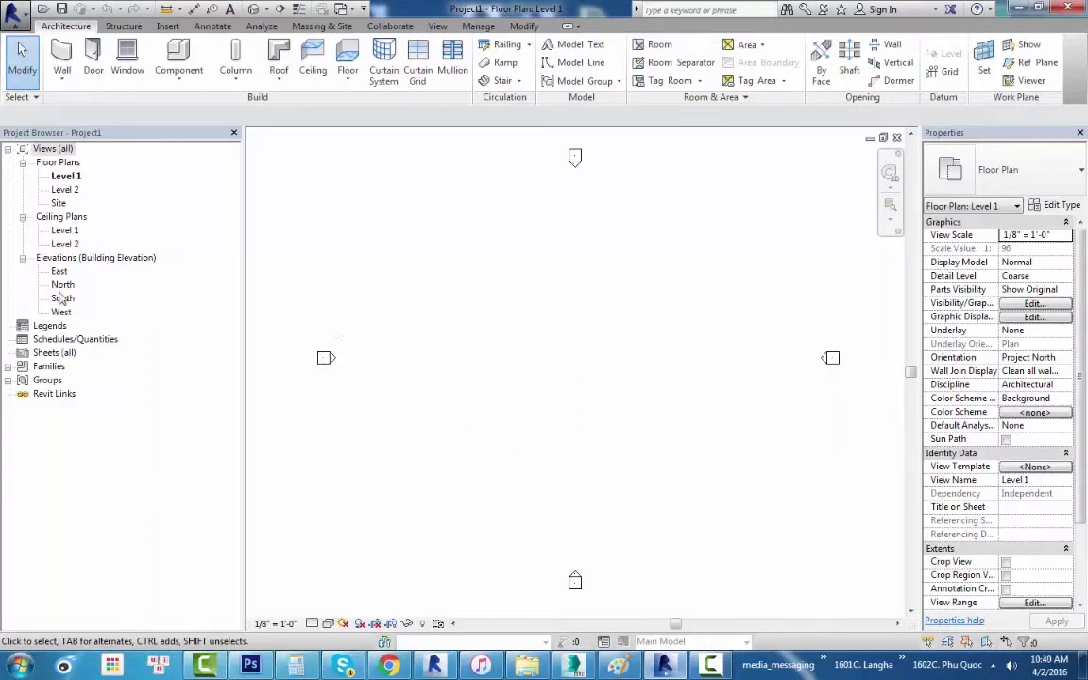
Create a new family from the Door.rft template.
left_click(11, 15)
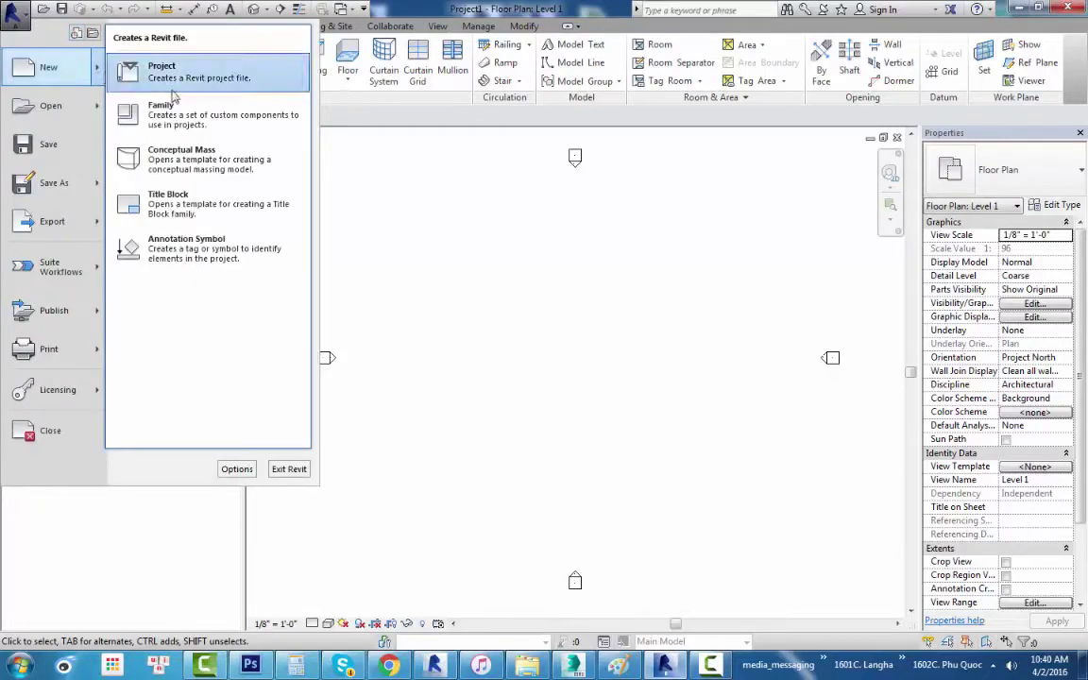
mouse_move(52, 67)
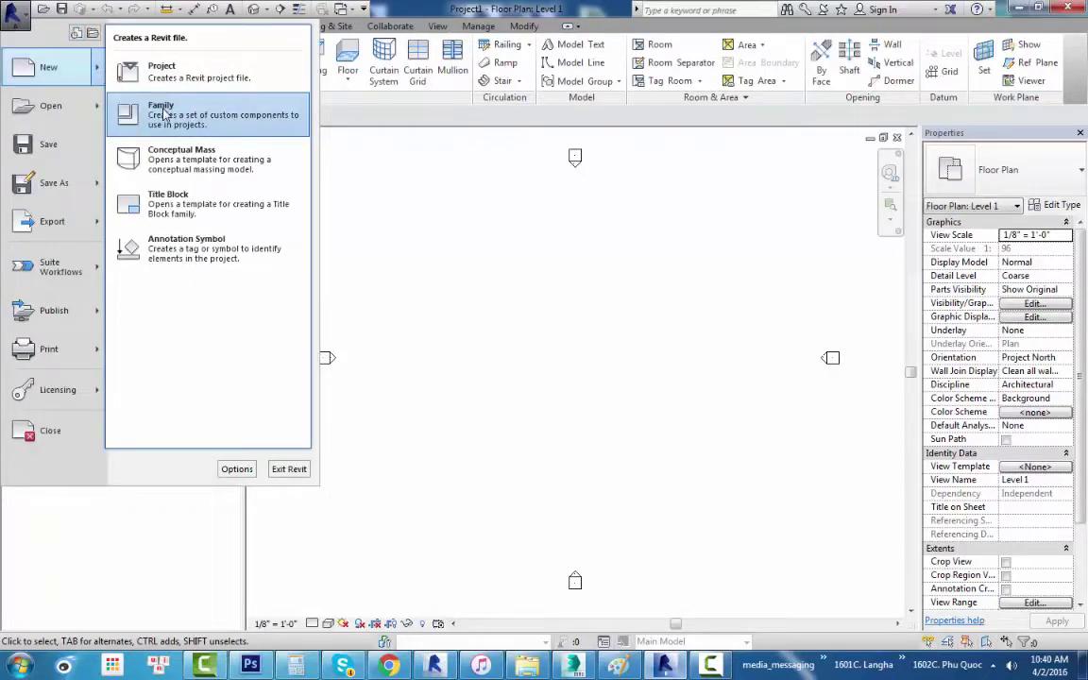
left_click(165, 114)
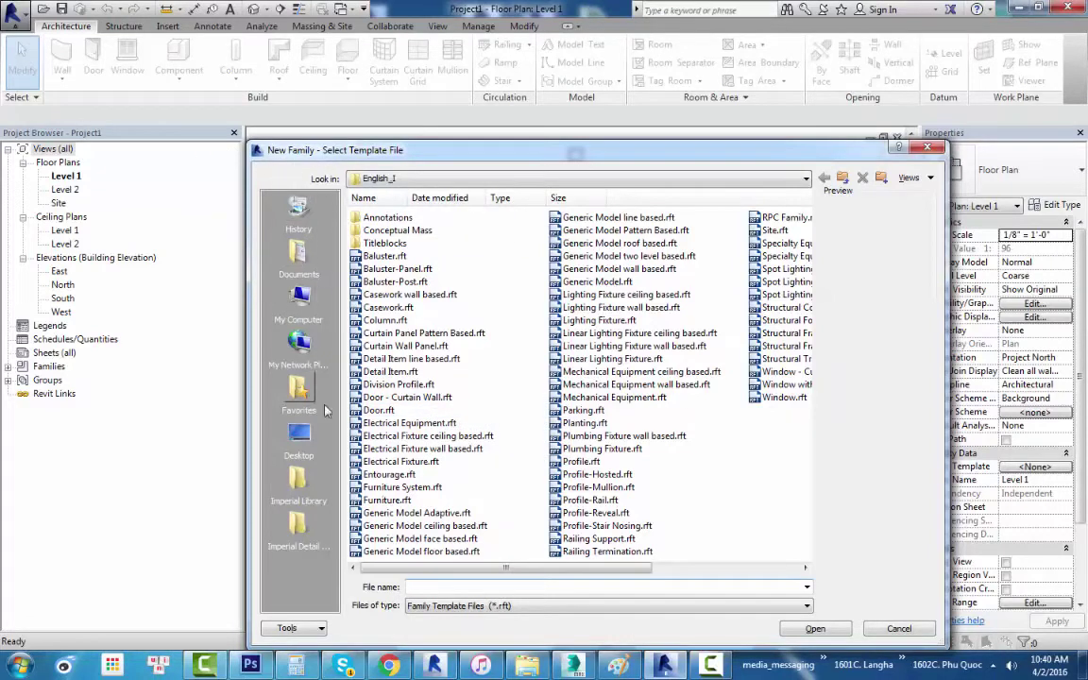
left_click(390, 413)
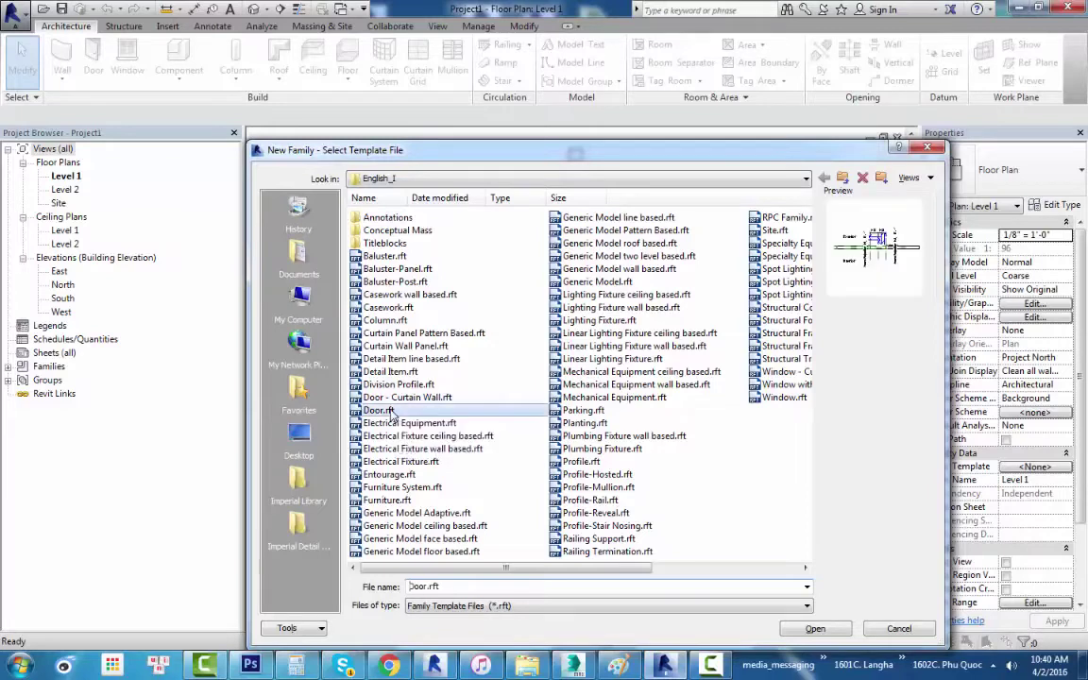
left_click(833, 631)
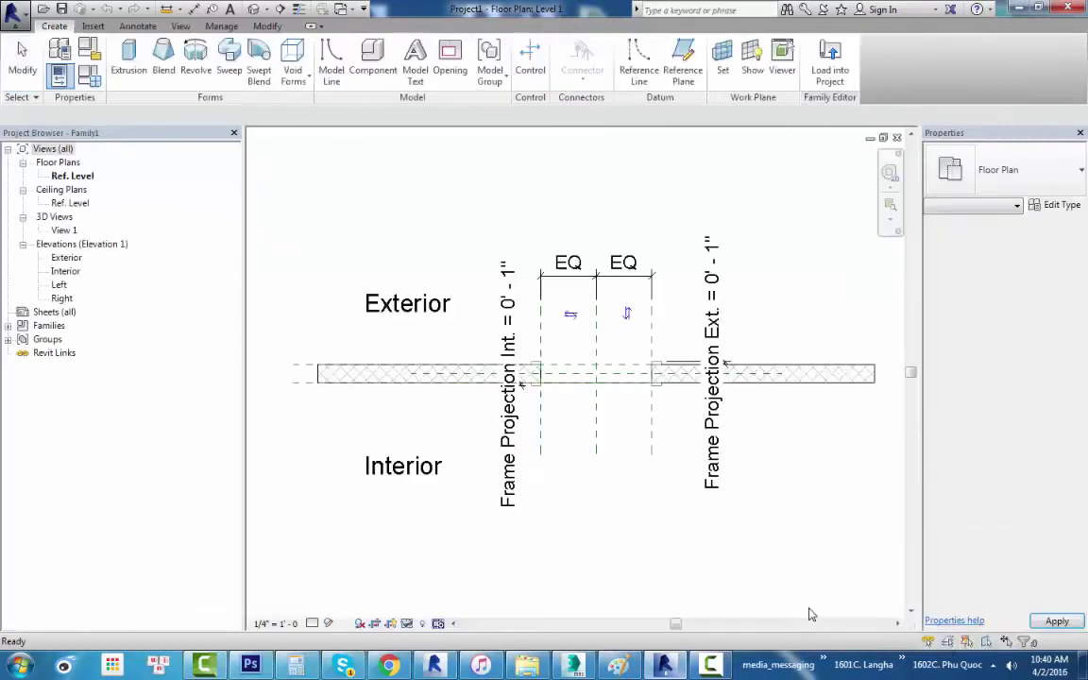
Switch to the 3D view and set project length units to millimetres.
left_click(253, 9)
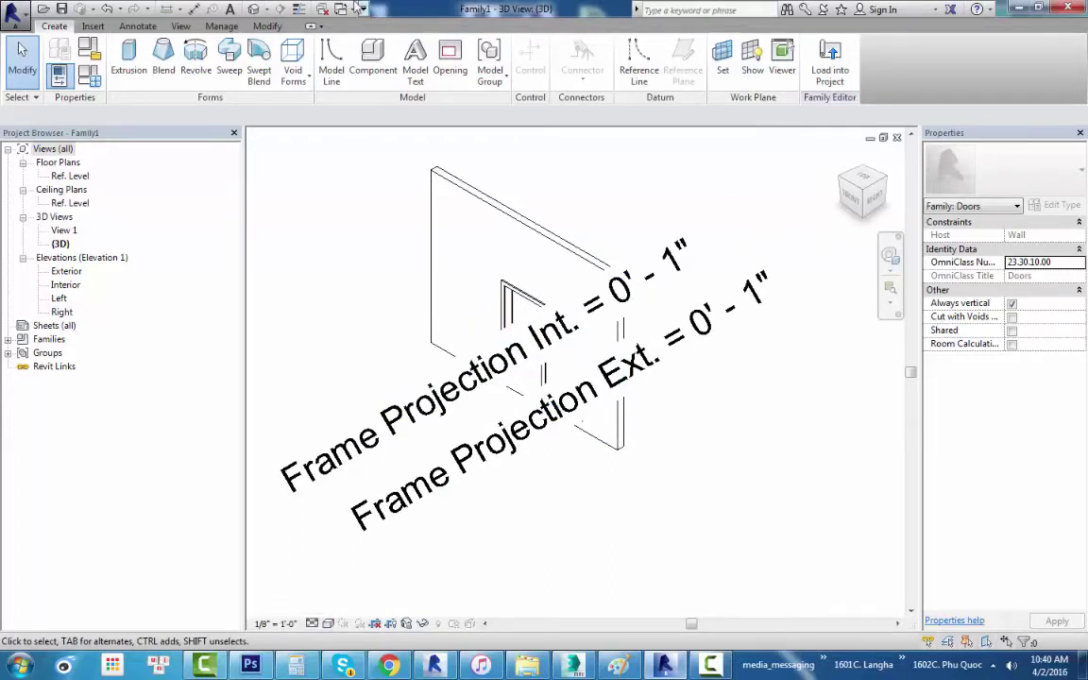
left_click(220, 27)
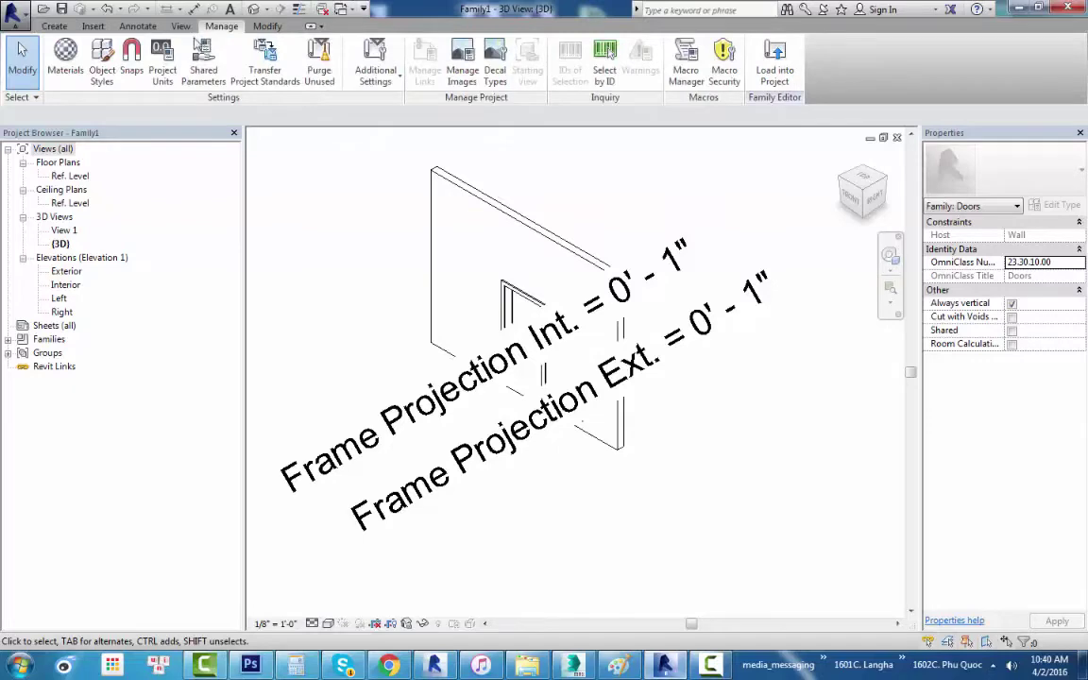
left_click(163, 62)
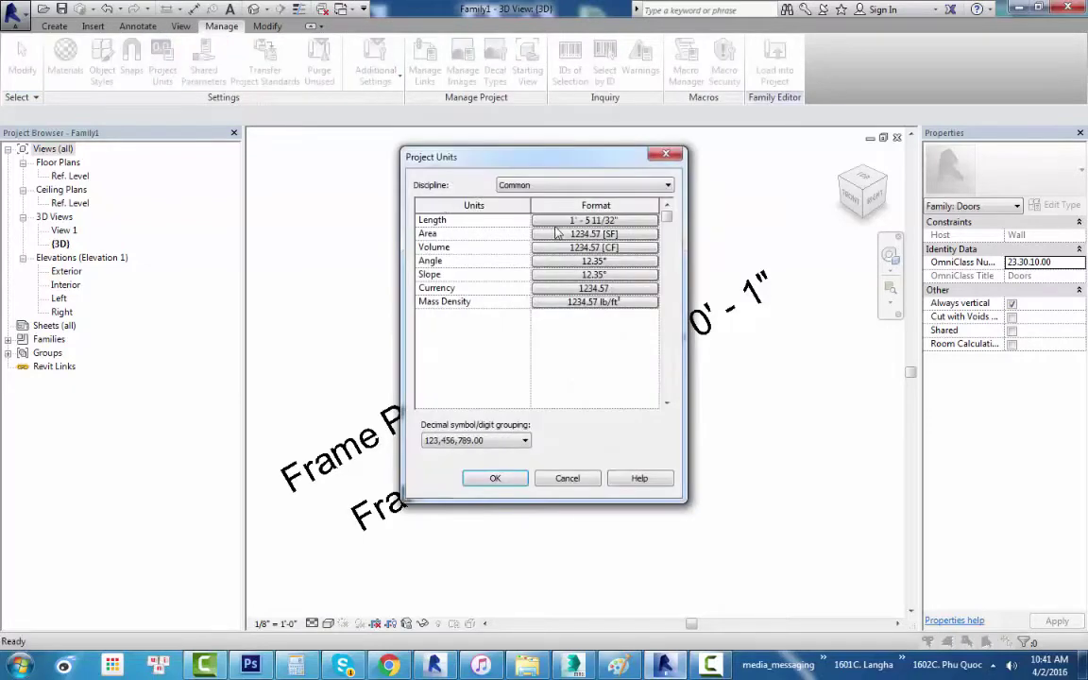
left_click(572, 223)
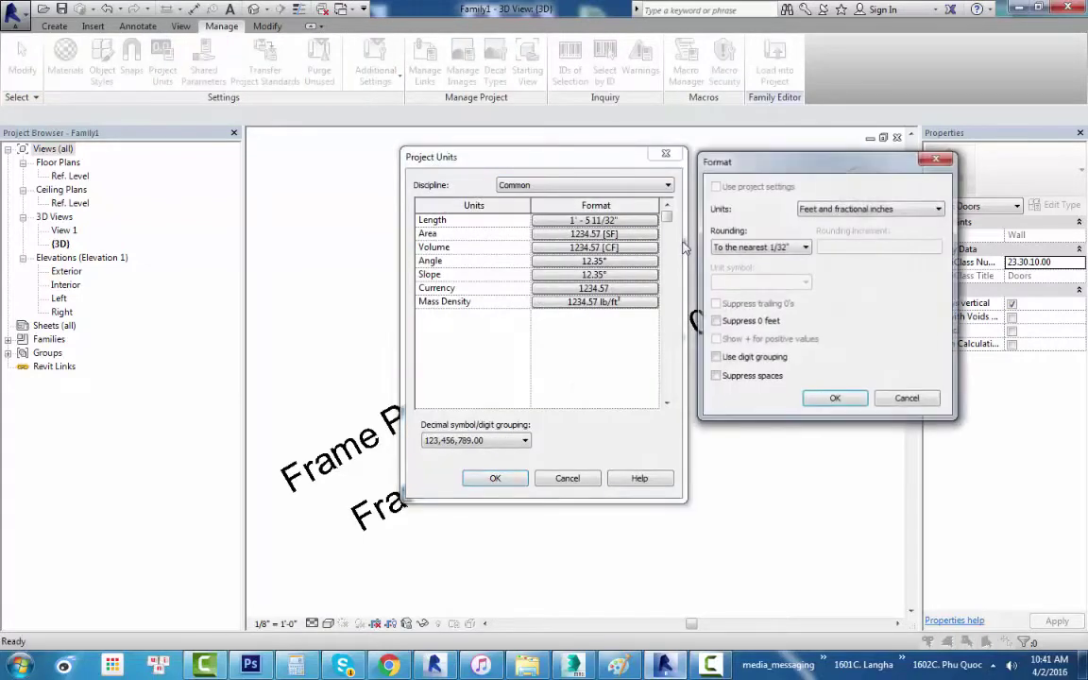
left_click(850, 207)
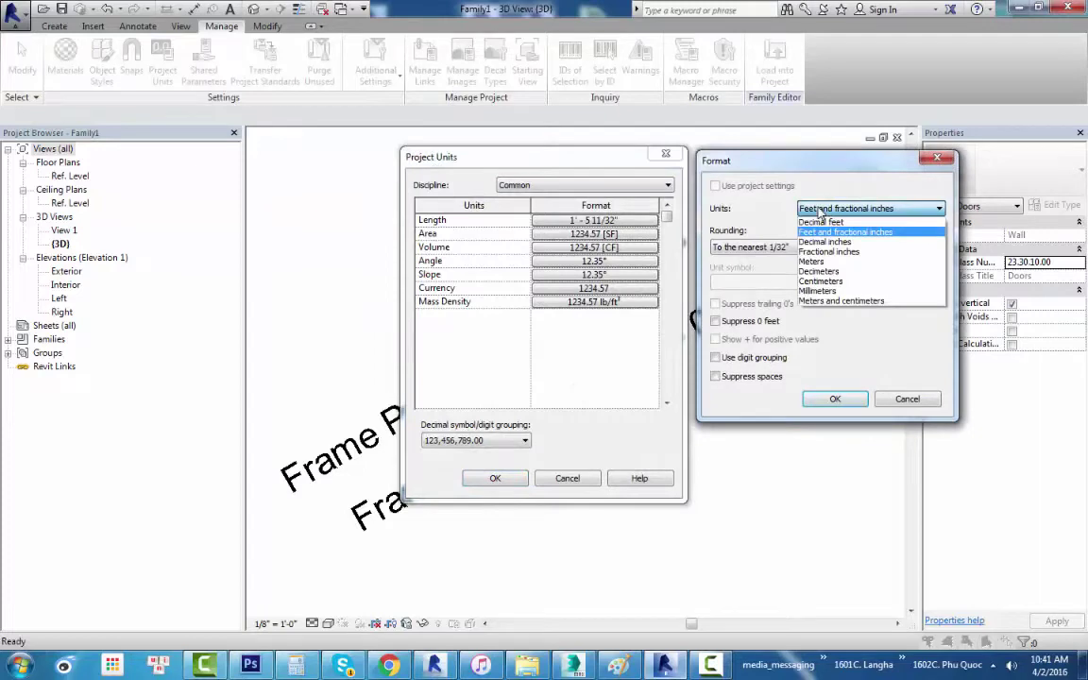
left_click(818, 291)
left_click(834, 397)
left_click(515, 479)
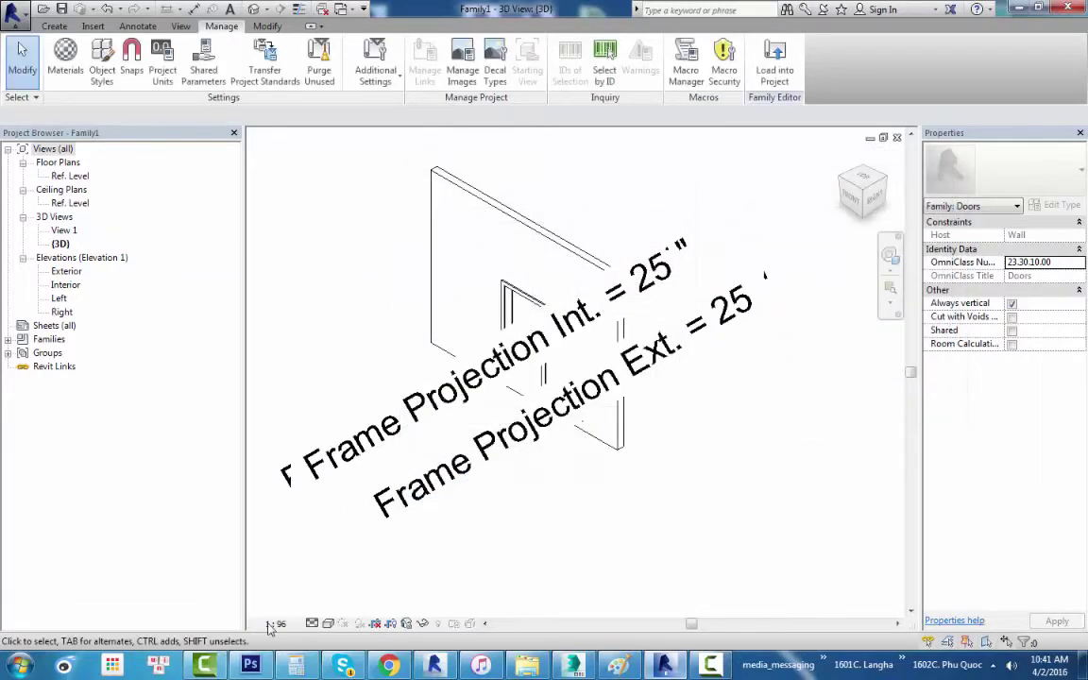
left_click(275, 624)
Set the view scale to 1:10 and delete both template door frame extrusions.
left_click(283, 473)
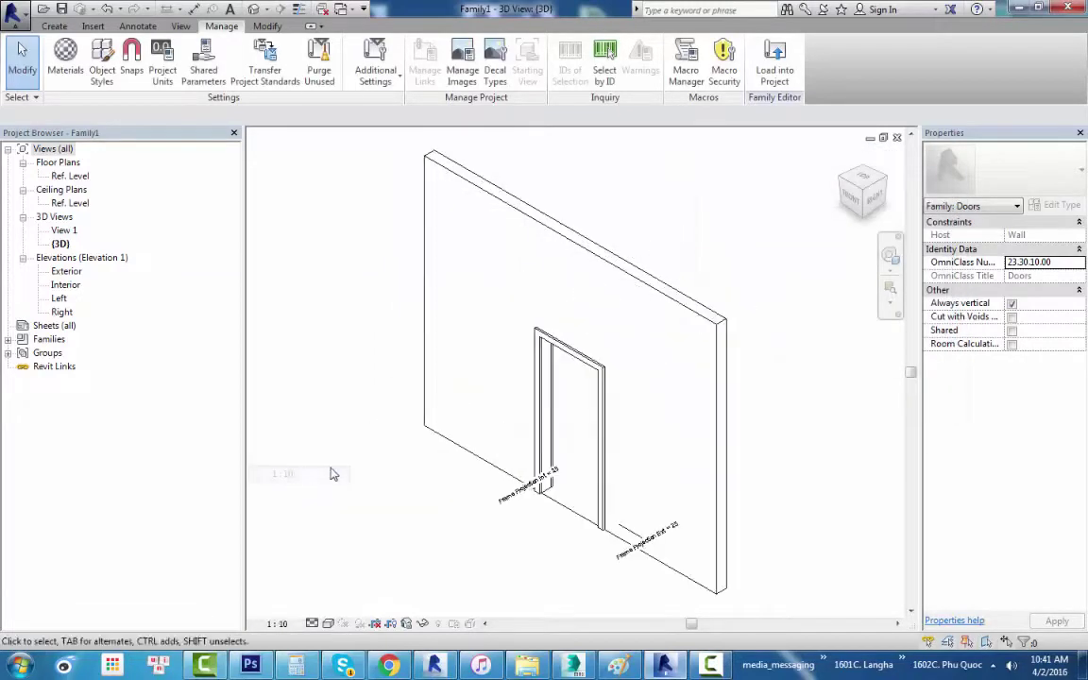
mouse_move(567, 322)
middle_mouse_down("shift")
mouse_move(641, 322)
mouse_move(451, 365)
mouse_move(637, 348)
mouse_move(753, 439)
mouse_move(345, 408)
mouse_move(502, 337)
mouse_move(592, 396)
middle_mouse_up("shift")
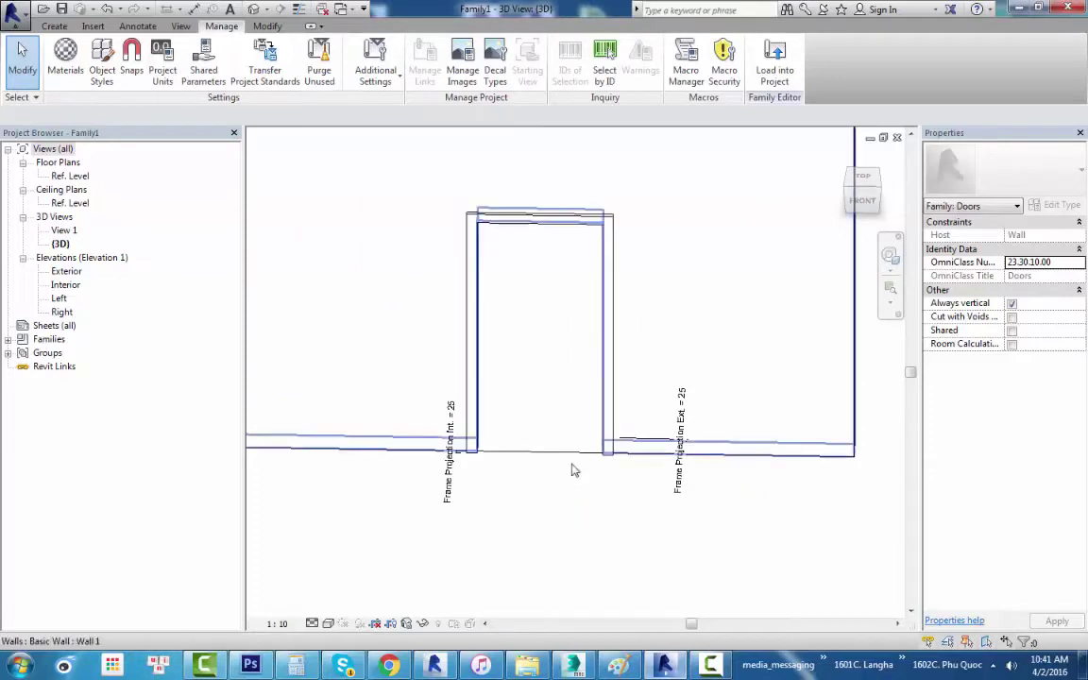
left_click(612, 238)
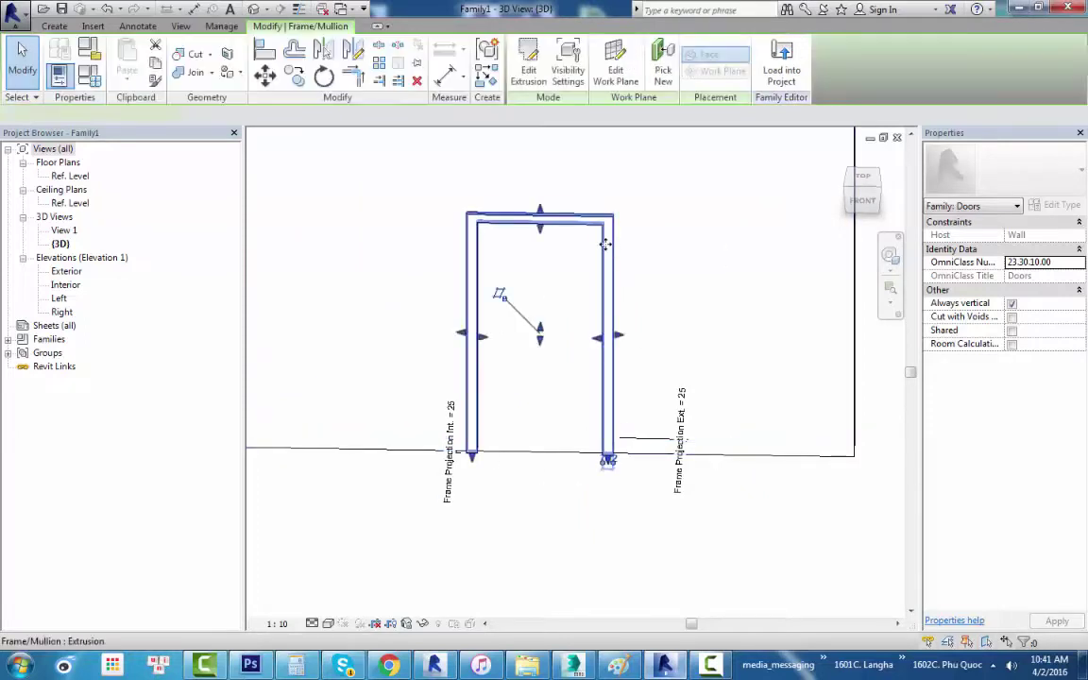
key("Delete")
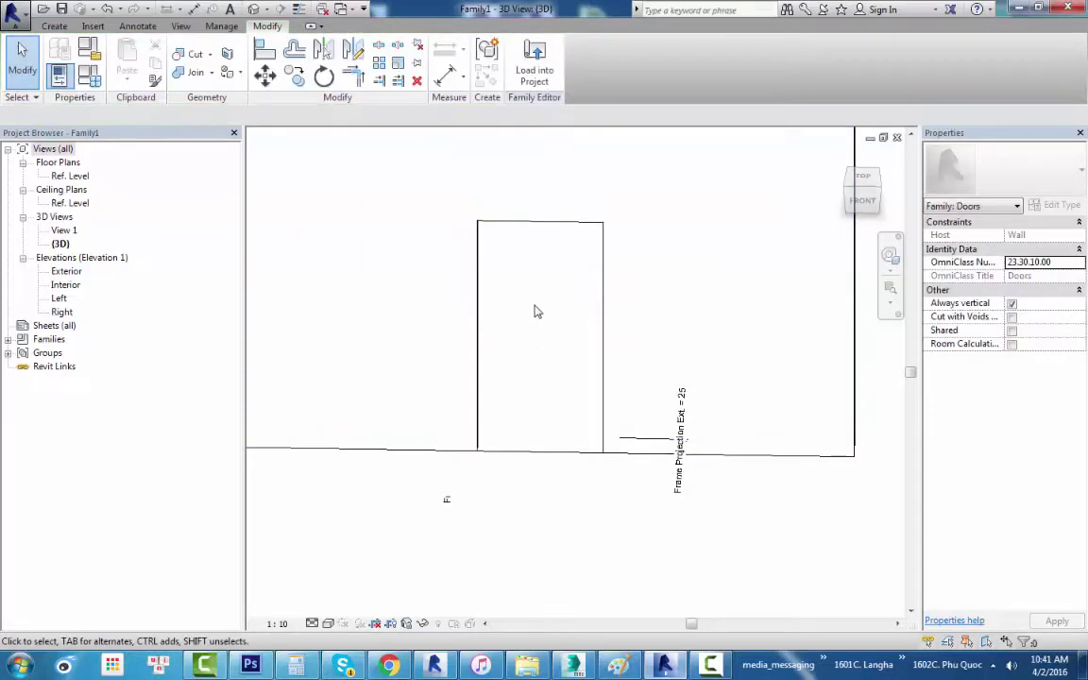
middle_click_drag(548, 349, 216, 359, "shift")
left_click(484, 272)
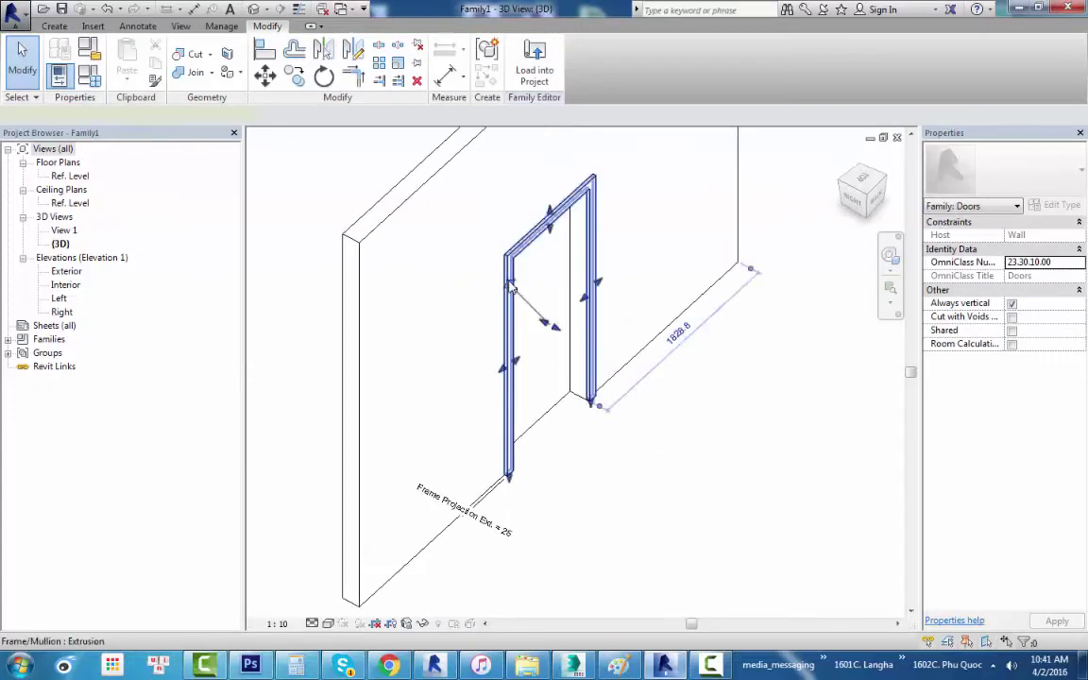
middle_click_drag(484, 272, 510, 288, "shift")
key("Delete")
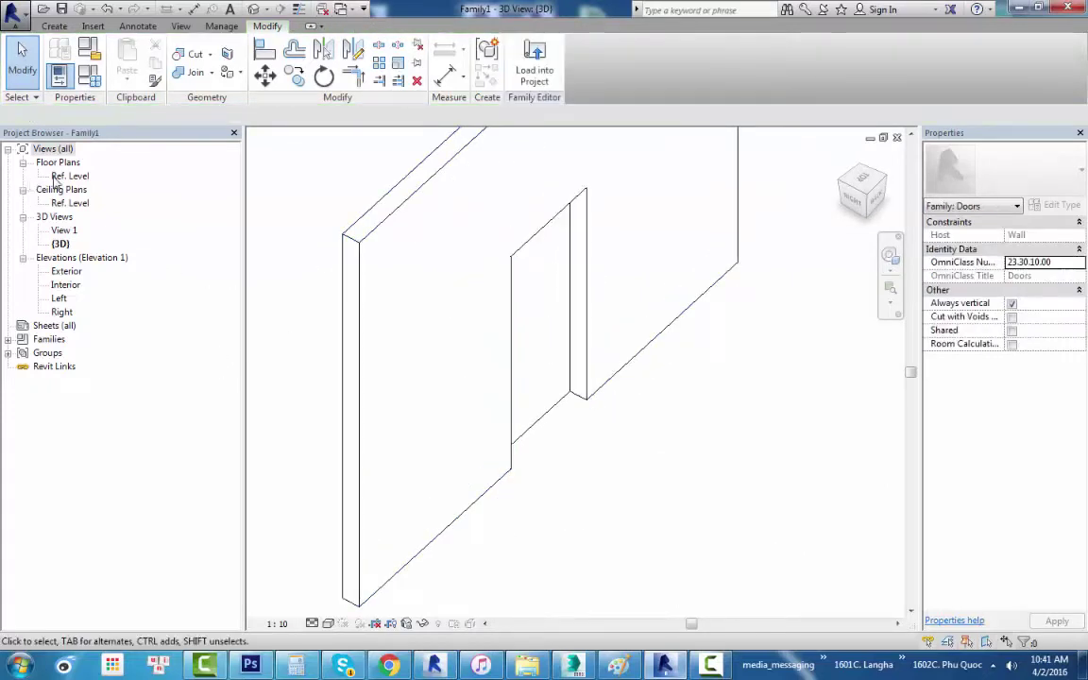
Go through the Ref. Level plan to the Exterior elevation of the door opening.
double_click(57, 177)
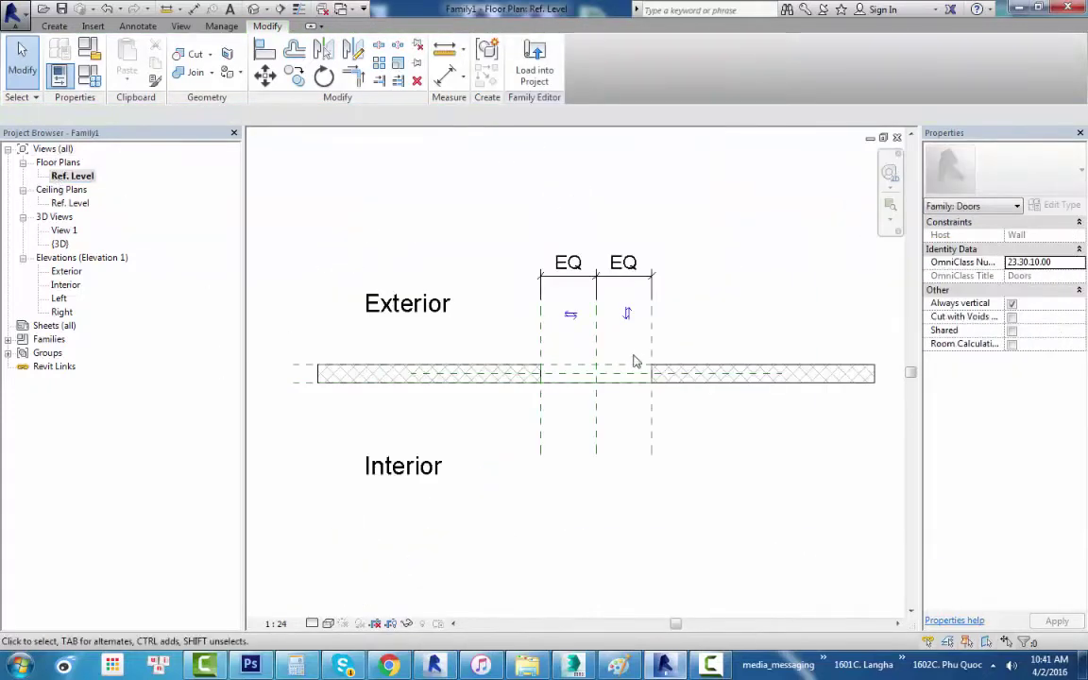
middle_click_drag(672, 342, 608, 369)
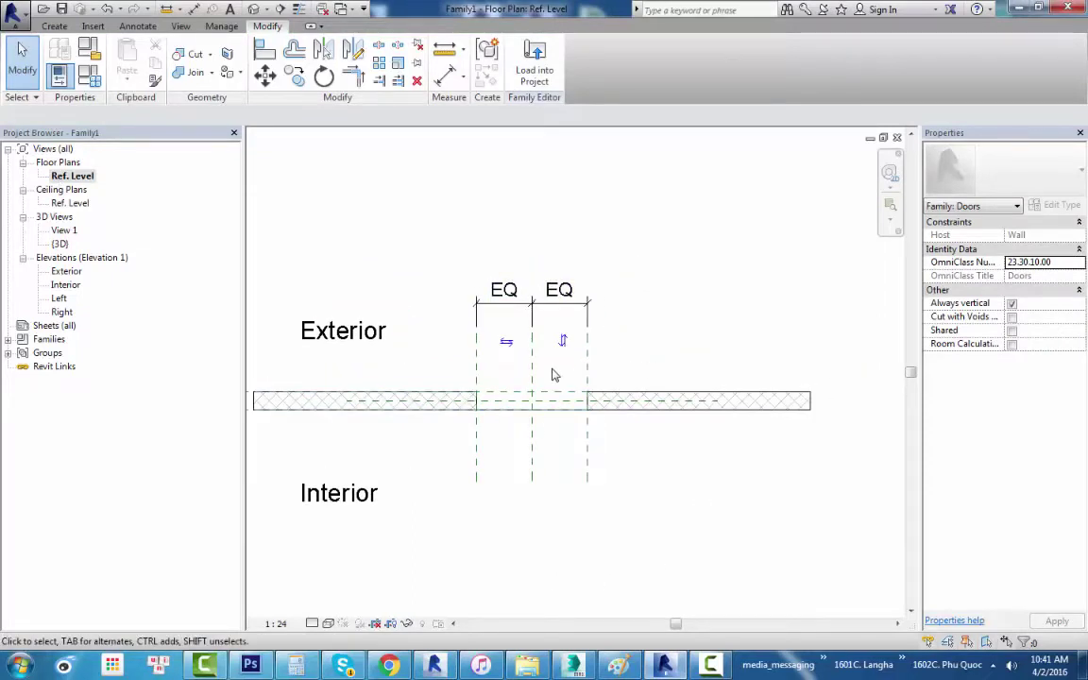
scroll(522, 374, "up", 2)
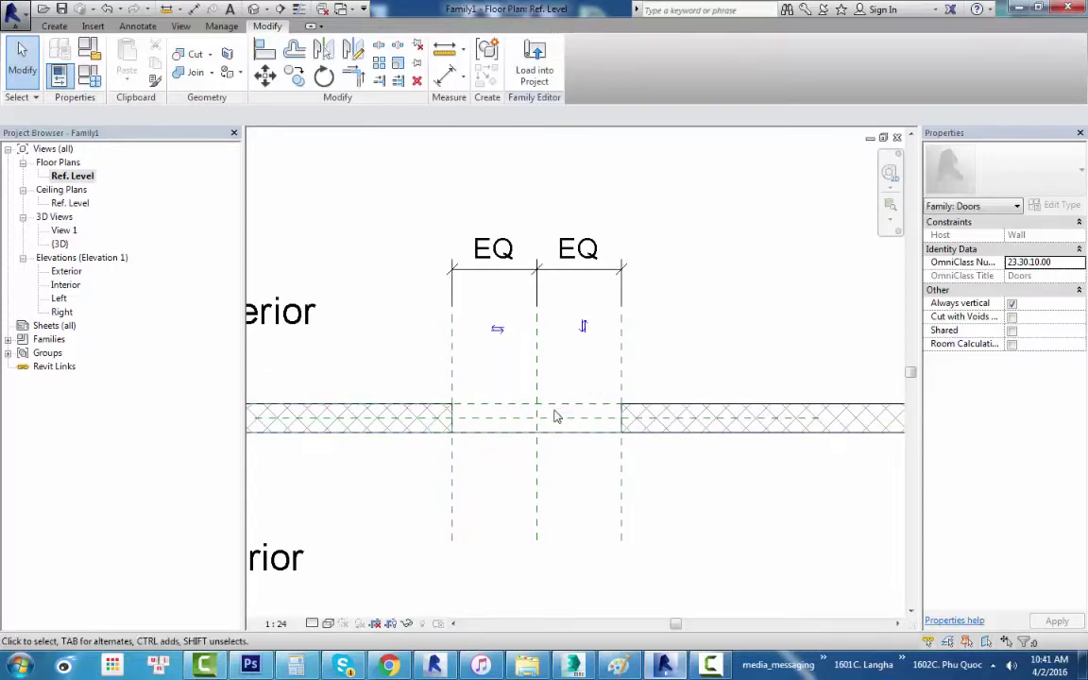
double_click(73, 274)
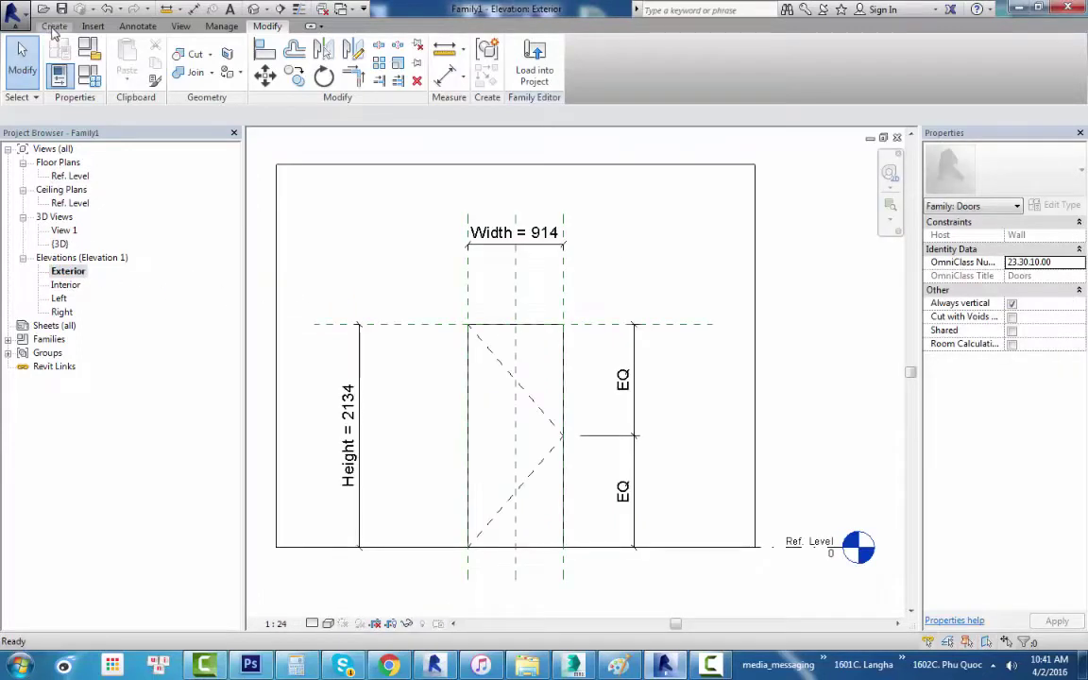
Start a solid extrusion and trace a rectangle over the door opening.
left_click(54, 28)
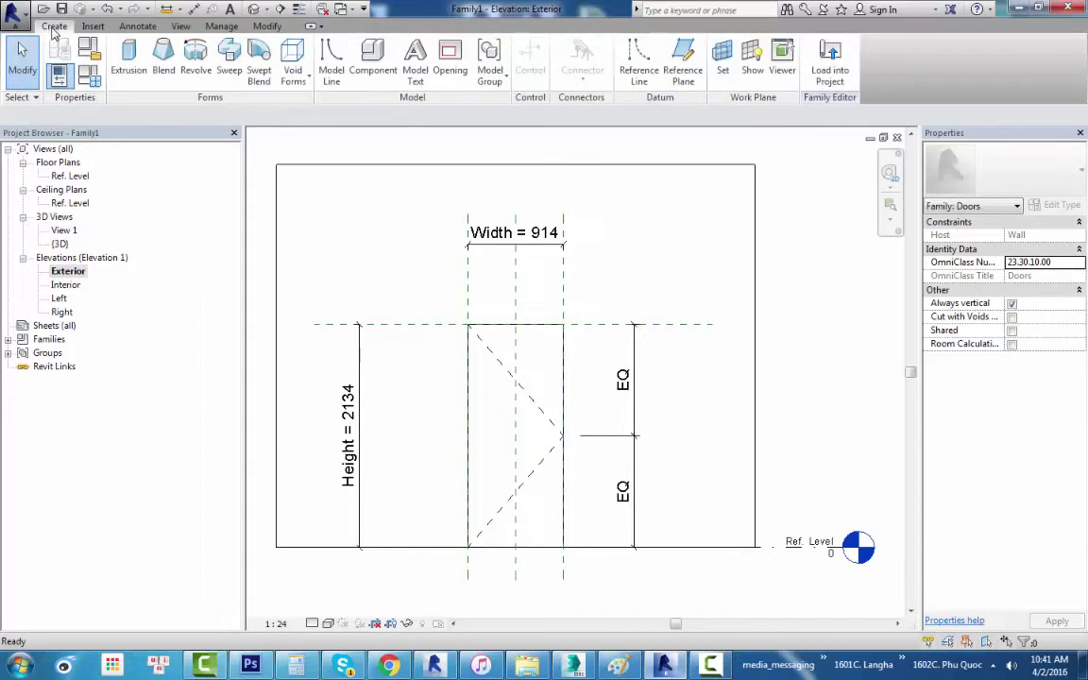
left_click(130, 59)
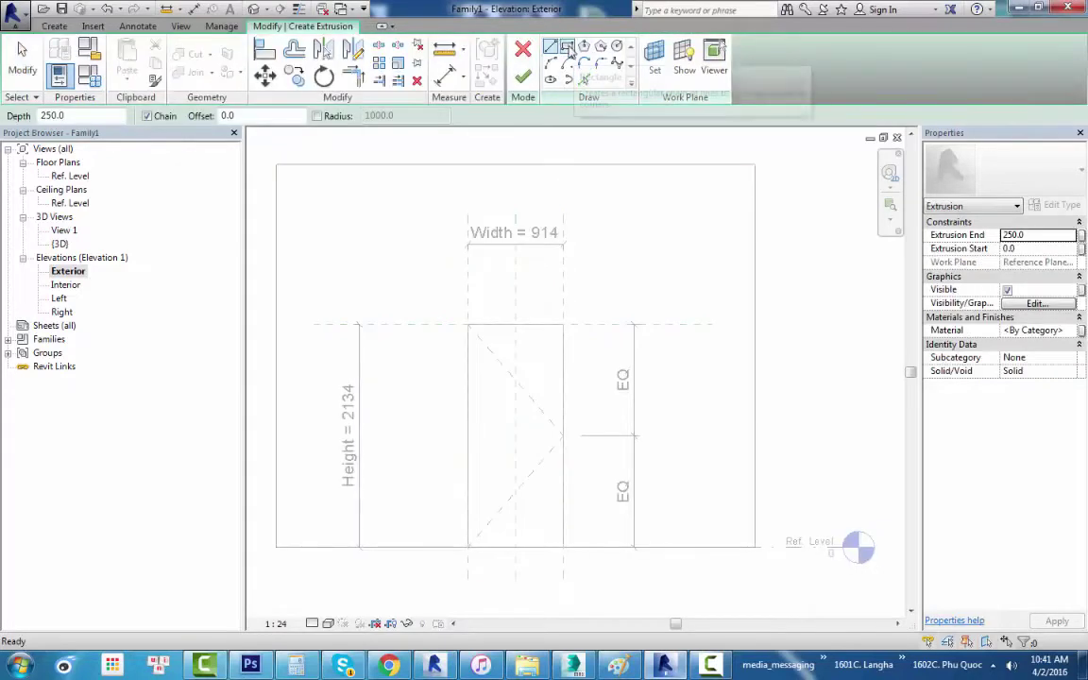
left_click(567, 47)
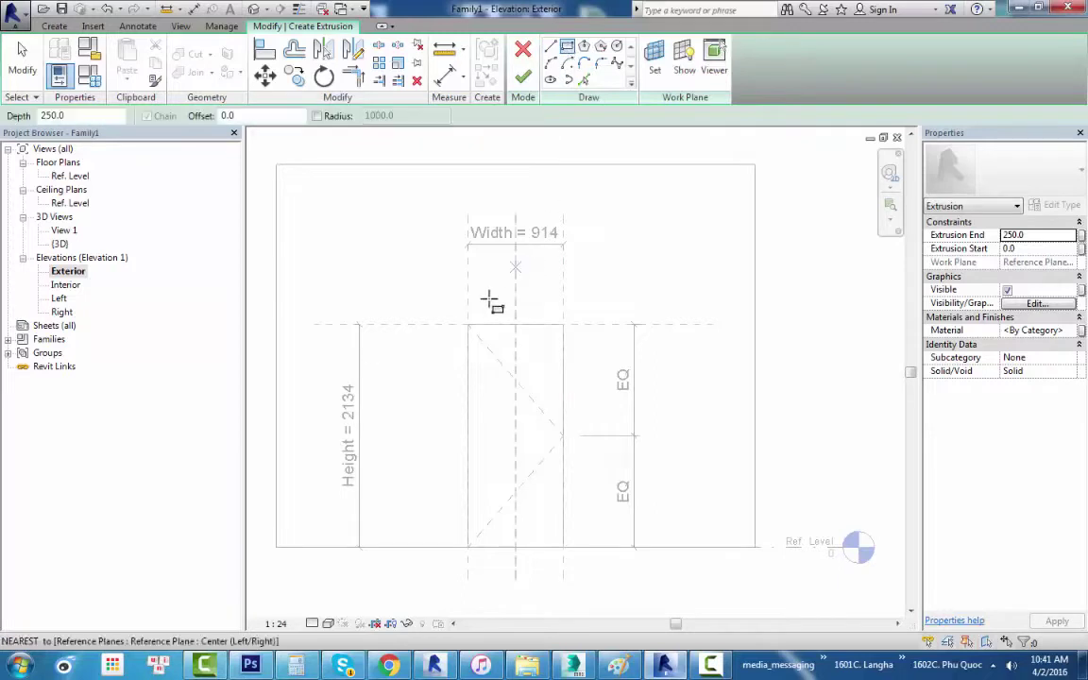
left_click(470, 324)
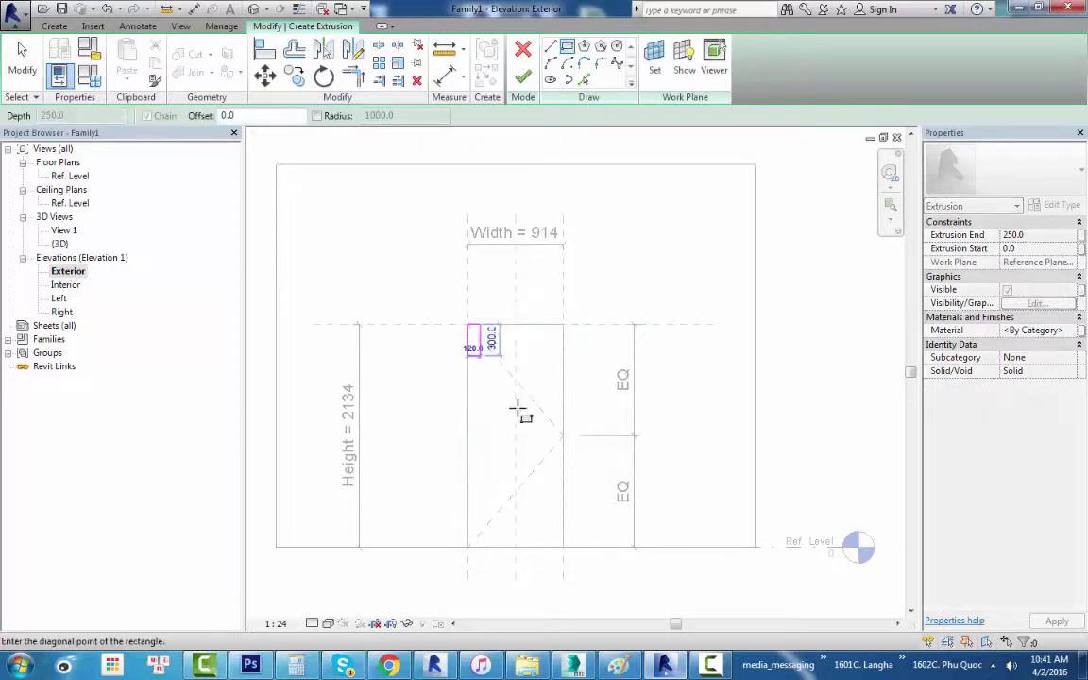
left_click(563, 548)
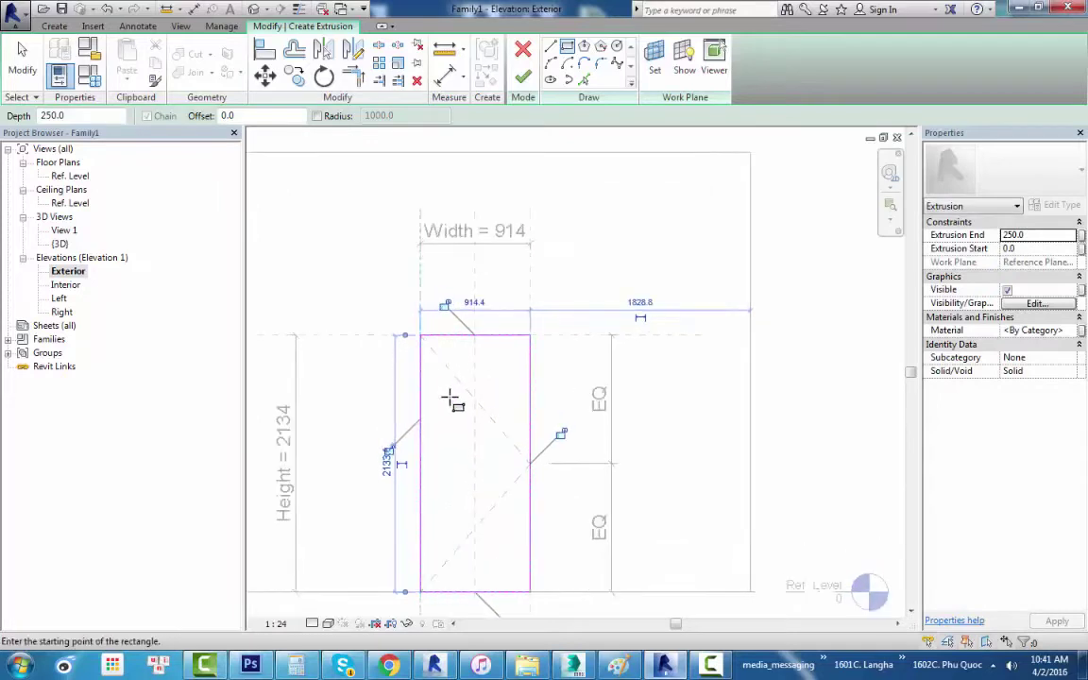
Zoom in to check the traced rectangle's bottom edge.
scroll(444, 378, "up", 1)
scroll(439, 373, "up", 1)
scroll(375, 477, "up", 1)
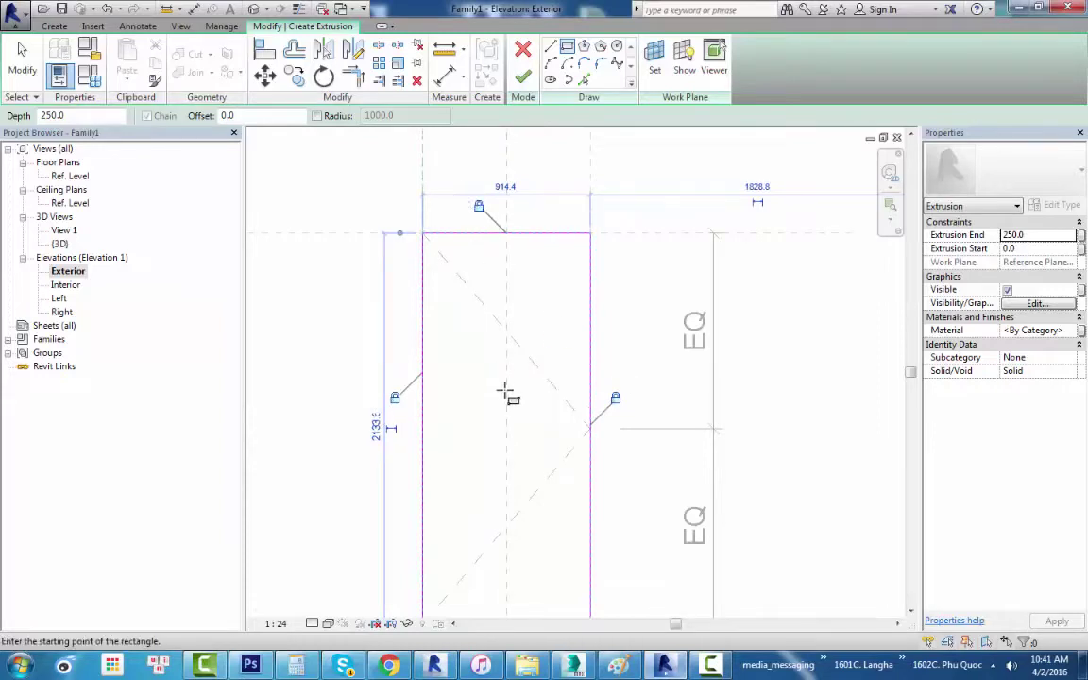
scroll(510, 406, "down", 1)
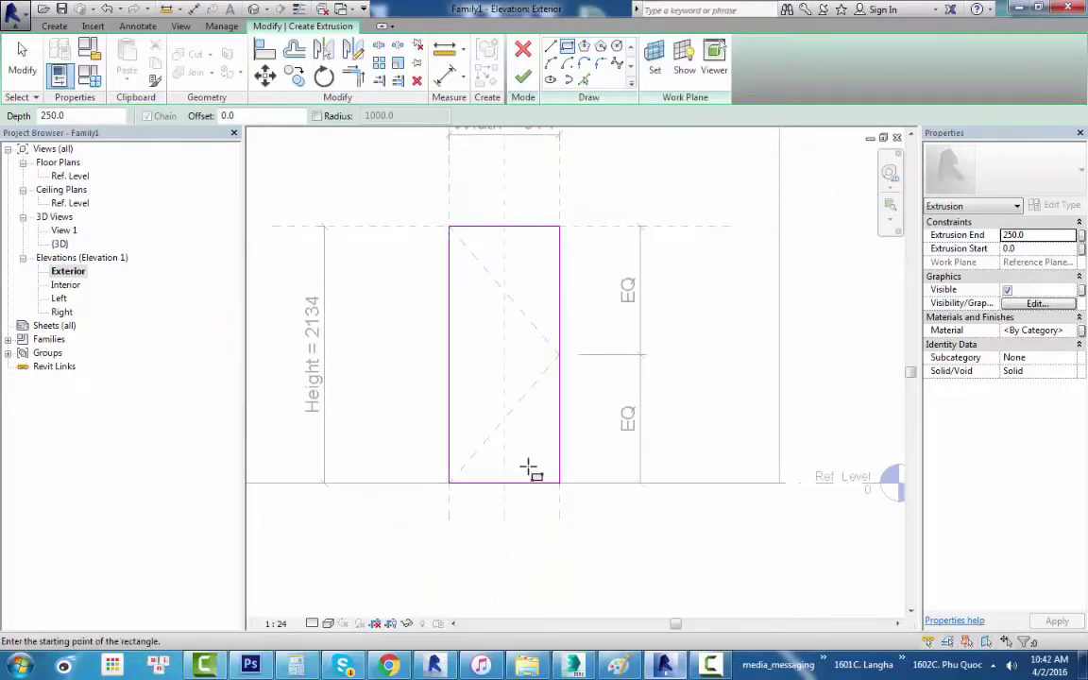
key("Escape")
left_click_drag(526, 470, 498, 548)
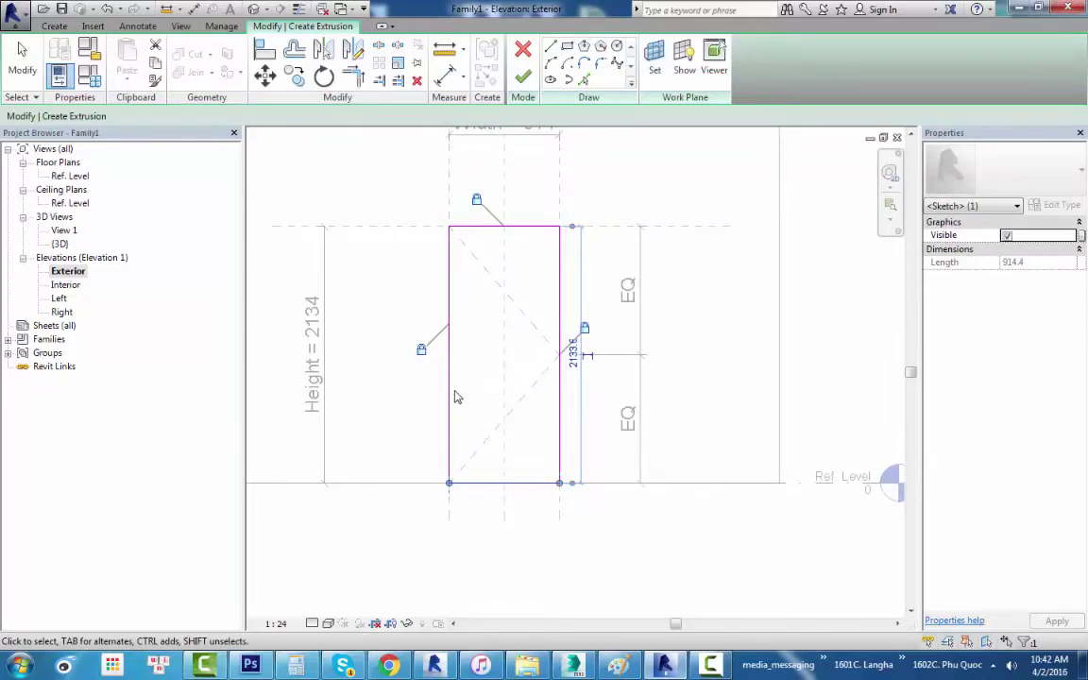
middle_click_drag(497, 398, 499, 394)
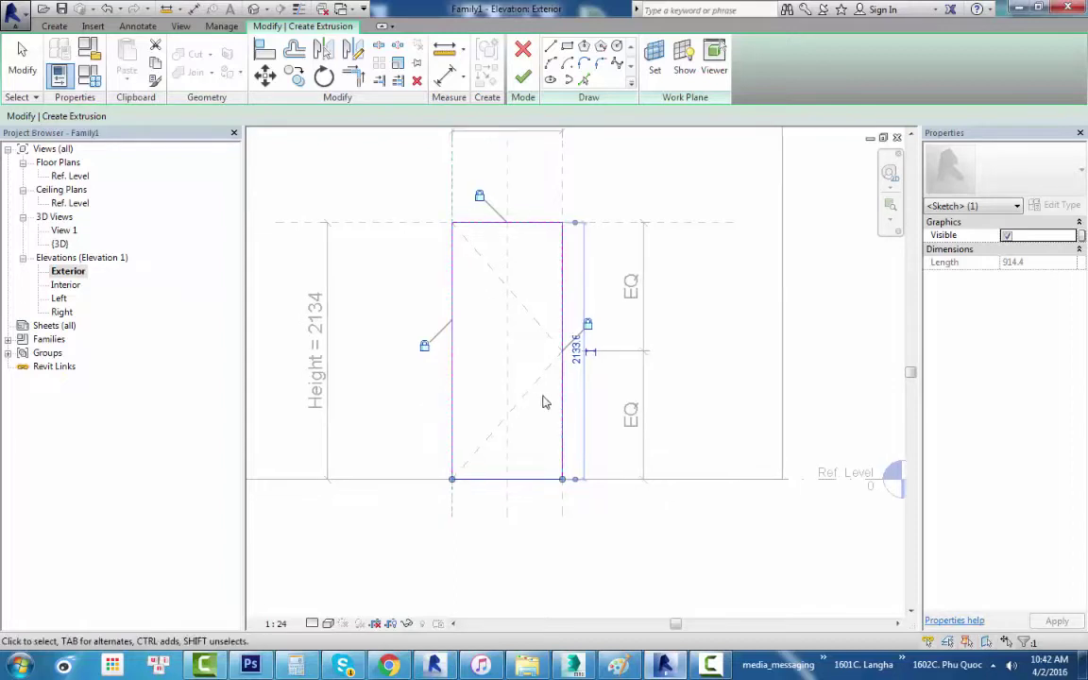
left_click(567, 47)
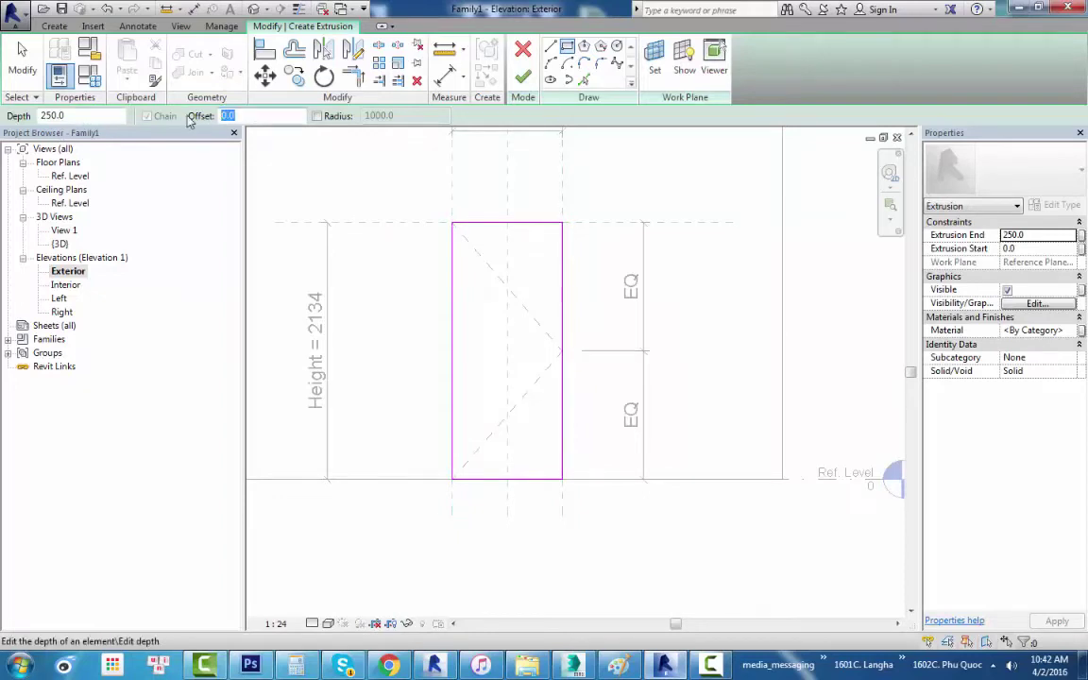
type("-50")
Draw a second rectangle inset 50 mm inside the opening outline.
key("Return")
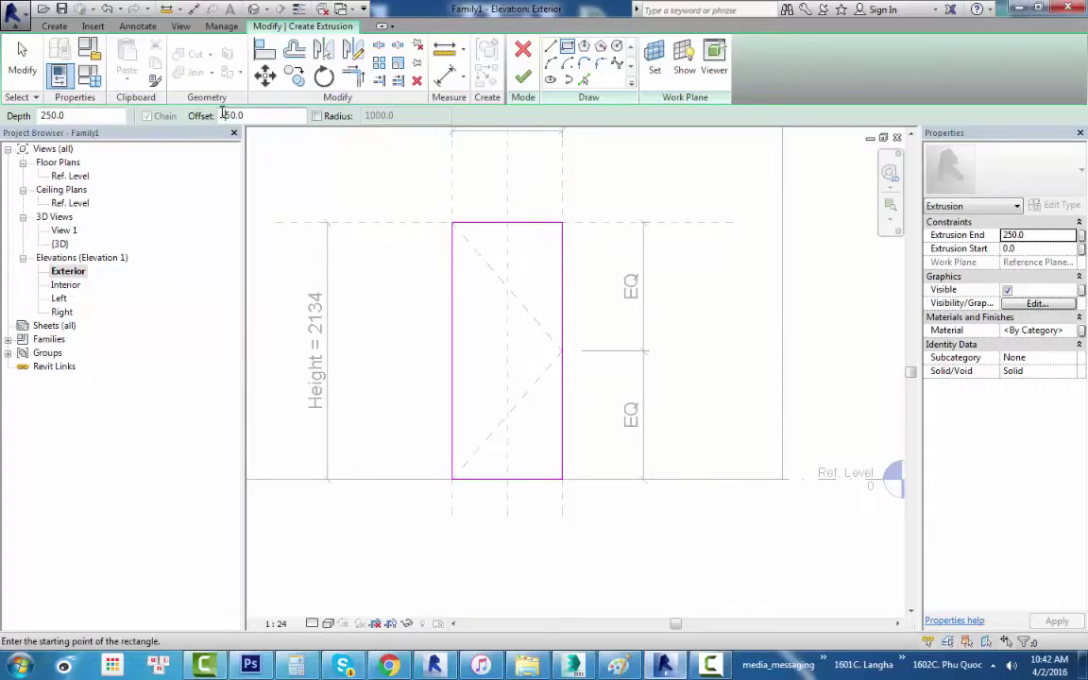
left_click(453, 224)
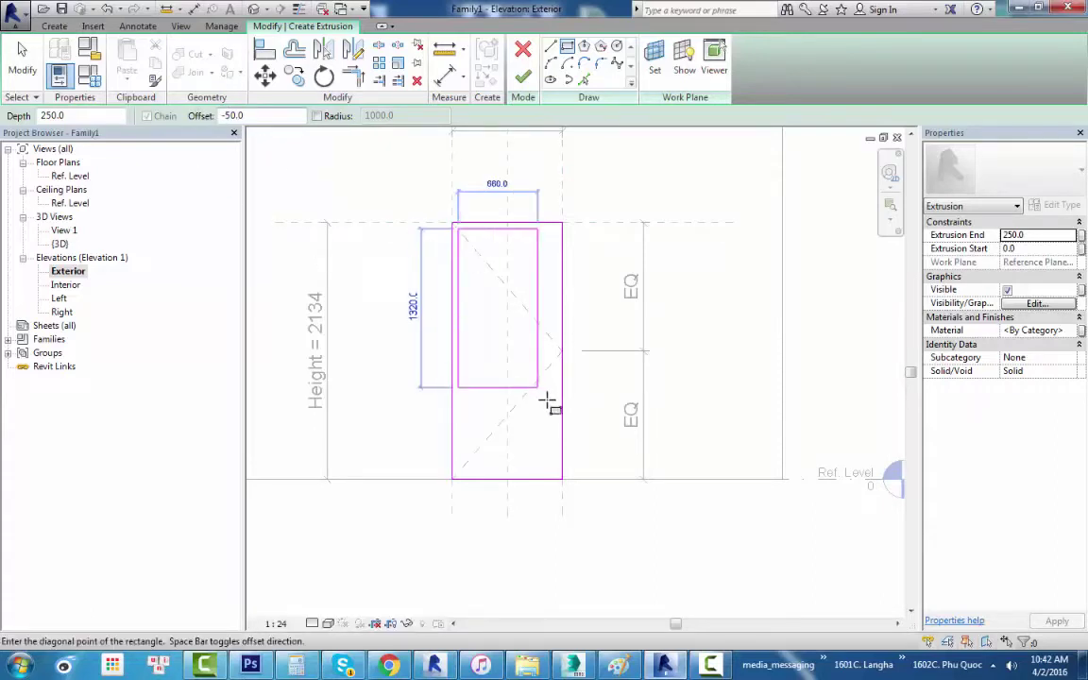
left_click(562, 479)
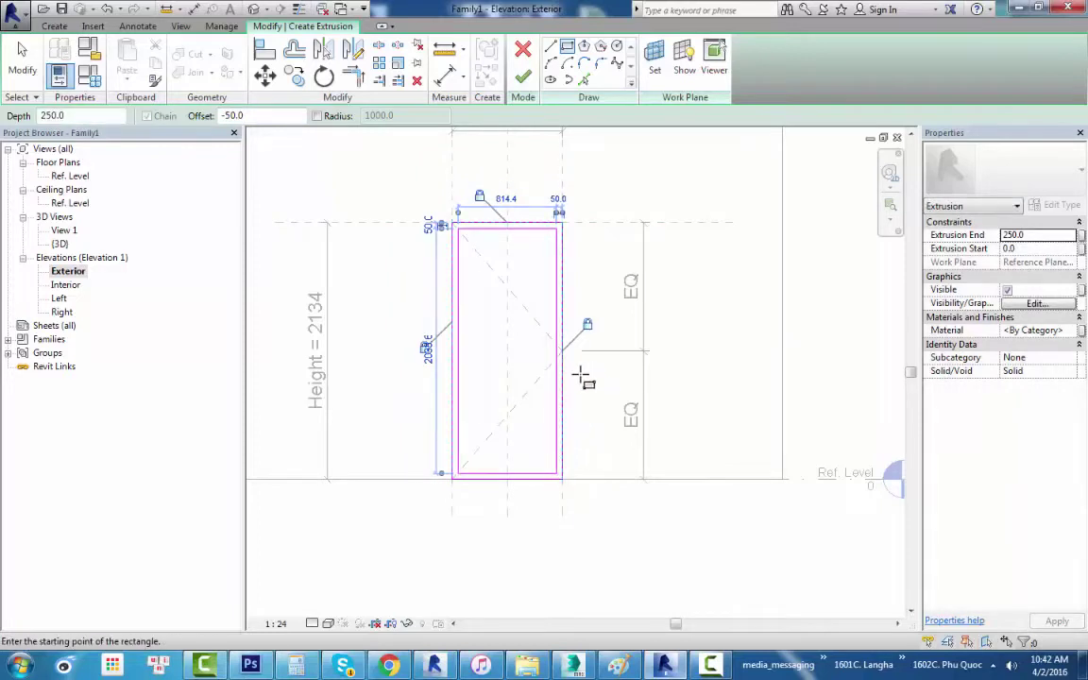
scroll(526, 489, "up", 1)
key("Escape")
scroll(478, 481, "up", 1)
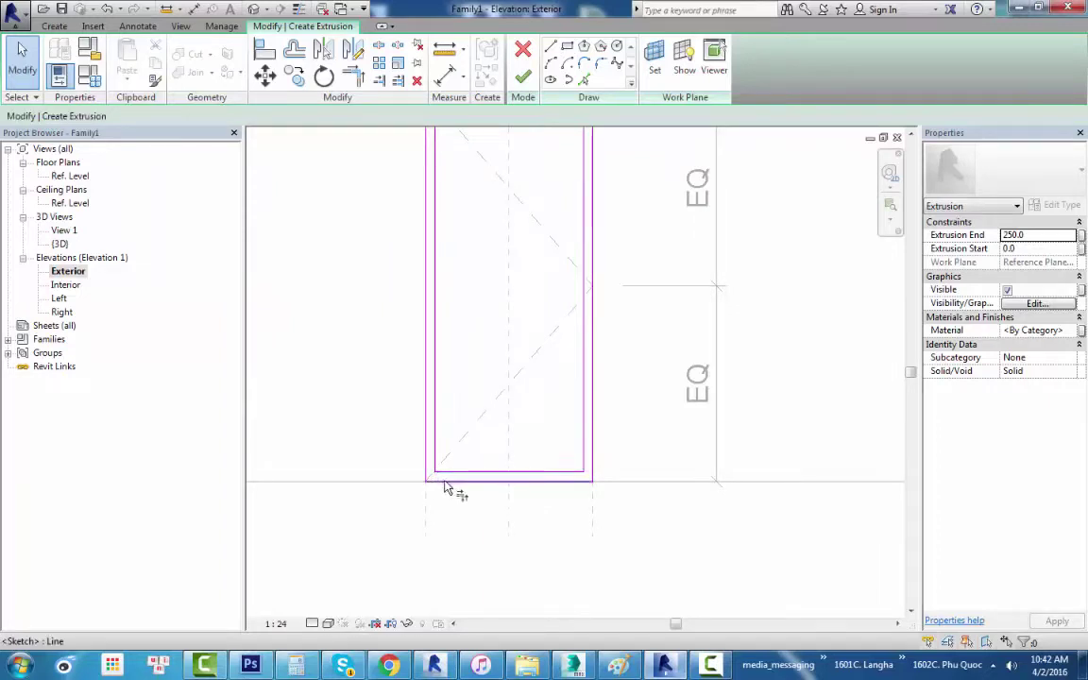
Trim the bottom sketch lines into corners with TR, removing the long bottom segment.
key("t")
key("r")
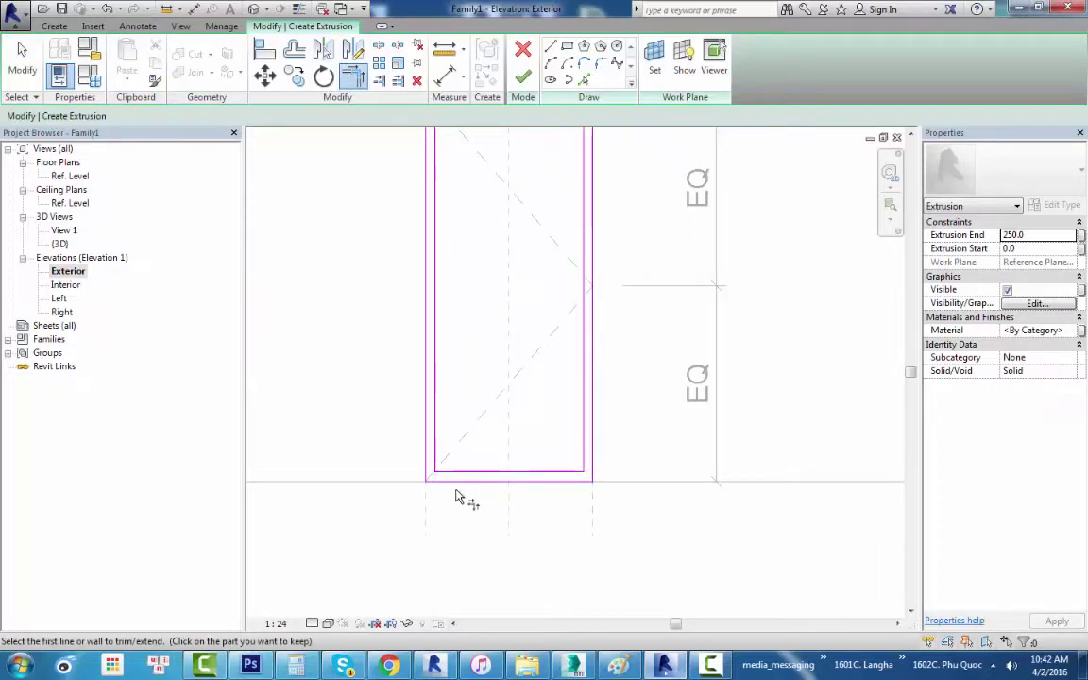
scroll(423, 489, "up", 3)
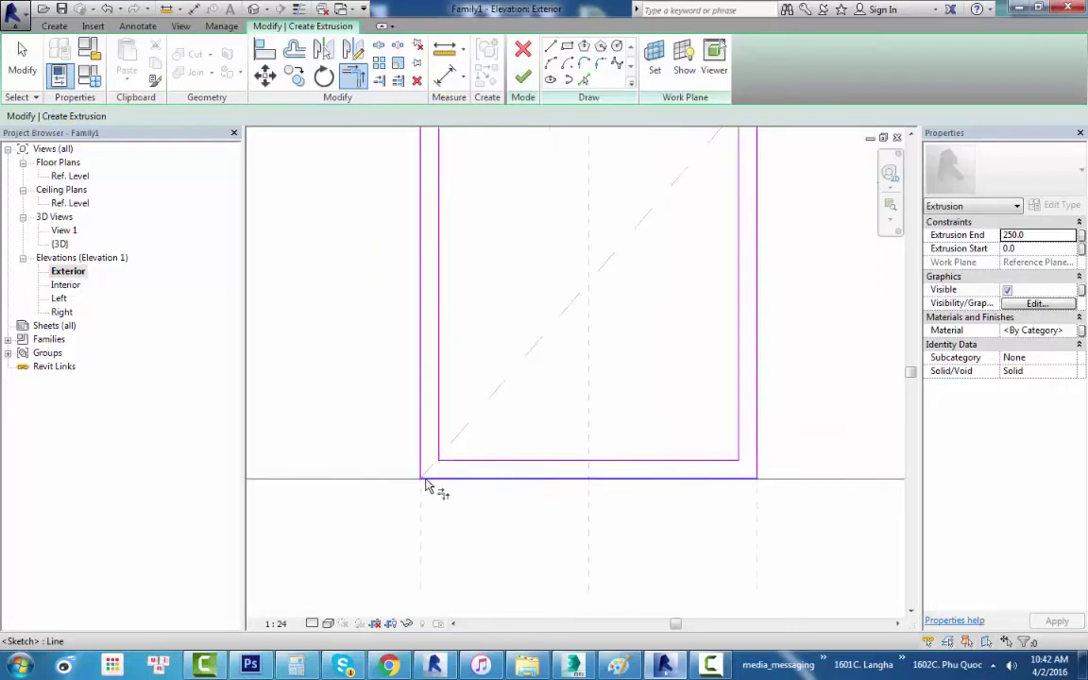
left_click(710, 461)
left_click(755, 432)
left_click(749, 460)
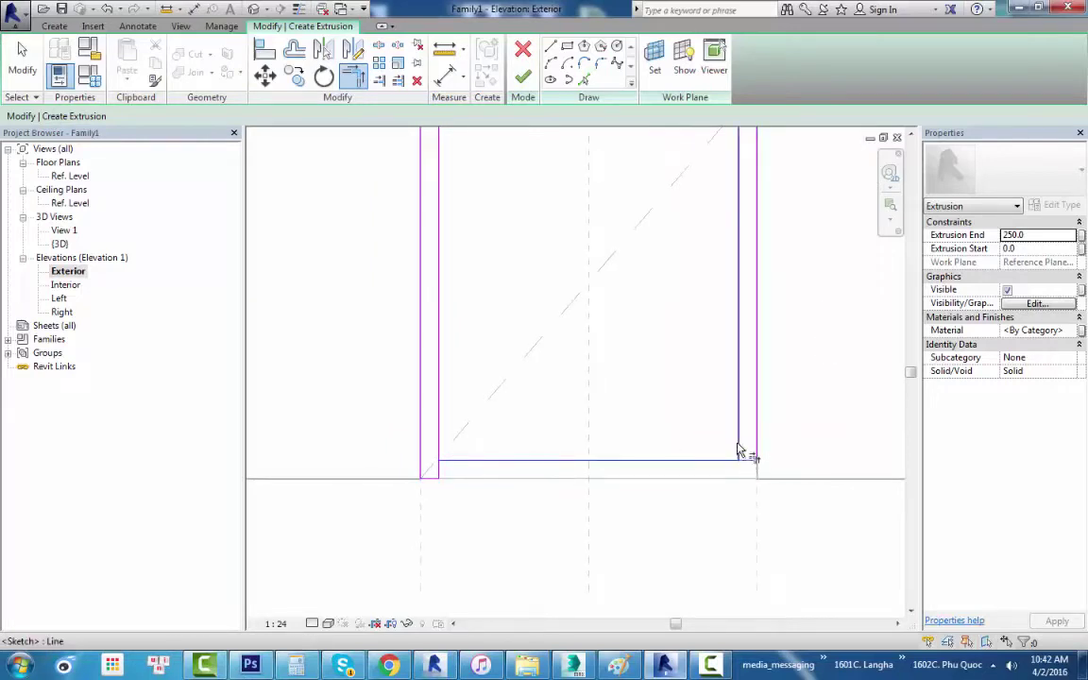
left_click(738, 446)
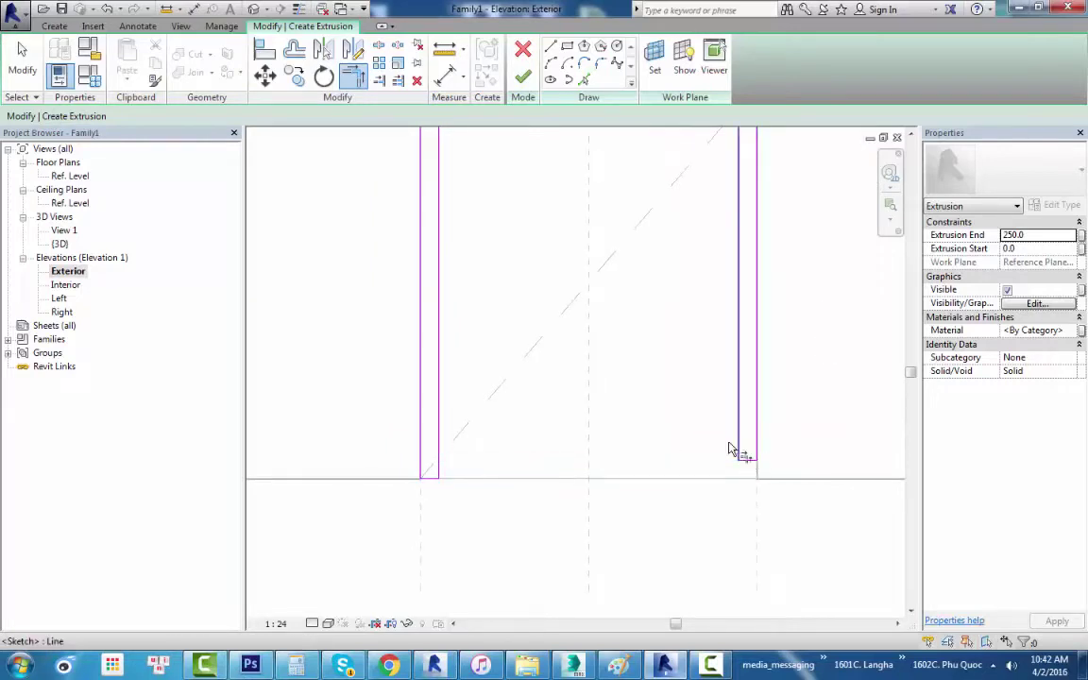
Align both inner frame legs to end on the Ref. Level.
left_click(264, 50)
left_click(479, 483)
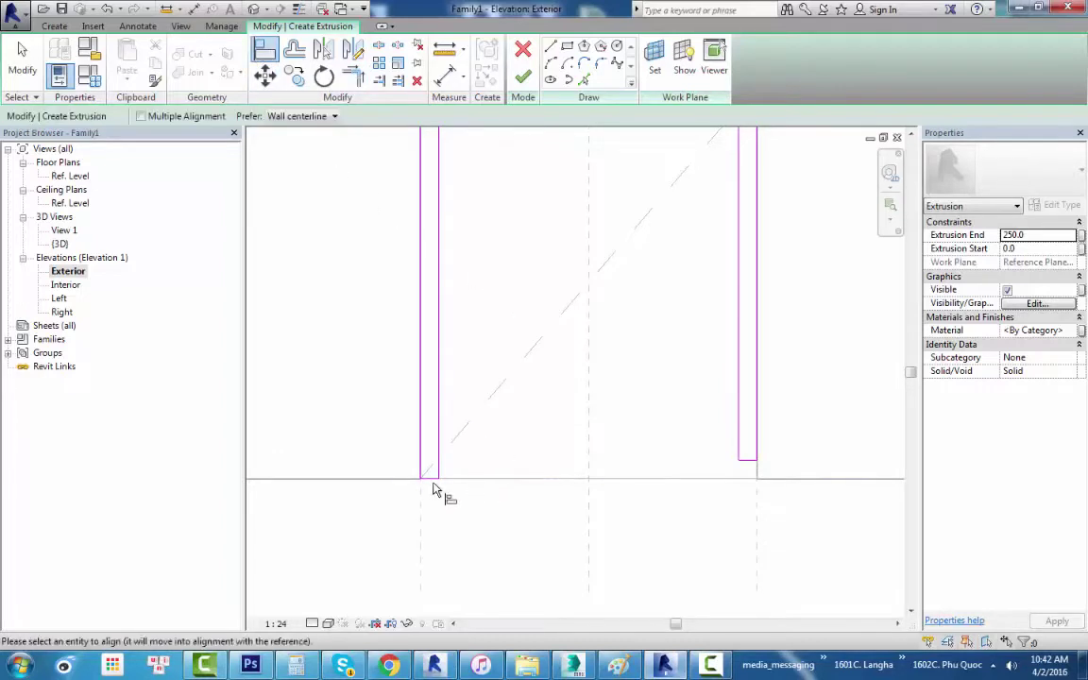
left_click(602, 455)
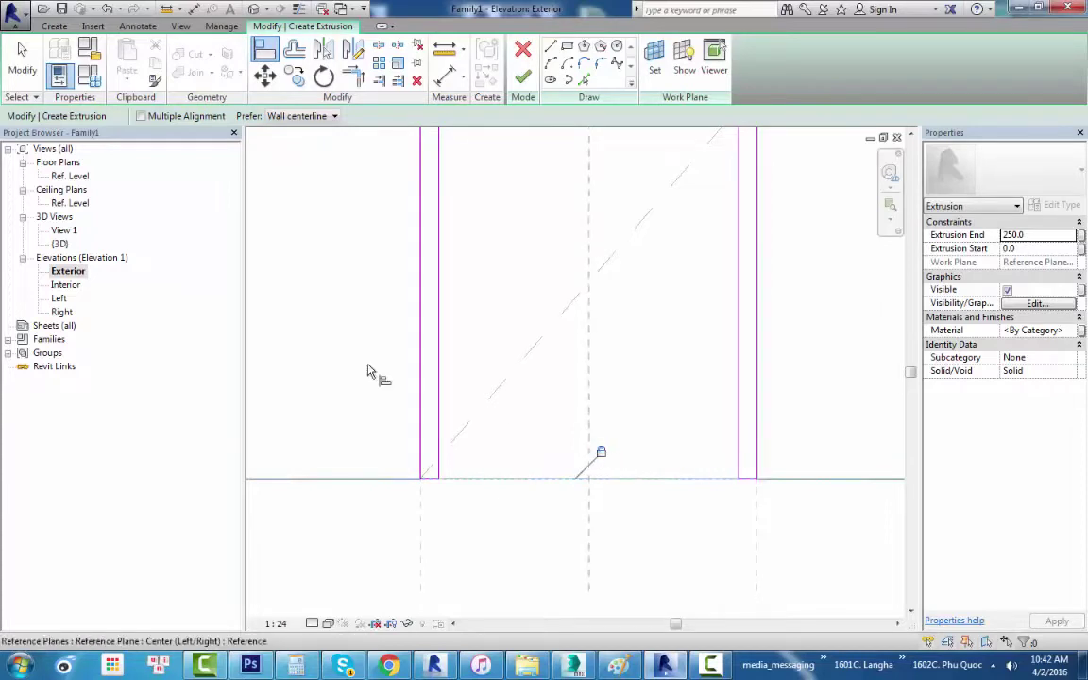
scroll(425, 340, "down", 3)
left_click(511, 392)
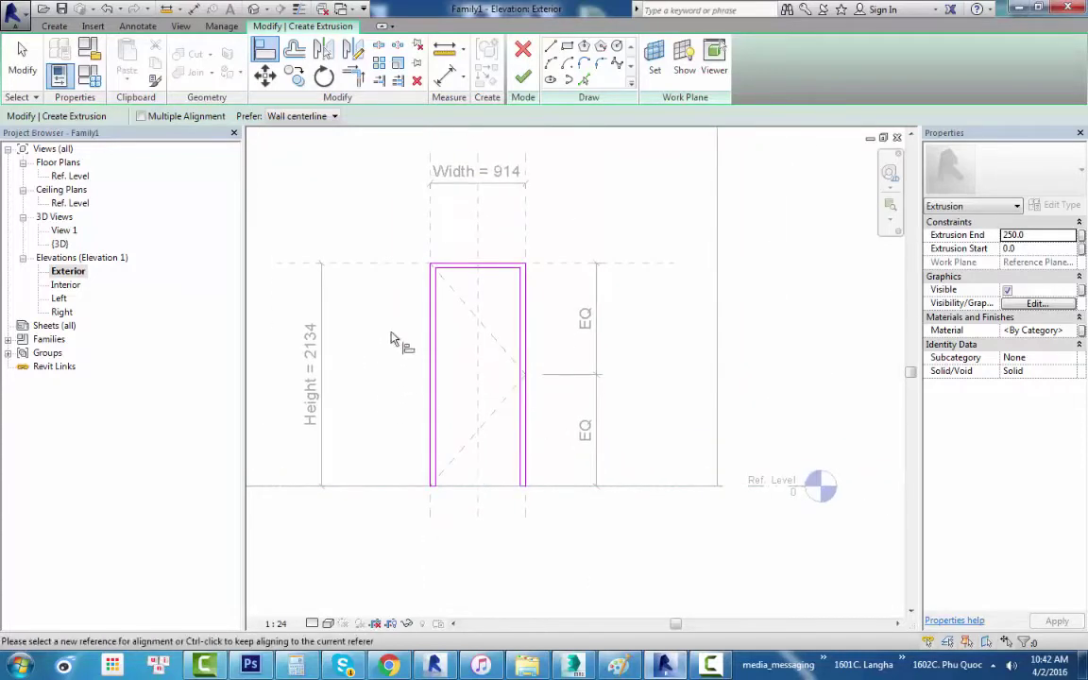
scroll(510, 294, "up", 2)
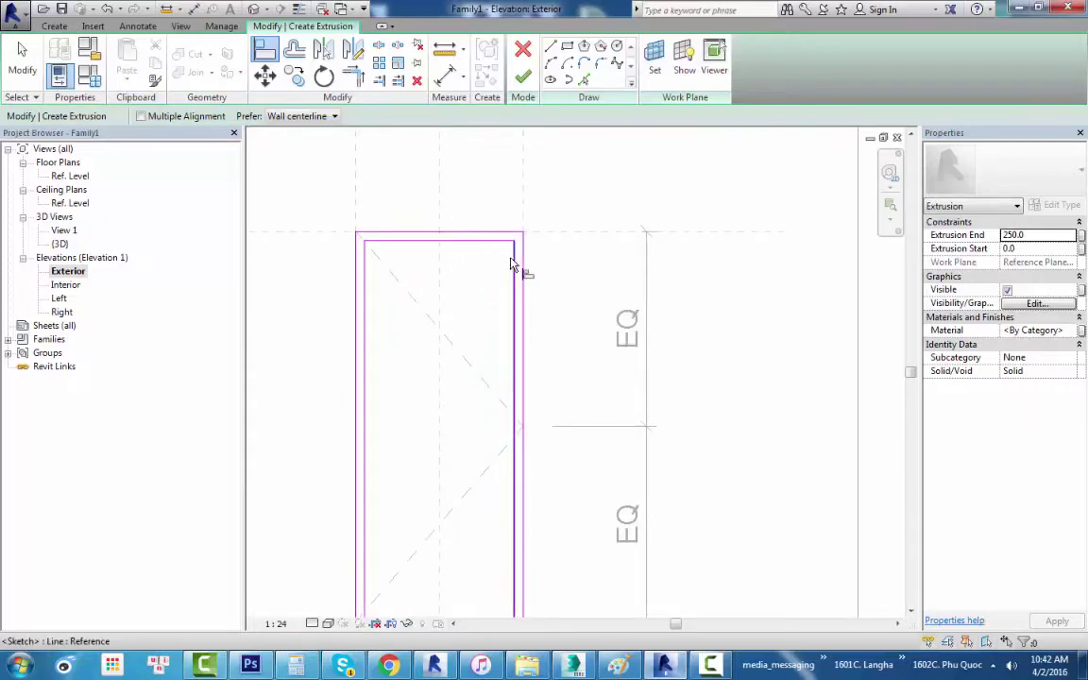
Place a 50 mm aligned dimension at the frame's top-right corner.
left_click(193, 9)
scroll(529, 288, "up", 1)
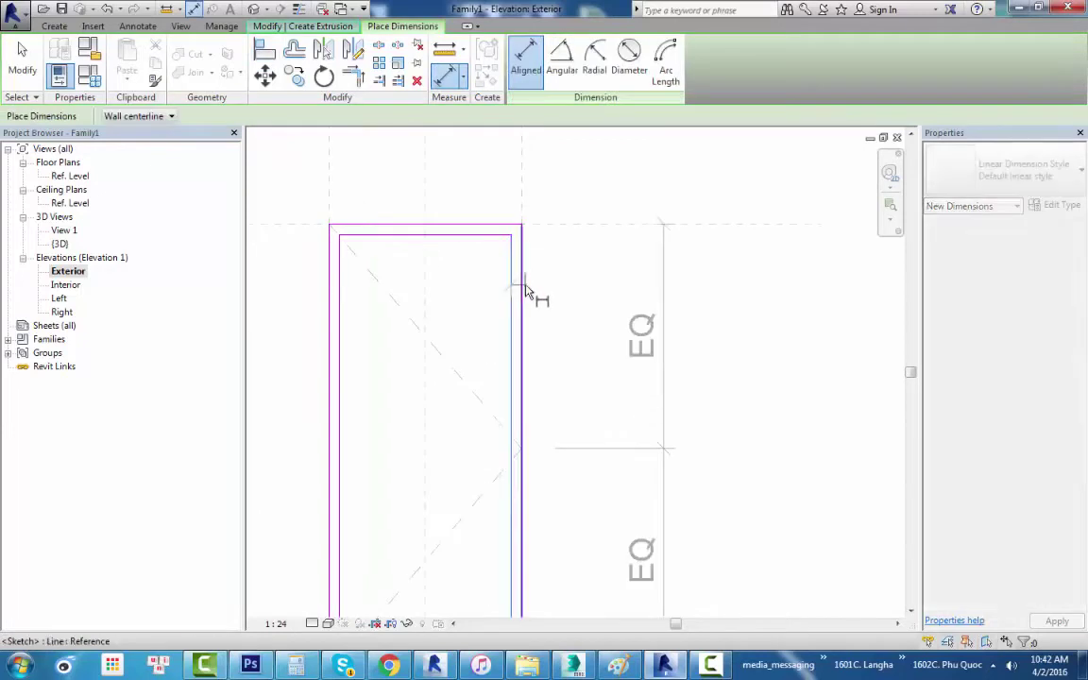
middle_click_drag(527, 293, 541, 522)
left_click(564, 393)
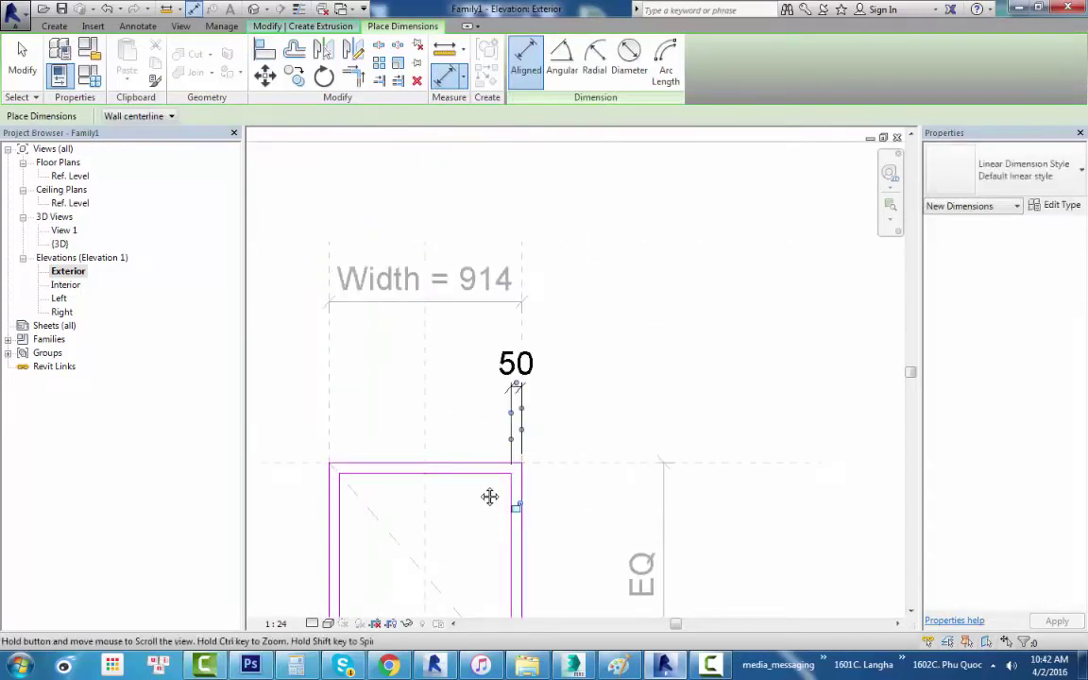
middle_click_drag(488, 498, 500, 415)
scroll(504, 415, "up", 2)
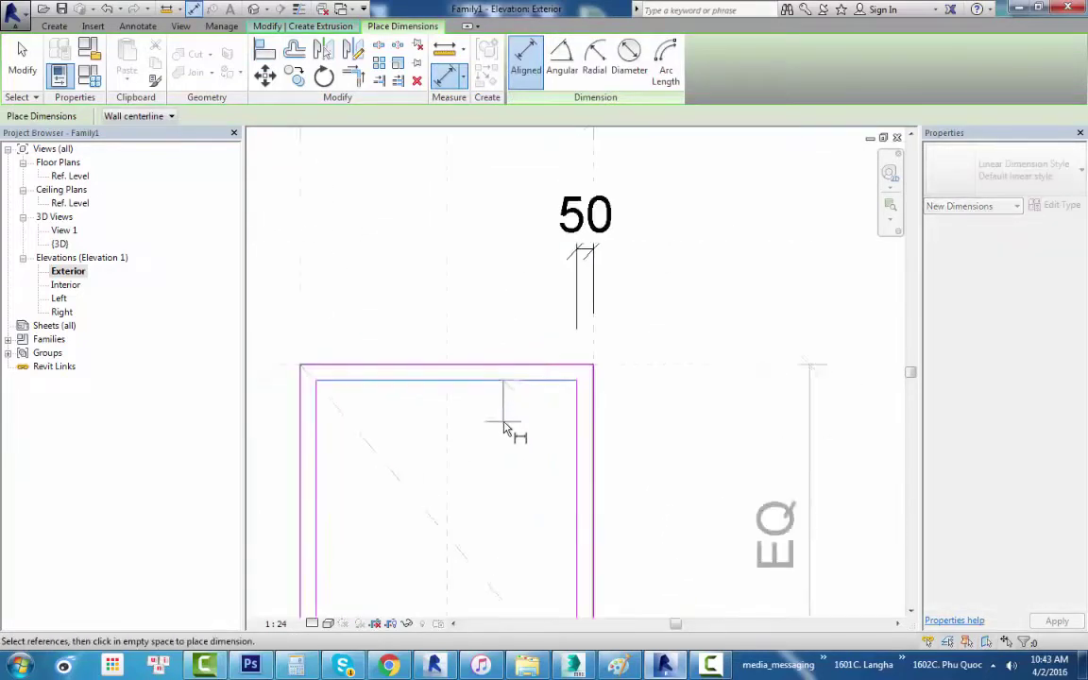
scroll(505, 387, "up", 1)
scroll(515, 378, "up", 2)
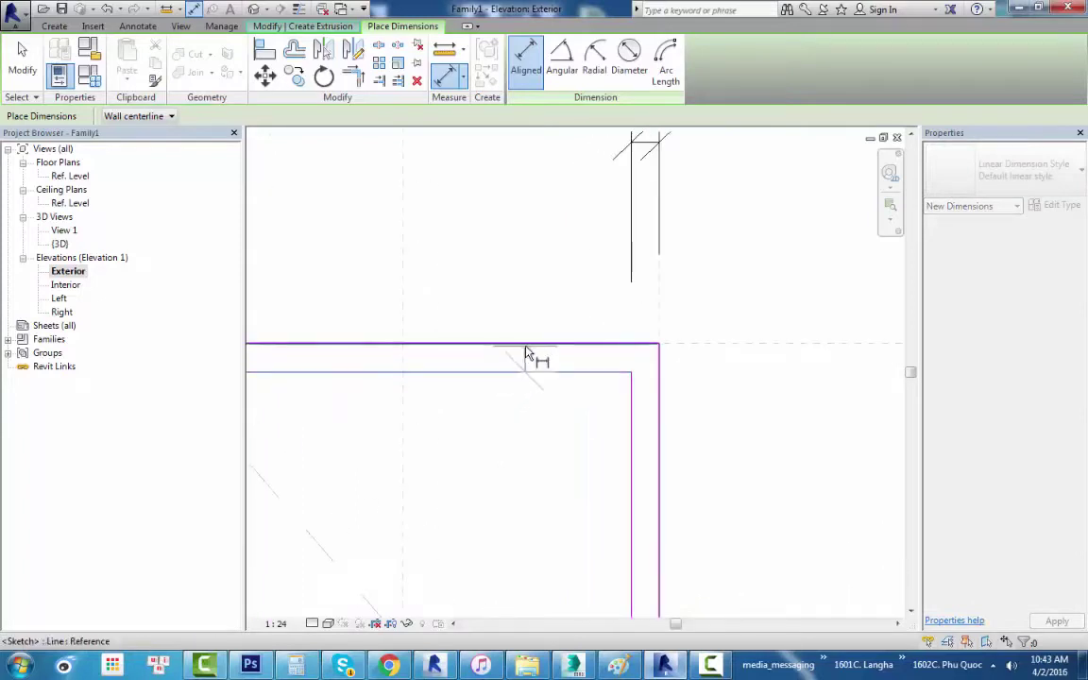
scroll(534, 351, "down", 1)
Add 50 mm frame-thickness dimensions at the right side and top-left.
left_click(591, 350)
left_click(578, 364)
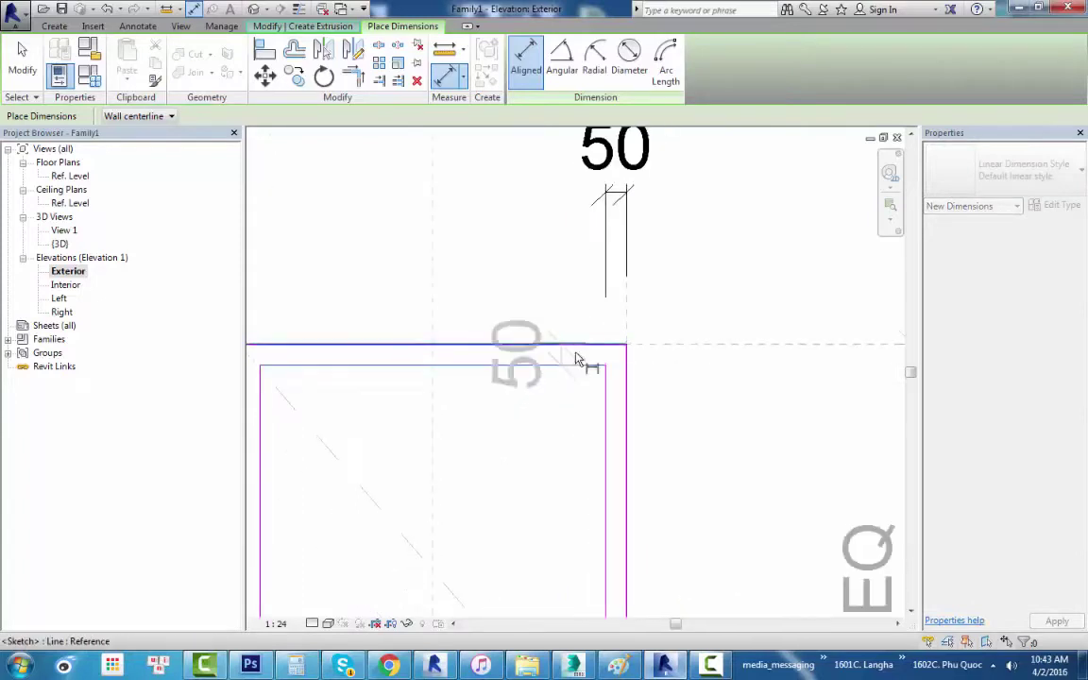
scroll(583, 365, "down", 1)
left_click(746, 382)
scroll(427, 417, "down", 1)
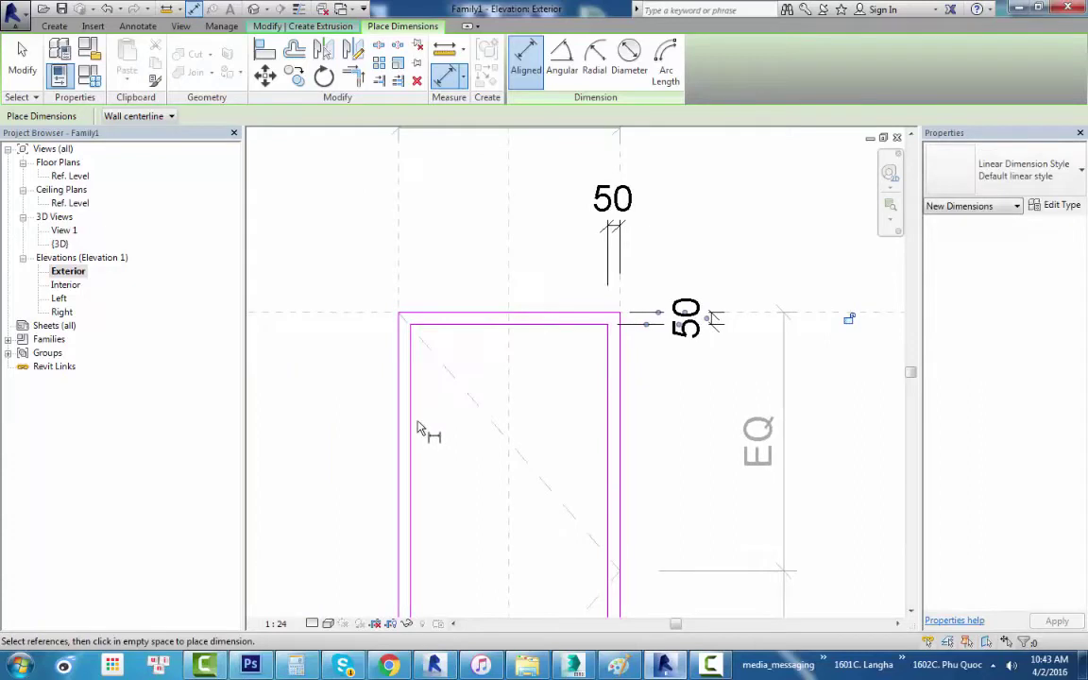
left_click(411, 439)
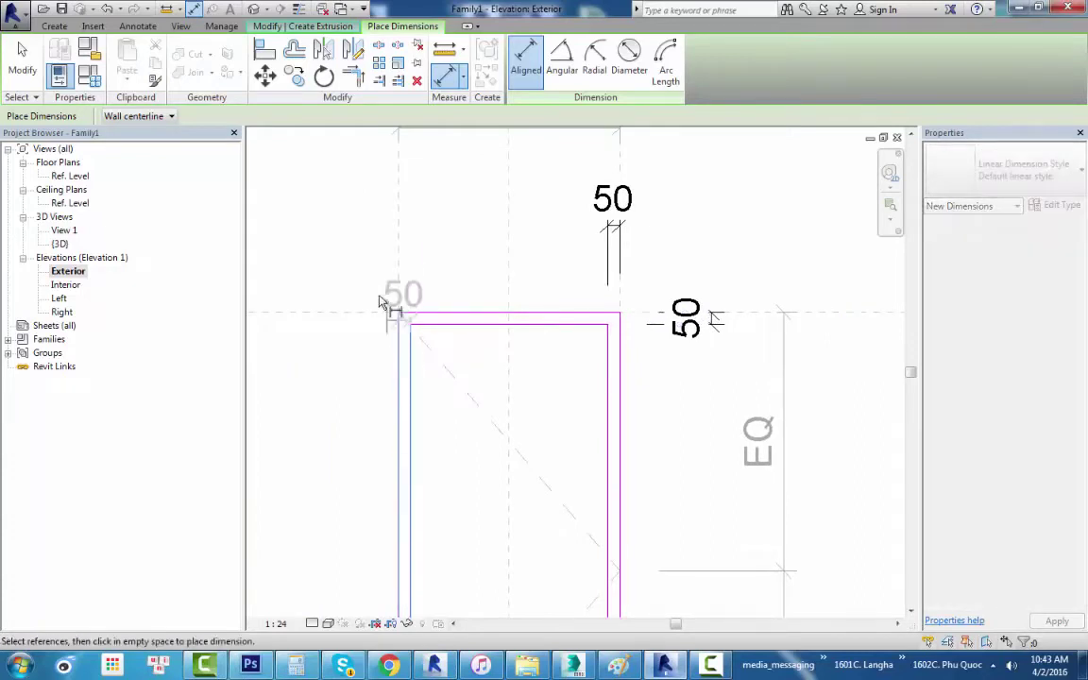
left_click(373, 257)
scroll(373, 257, "down", 1)
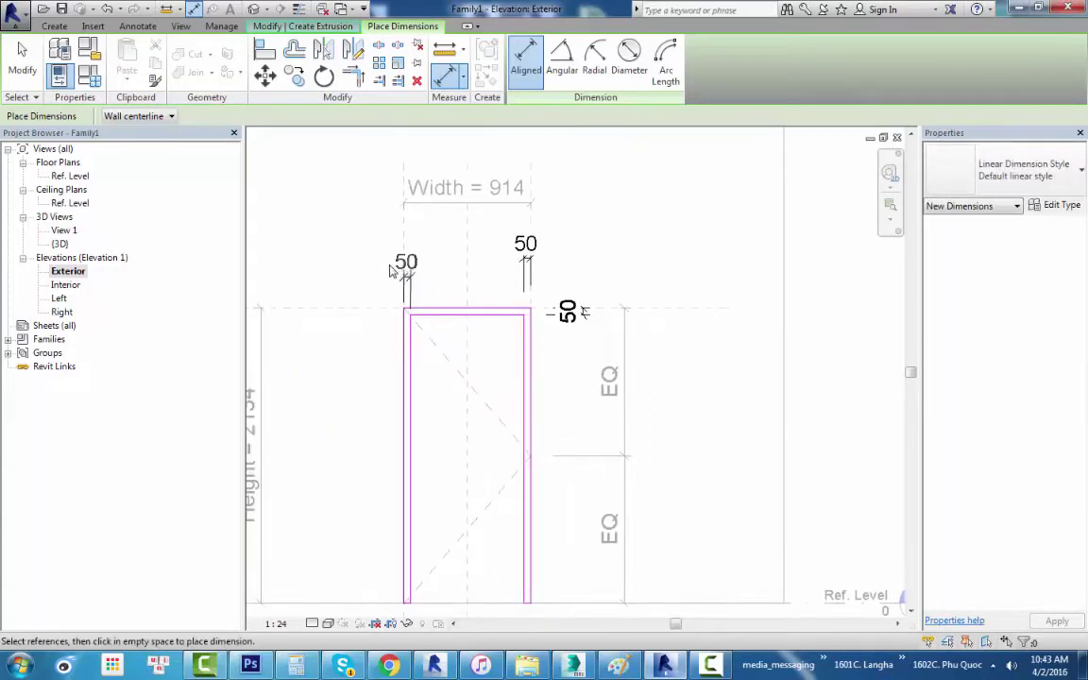
key("Escape")
left_click(406, 270)
left_click(340, 115)
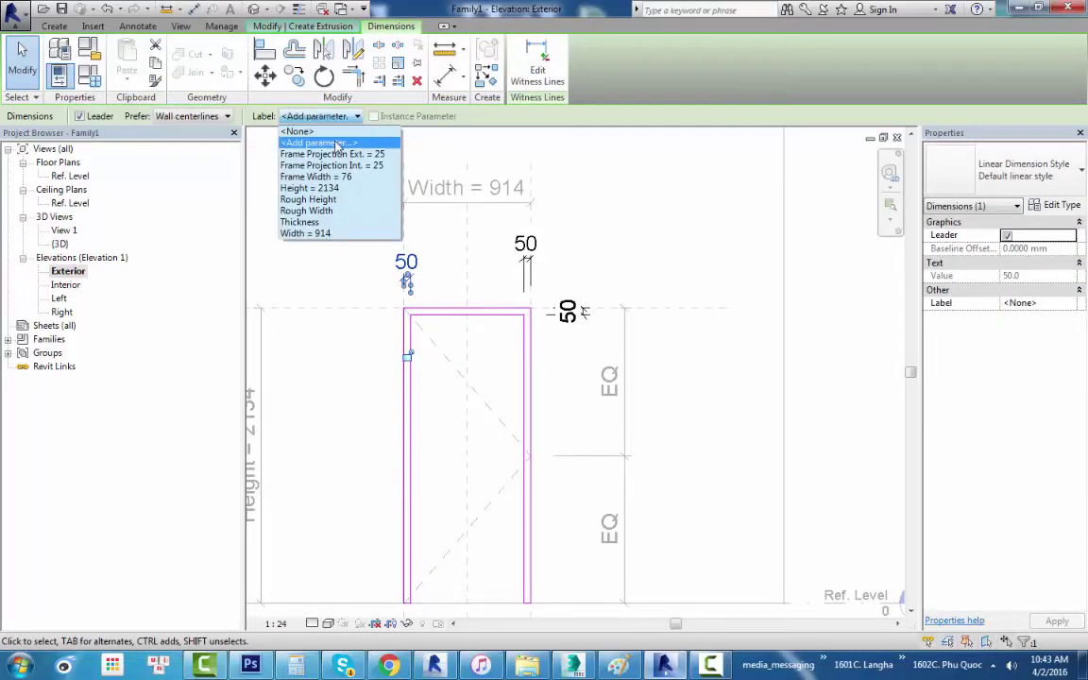
Label the top-left dimension with a new parameter '01 day khung ngoai' and set scale 1:10.
left_click(338, 145)
type("01 day khung ngoai")
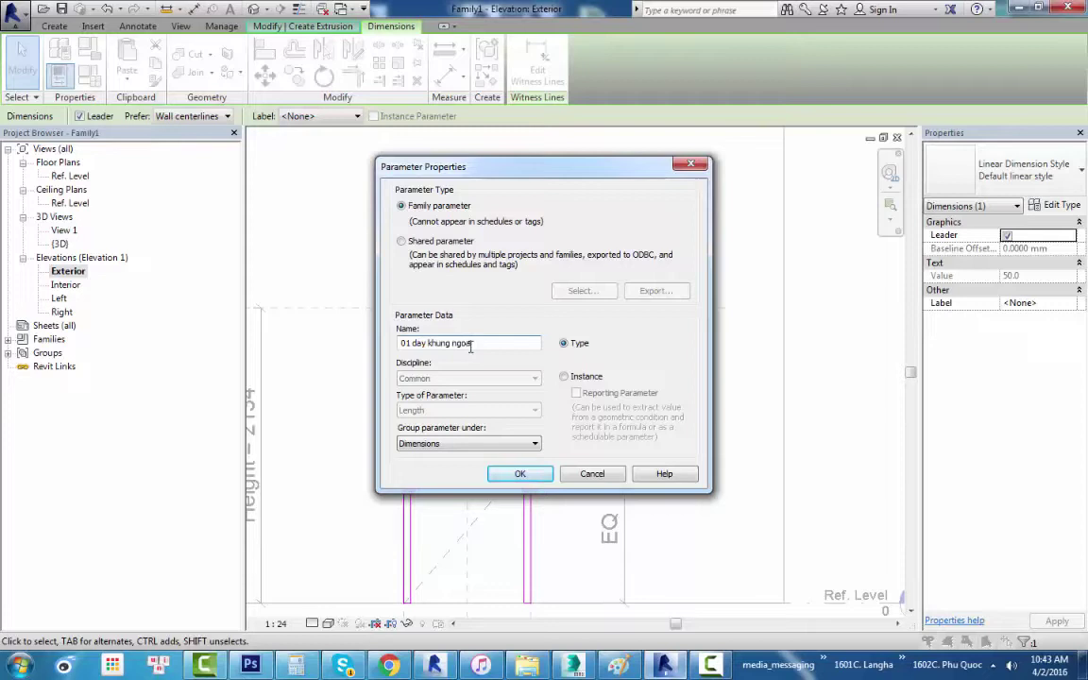
key("Return")
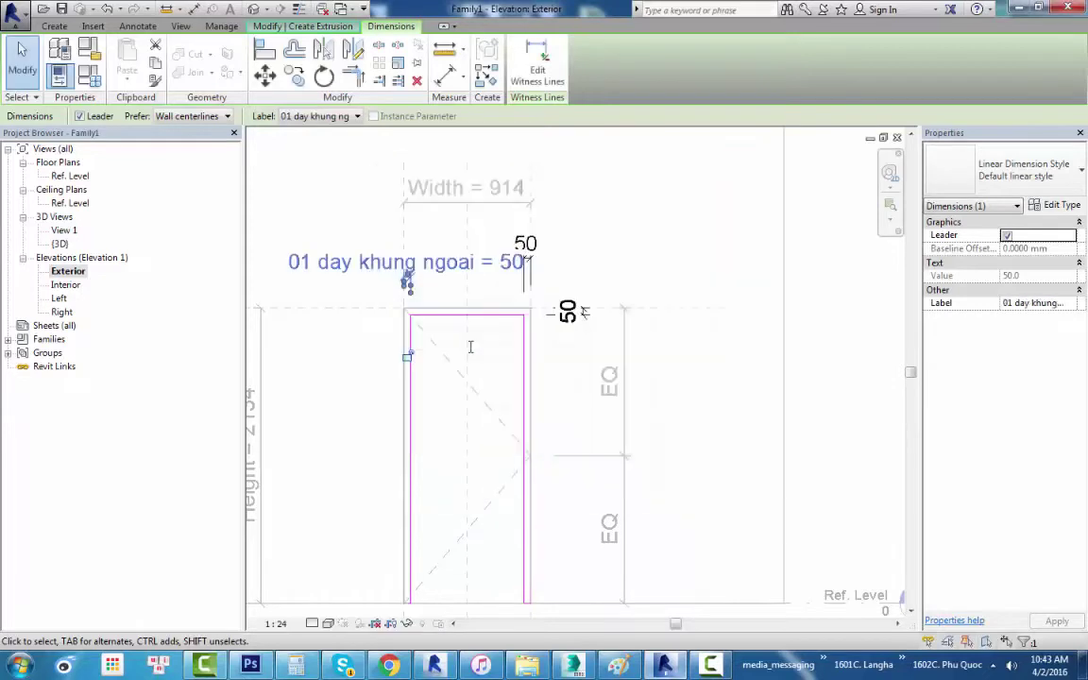
key("Escape")
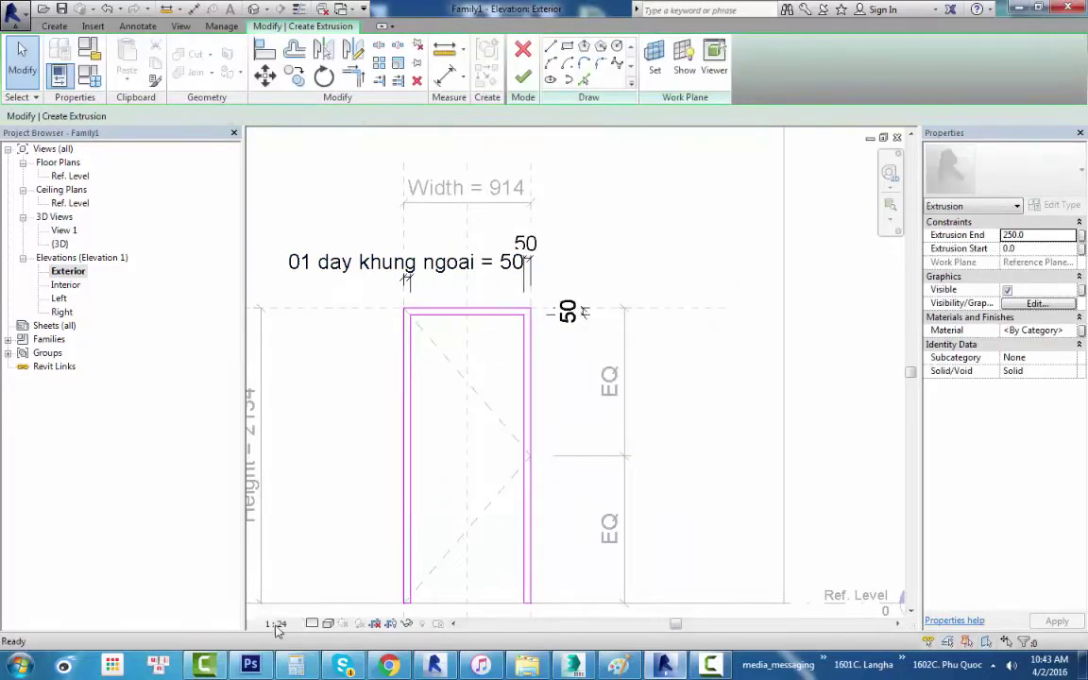
left_click(275, 624)
left_click(288, 483)
scroll(486, 294, "up", 2)
scroll(556, 325, "up", 2)
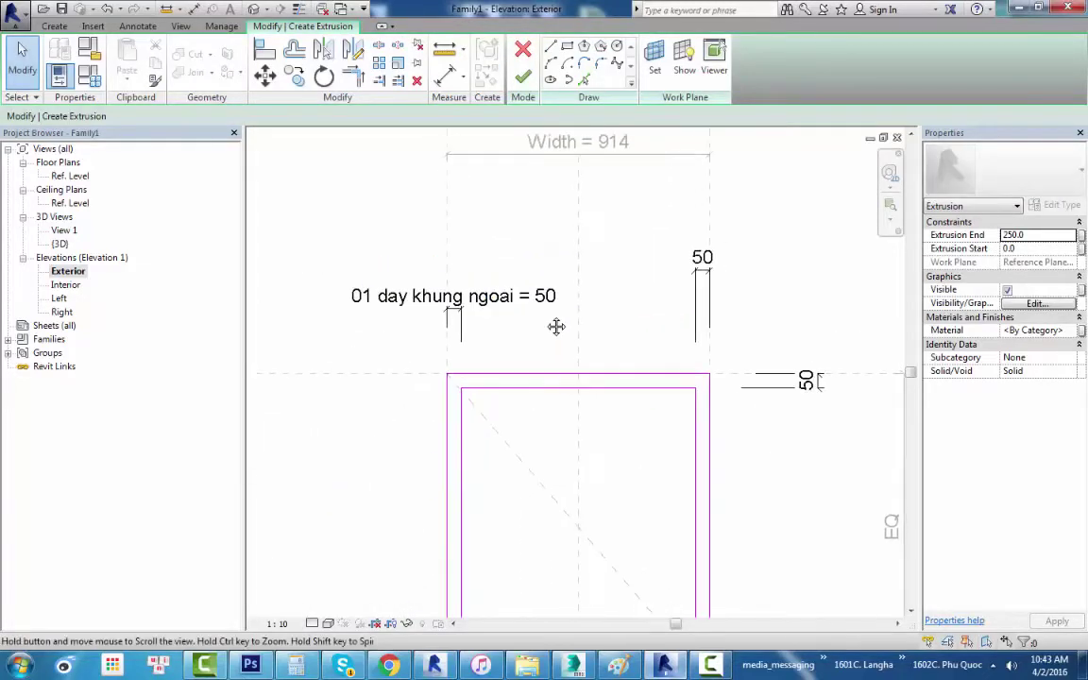
scroll(624, 327, "down", 1)
scroll(560, 294, "down", 1)
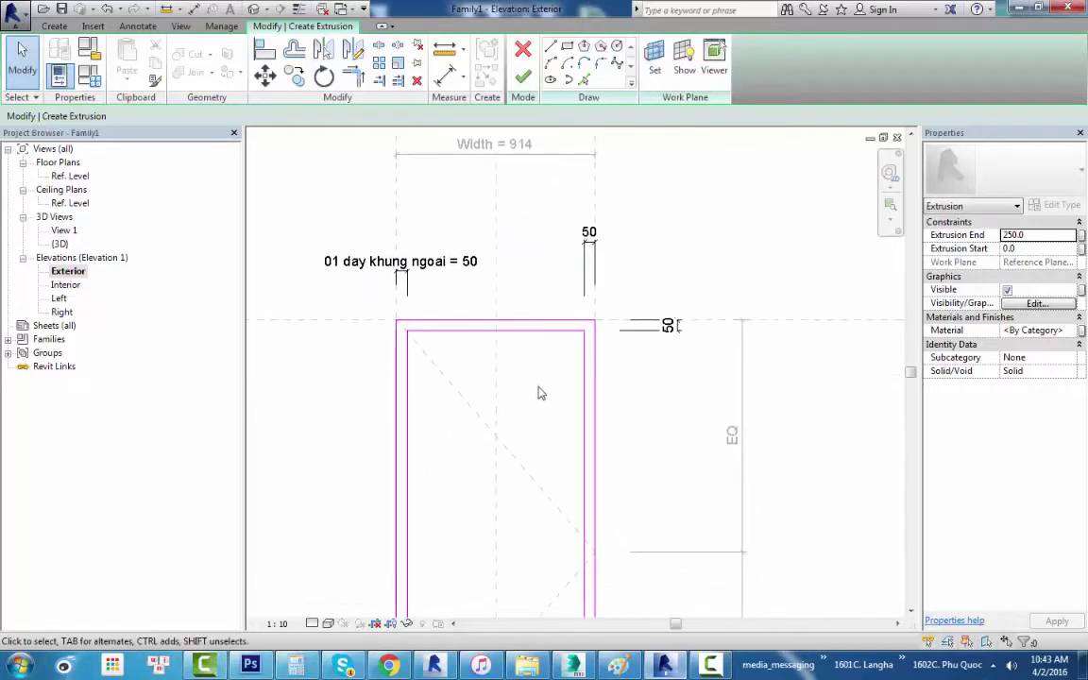
Apply the '01 day khung ngoai' label to the top-right and right-side dimensions.
left_click(587, 238)
left_click(319, 115)
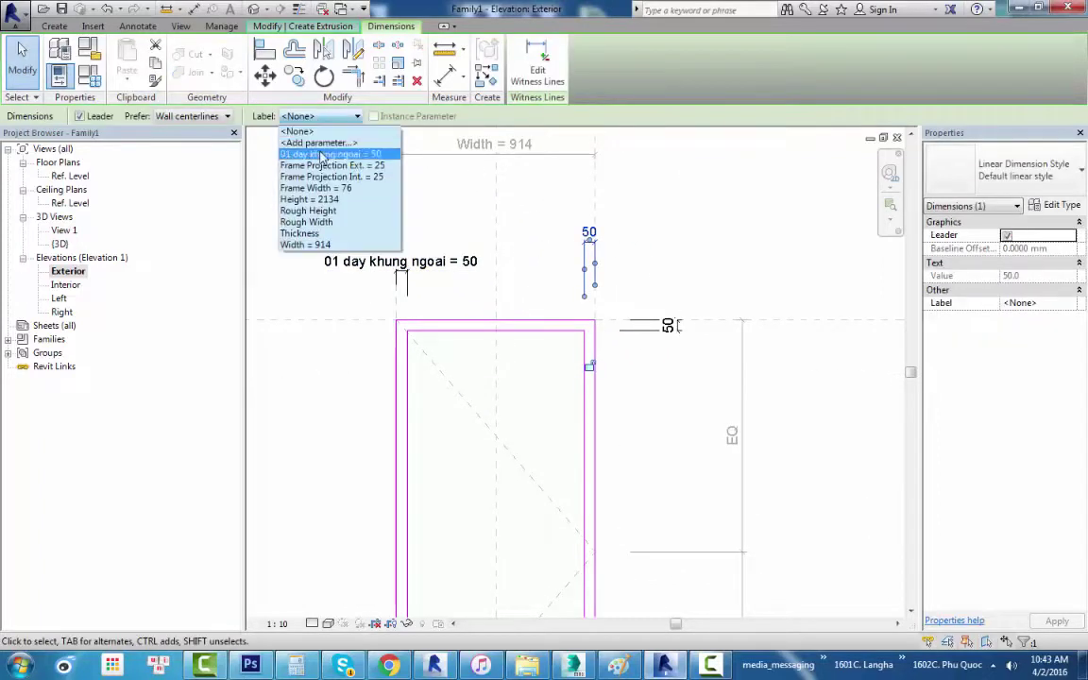
left_click(330, 154)
left_click(647, 325)
left_click(305, 117)
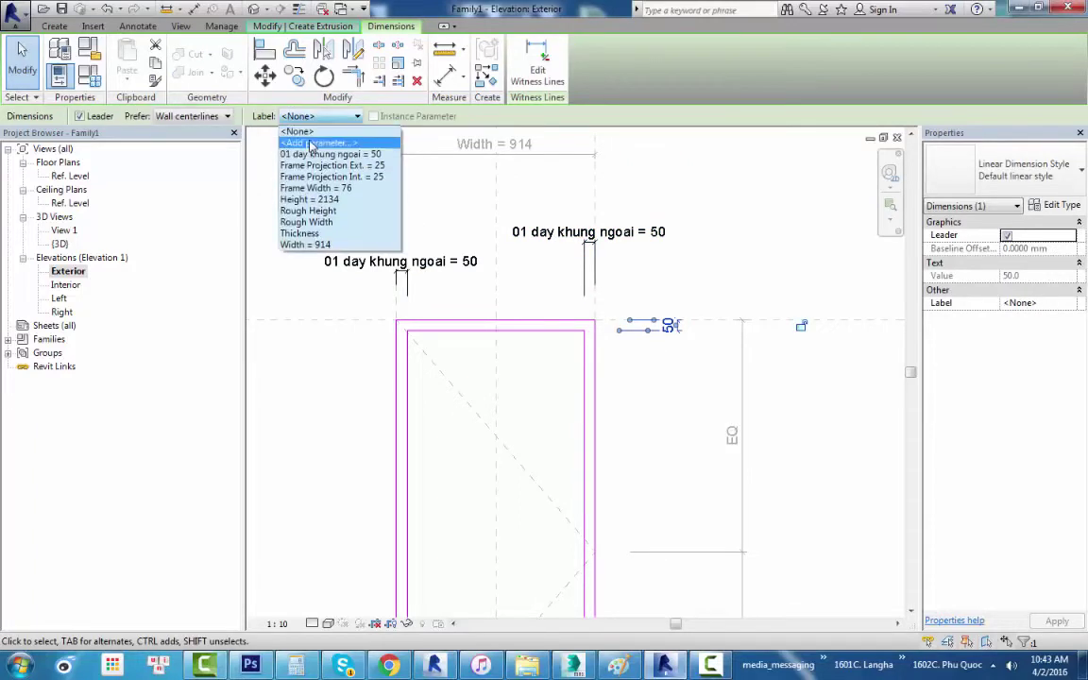
left_click(328, 154)
scroll(527, 232, "down", 2)
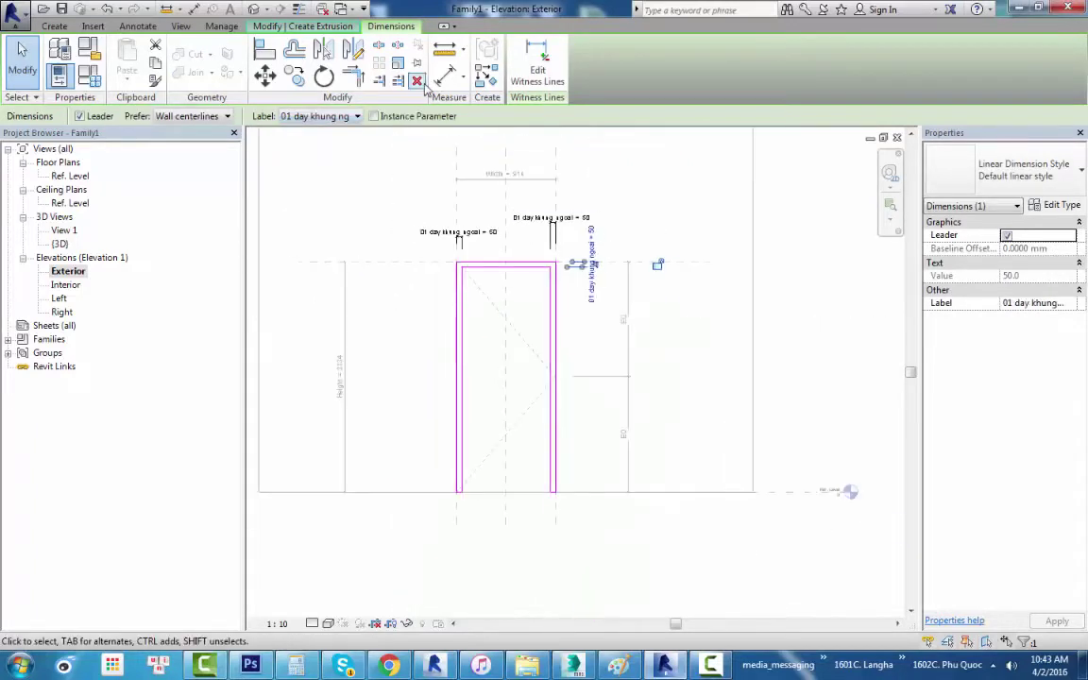
left_click(636, 171)
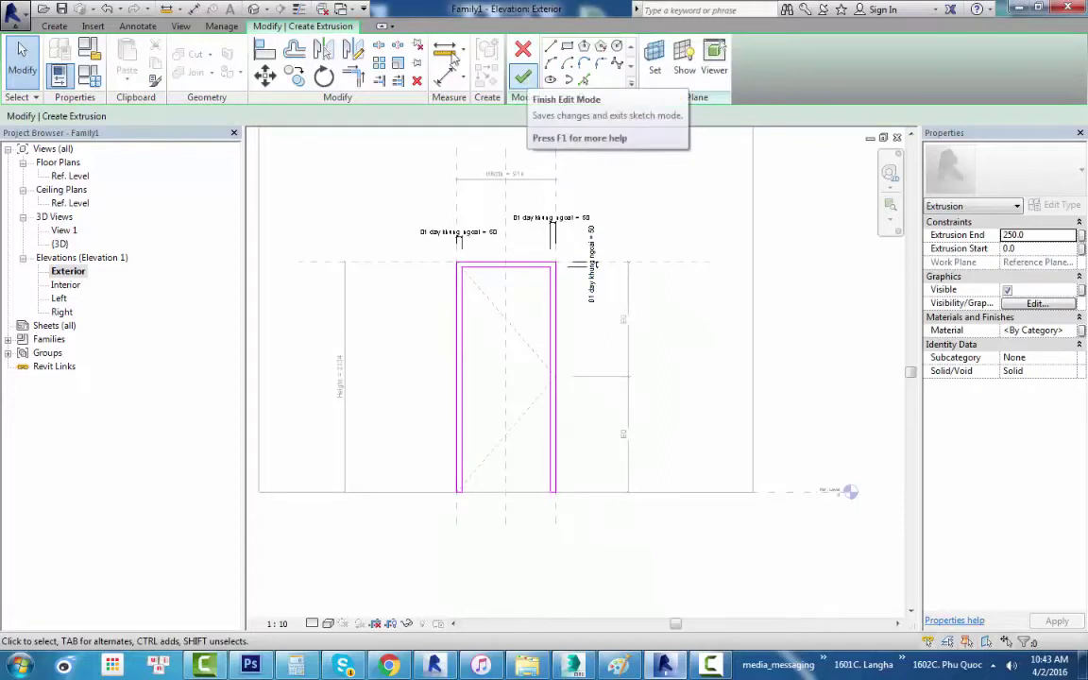
Finish the frame extrusion and examine it in the Ref. Level plan.
left_click(524, 79)
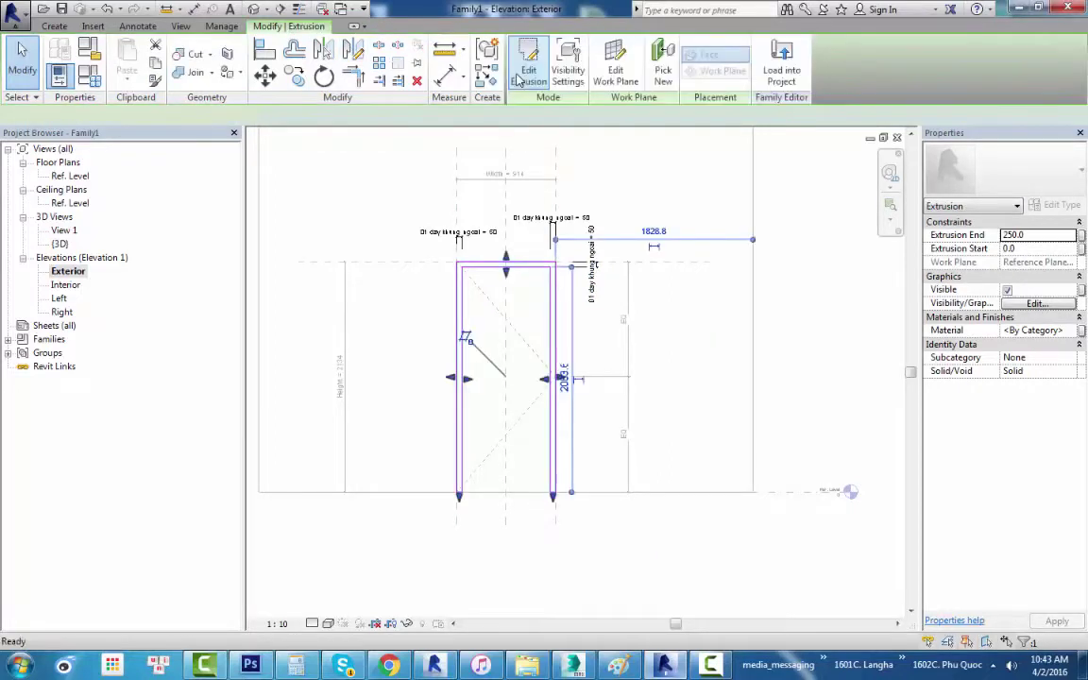
double_click(66, 177)
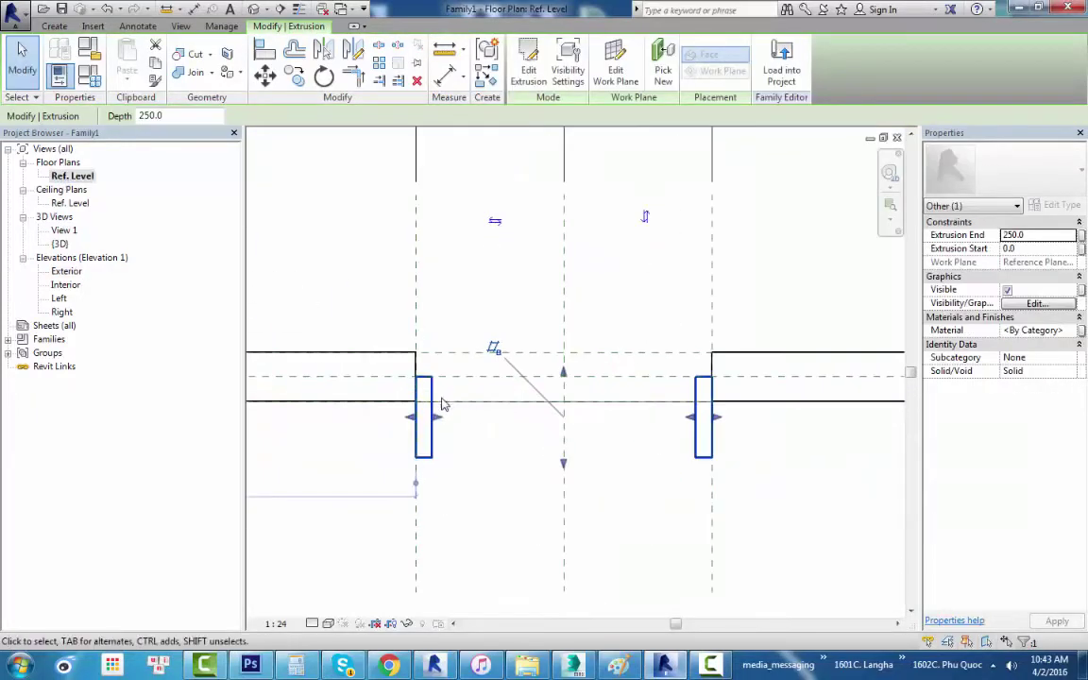
scroll(442, 404, "up", 1)
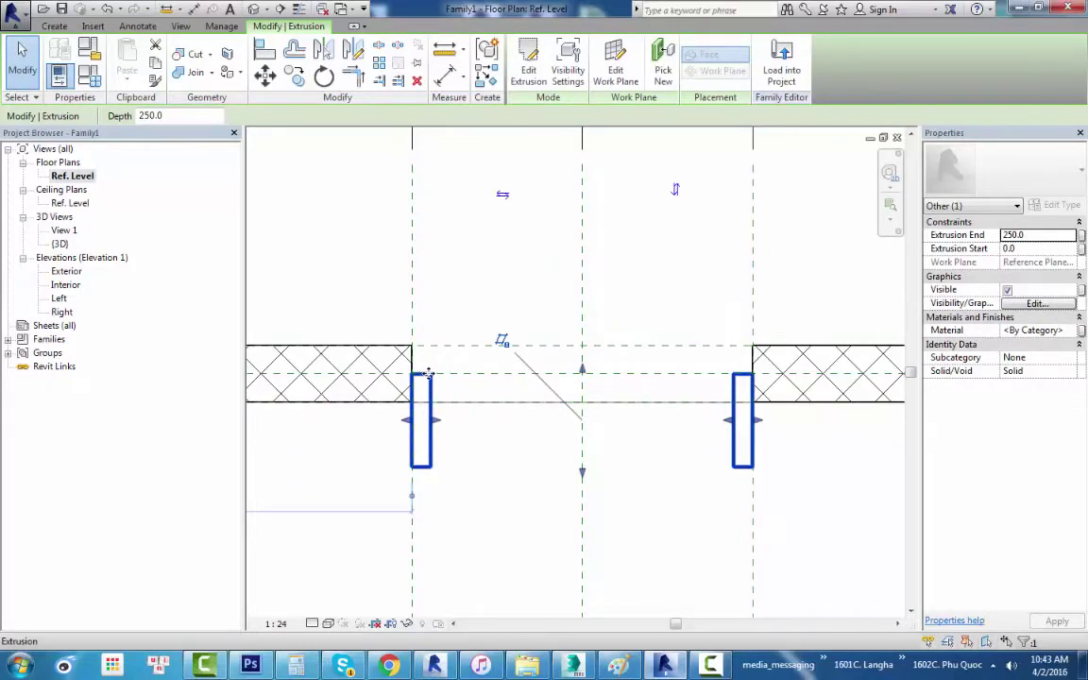
scroll(428, 374, "down", 1)
scroll(429, 376, "down", 2)
scroll(430, 378, "up", 1)
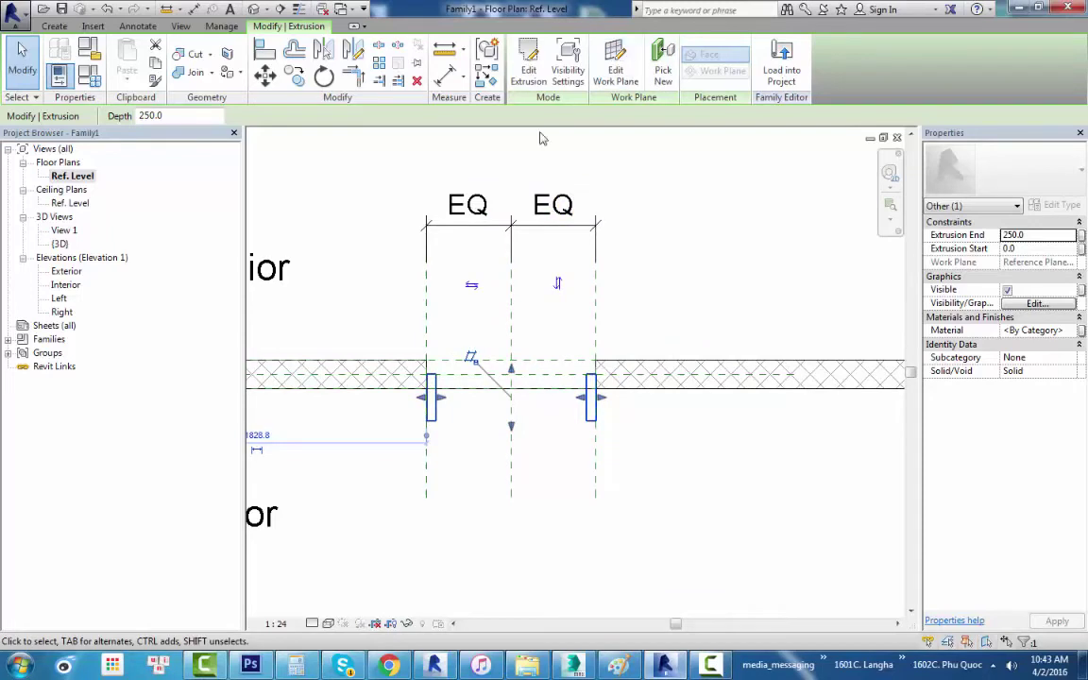
scroll(539, 142, "down", 1)
scroll(557, 156, "down", 2)
scroll(496, 378, "up", 4)
scroll(454, 430, "up", 2)
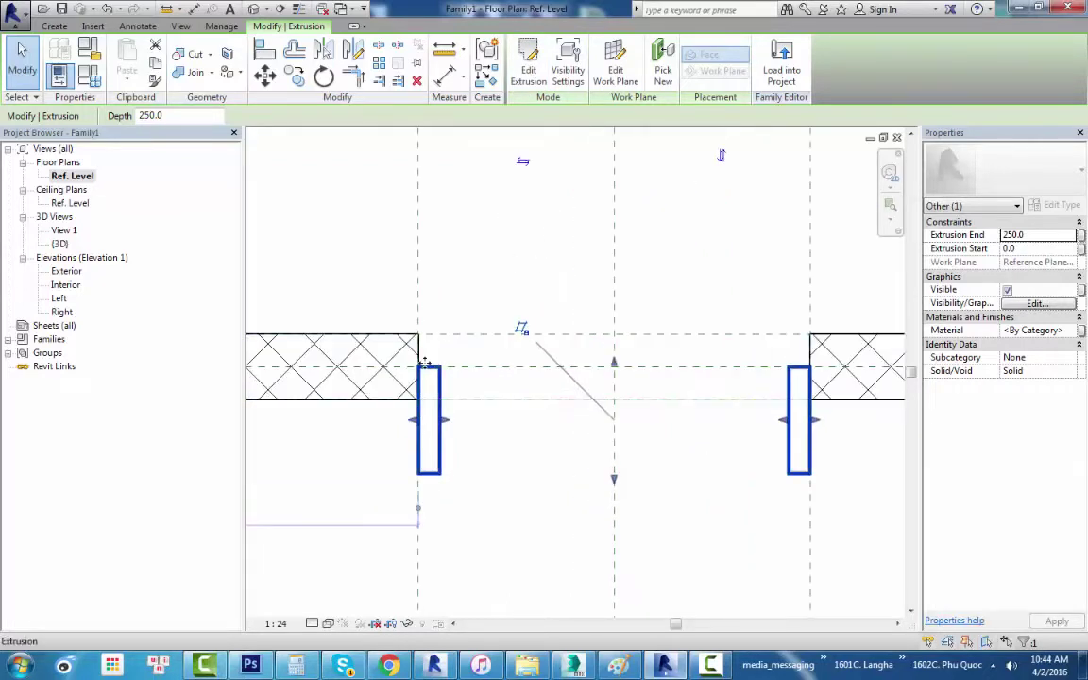
scroll(461, 385, "up", 2)
scroll(473, 377, "down", 2)
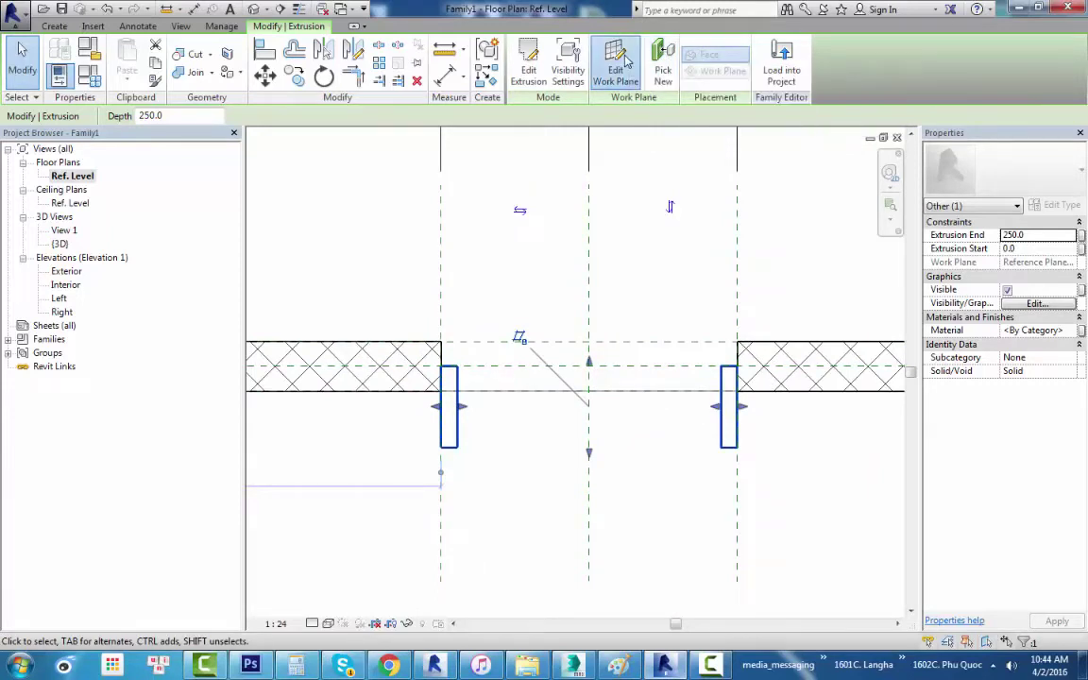
Move the extrusion's work plane to the Exterior reference plane.
left_click(626, 60)
left_click_drag(512, 225, 748, 176)
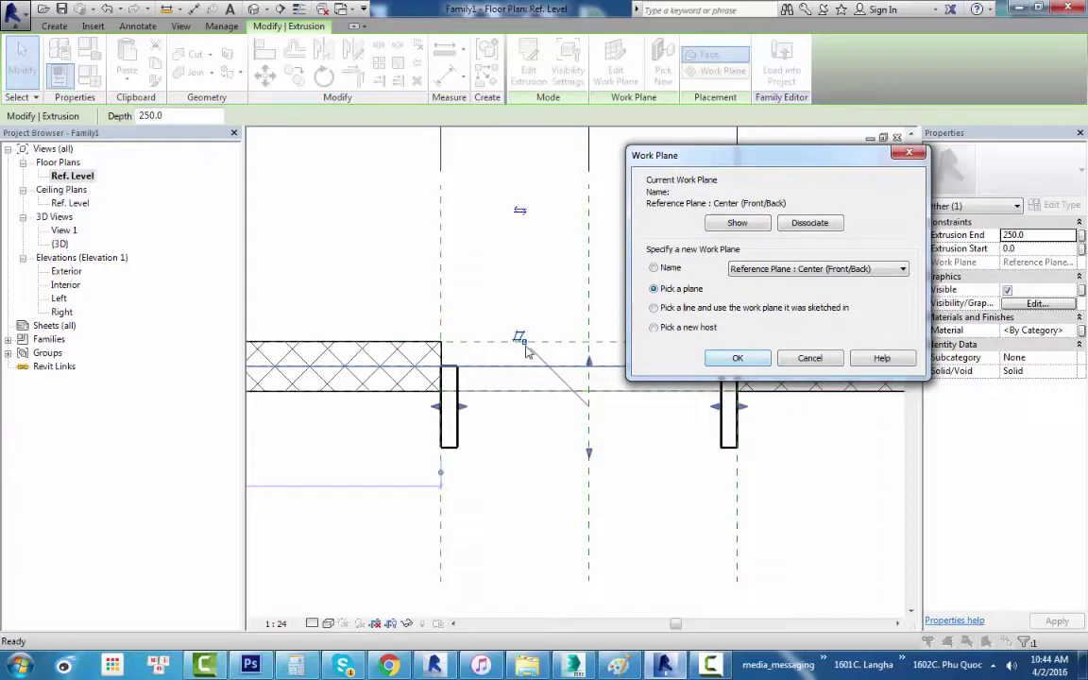
left_click(737, 358)
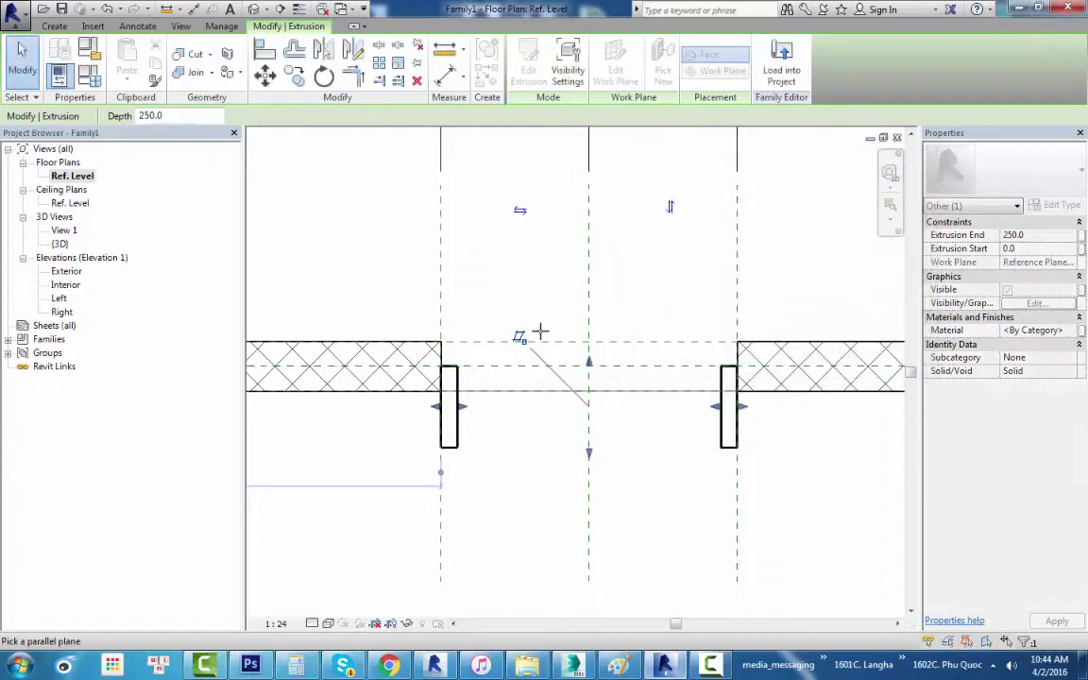
left_click(600, 342)
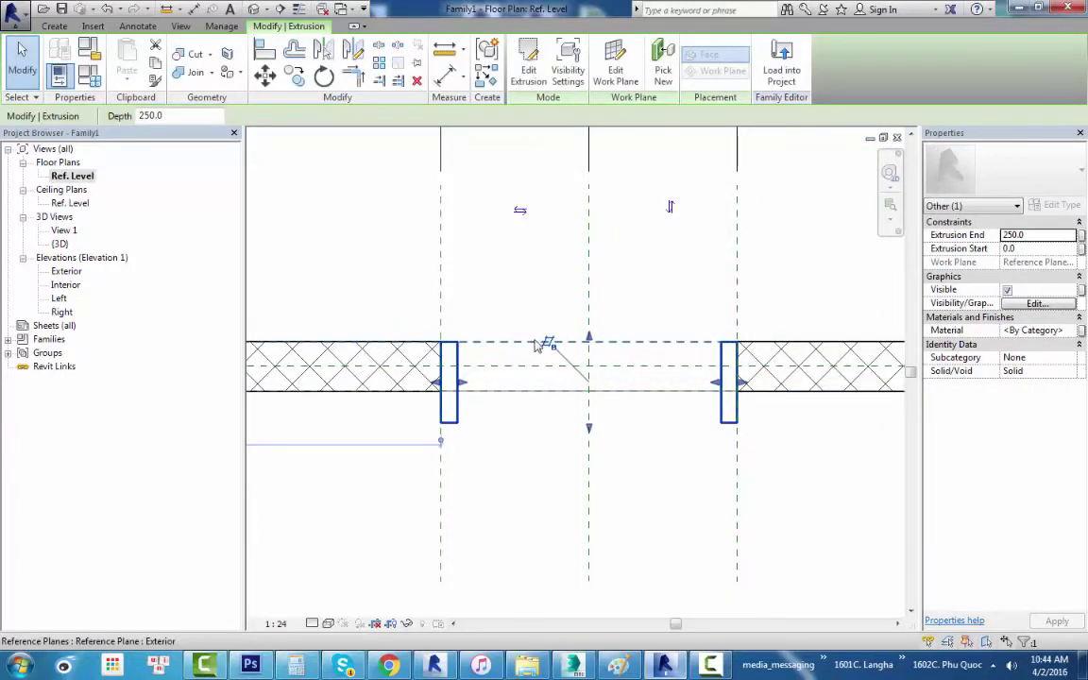
scroll(625, 351, "down", 3)
scroll(562, 357, "up", 2)
key("Escape")
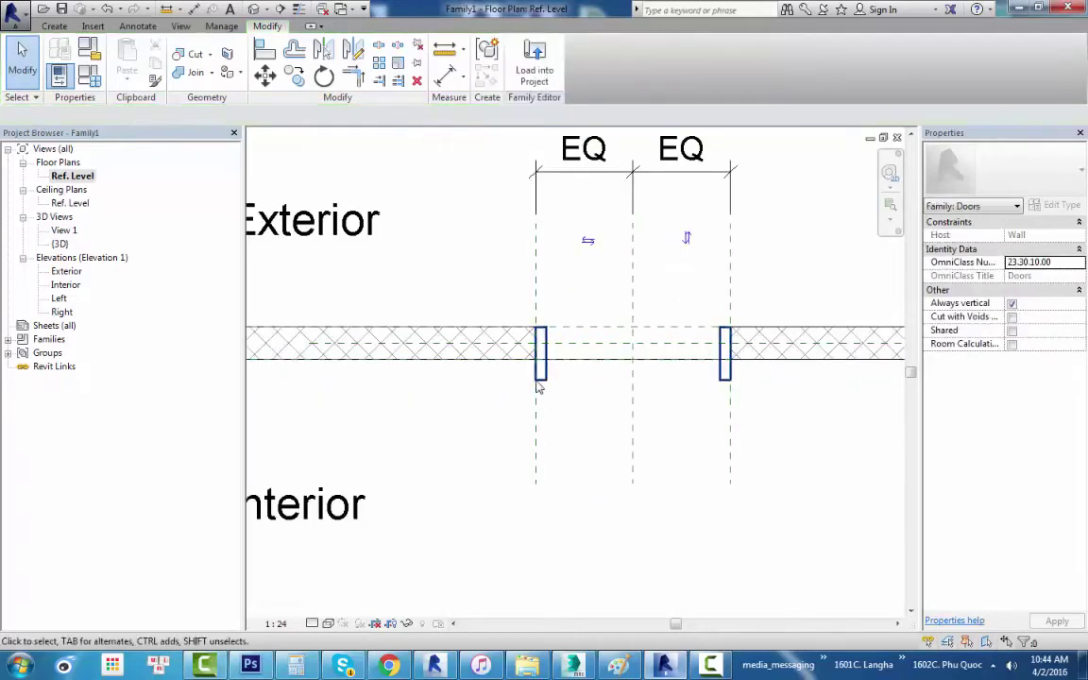
Align the frame extrusion to the wall face.
left_click(544, 377)
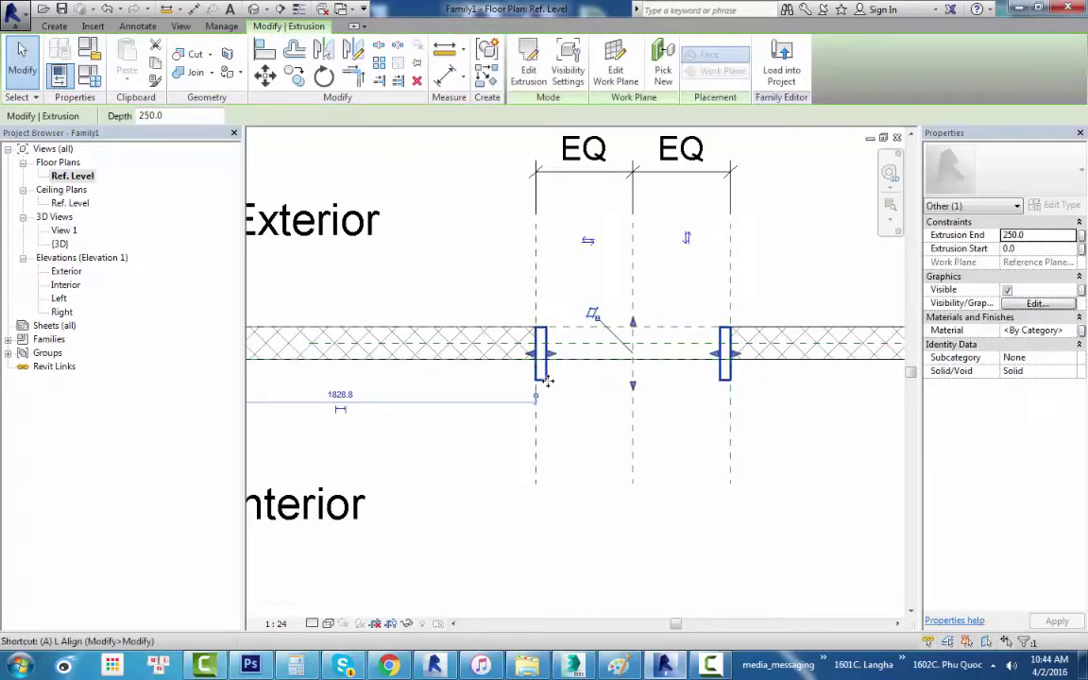
left_click(264, 49)
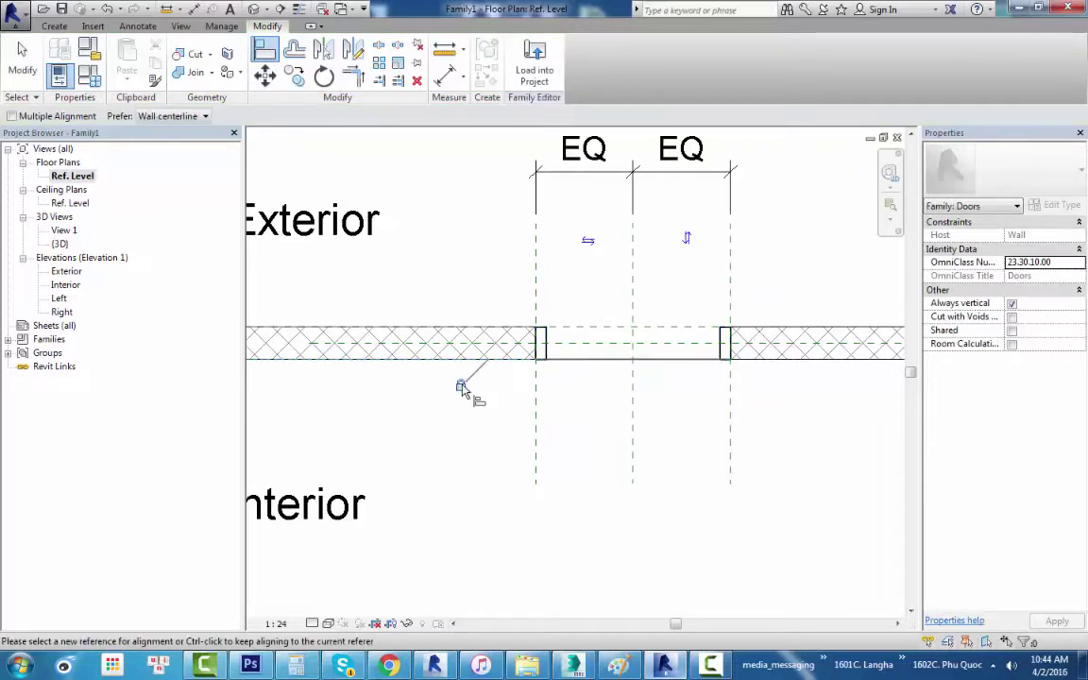
scroll(578, 332, "up", 2)
left_click(566, 348)
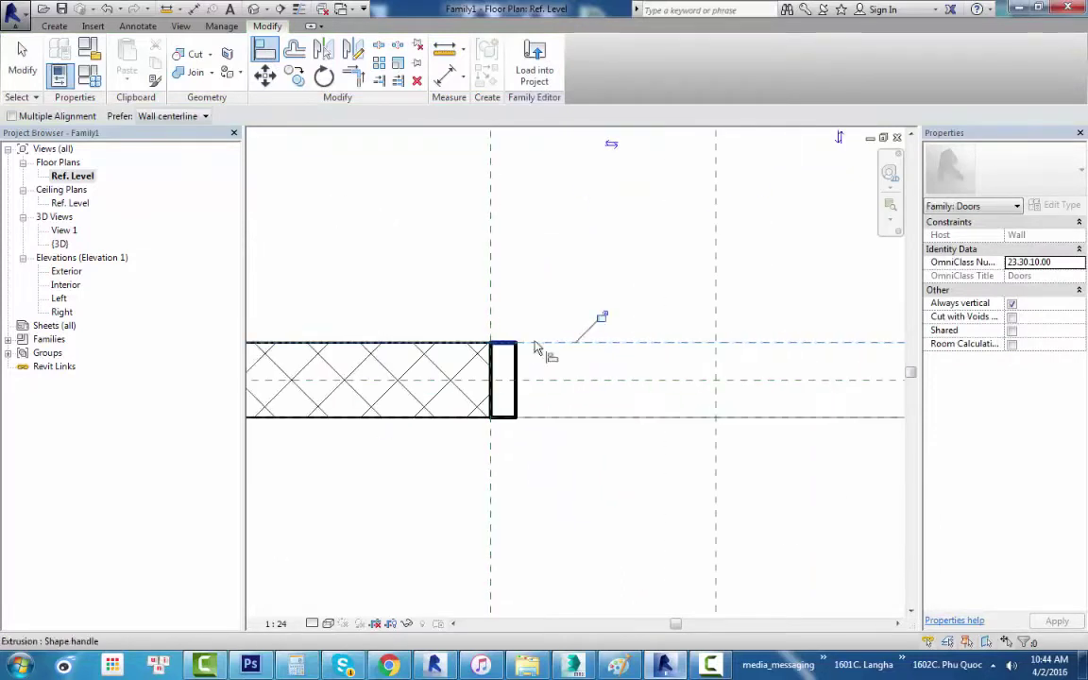
scroll(525, 338, "down", 2)
scroll(525, 338, "down", 2)
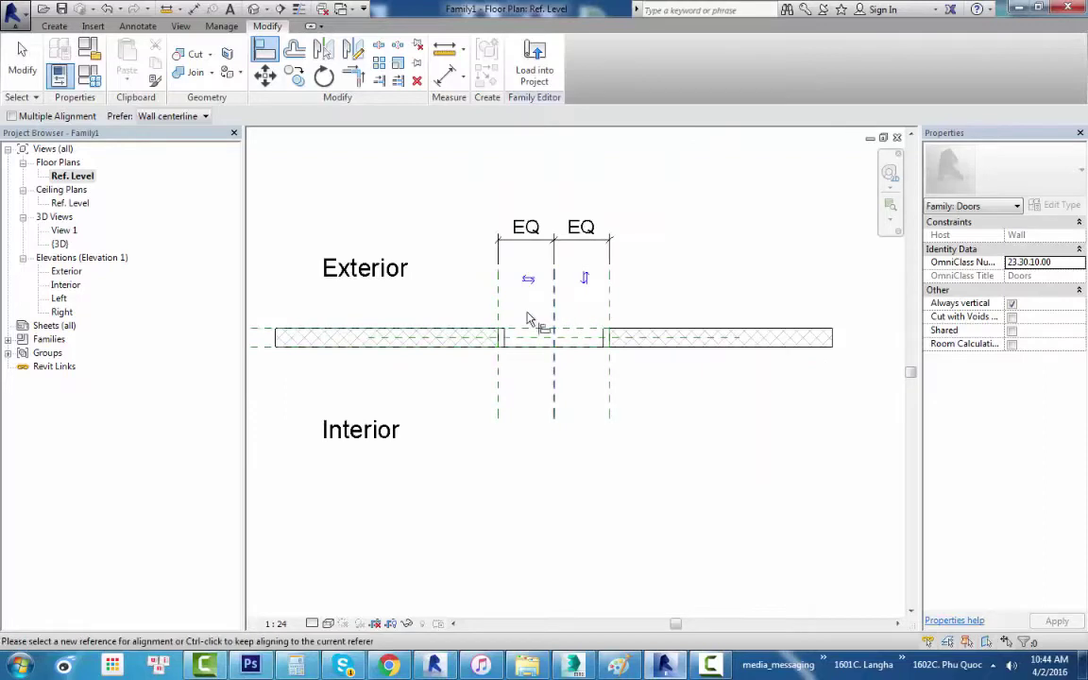
Inspect the frame extrusion in the door opening from several 3D angles.
left_click(254, 11)
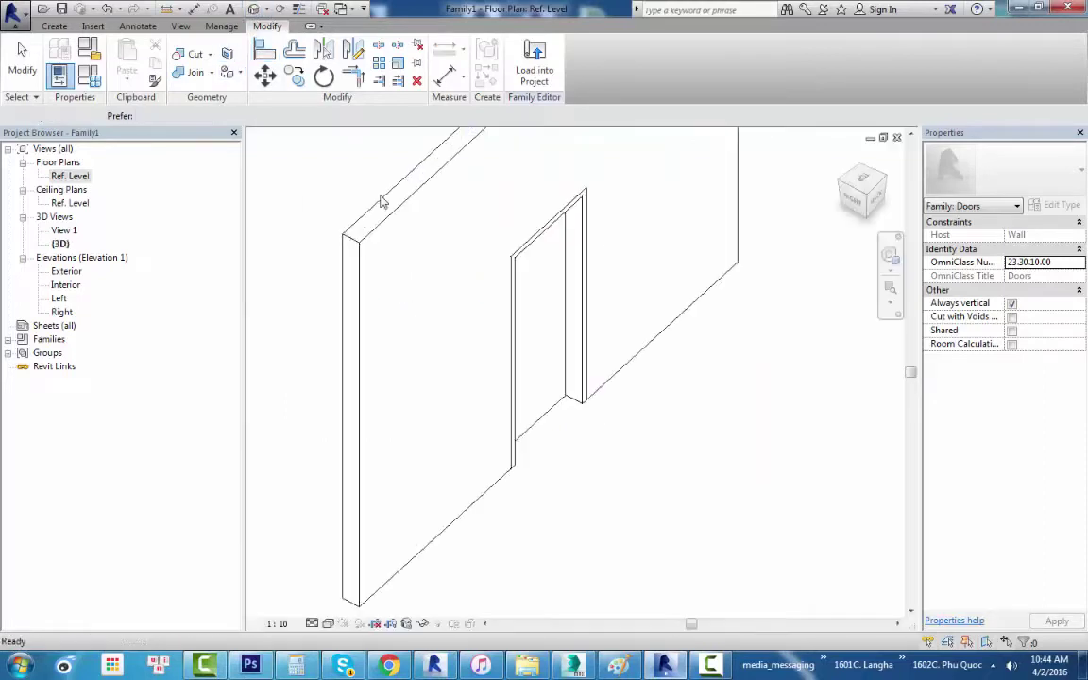
mouse_move(547, 359)
middle_mouse_down("shift")
mouse_move(343, 355)
mouse_move(472, 355)
middle_mouse_up("shift")
key("Escape")
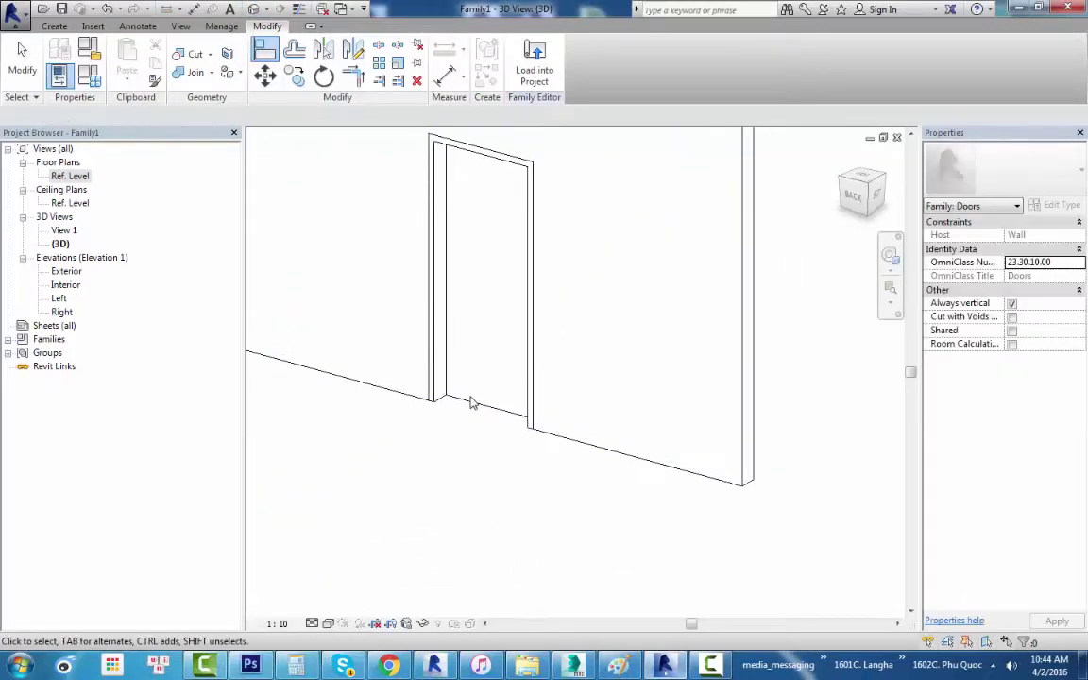
left_click(468, 405)
mouse_move(696, 383)
middle_mouse_down("shift")
mouse_move(238, 382)
mouse_move(519, 420)
mouse_move(514, 373)
middle_mouse_up("shift")
left_click(574, 414)
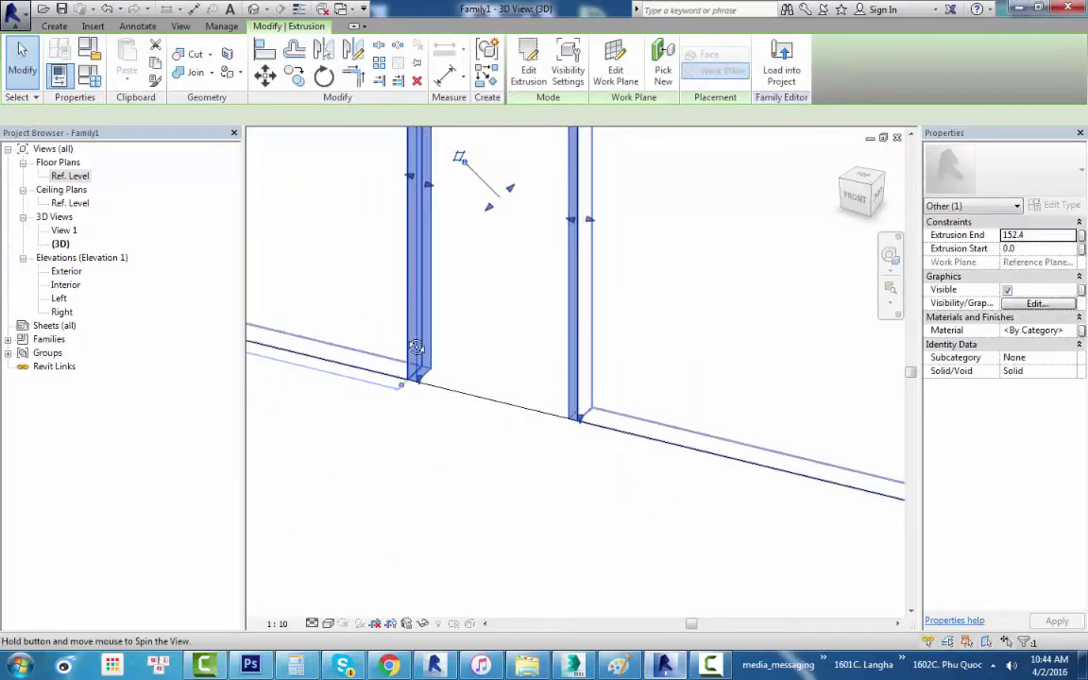
mouse_move(573, 412)
middle_mouse_down("shift")
mouse_move(556, 357)
mouse_move(575, 444)
mouse_move(472, 359)
middle_mouse_up("shift")
Flex the '01 day khun' frame width to 100, then restore it to 50.
left_click(88, 77)
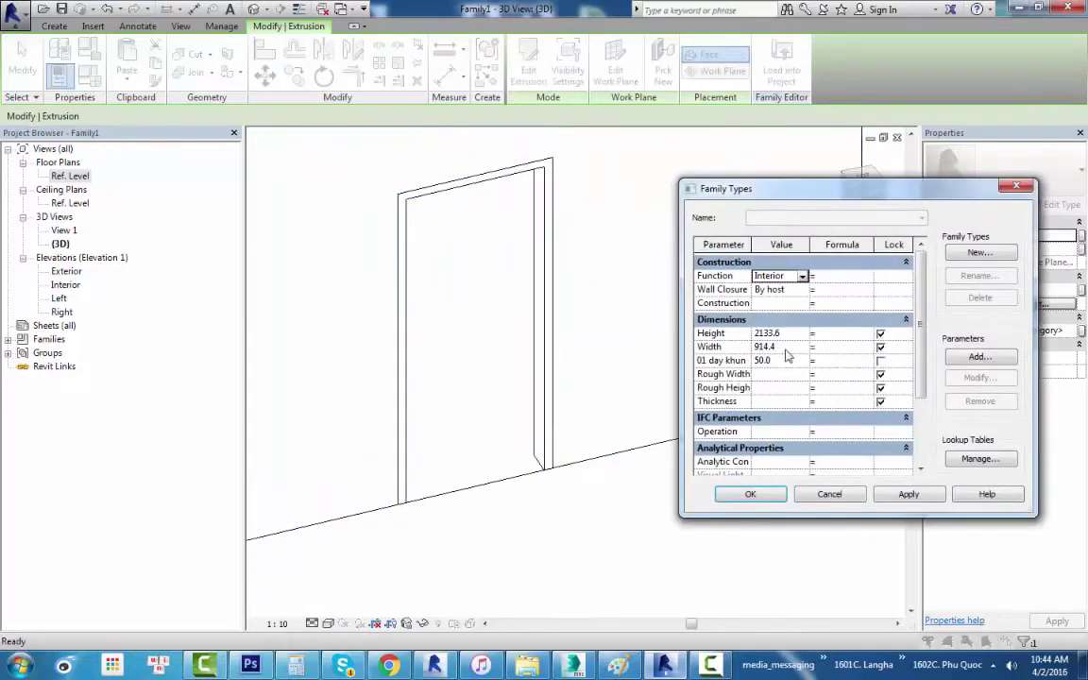
left_click(789, 360)
type("100")
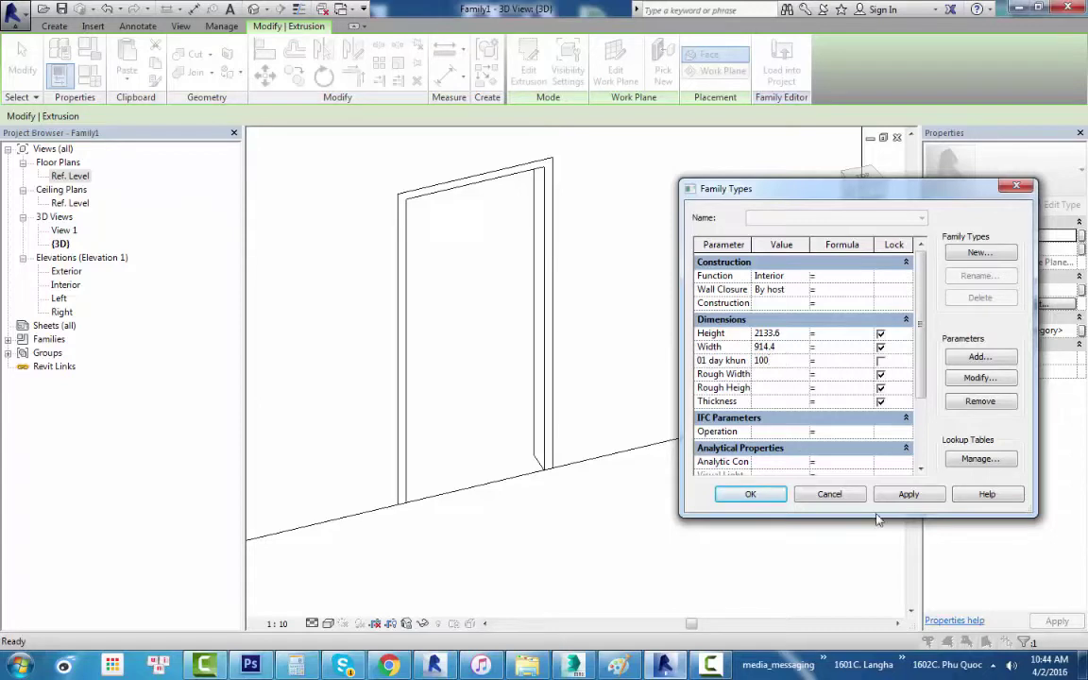
left_click(904, 495)
type("50")
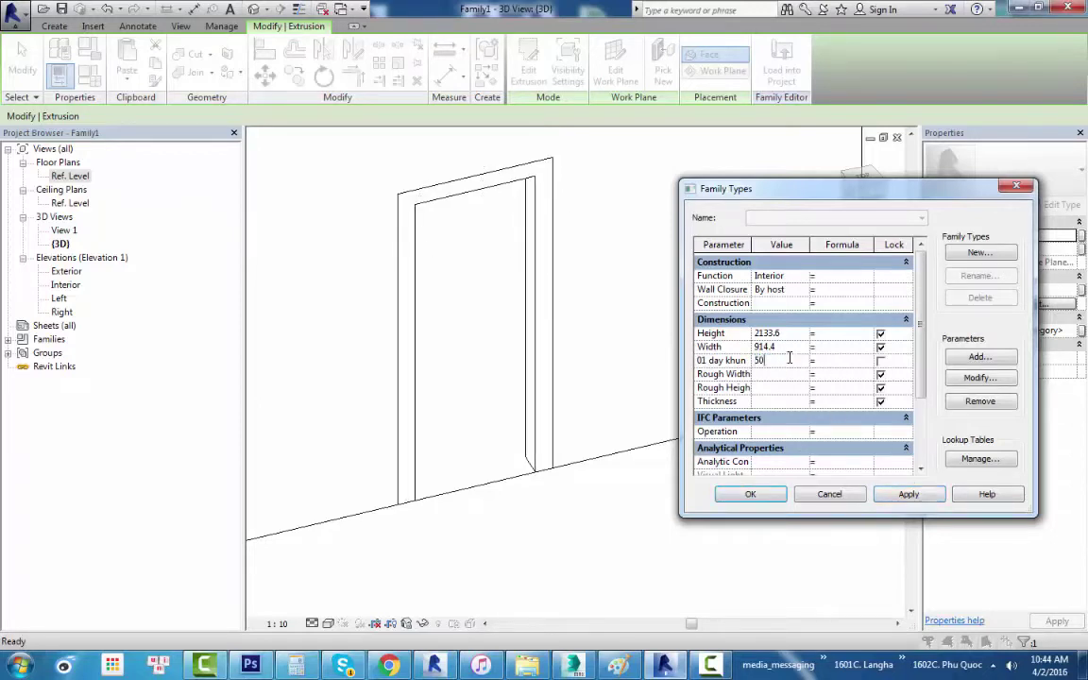
left_click(769, 497)
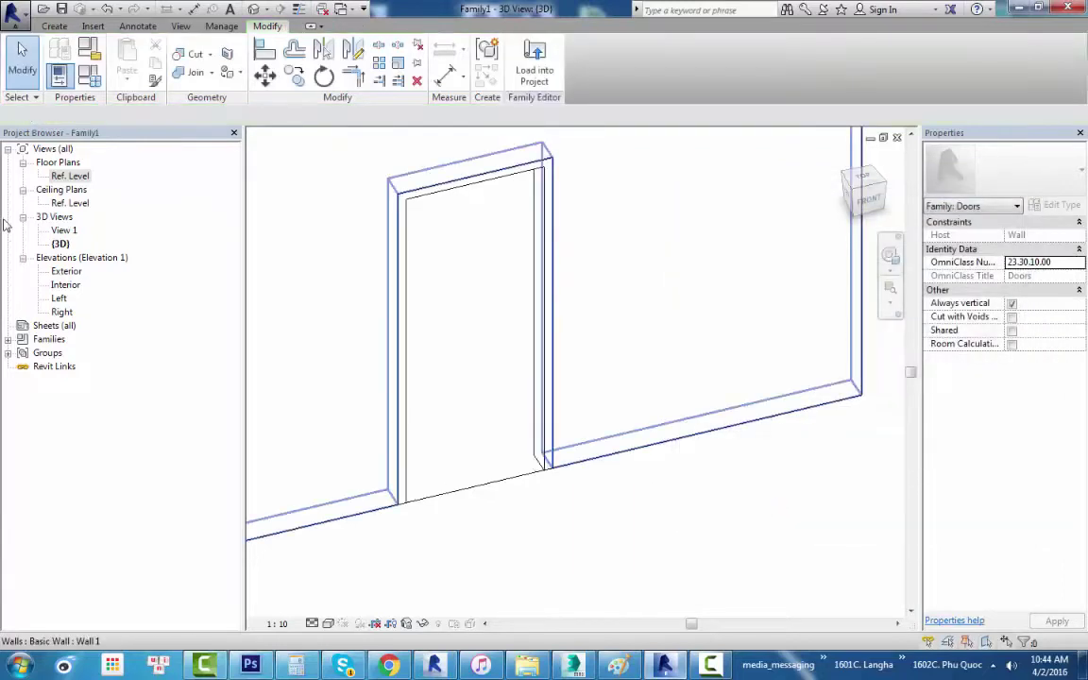
Return to the Ref. Level floor plan and recentre the view.
double_click(69, 179)
scroll(554, 311, "up", 2)
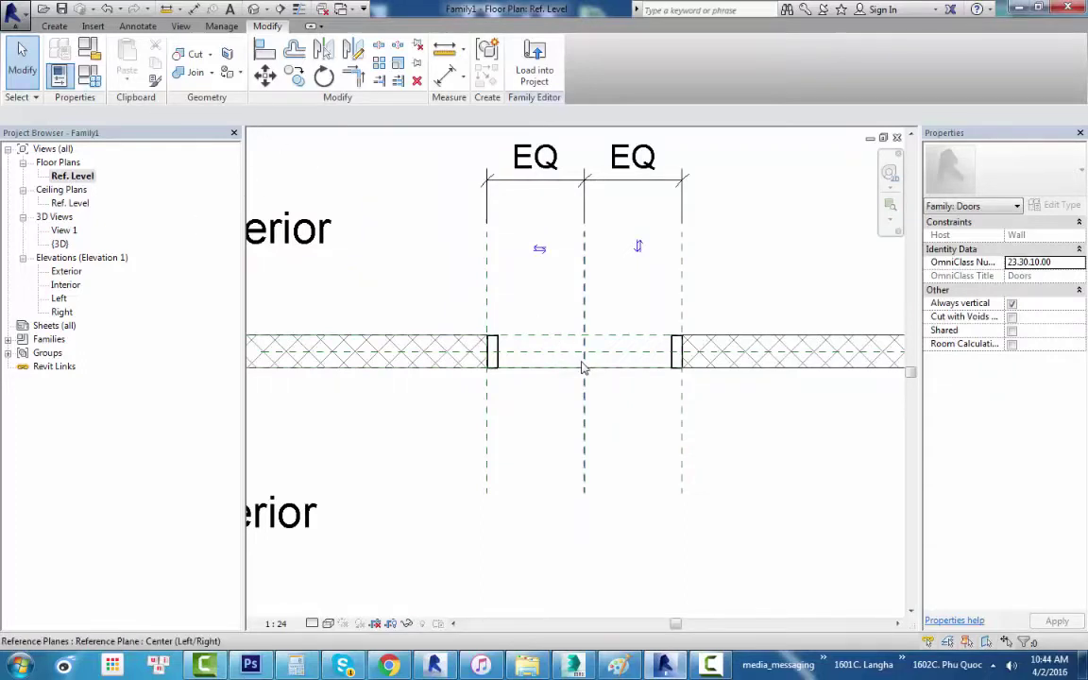
middle_click_drag(583, 365, 571, 367)
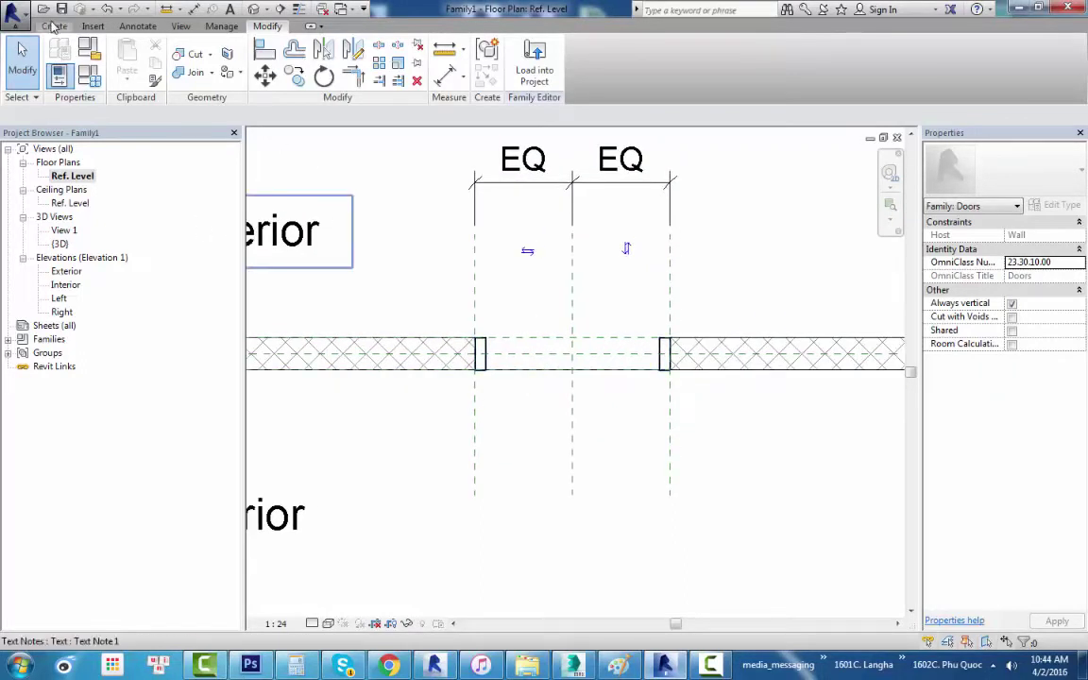
left_click(53, 26)
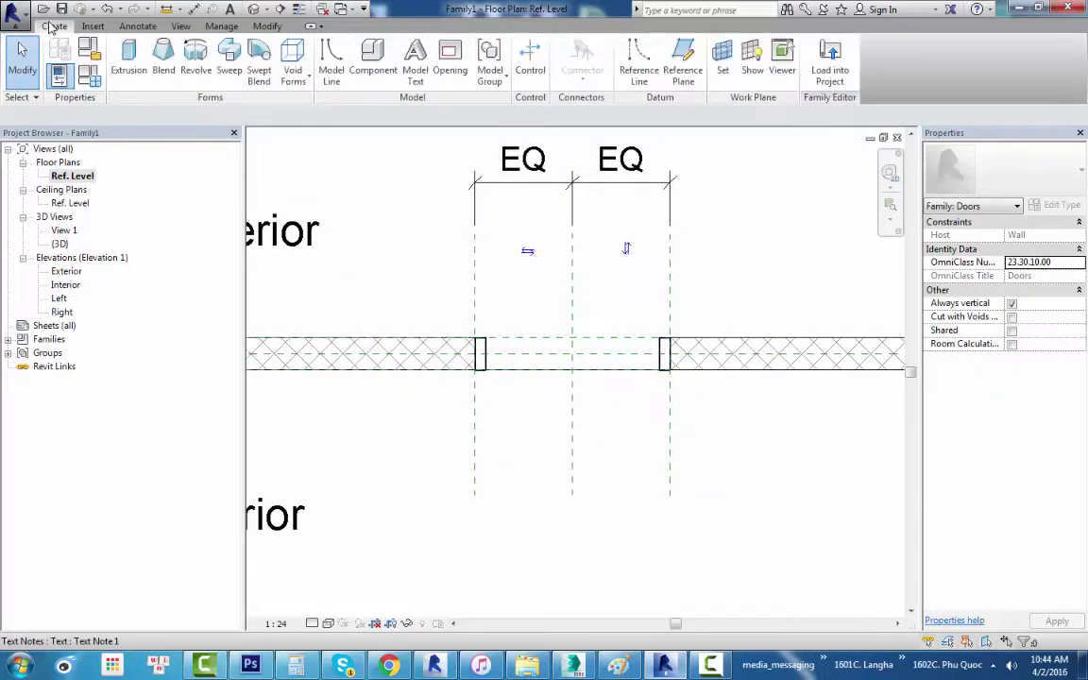
Start a new extrusion and pick the Rectangle sketch tool, discarding a misplaced first corner.
left_click(127, 58)
left_click(567, 47)
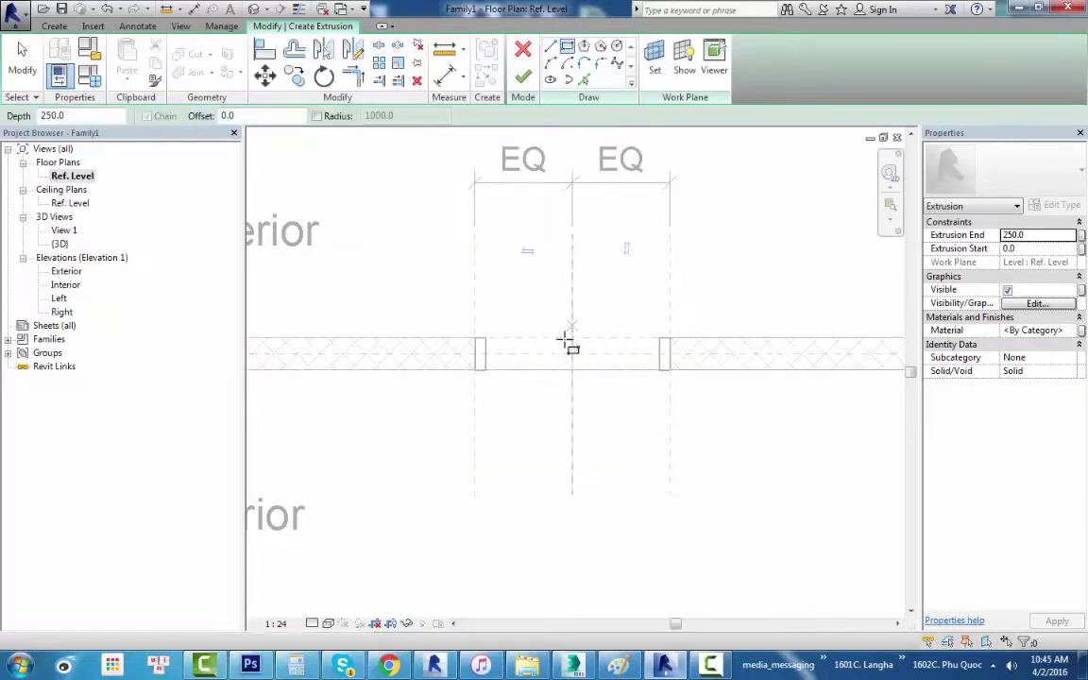
scroll(565, 342, "up", 2)
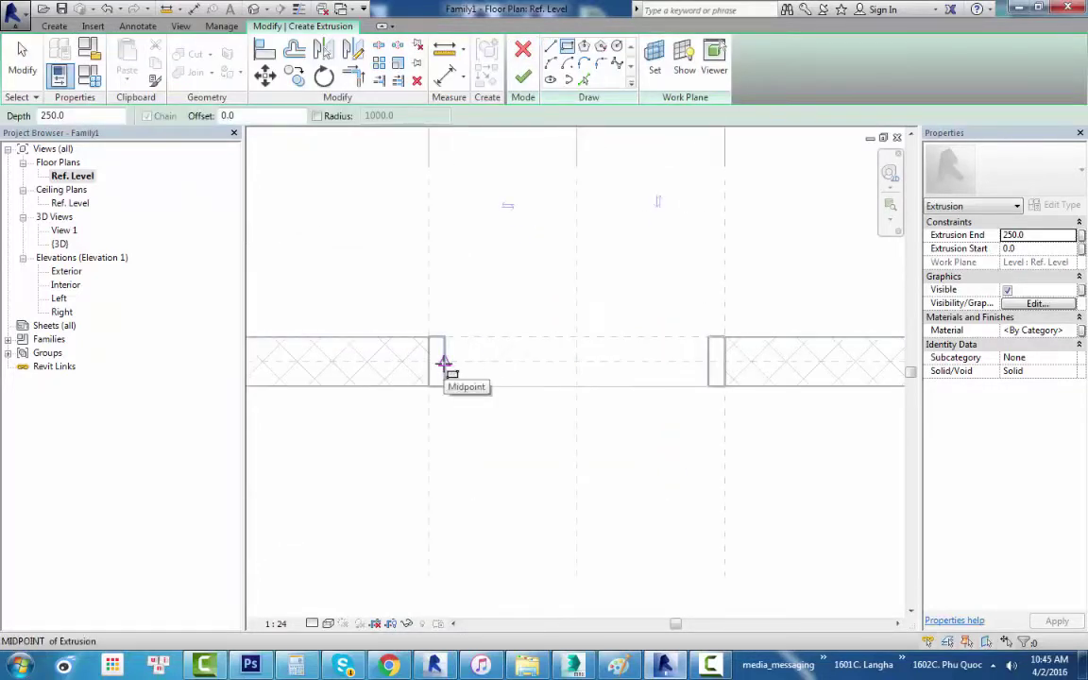
left_click(443, 363)
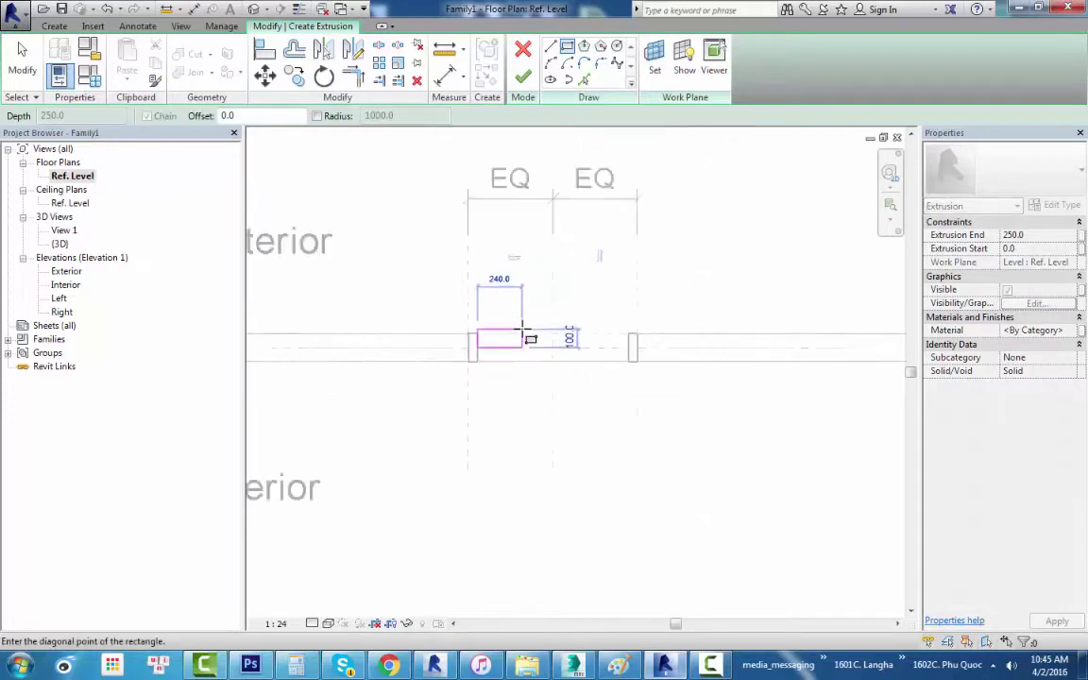
scroll(523, 326, "down", 3)
scroll(525, 328, "up", 4)
key("Escape")
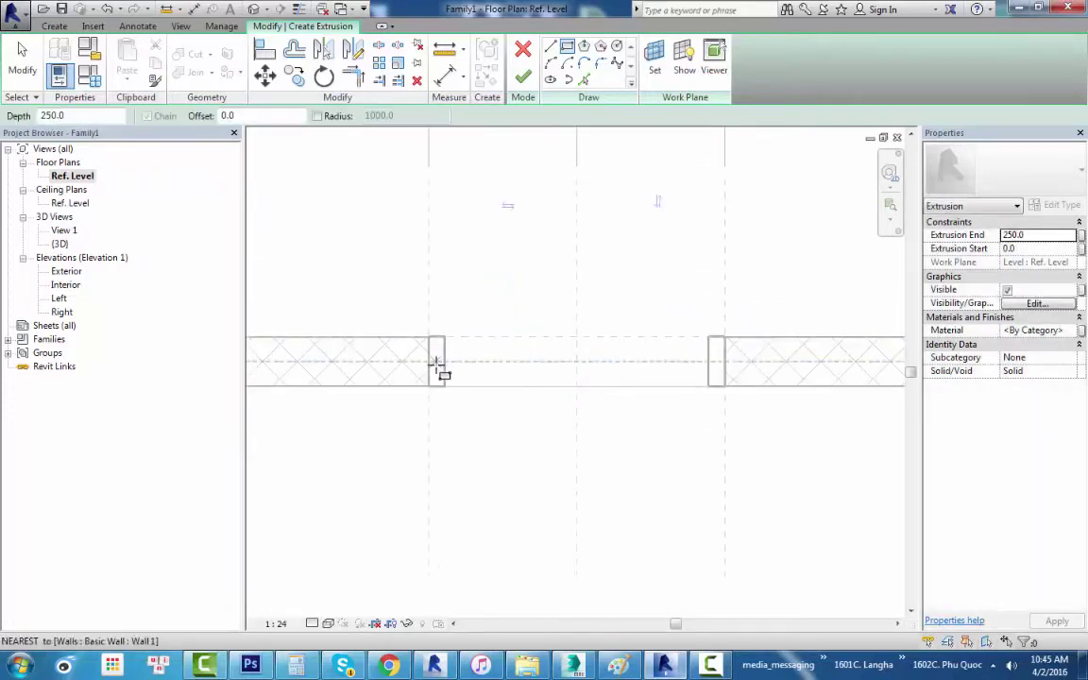
Draw the sketch rectangle from the left frame jamb to the right jamb.
left_click(444, 362)
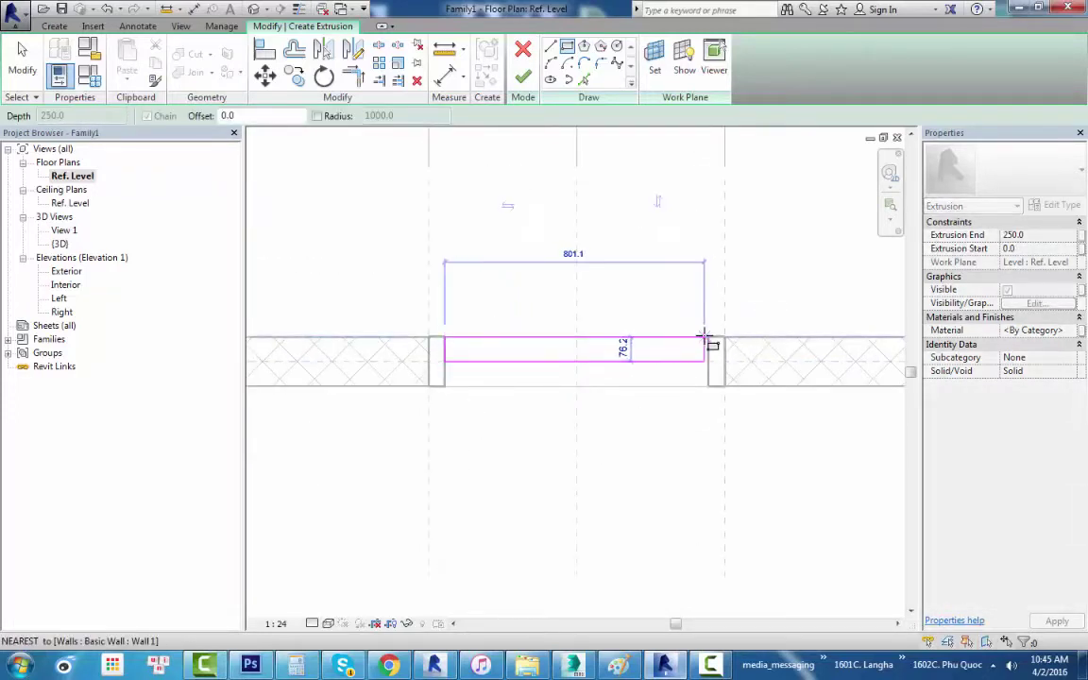
left_click(708, 338)
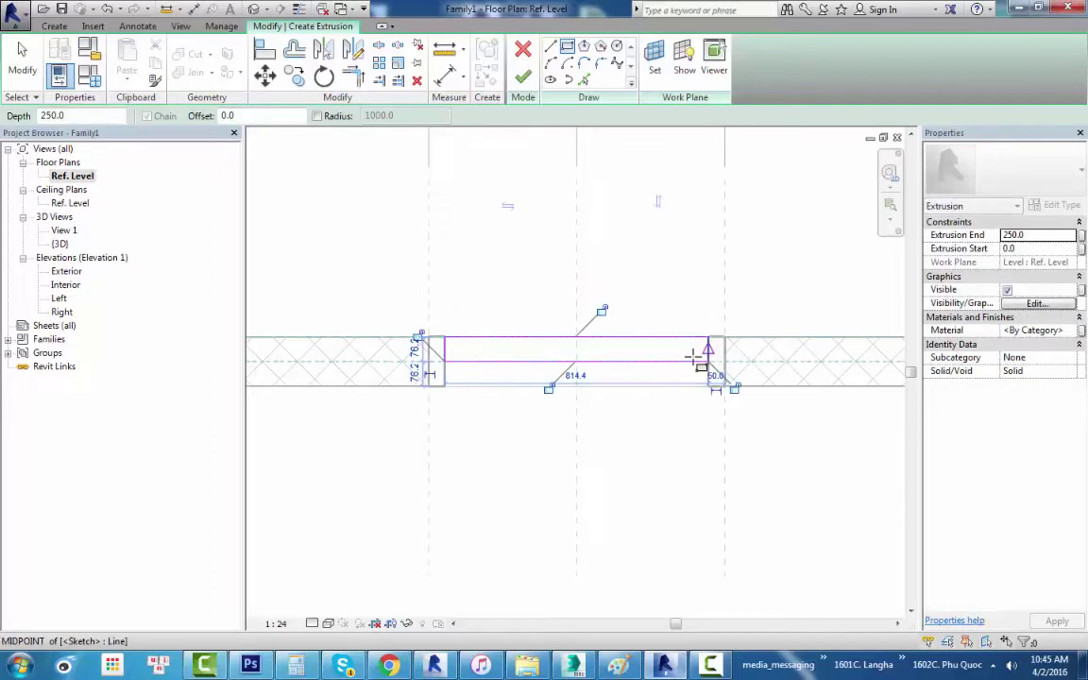
middle_click_drag(513, 336, 583, 364)
scroll(484, 328, "down", 1)
scroll(472, 326, "up", 2)
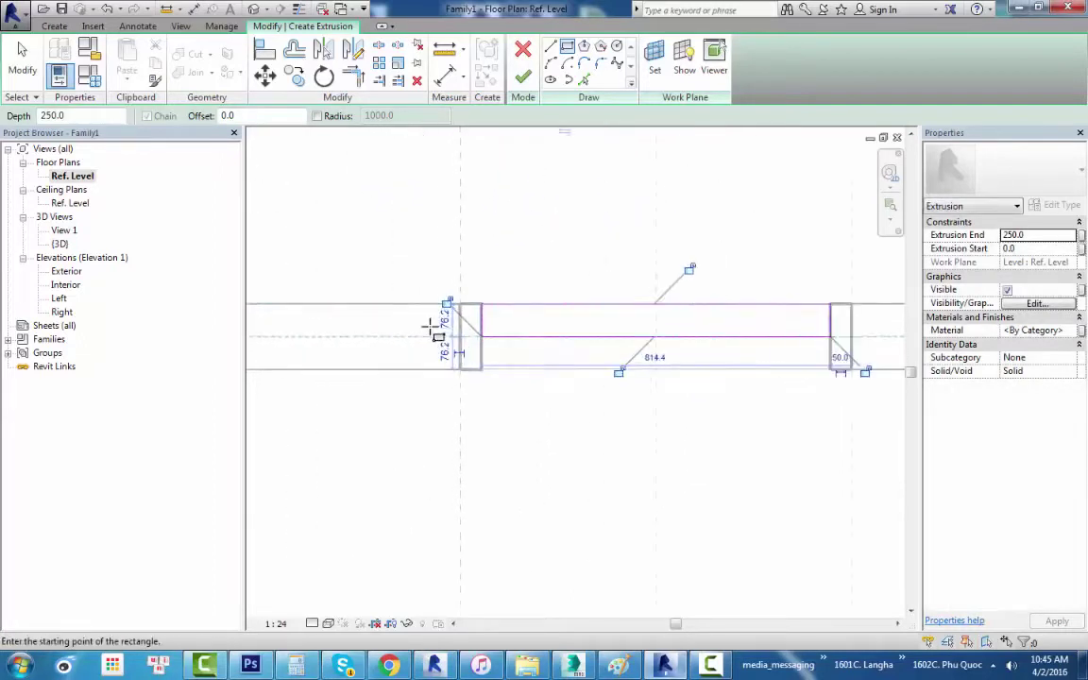
scroll(437, 300, "up", 1)
scroll(444, 302, "up", 1)
scroll(447, 303, "down", 2)
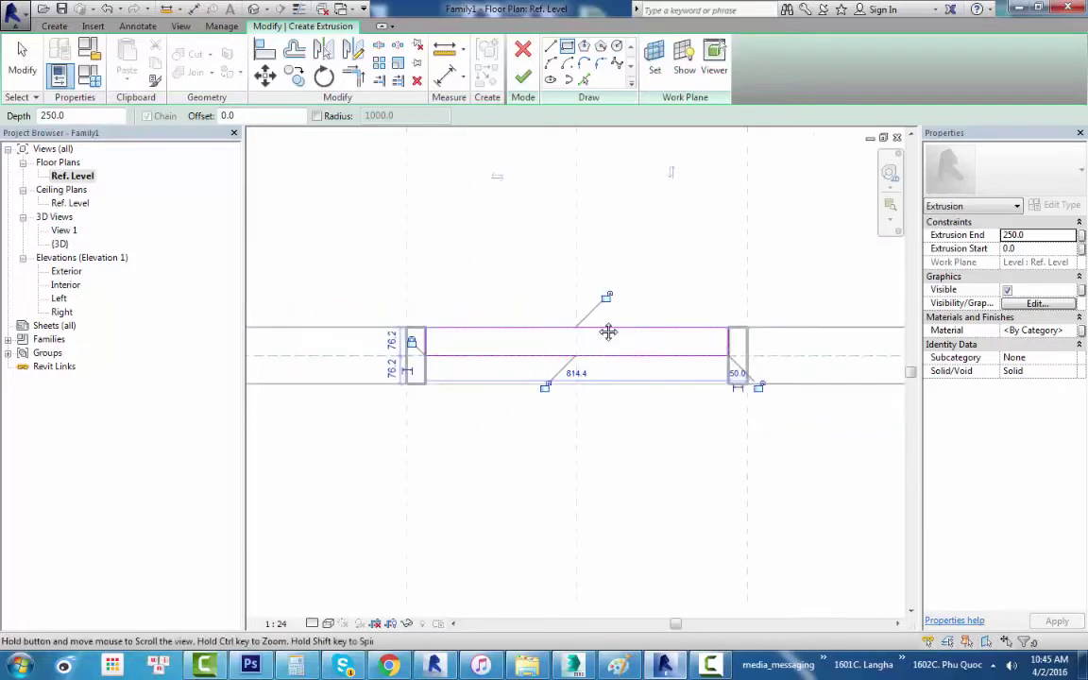
middle_click_drag(608, 330, 590, 300)
scroll(747, 392, "up", 1)
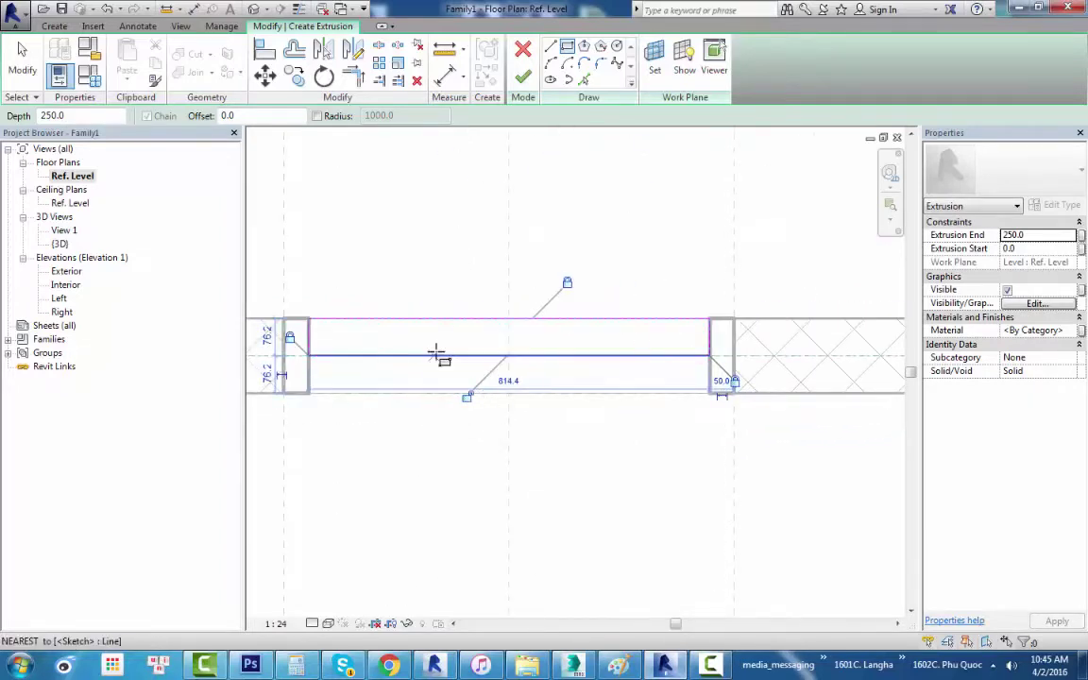
mouse_move(405, 367)
middle_mouse_down()
mouse_move(425, 440)
mouse_move(456, 405)
middle_mouse_up()
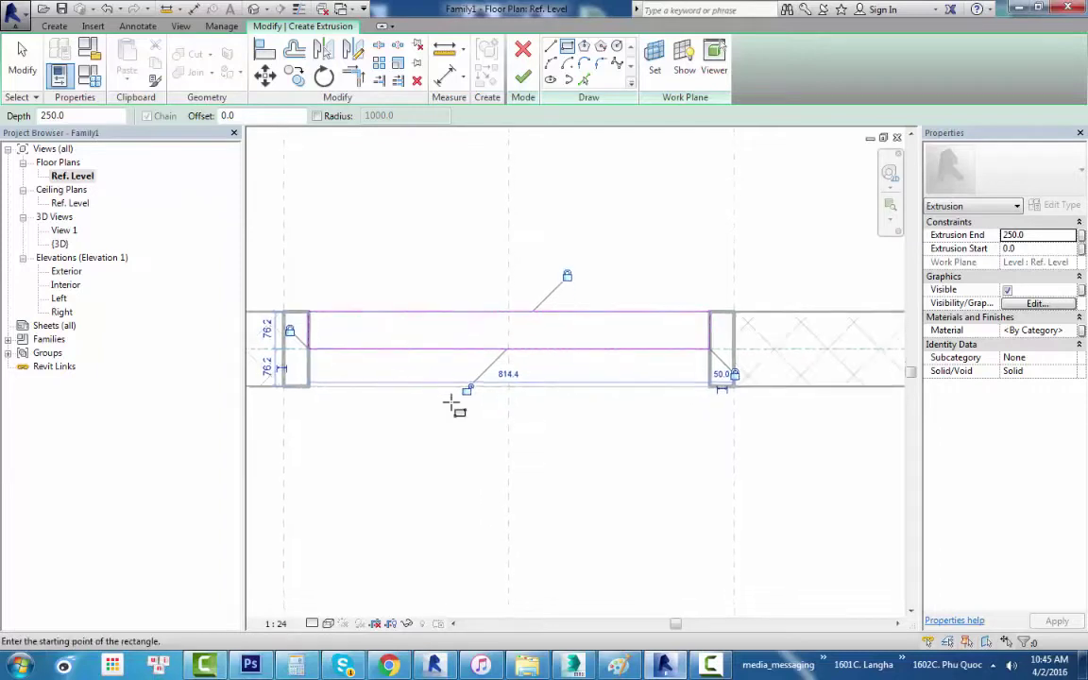
scroll(452, 387, "up", 1)
scroll(463, 331, "down", 1)
key("Escape")
key("Escape")
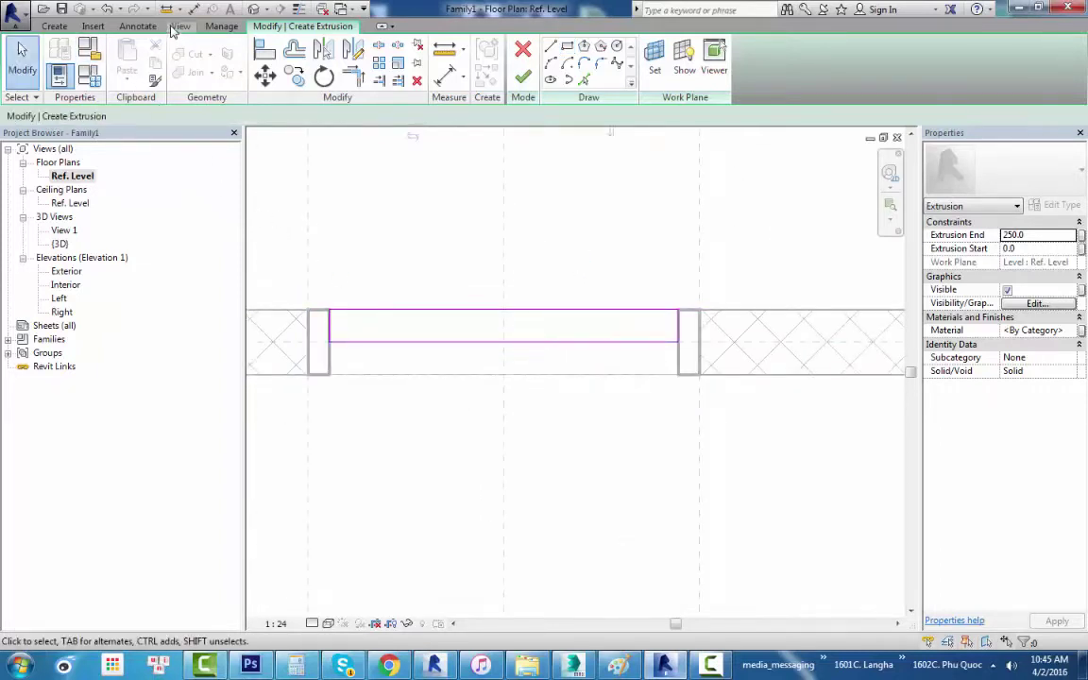
Place an aligned 76 mm dimension across the frame's width in the sketch.
left_click(194, 8)
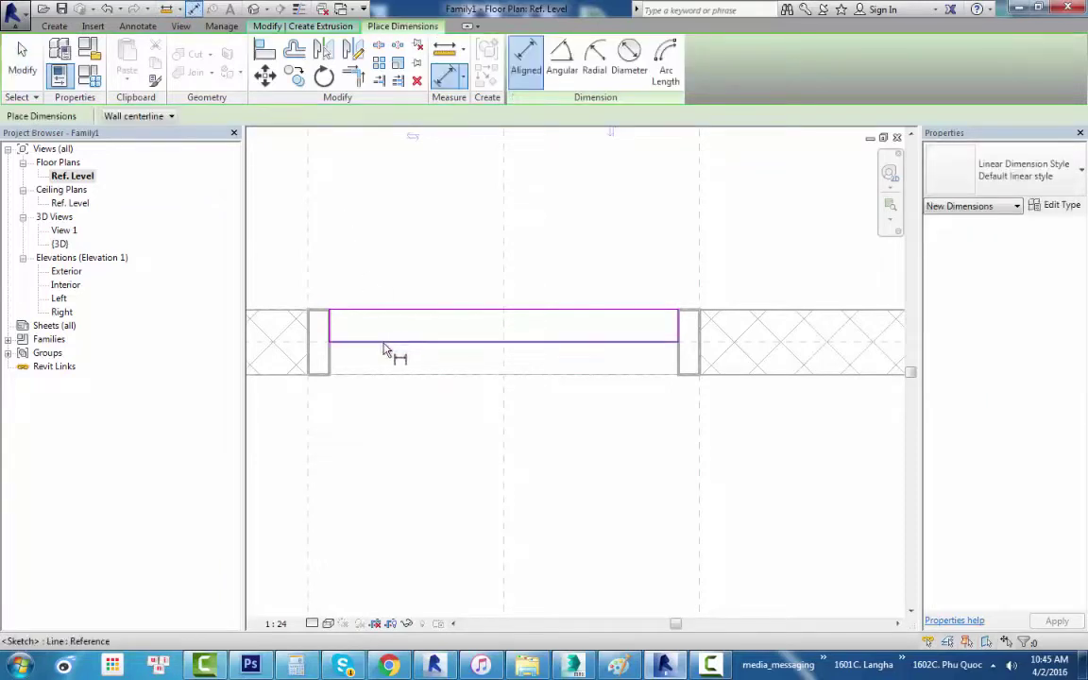
left_click(397, 316)
scroll(623, 307, "down", 1)
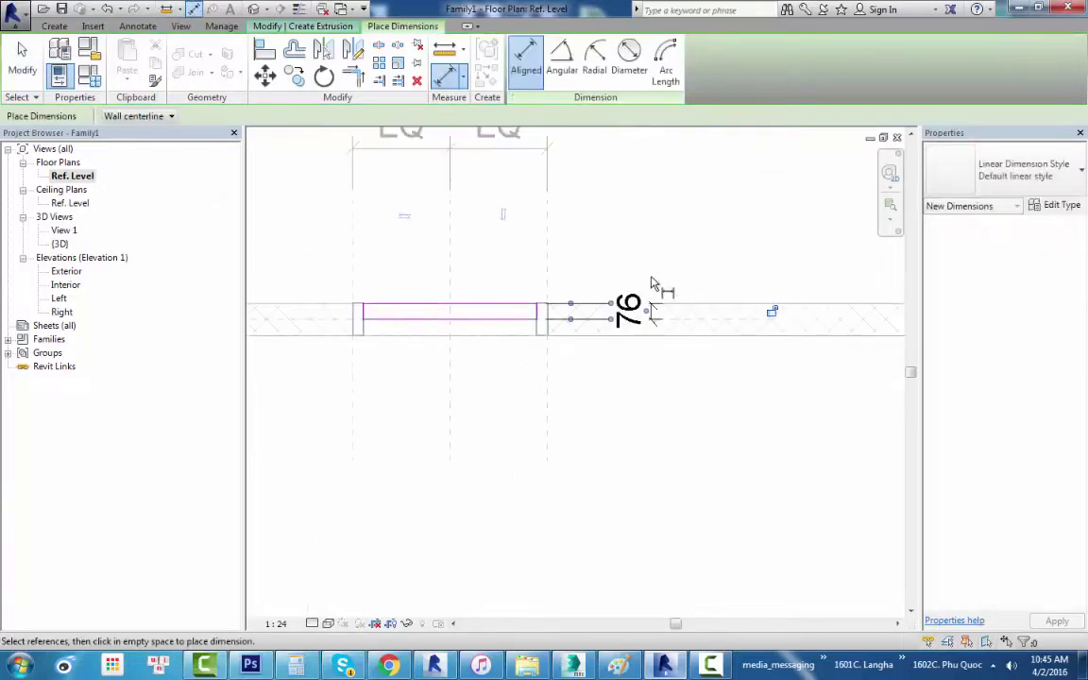
left_click(627, 309)
key("Escape")
Label the dimension with a new parameter named 01 day cua.
left_click(319, 115)
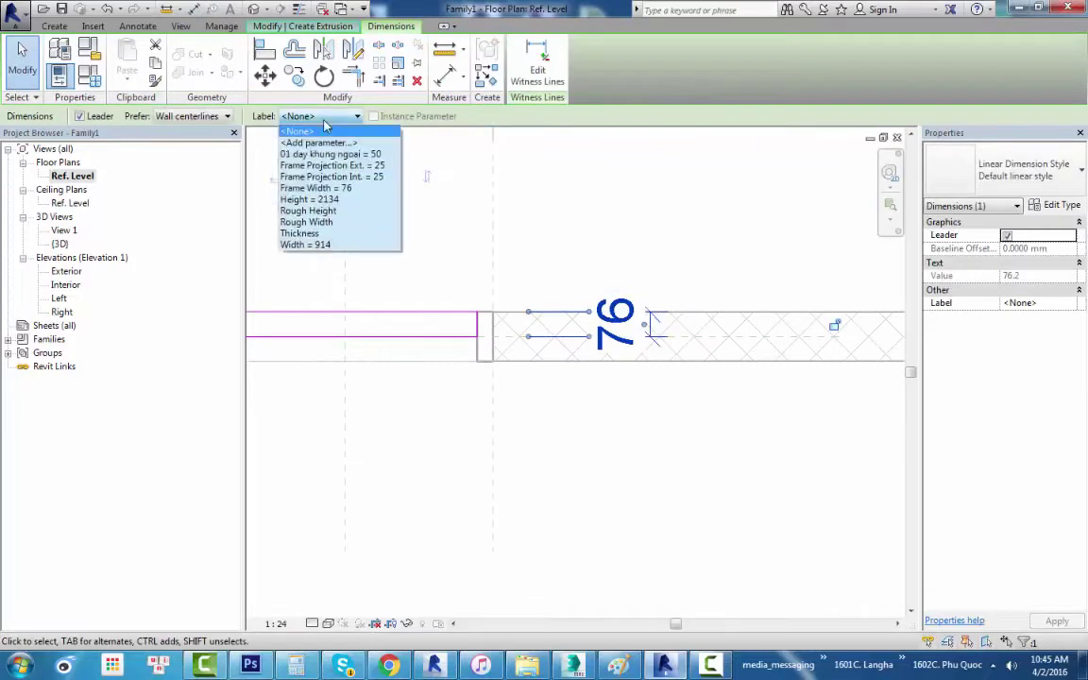
left_click(321, 143)
type("01 day cua")
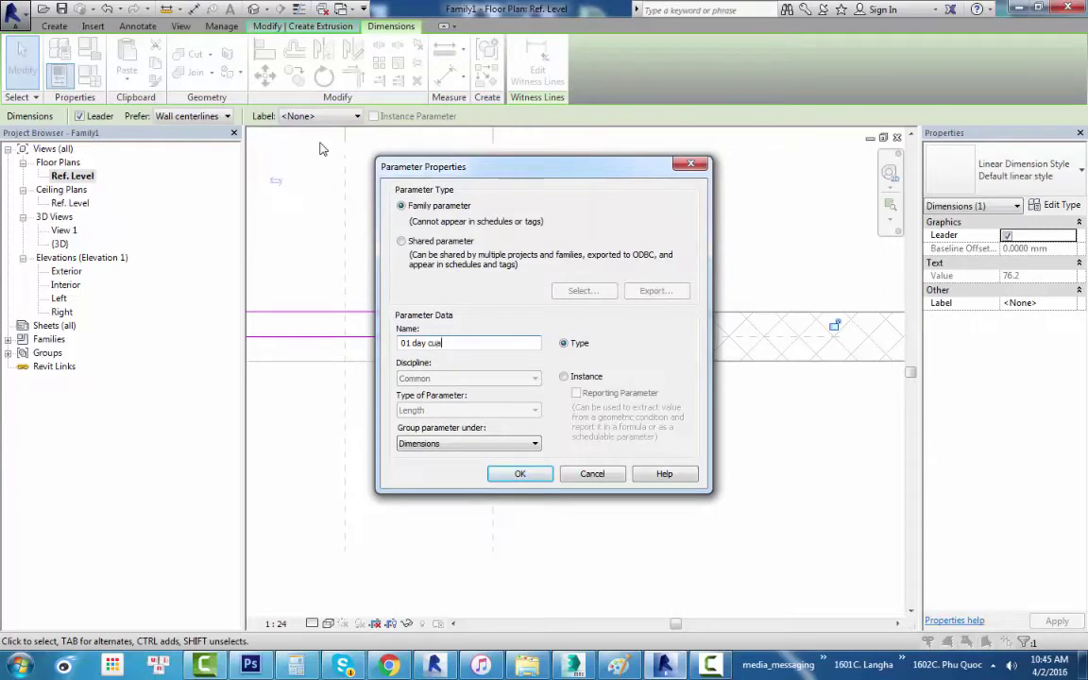
key("Return")
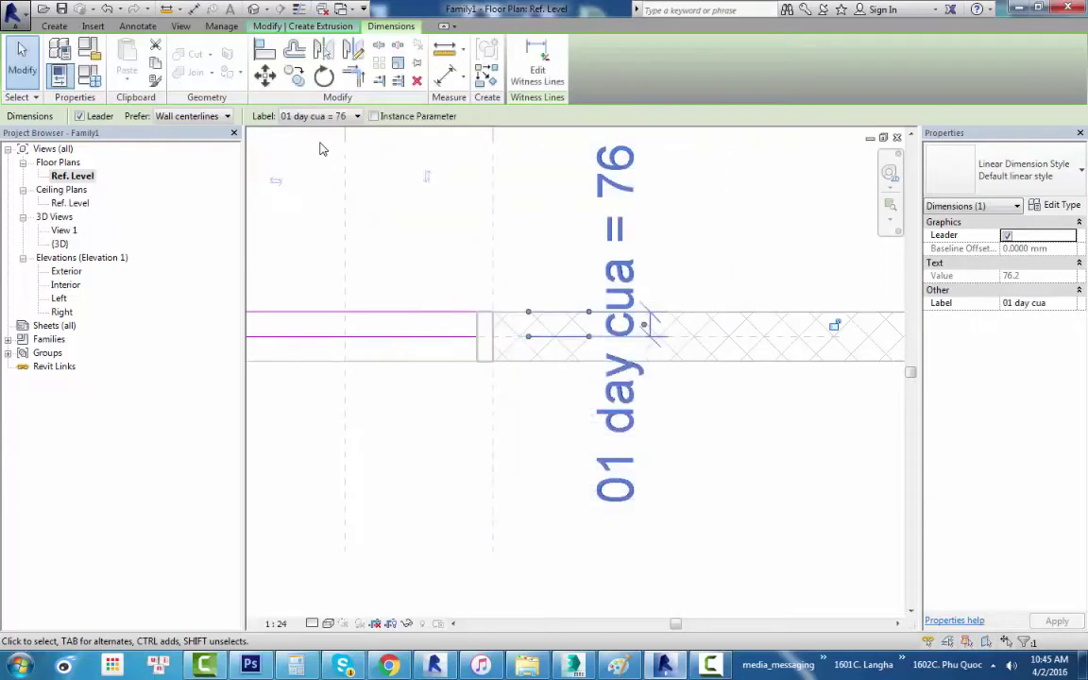
scroll(500, 202, "down", 1)
middle_click_drag(436, 183, 483, 215)
scroll(484, 215, "down", 1)
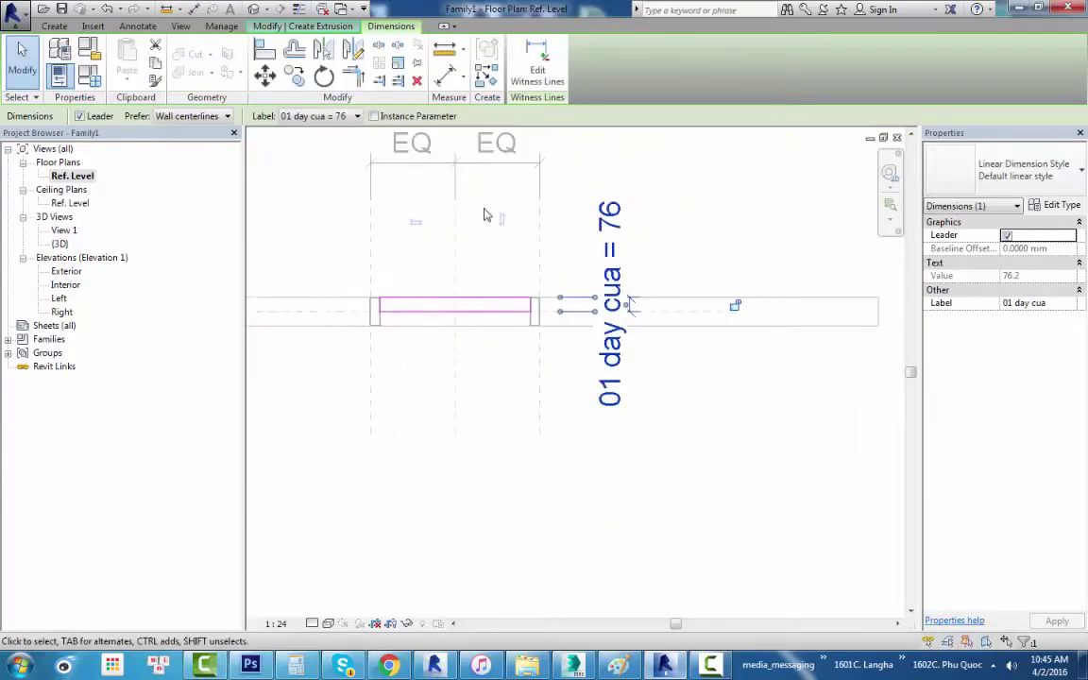
left_click(267, 154)
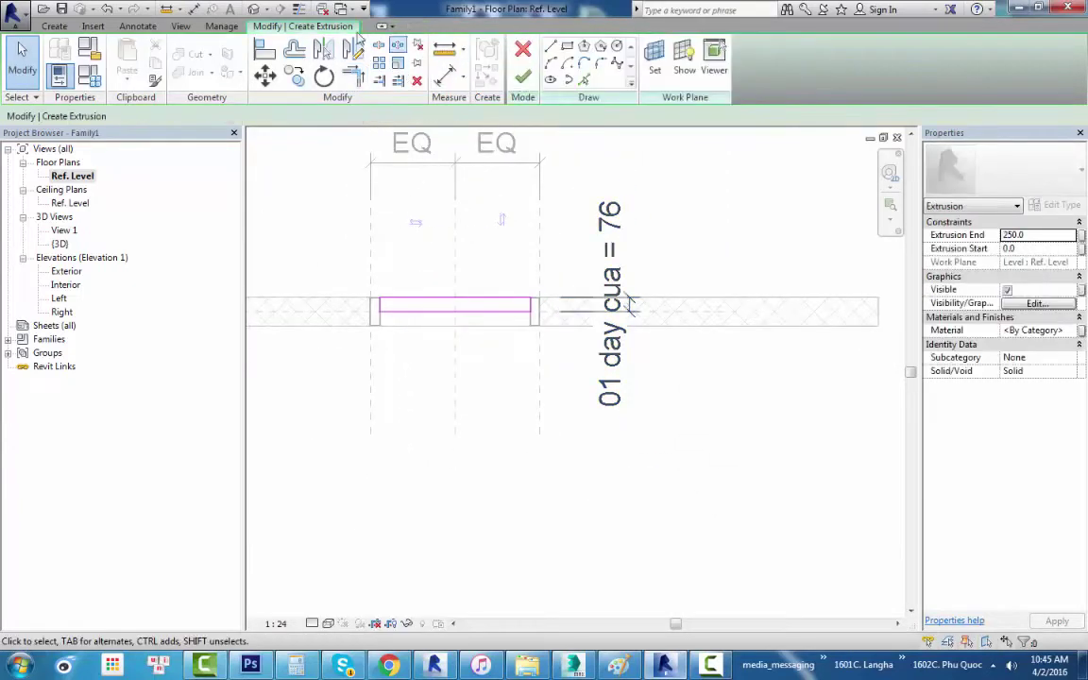
Finish the extrusion sketch and set 01 day cua to 40 in Family Types.
left_click(523, 78)
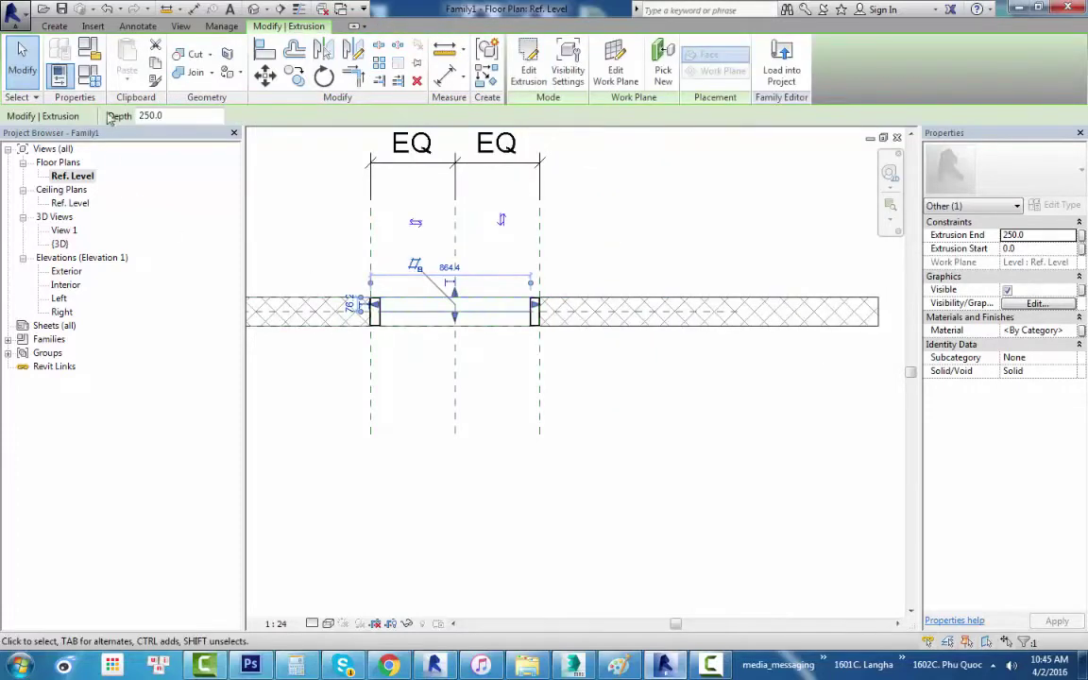
left_click(92, 79)
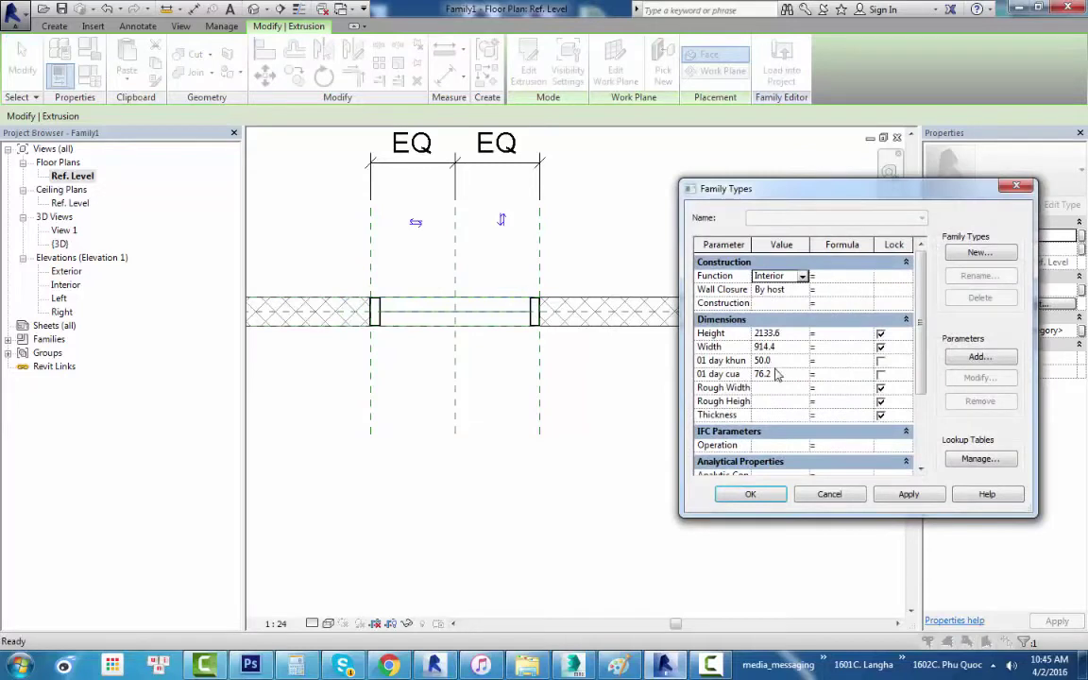
left_click(782, 375)
type("40")
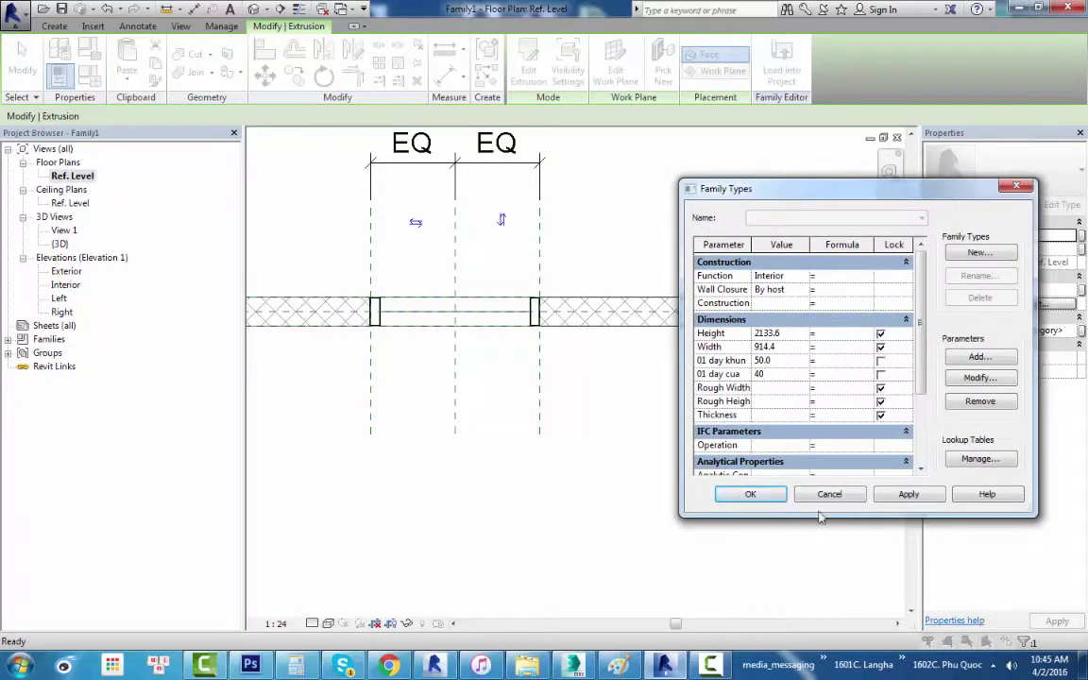
left_click(913, 496)
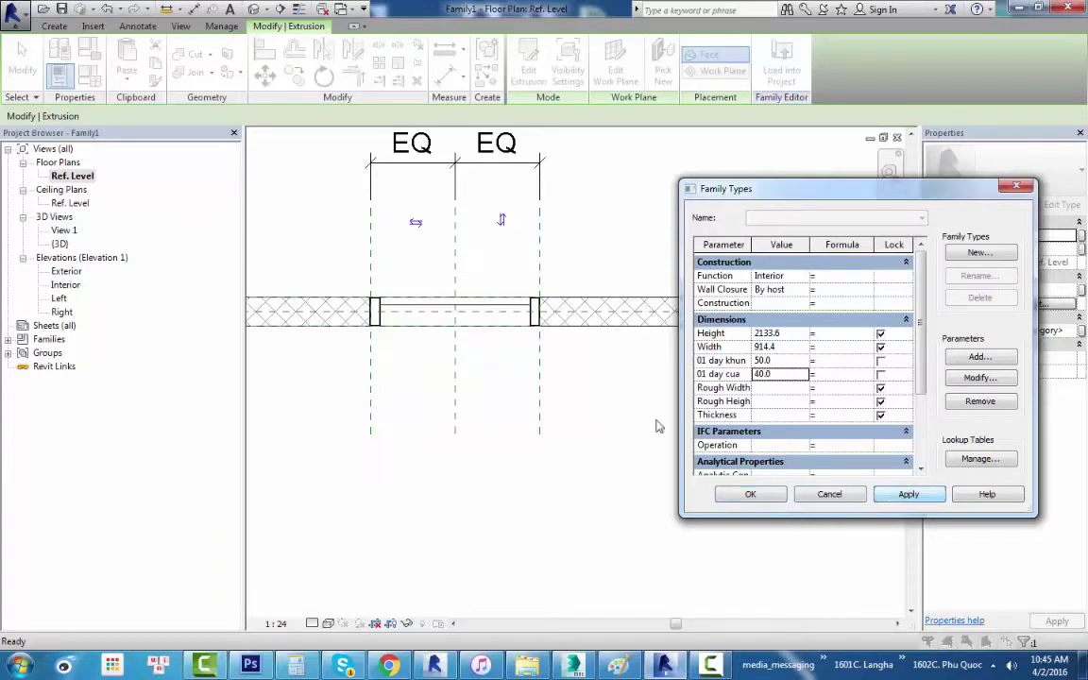
left_click(751, 494)
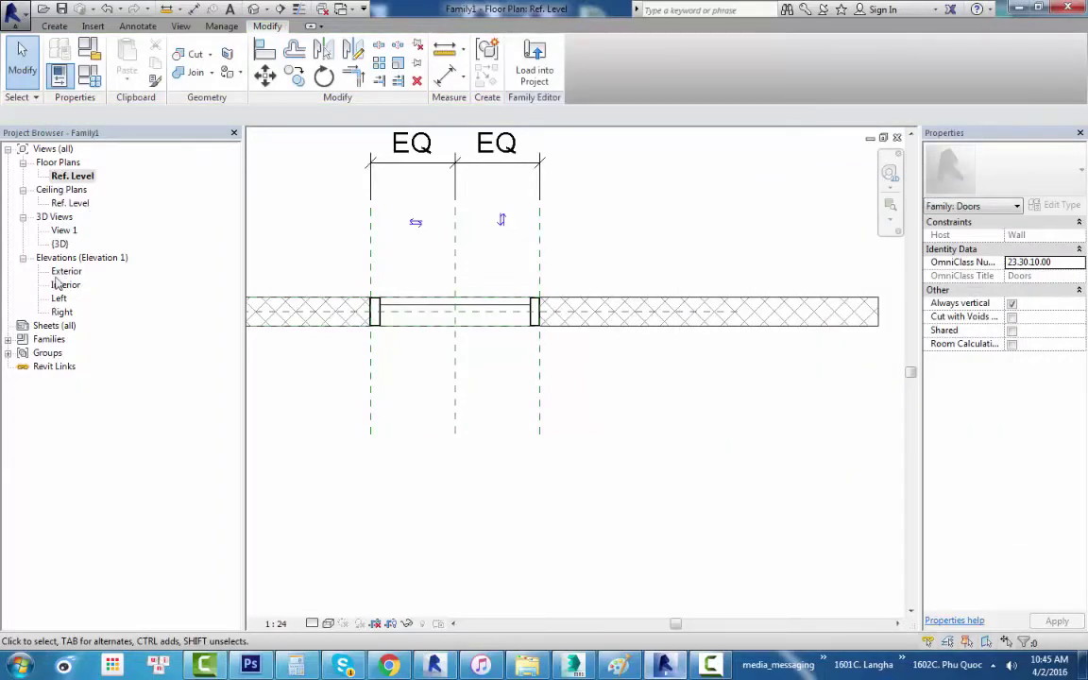
double_click(62, 271)
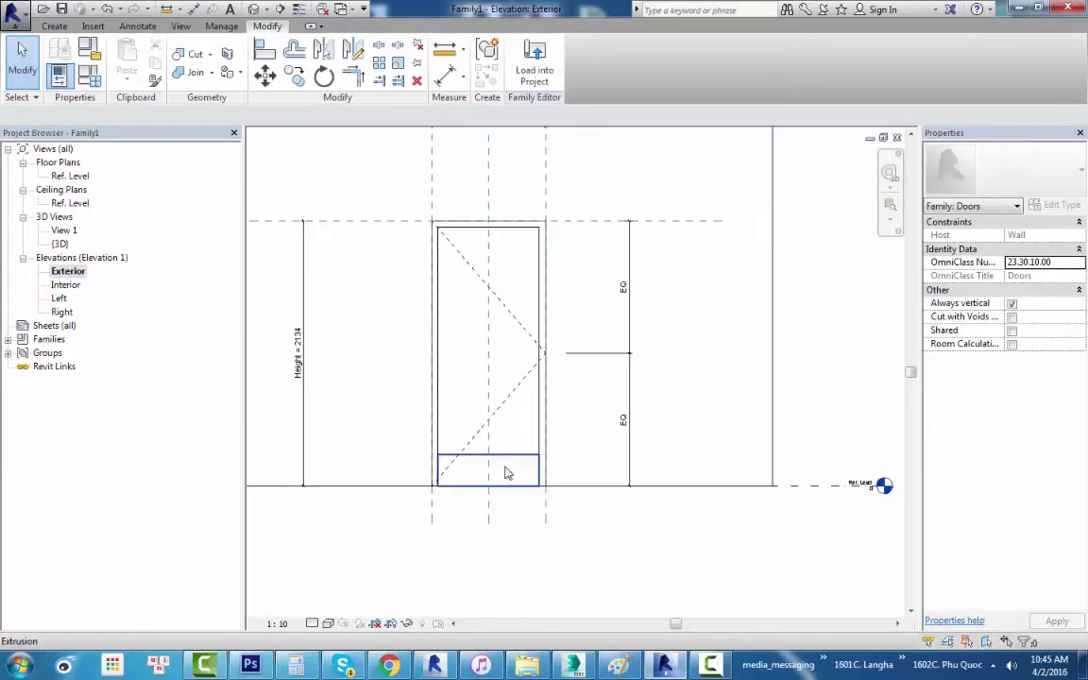
Align the extrusion's bottom with the floor line and stretch its top to the opening's top.
left_click(509, 460)
scroll(493, 500, "up", 2)
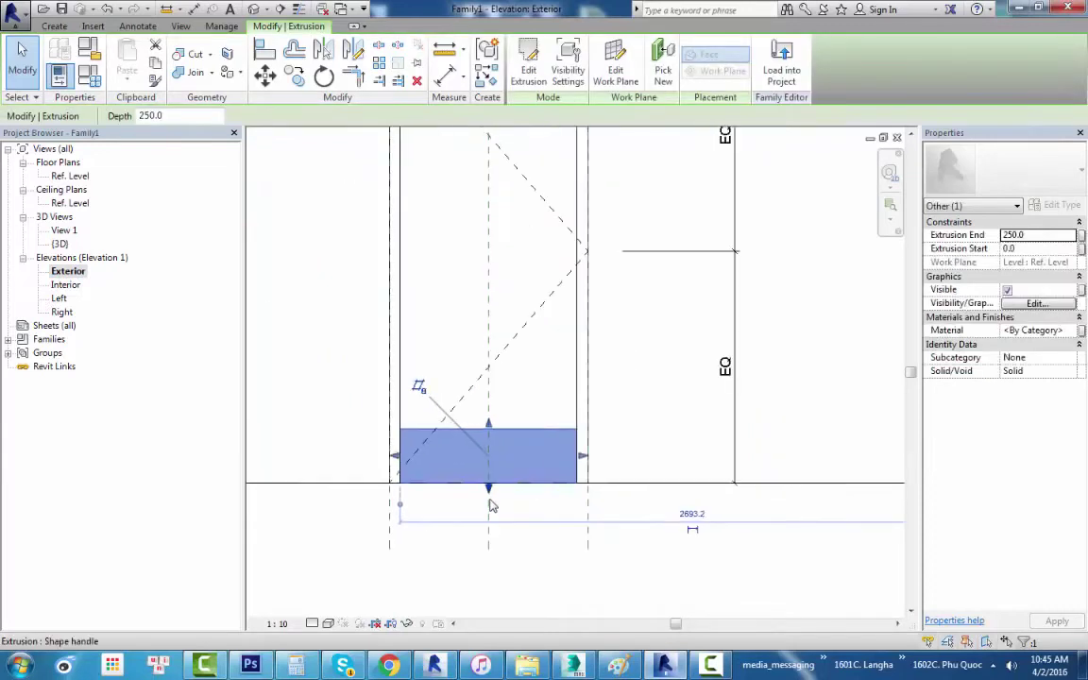
scroll(489, 492, "up", 2)
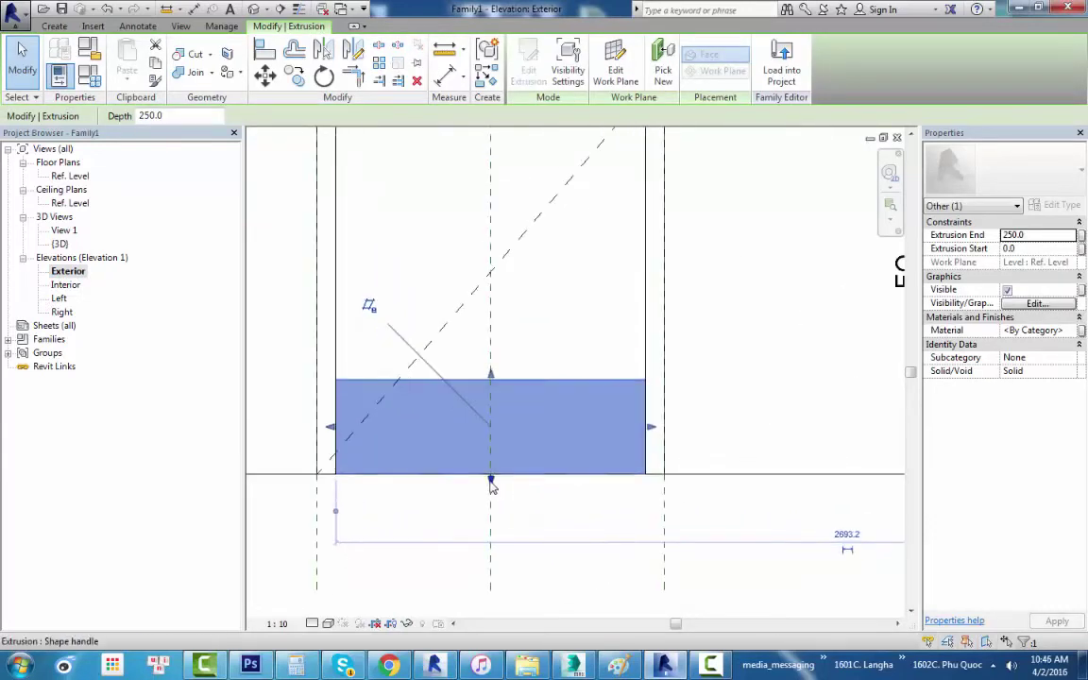
mouse_move(491, 482)
left_mouse_down()
mouse_move(491, 451)
mouse_move(491, 474)
left_mouse_up()
scroll(552, 515, "down", 2)
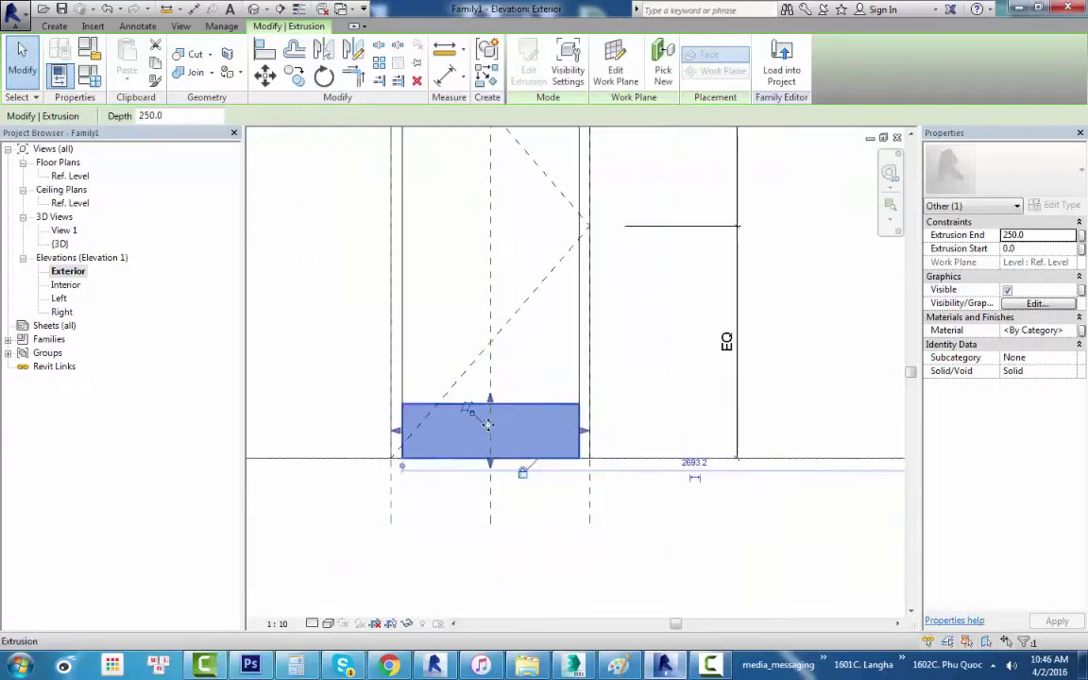
scroll(520, 534, "down", 1)
scroll(485, 550, "down", 2)
scroll(485, 546, "up", 1)
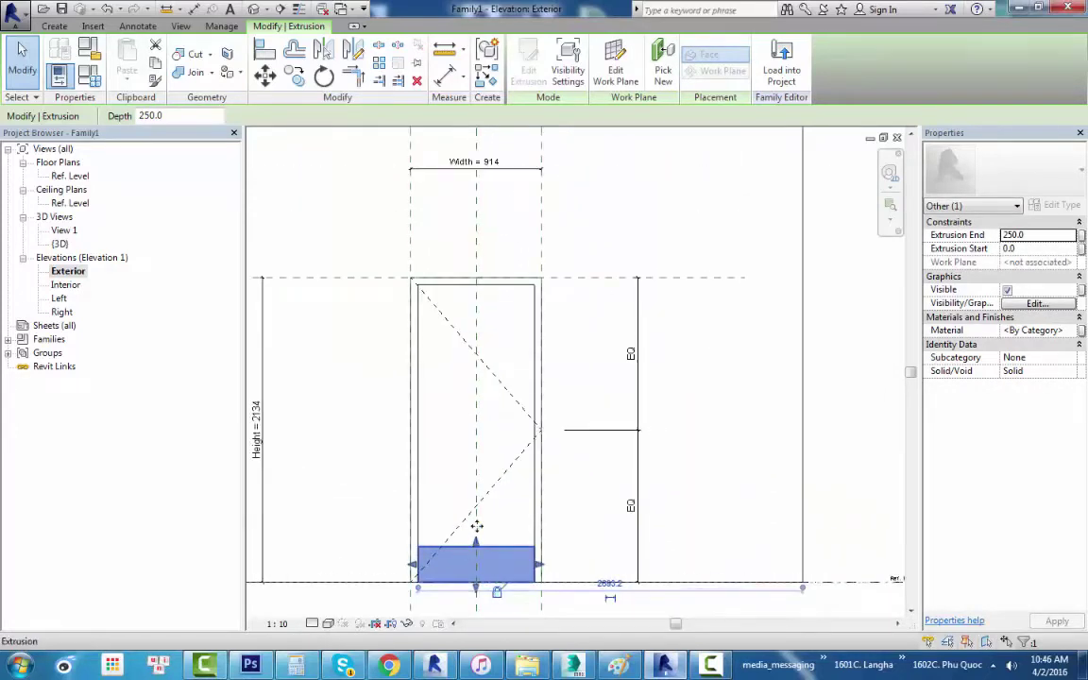
left_click_drag(476, 541, 501, 283)
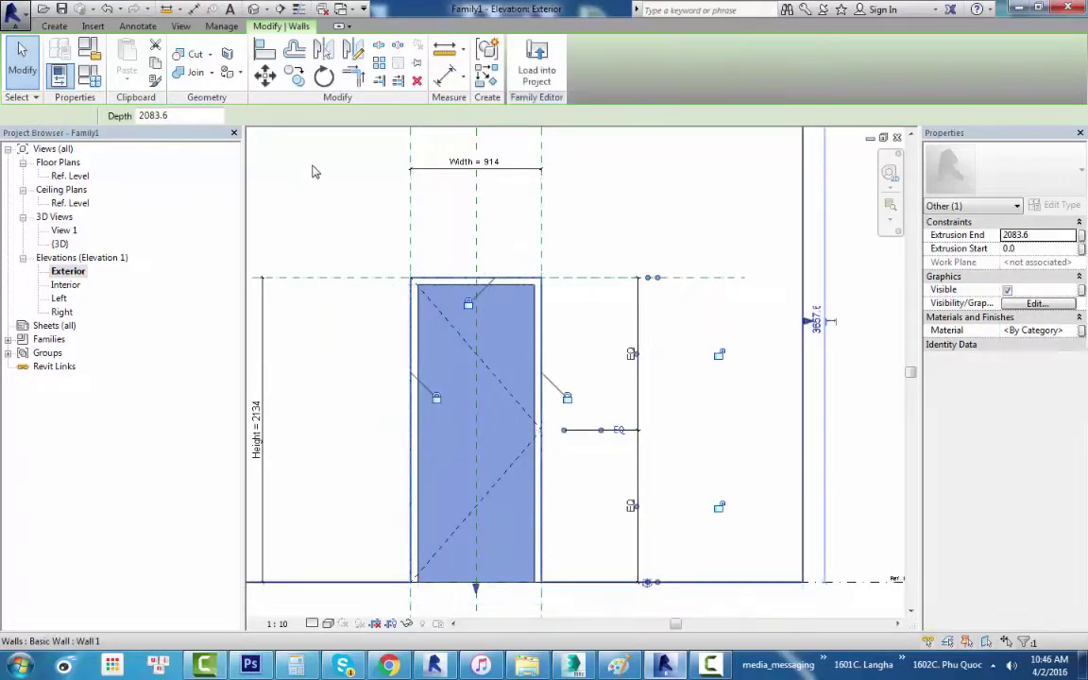
Inspect the stretched extrusion in the default 3D view, orbiting around the wall.
left_click(365, 260)
scroll(365, 260, "down", 1)
left_click(253, 9)
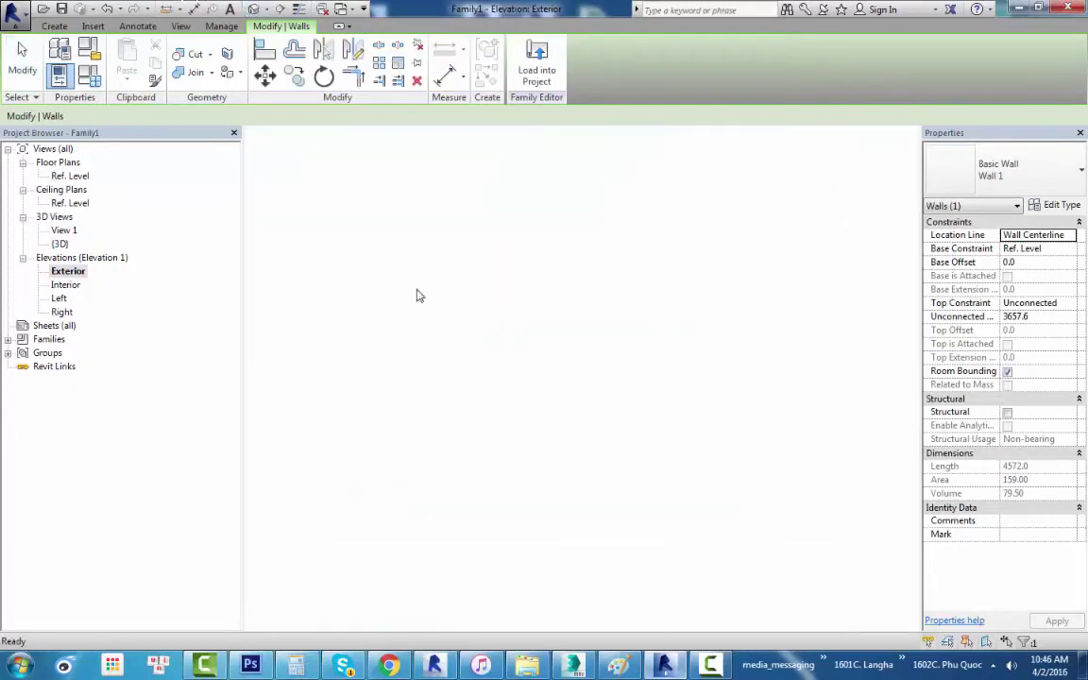
mouse_move(511, 462)
middle_mouse_down("shift")
mouse_move(745, 505)
mouse_move(625, 343)
mouse_move(540, 428)
middle_mouse_up("shift")
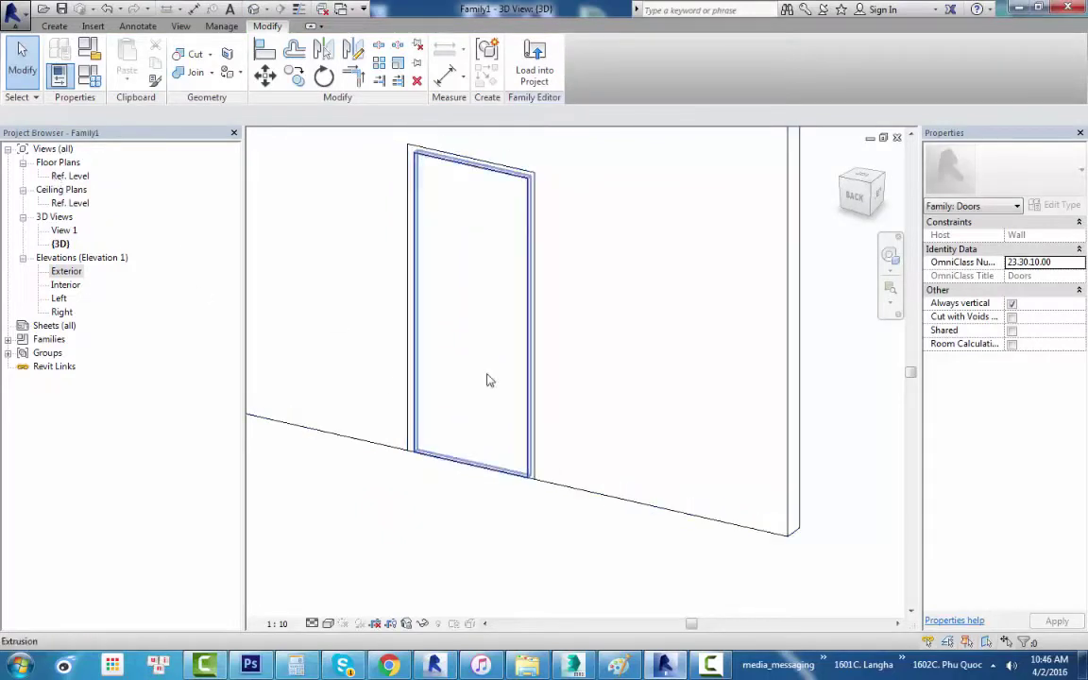
Open the Ref. Level floor plan and centre the view on the door.
double_click(66, 177)
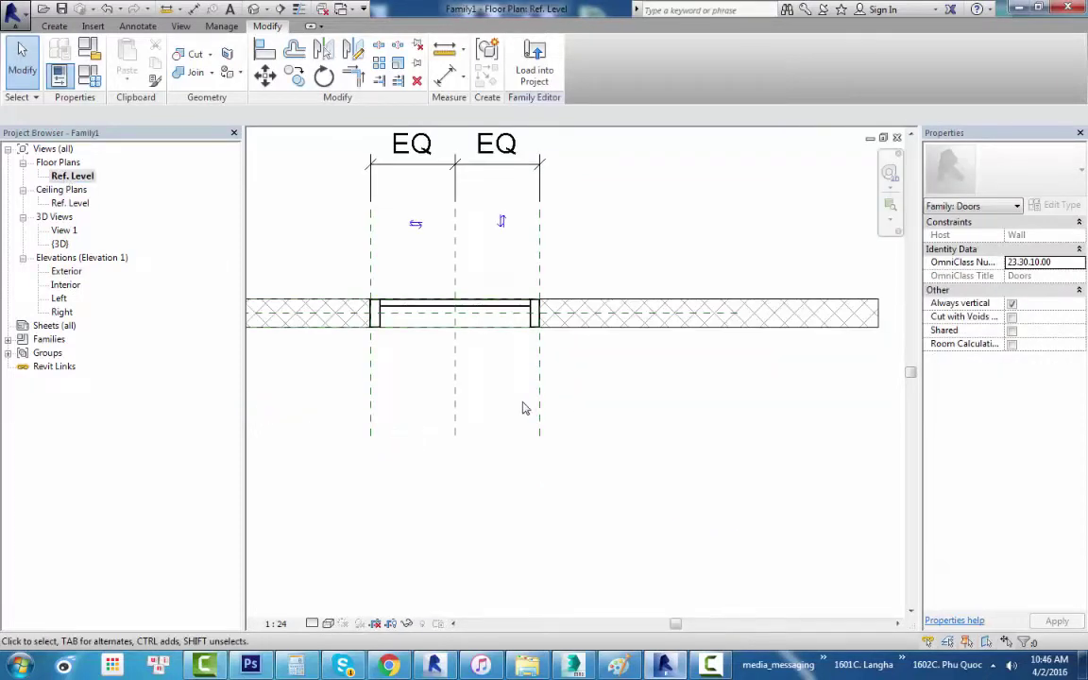
scroll(484, 307, "up", 1)
scroll(485, 310, "up", 2)
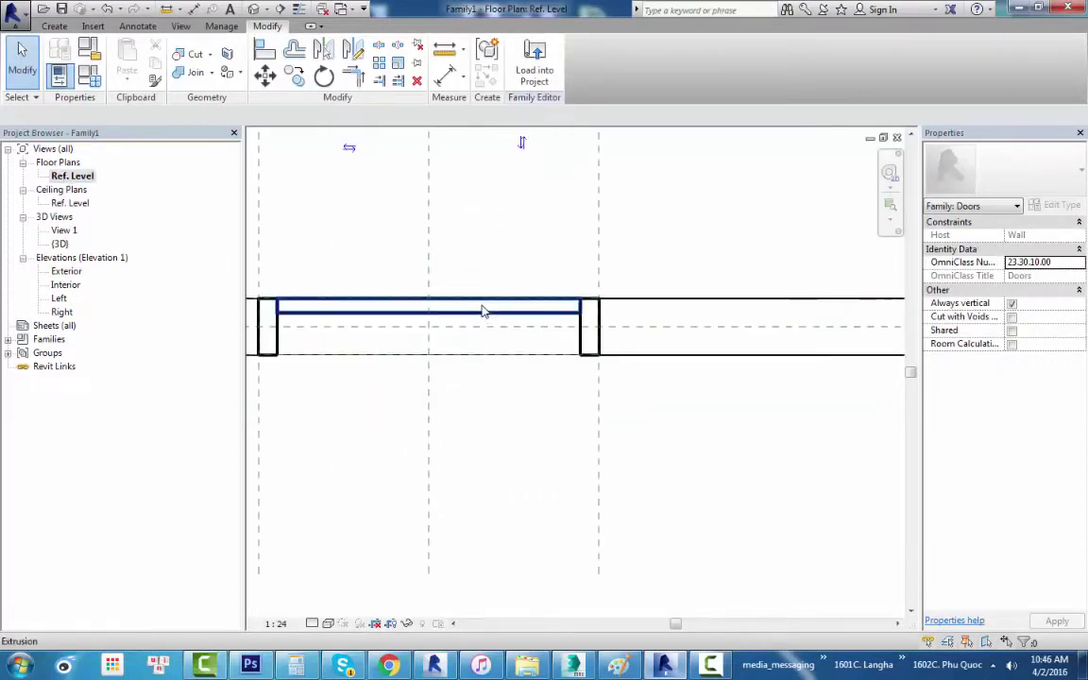
scroll(489, 314, "down", 3)
middle_click_drag(493, 318, 470, 450)
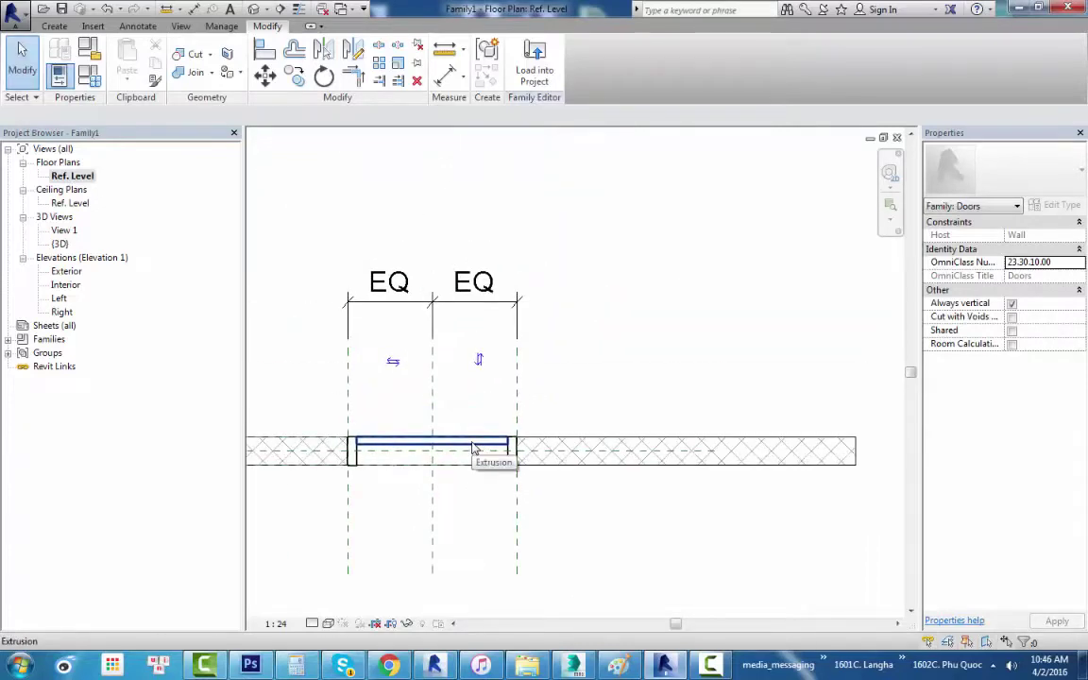
scroll(474, 448, "up", 1)
scroll(476, 452, "up", 1)
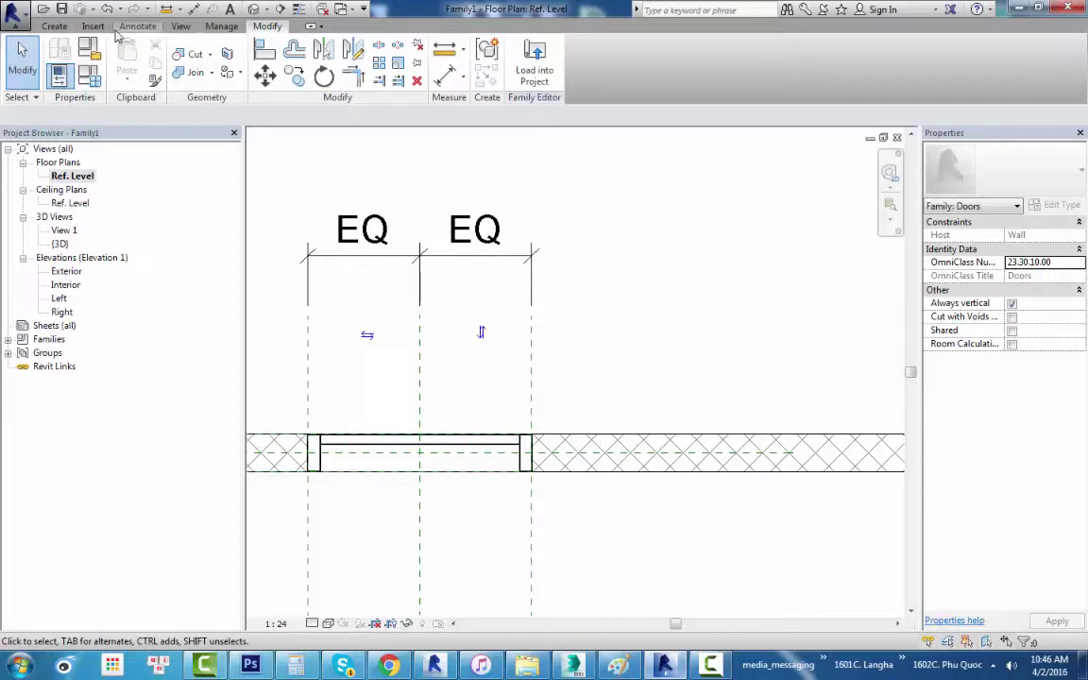
Draw an 80 by 860 symbolic-line rectangle for the door panel at the wall end.
left_click(132, 28)
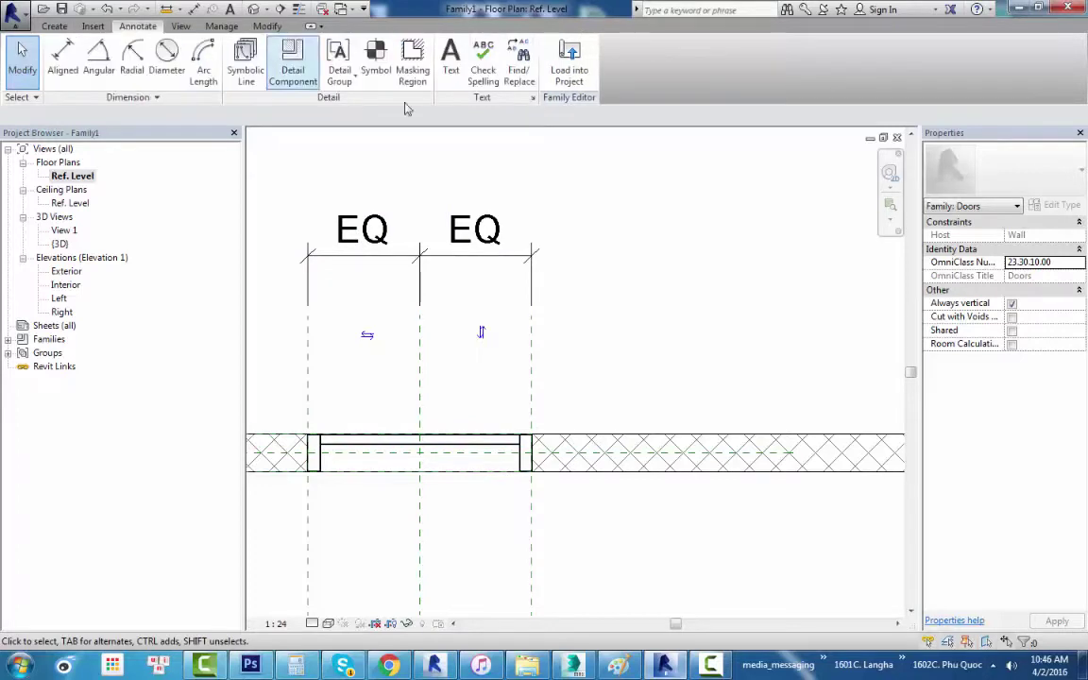
left_click(248, 72)
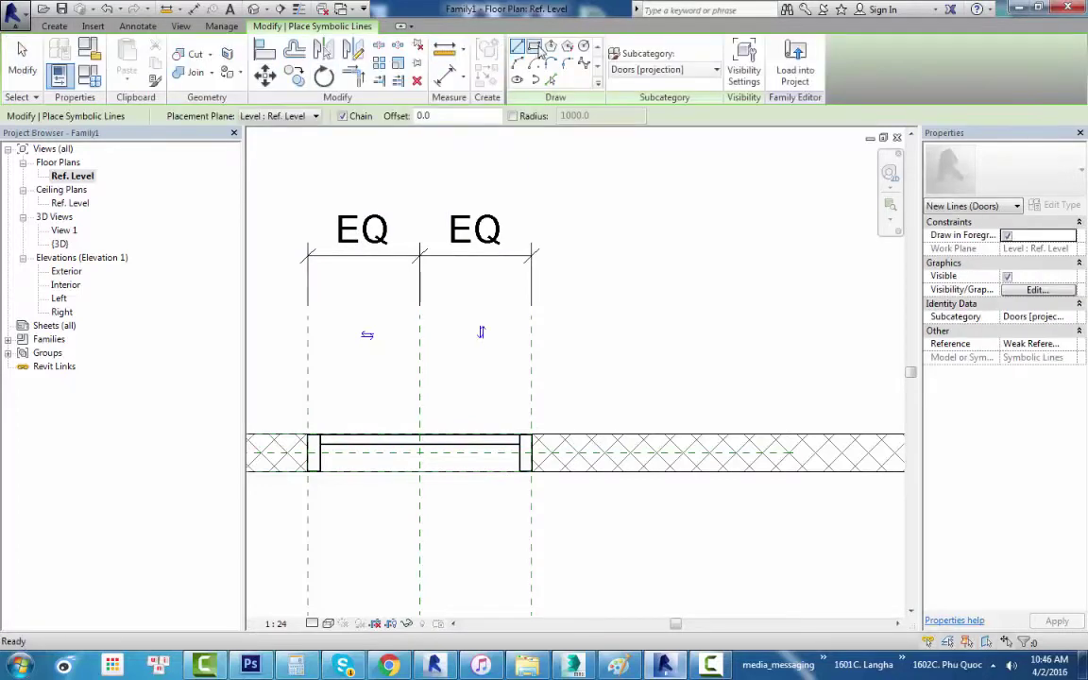
left_click(533, 47)
scroll(518, 441, "up", 2)
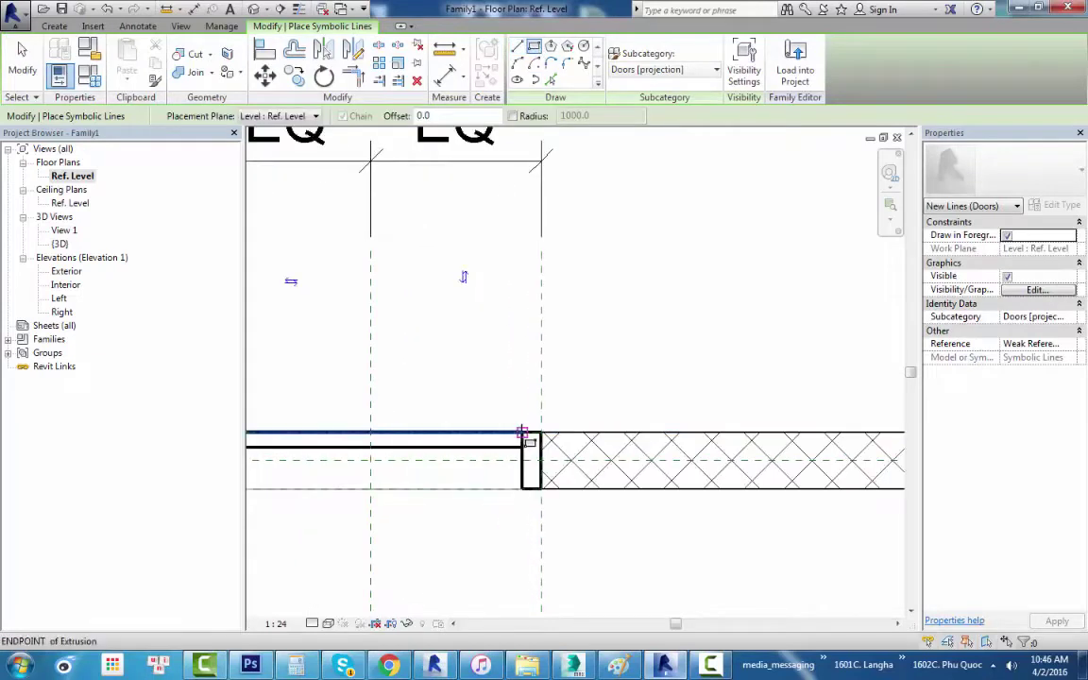
left_click(523, 435)
key("Escape")
key("Escape")
scroll(541, 444, "up", 1)
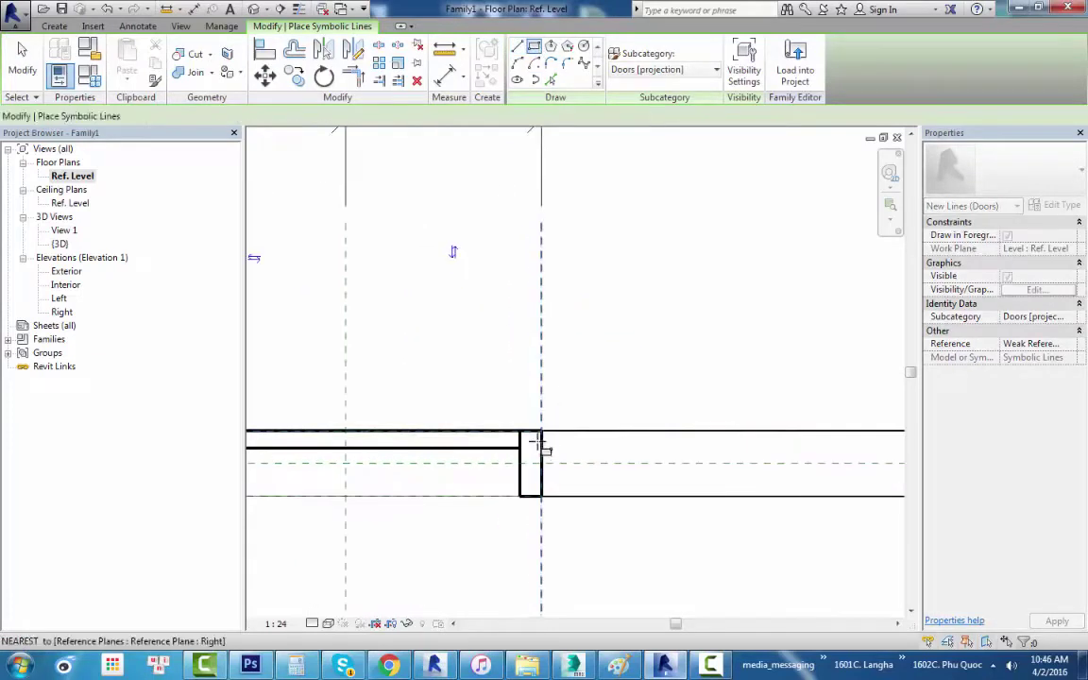
left_click(537, 435)
scroll(505, 292, "down", 2)
middle_click_drag(501, 254, 501, 301)
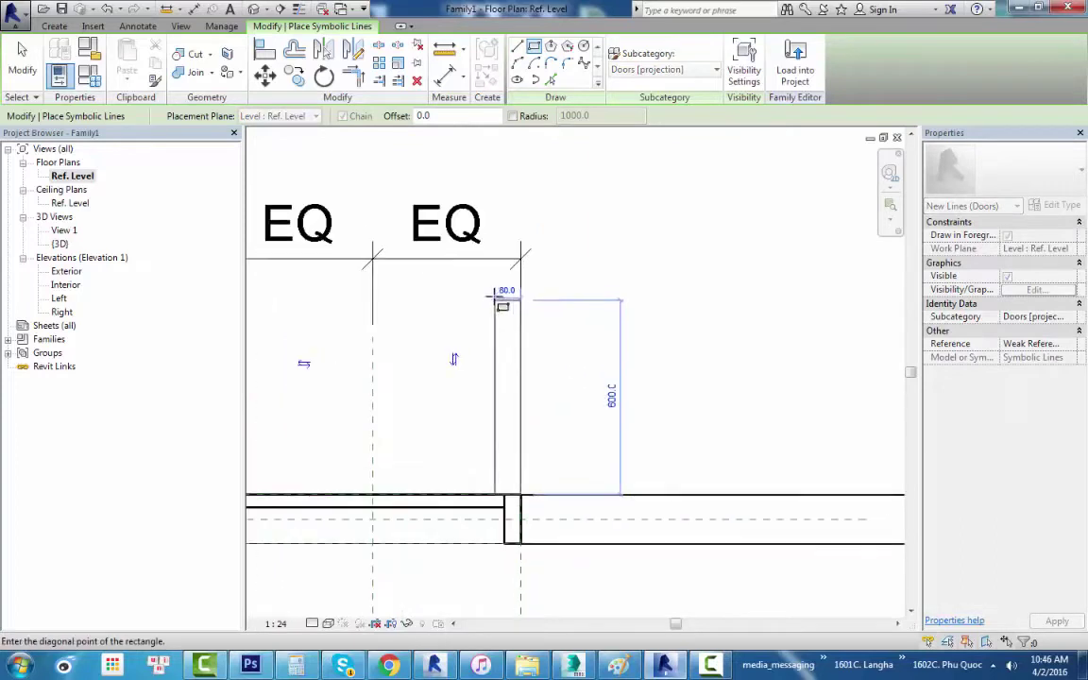
left_click(495, 218)
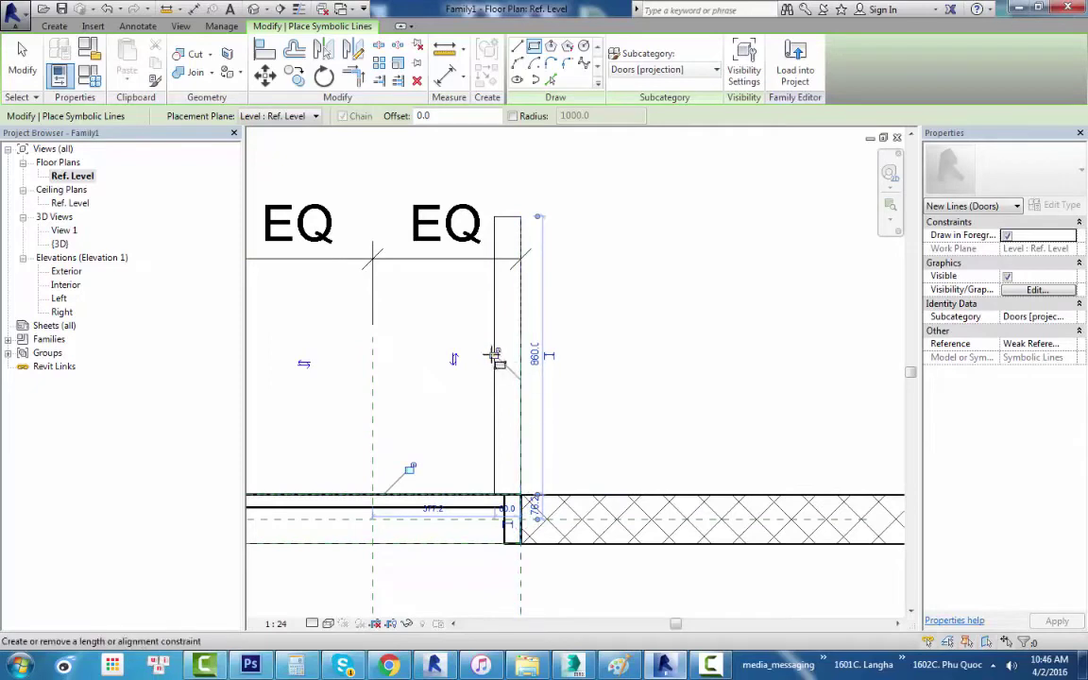
scroll(535, 385, "down", 1)
scroll(509, 444, "up", 2)
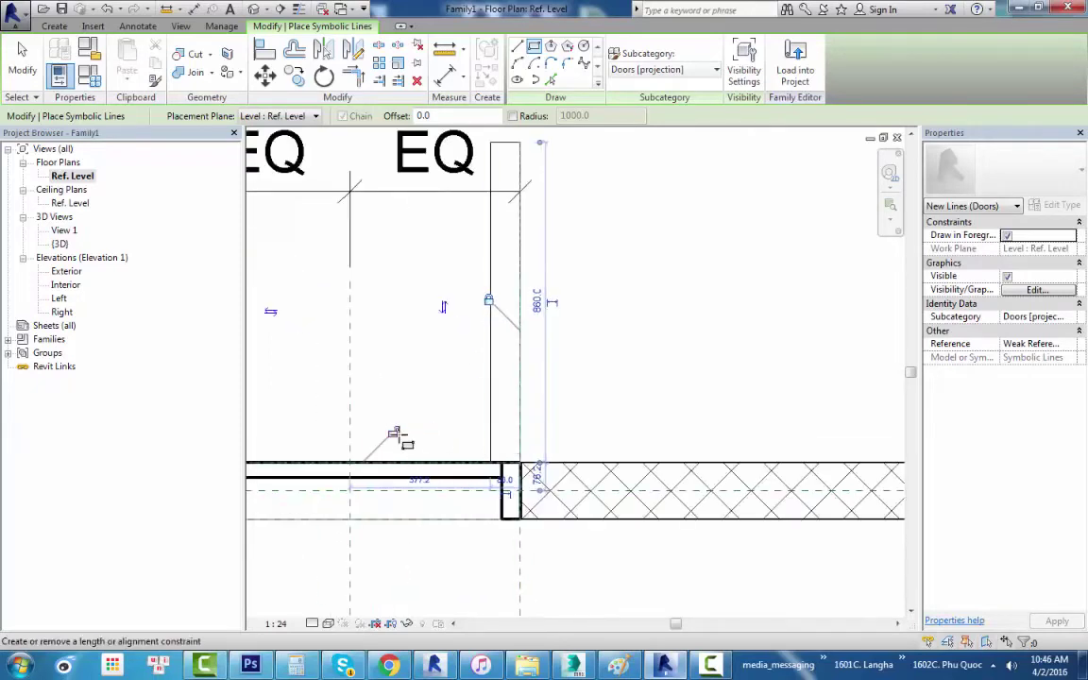
scroll(510, 490, "up", 2)
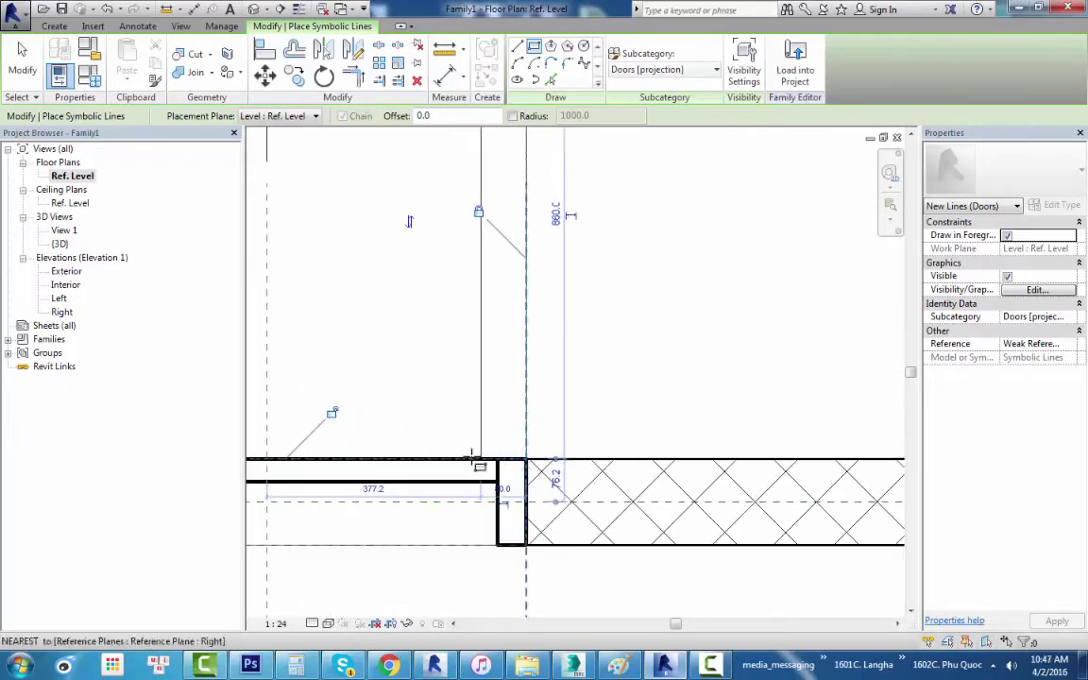
scroll(462, 433, "down", 2)
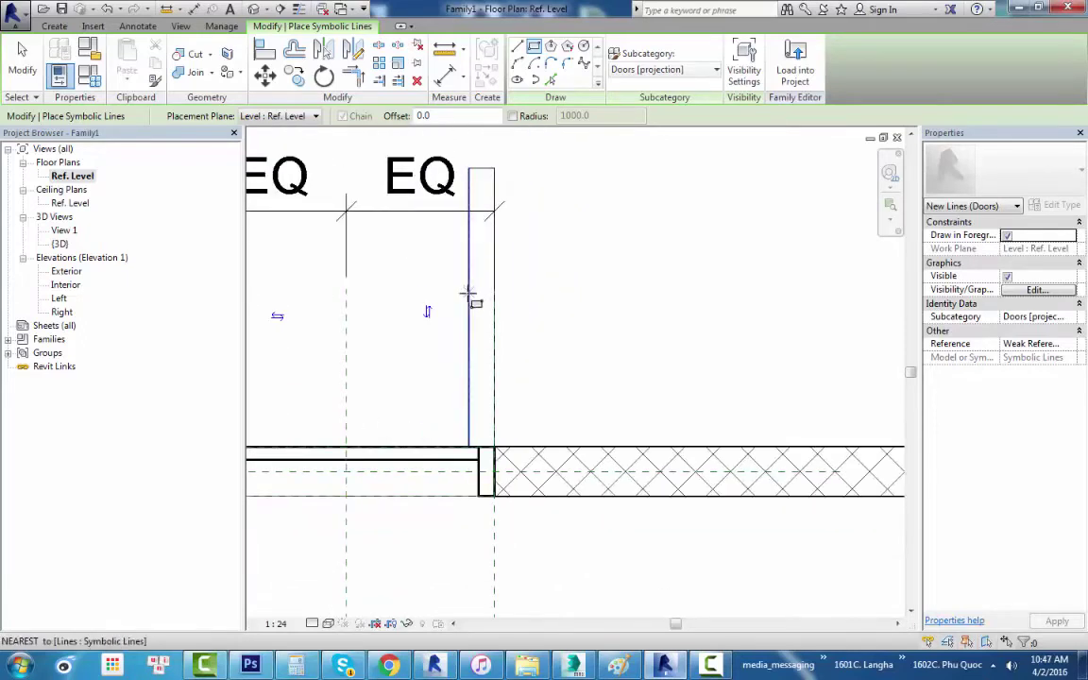
key("Escape")
key("Escape")
Set the vertical door-panel line 50 mm from the right jamb.
middle_click_drag(462, 234, 467, 269)
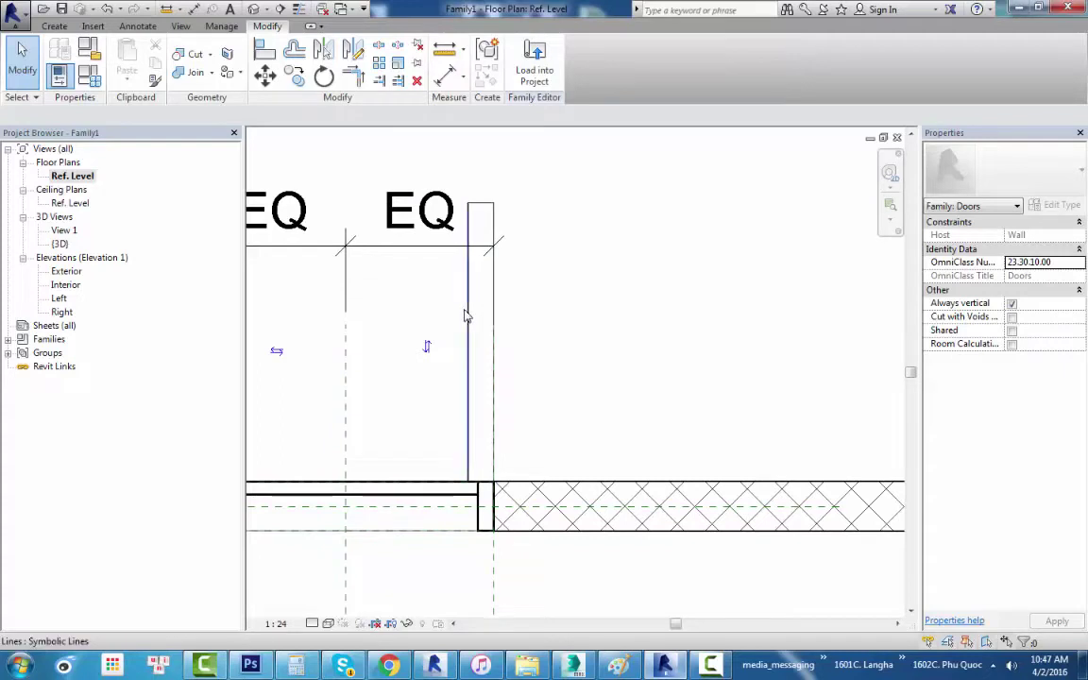
left_click(467, 316)
scroll(473, 497, "up", 2)
scroll(492, 510, "up", 2)
left_click(481, 508)
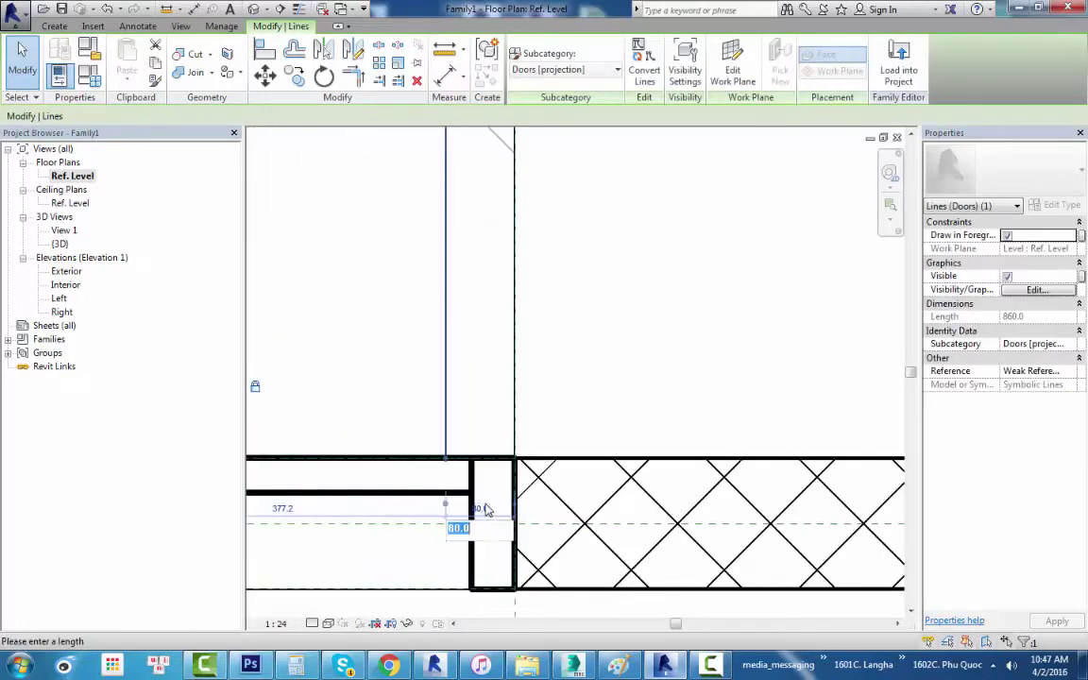
type("0")
key("Return")
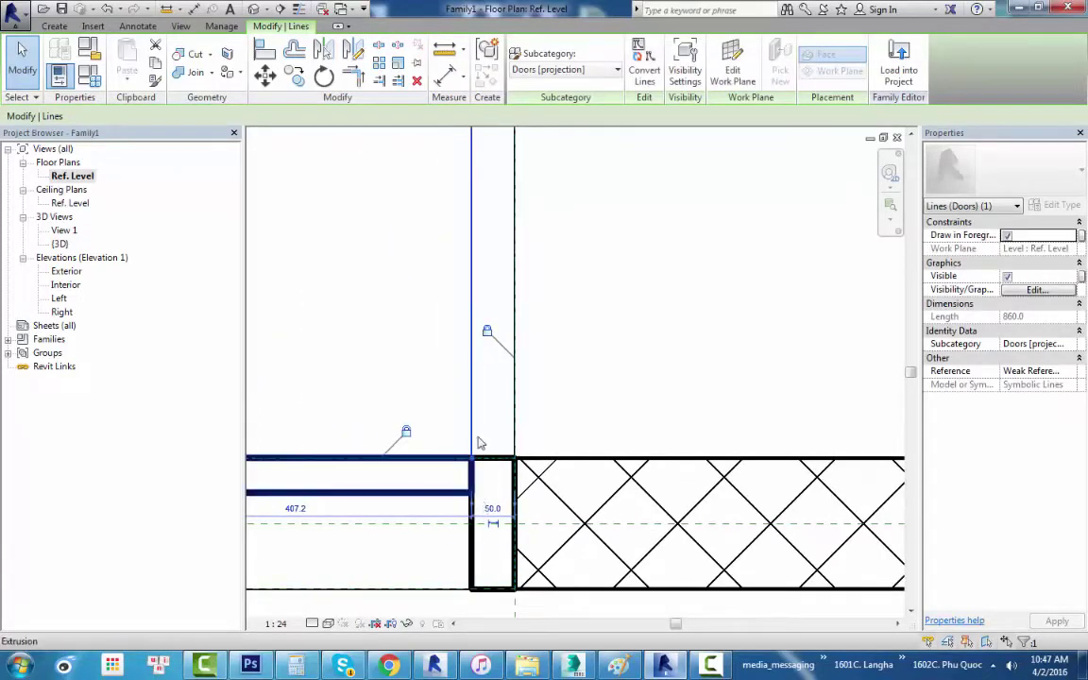
scroll(529, 435, "down", 2)
scroll(571, 425, "down", 2)
scroll(536, 311, "up", 2)
scroll(506, 284, "up", 1)
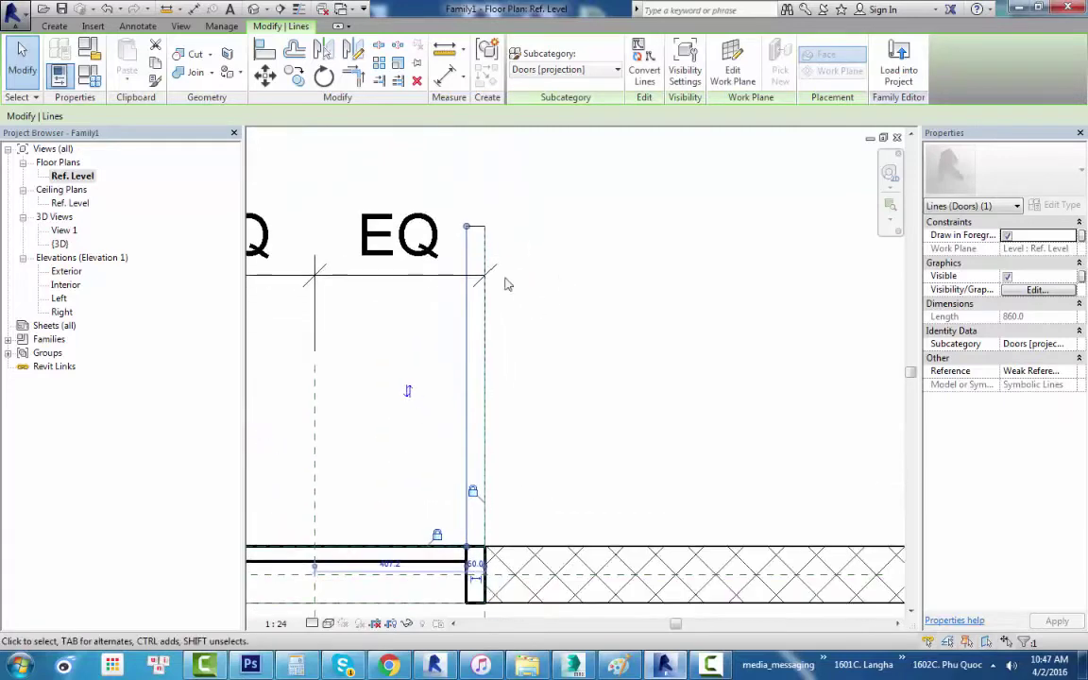
left_click(506, 528)
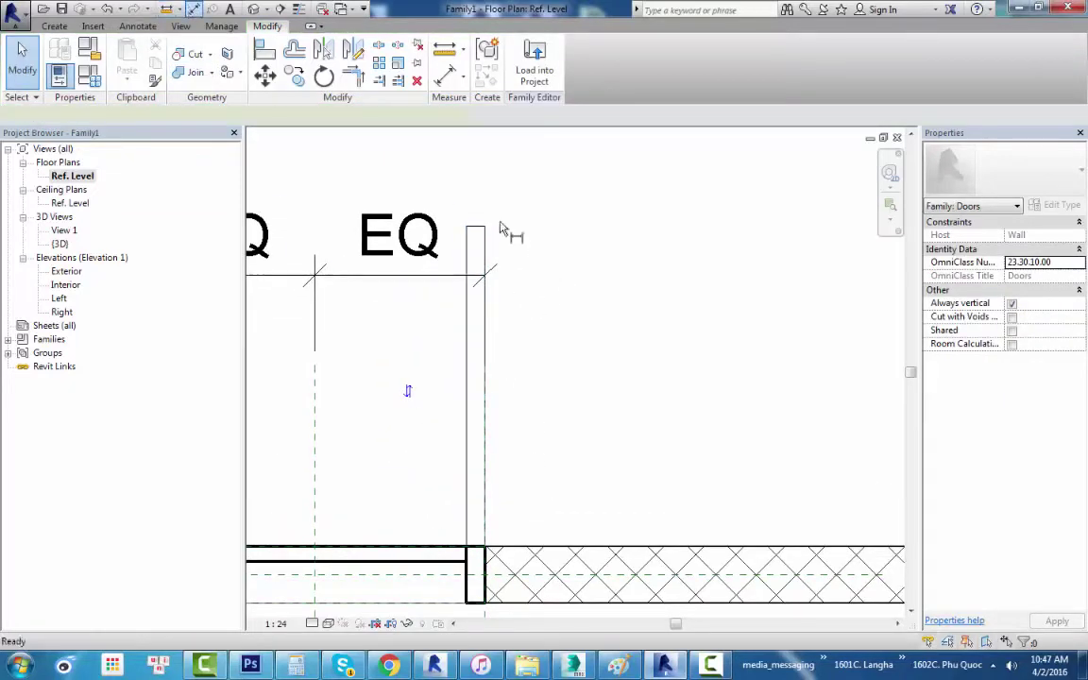
Start an aligned dimension with the DI shortcut.
key("d")
key("i")
scroll(458, 514, "up", 2)
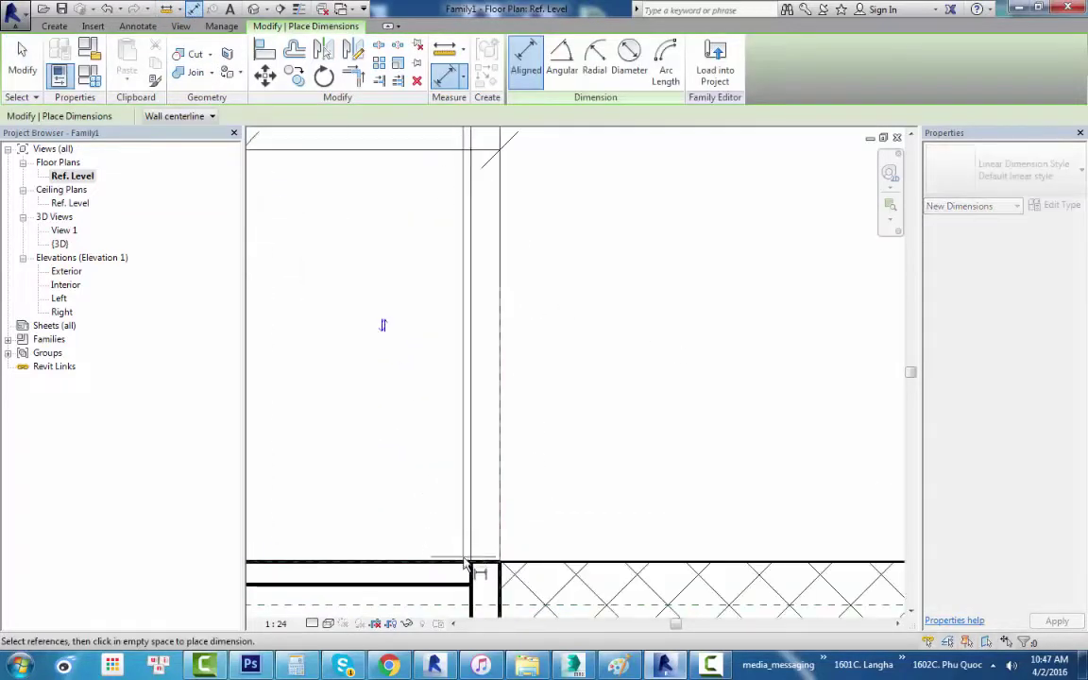
Place an aligned 860 dimension from the wall edge along the door panel.
scroll(395, 486, "down", 2)
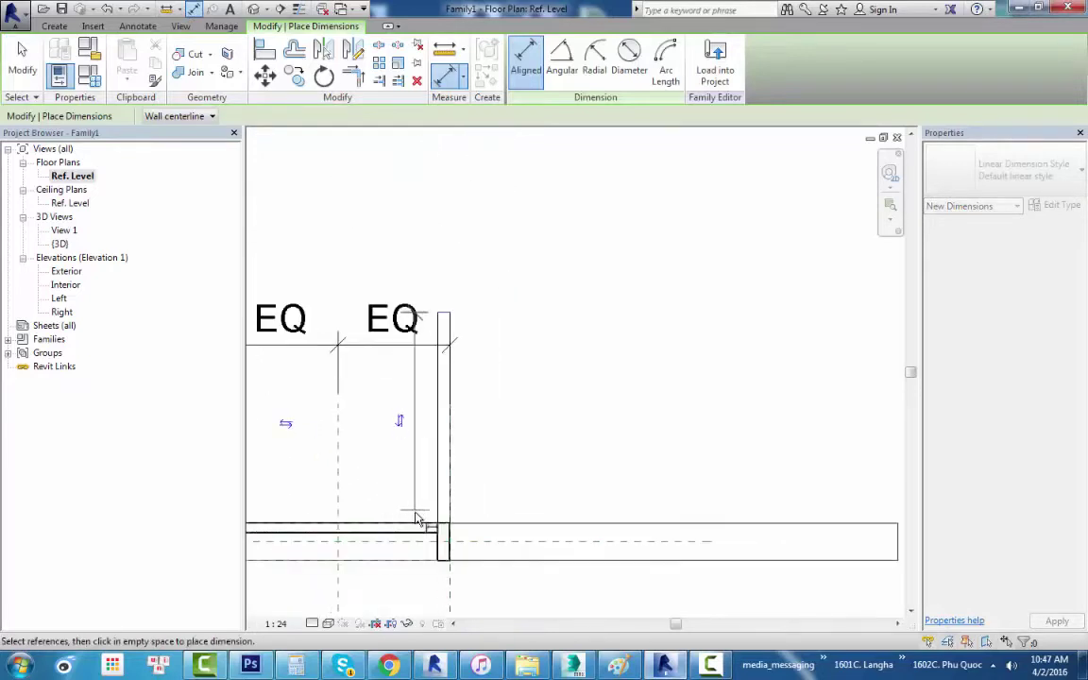
scroll(518, 531, "down", 2)
scroll(418, 535, "up", 1)
scroll(315, 522, "up", 1)
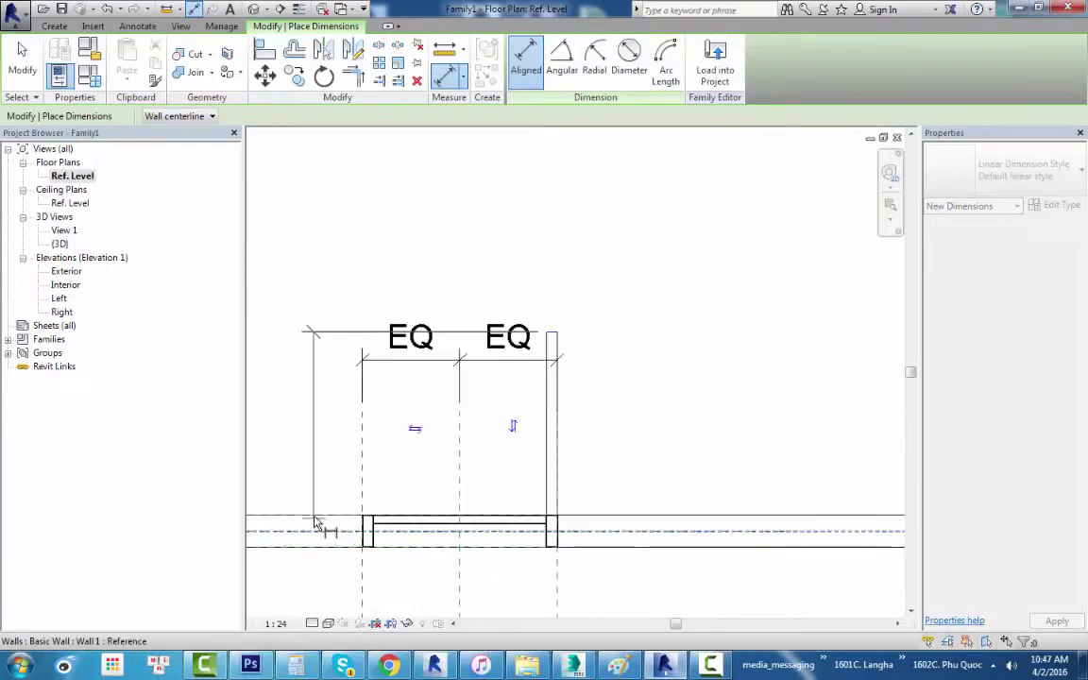
scroll(493, 535, "up", 2)
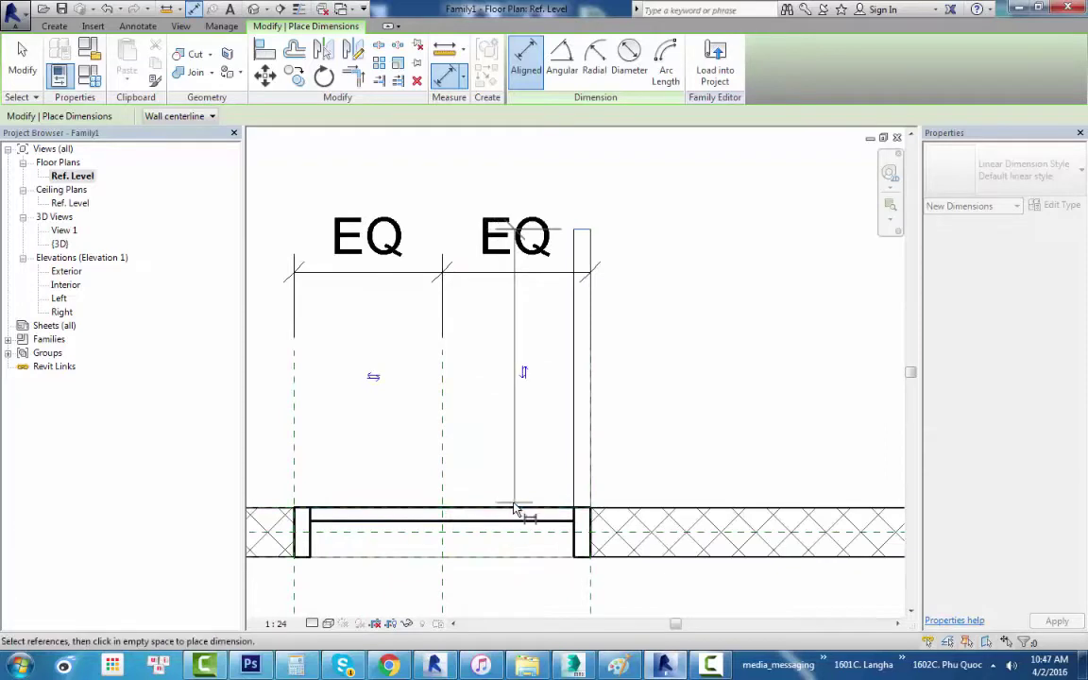
left_click(520, 513)
left_click(703, 453)
key("Escape")
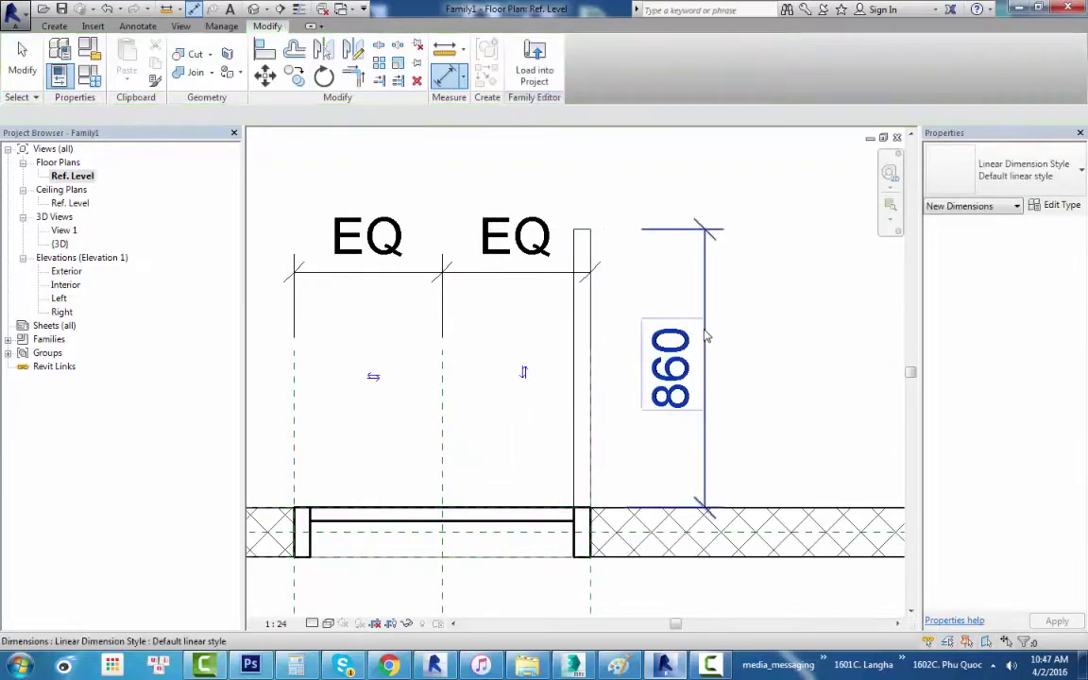
Label the panel dimension with the Width parameter so it reads 914.
left_click(672, 368)
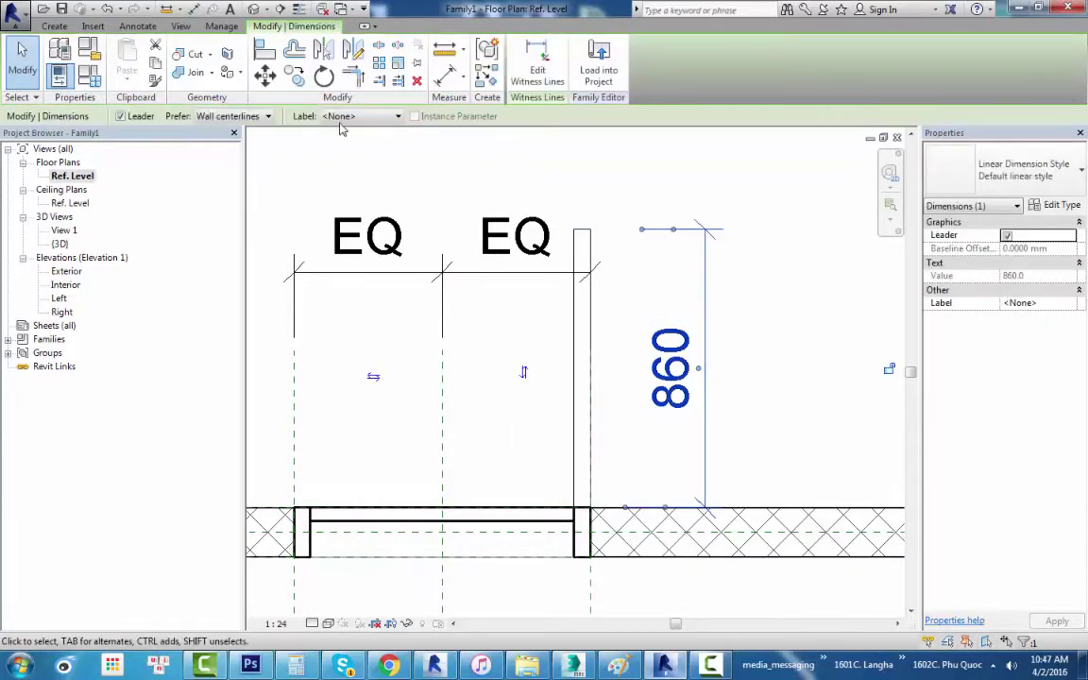
left_click(342, 117)
left_click(357, 257)
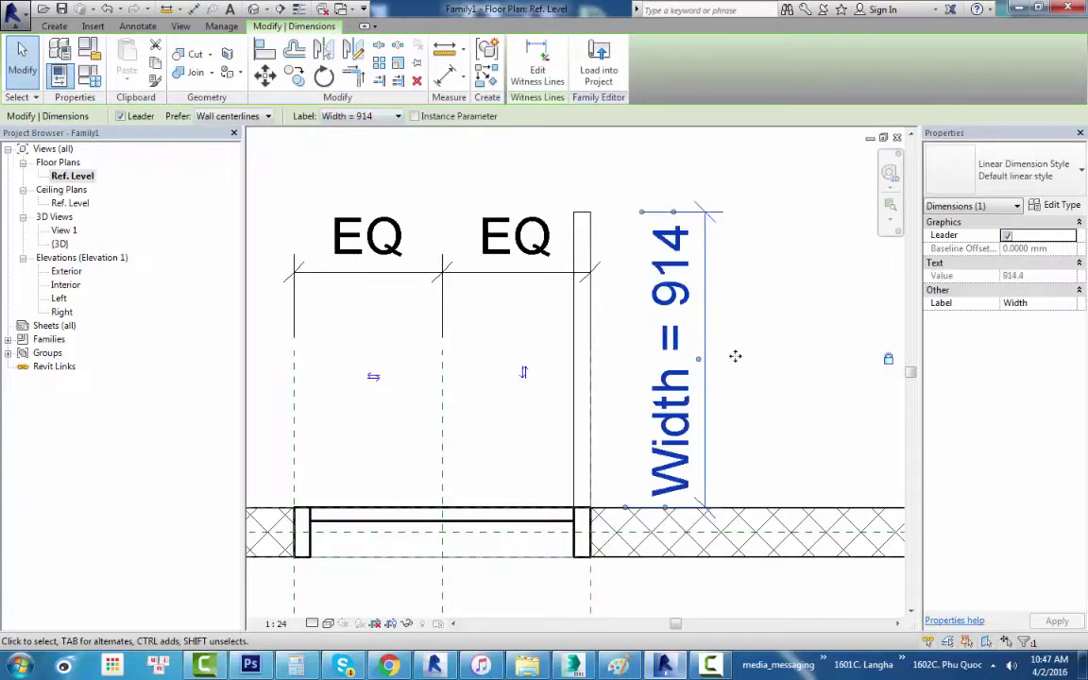
scroll(661, 335, "down", 2)
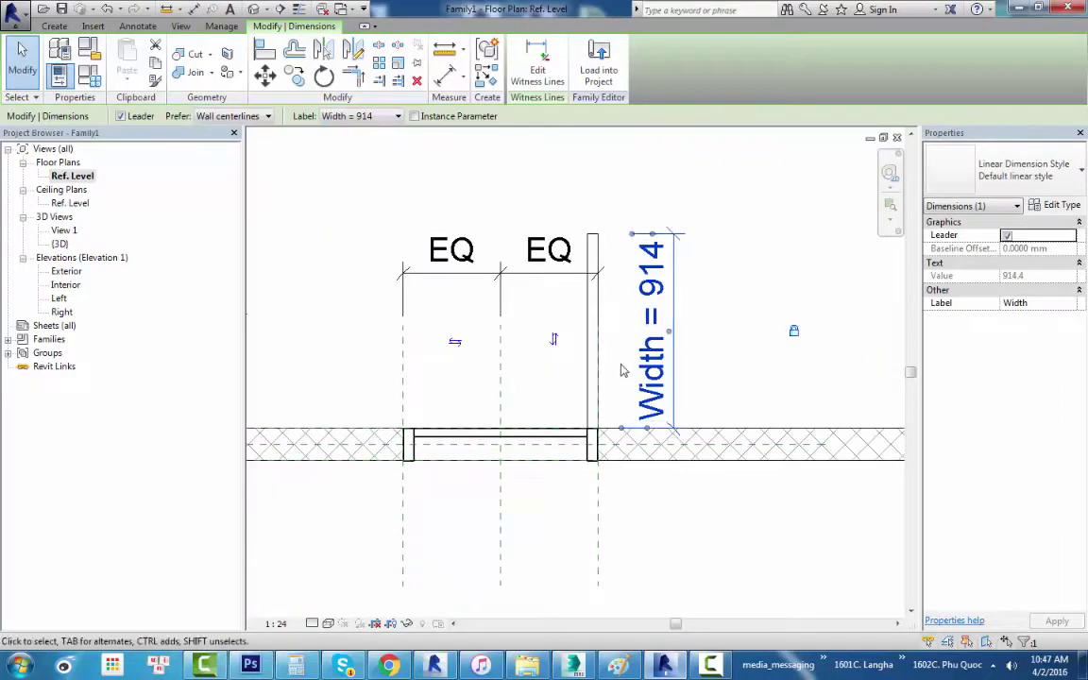
scroll(586, 276, "up", 1)
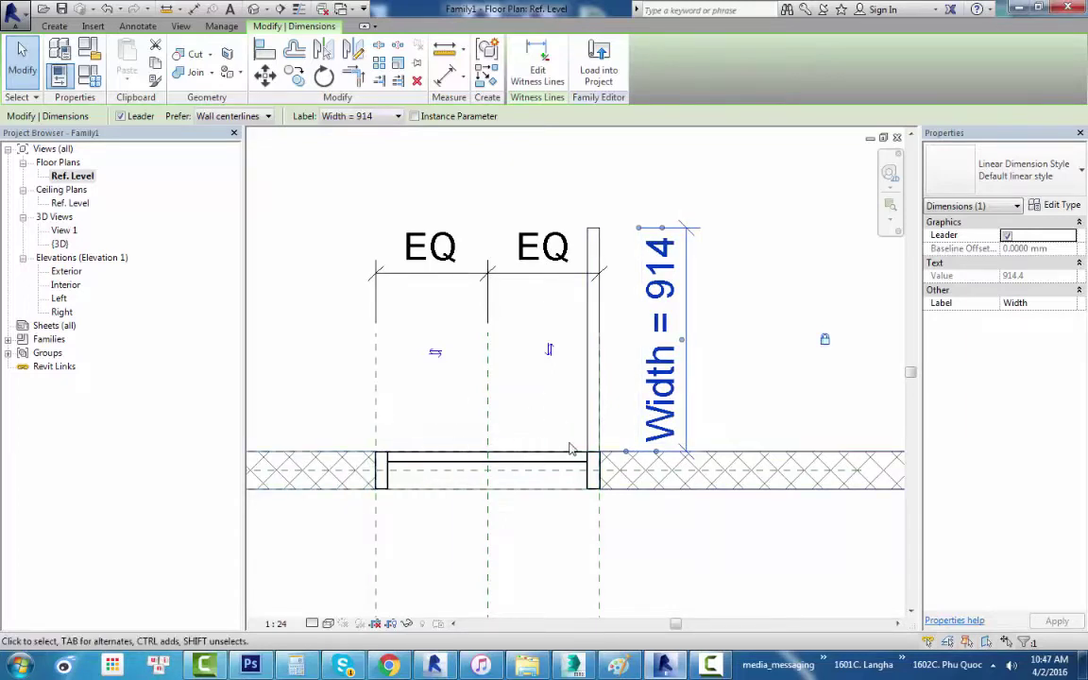
scroll(597, 457, "up", 2)
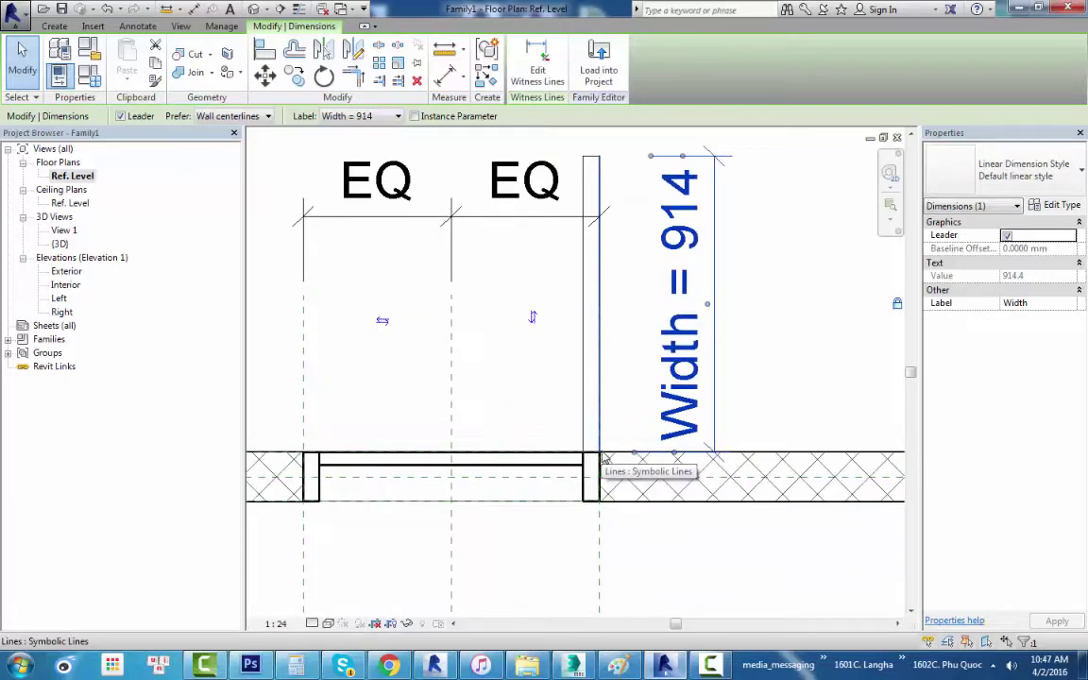
scroll(411, 344, "down", 2)
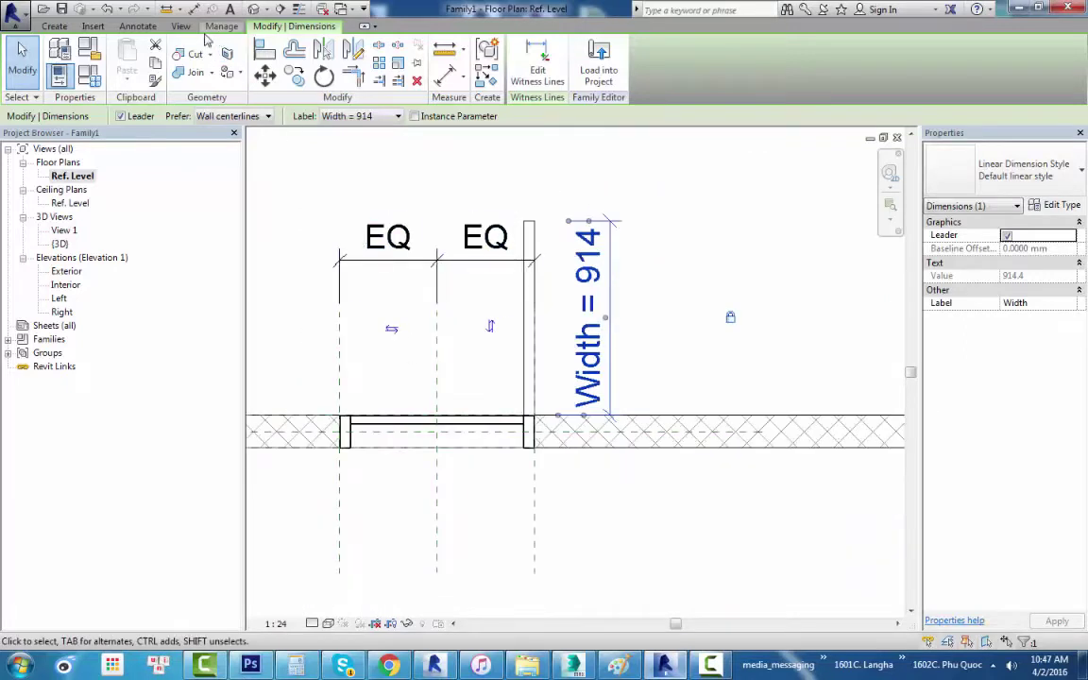
left_click(138, 26)
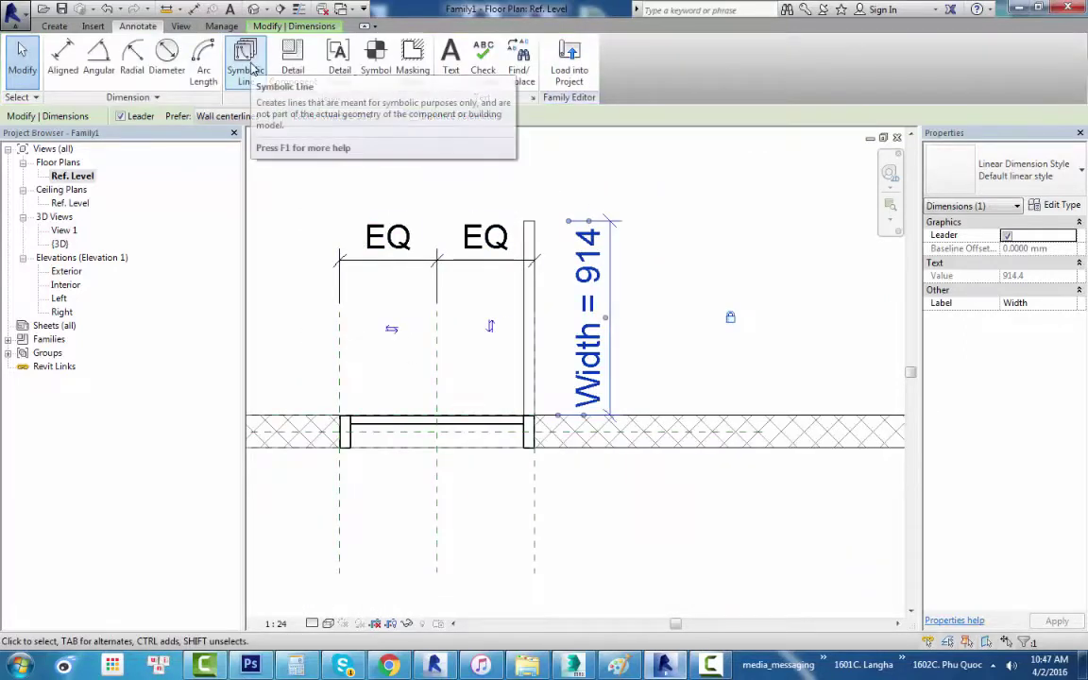
Draw a symbolic-line circle centred on the right jamb with a 914 radius.
left_click(245, 56)
left_click(585, 48)
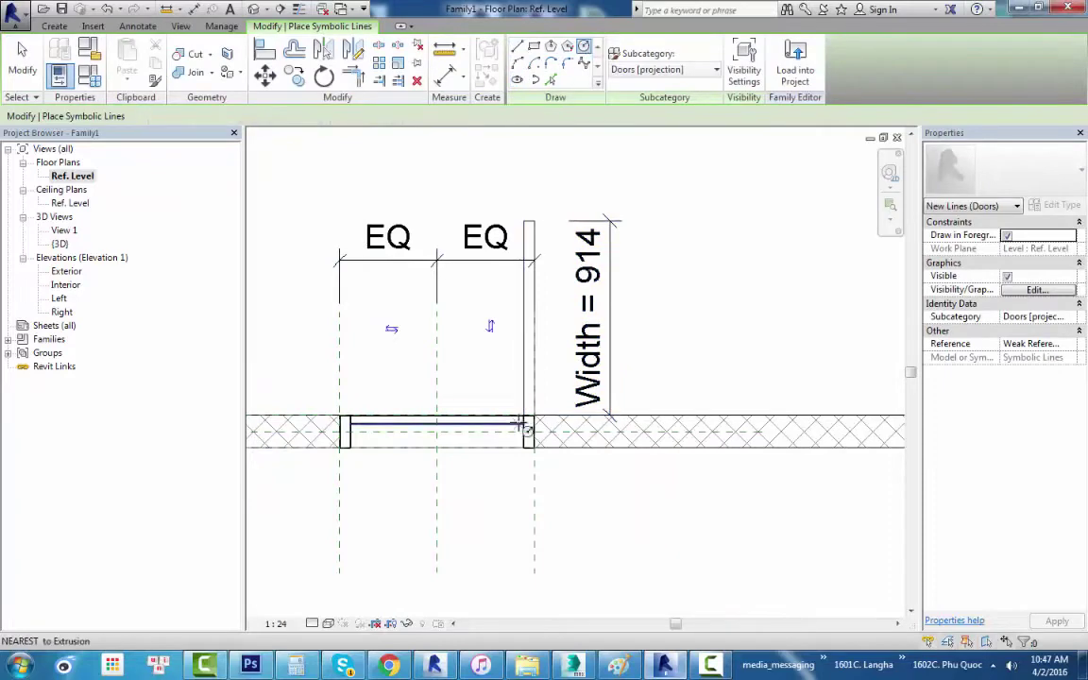
scroll(546, 415, "up", 3)
scroll(541, 409, "down", 3)
left_click(541, 408)
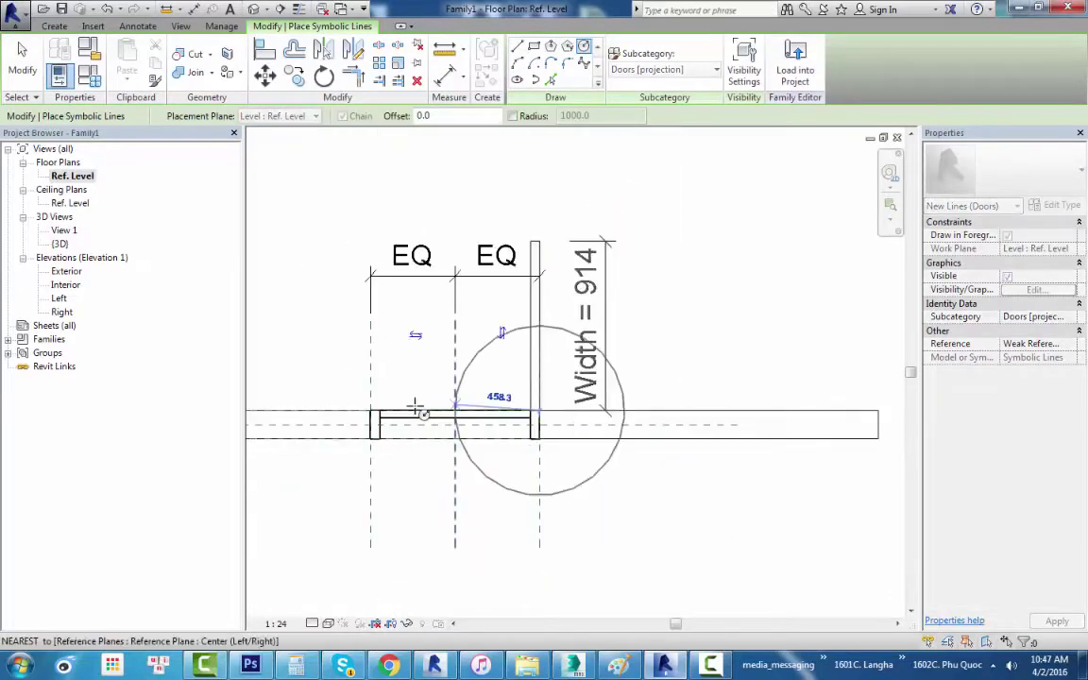
scroll(396, 413, "up", 1)
left_click(367, 416)
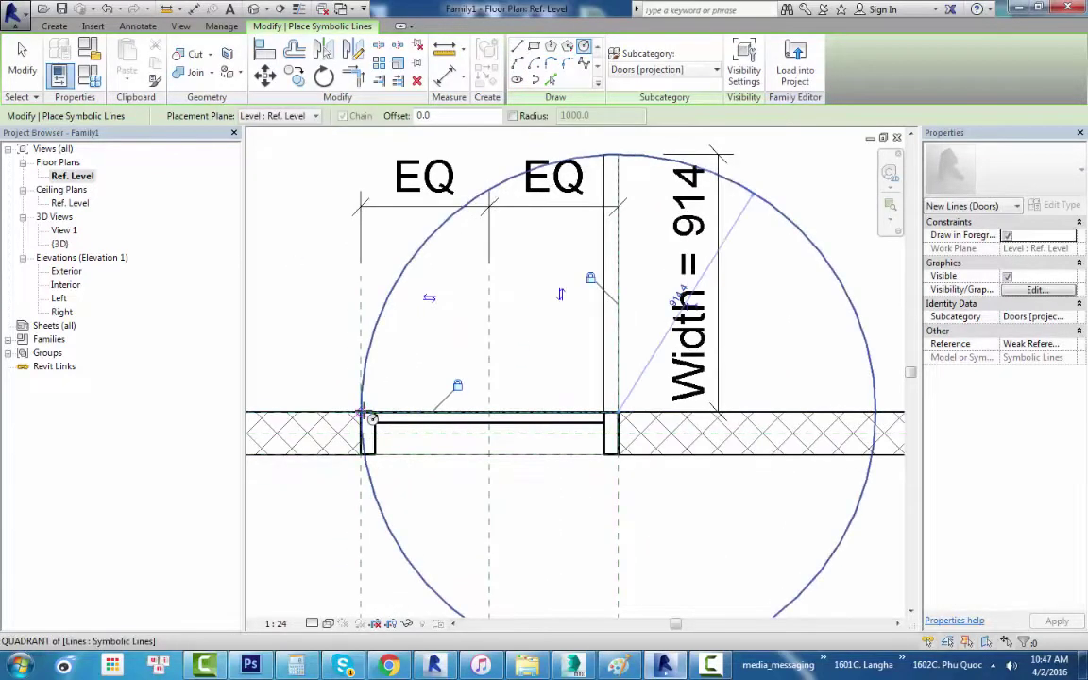
scroll(464, 307, "down", 1)
middle_click_drag(612, 237, 599, 257)
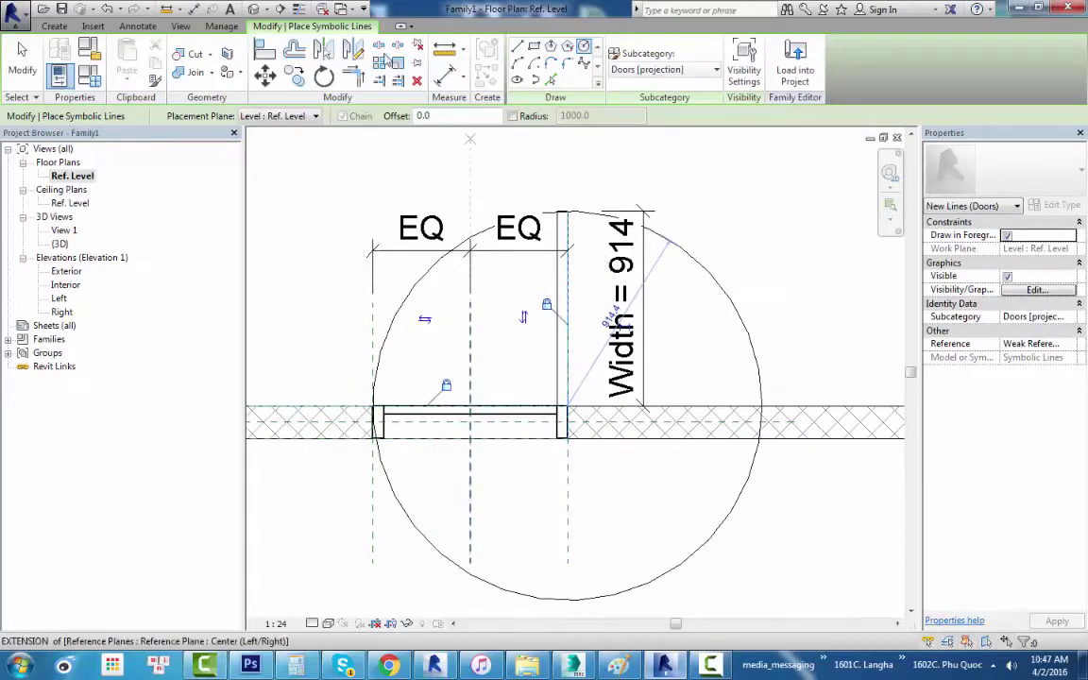
Reshape the circle into a swing arc from the left jamb to the panel top.
left_click(379, 47)
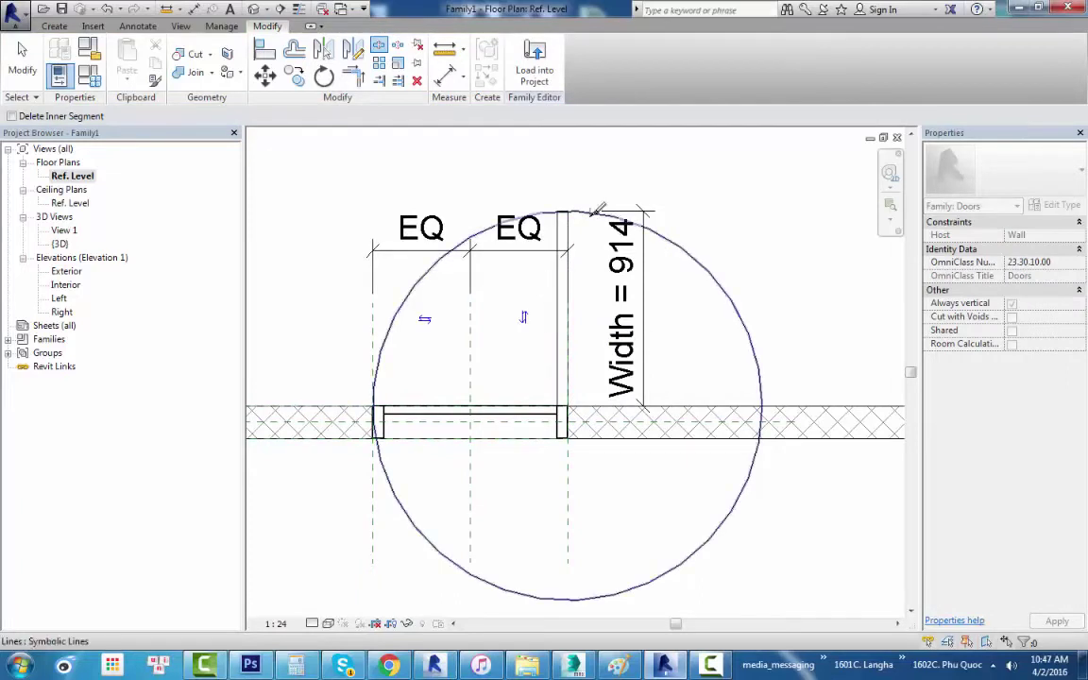
key("Escape")
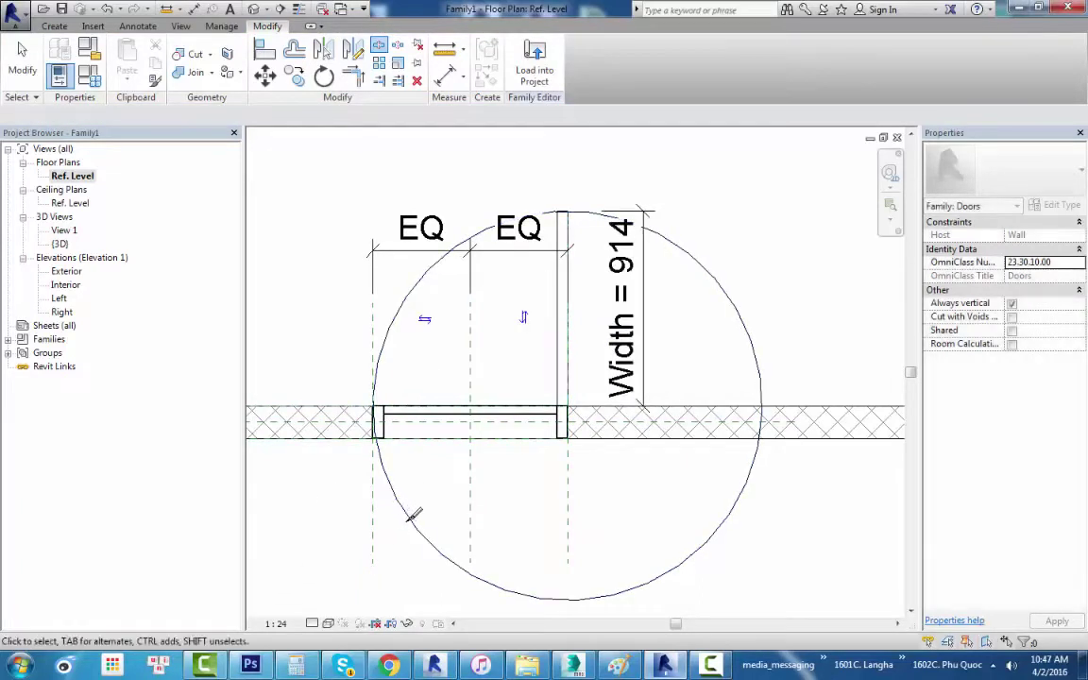
left_click(412, 530)
left_click(397, 506)
scroll(383, 482, "up", 2)
mouse_move(380, 478)
left_mouse_down()
mouse_move(406, 515)
mouse_move(371, 383)
left_mouse_up()
scroll(536, 353, "down", 2)
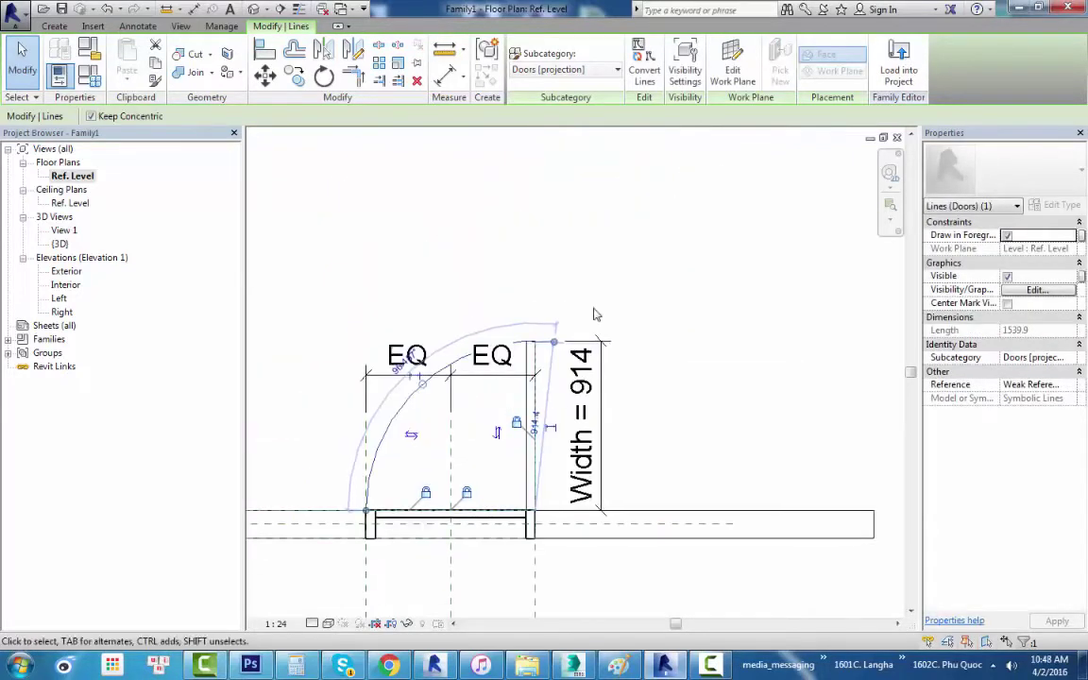
scroll(553, 371, "up", 3)
left_click_drag(533, 375, 497, 376)
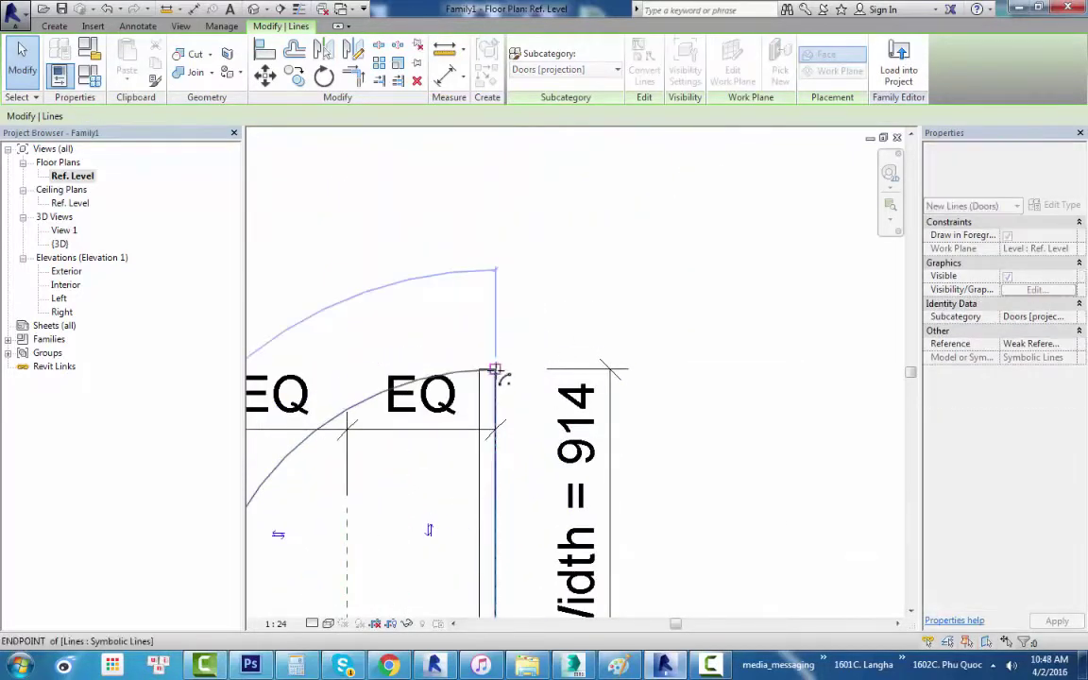
scroll(548, 373, "down", 3)
scroll(489, 397, "up", 1)
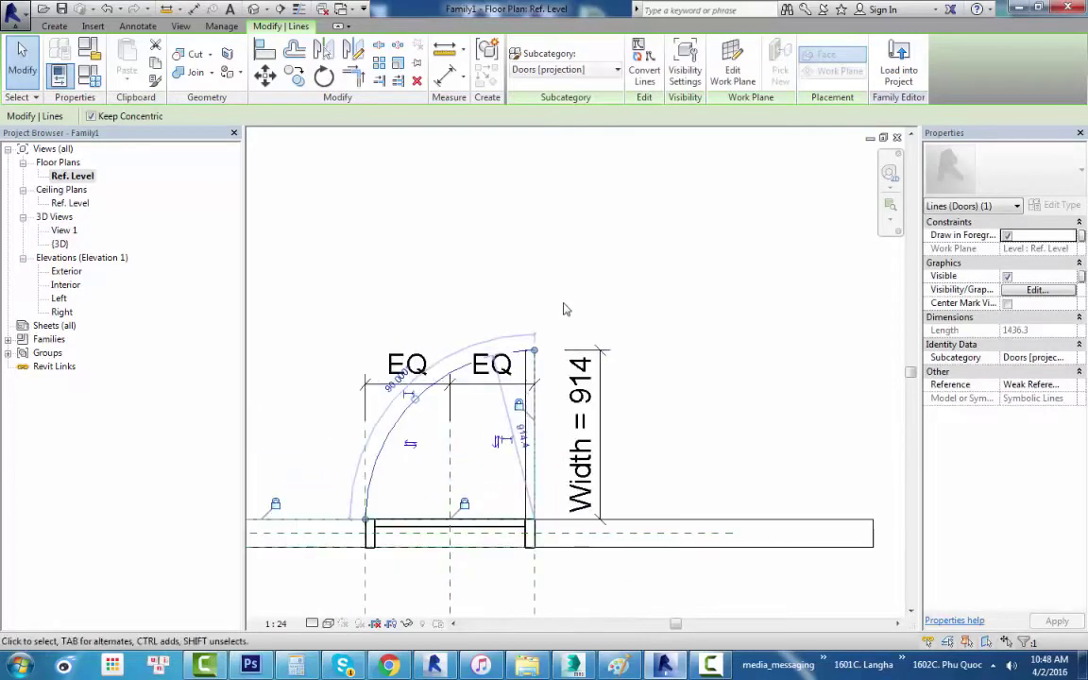
left_click(566, 308)
scroll(539, 381, "down", 1)
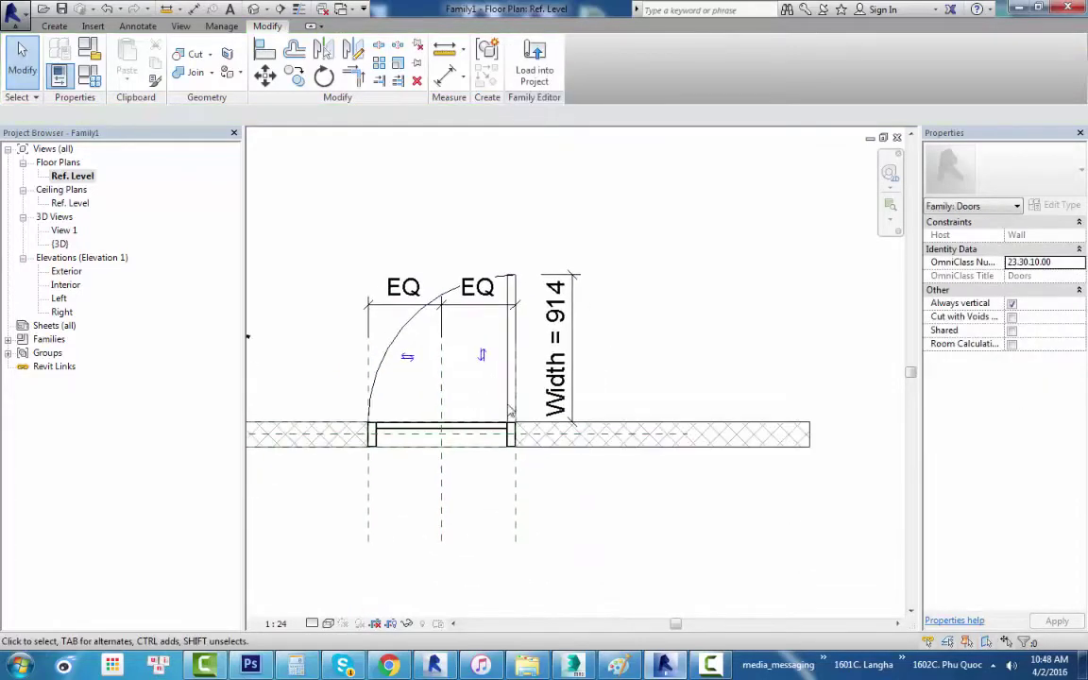
scroll(491, 359, "down", 1)
scroll(482, 342, "up", 2)
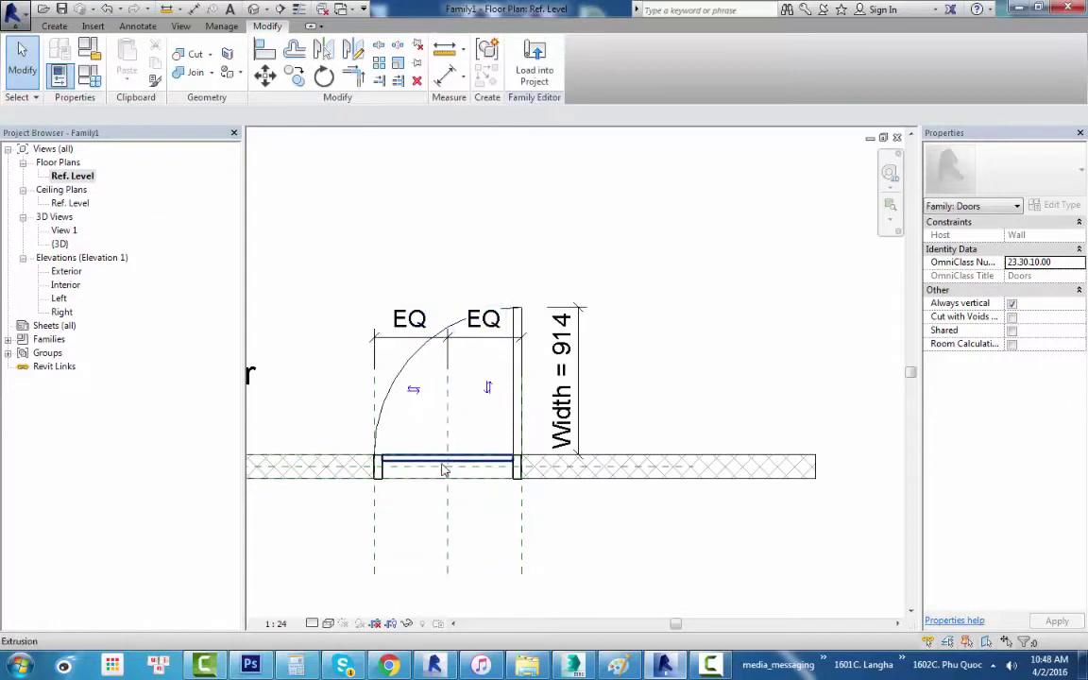
Select both frame extrusions in the plan view.
middle_click_drag(470, 416, 466, 414)
scroll(462, 416, "down", 2)
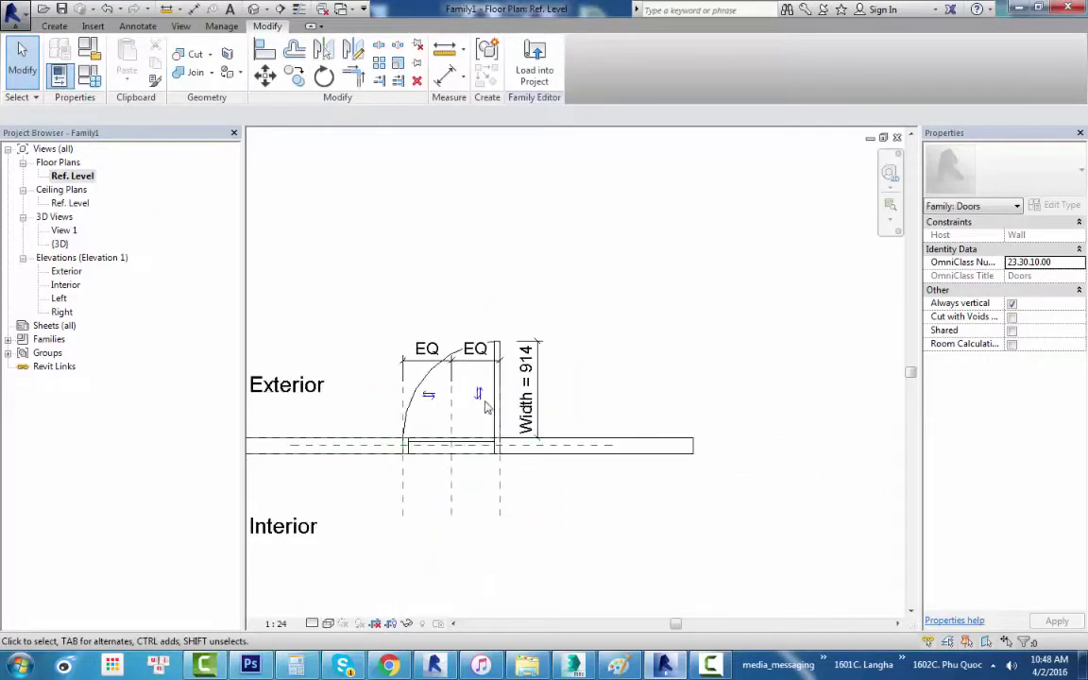
scroll(539, 444, "up", 1)
scroll(375, 461, "up", 1)
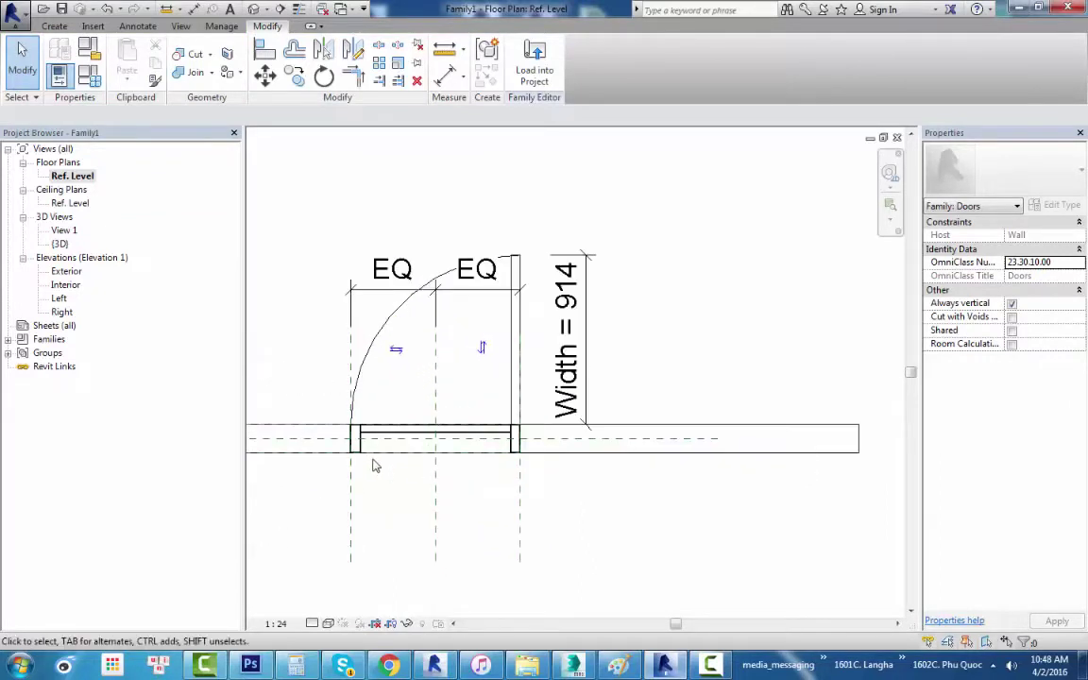
scroll(383, 415, "up", 2)
scroll(659, 395, "down", 1)
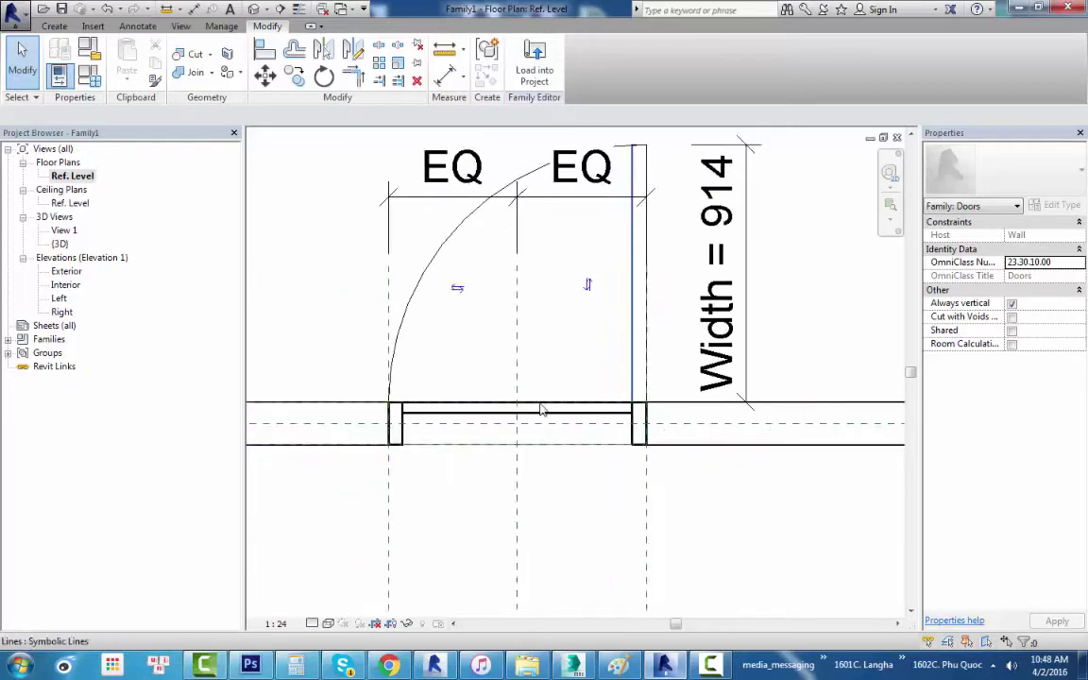
scroll(651, 392, "down", 1)
left_click_drag(618, 452, 672, 473)
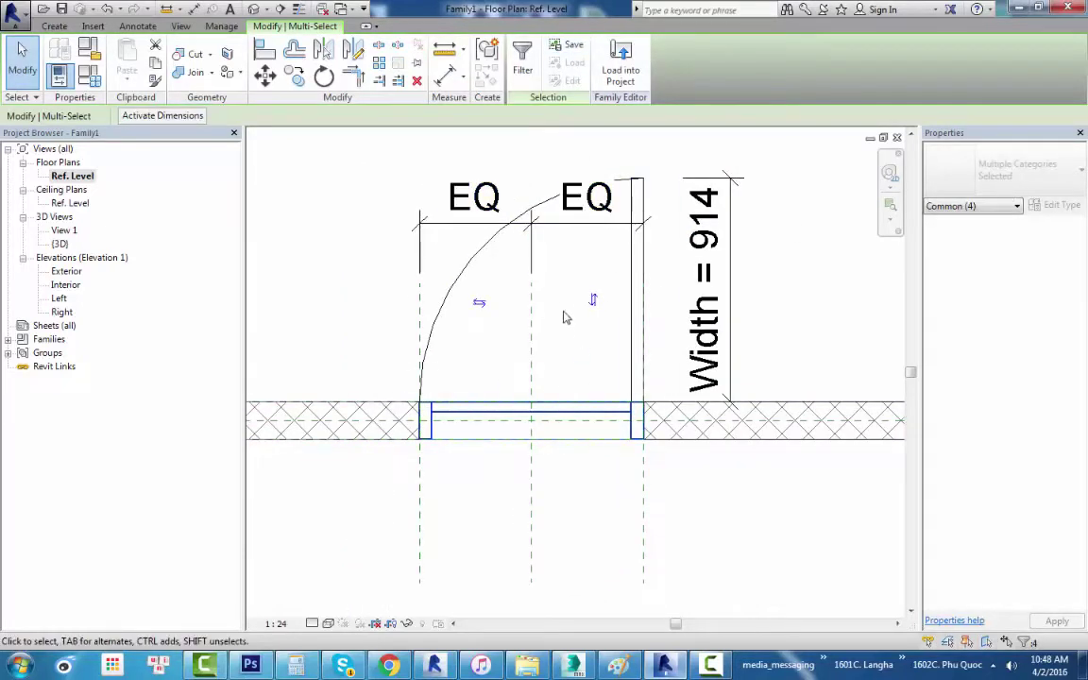
left_click(575, 404)
left_click(426, 433, "ctrl")
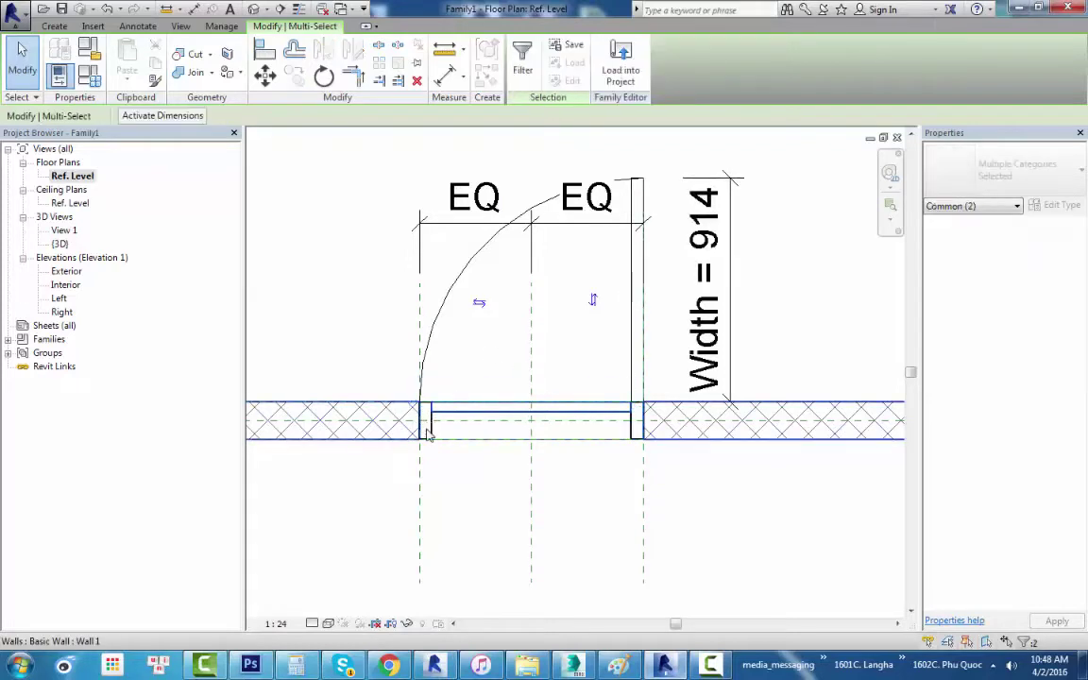
left_click(476, 405)
left_click(469, 411, "ctrl")
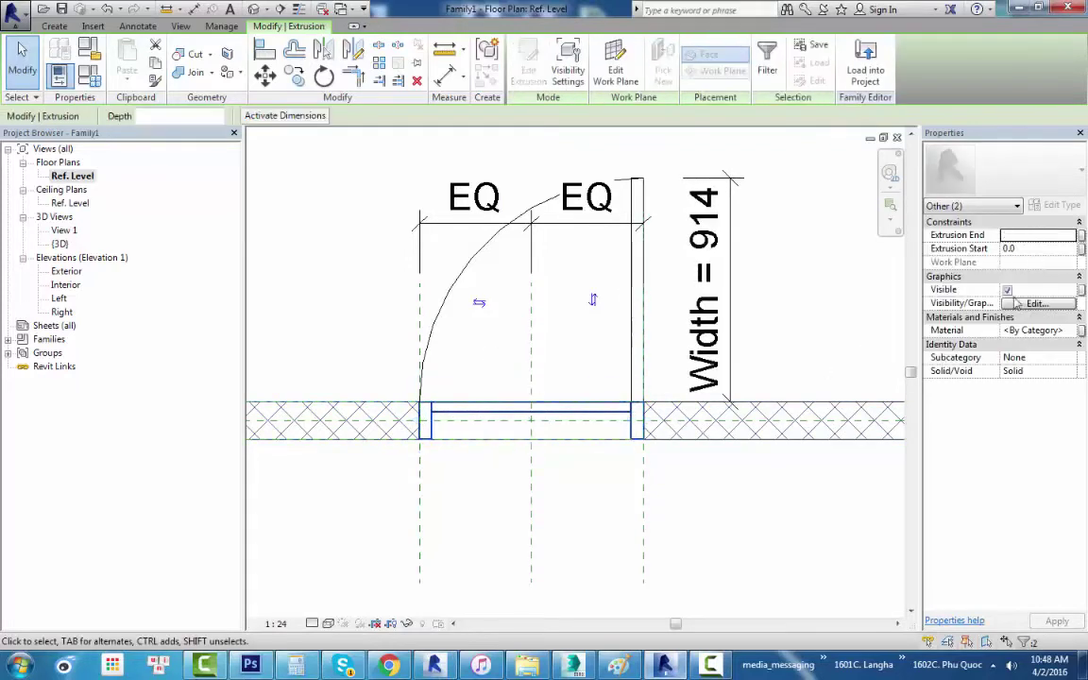
Limit their visibility to Front/Back and Left/Right views, clearing Plan/RCP.
left_click(1044, 305)
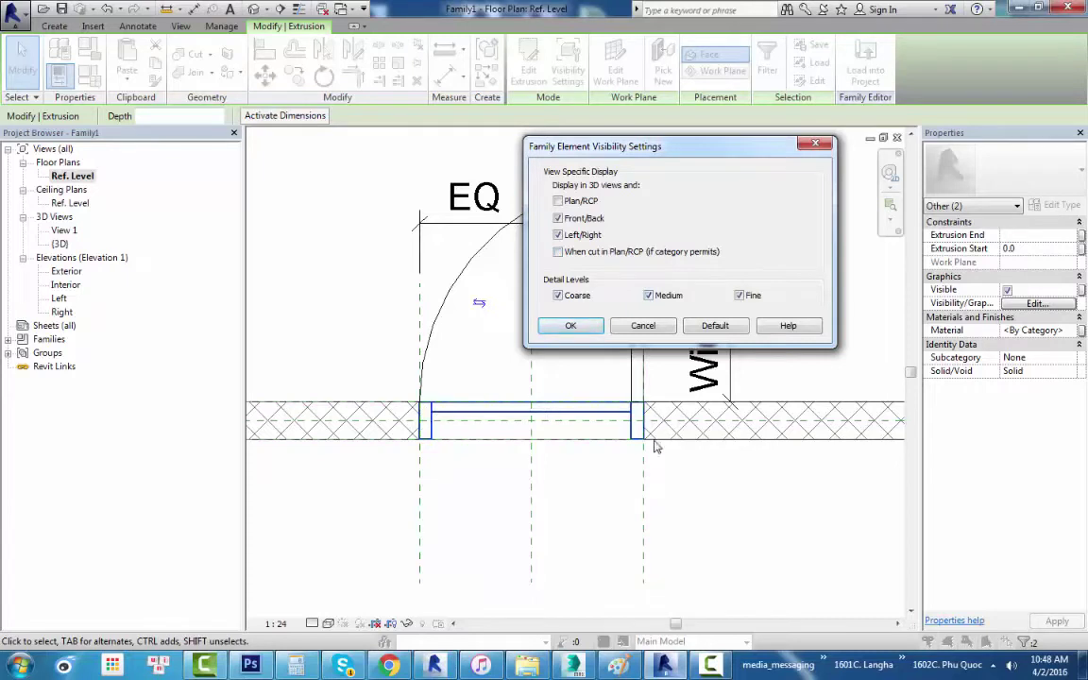
left_click(571, 326)
left_click(574, 515)
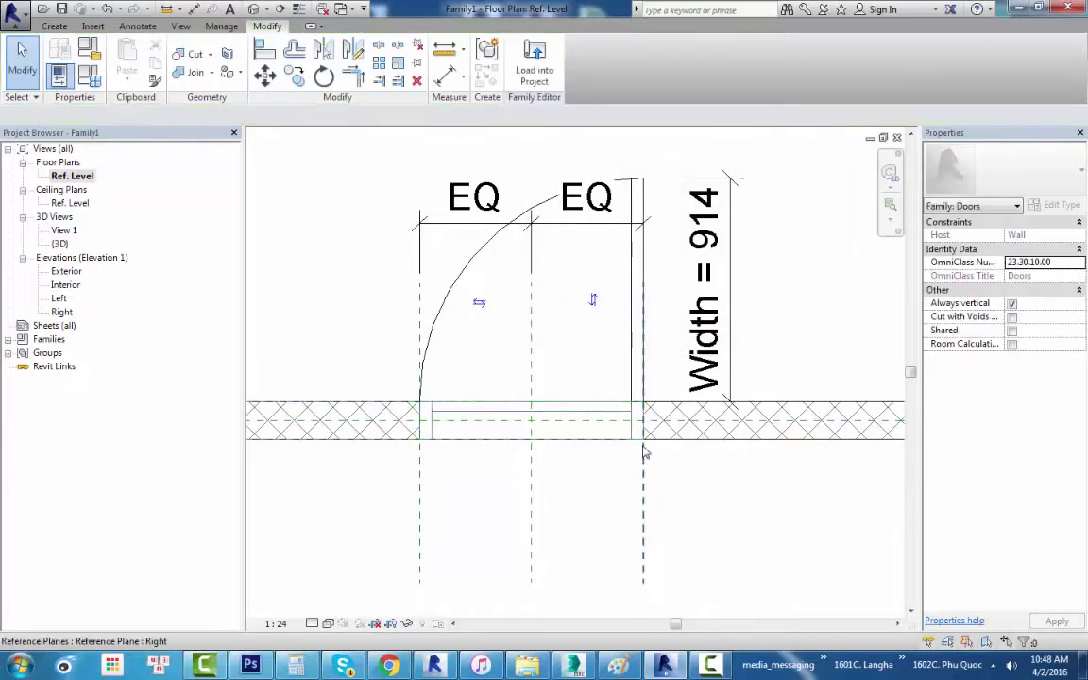
Drag the EQ dimension string higher above the door, then bring up the Application Menu's New options.
scroll(644, 450, "down", 2)
left_click(597, 290)
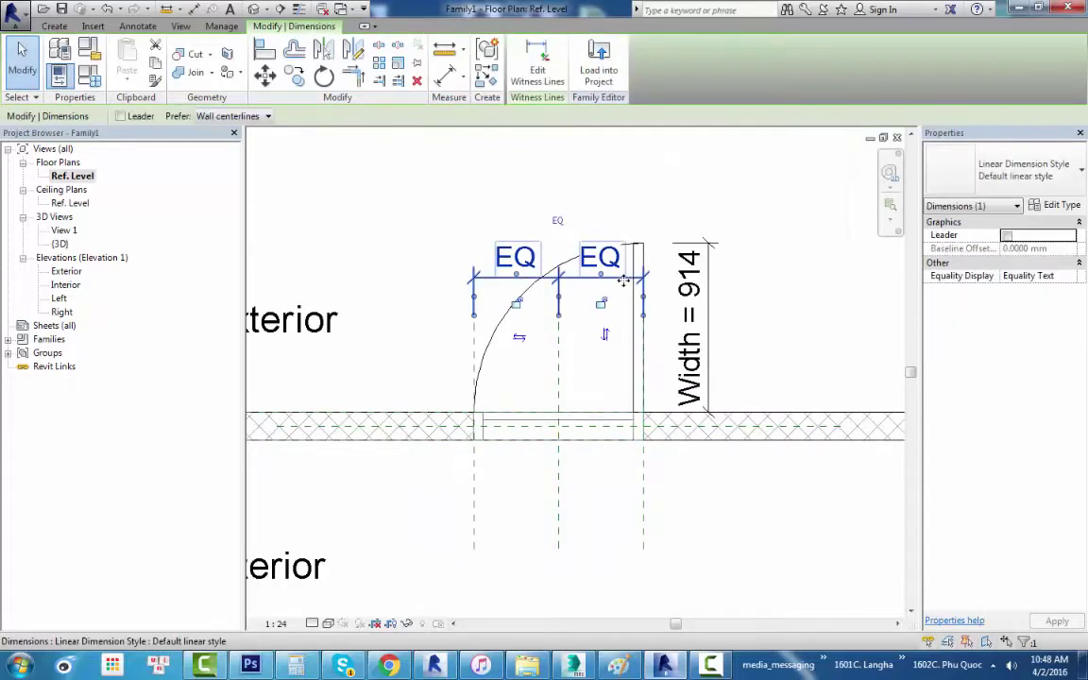
left_click_drag(597, 289, 699, 214)
middle_click_drag(699, 214, 654, 284)
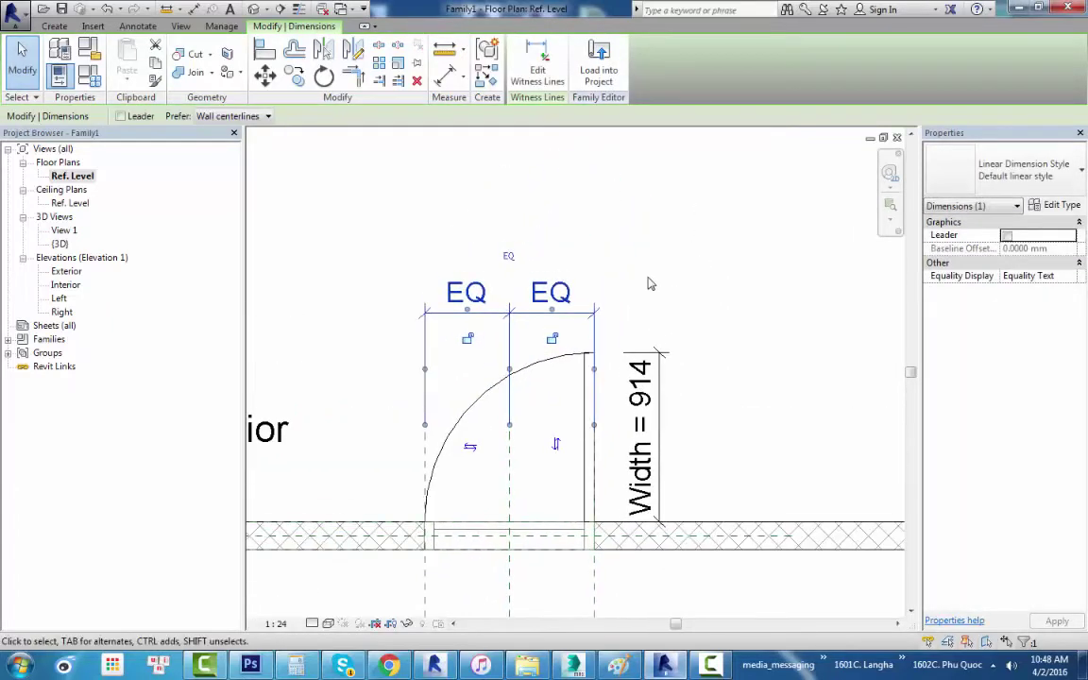
left_click(632, 277)
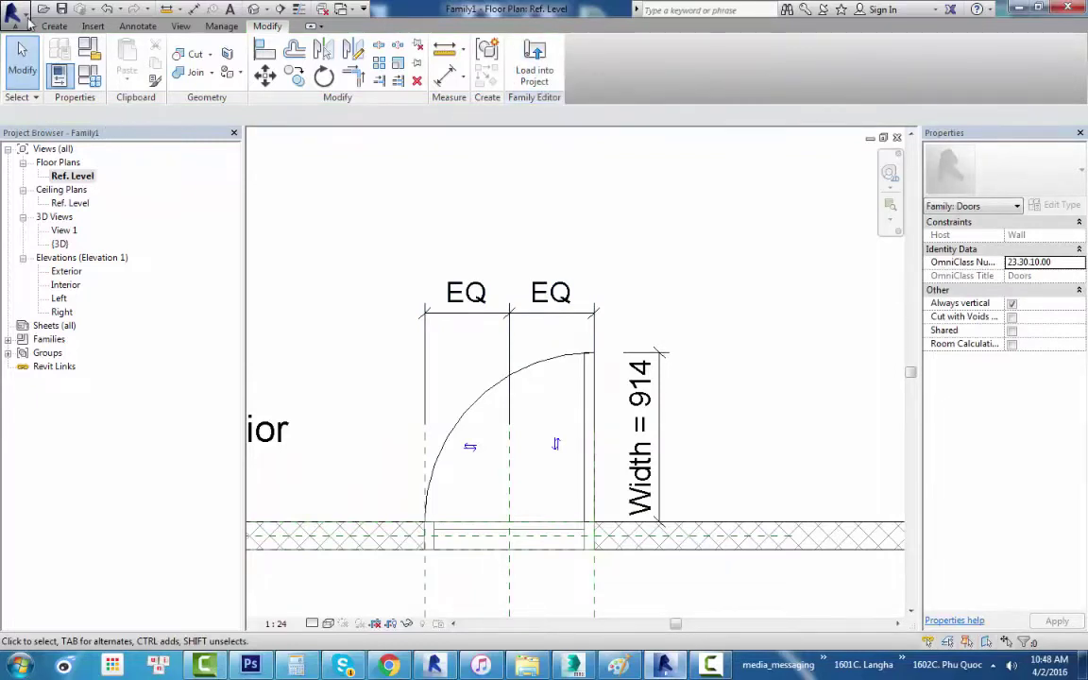
left_click(26, 17)
mouse_move(49, 68)
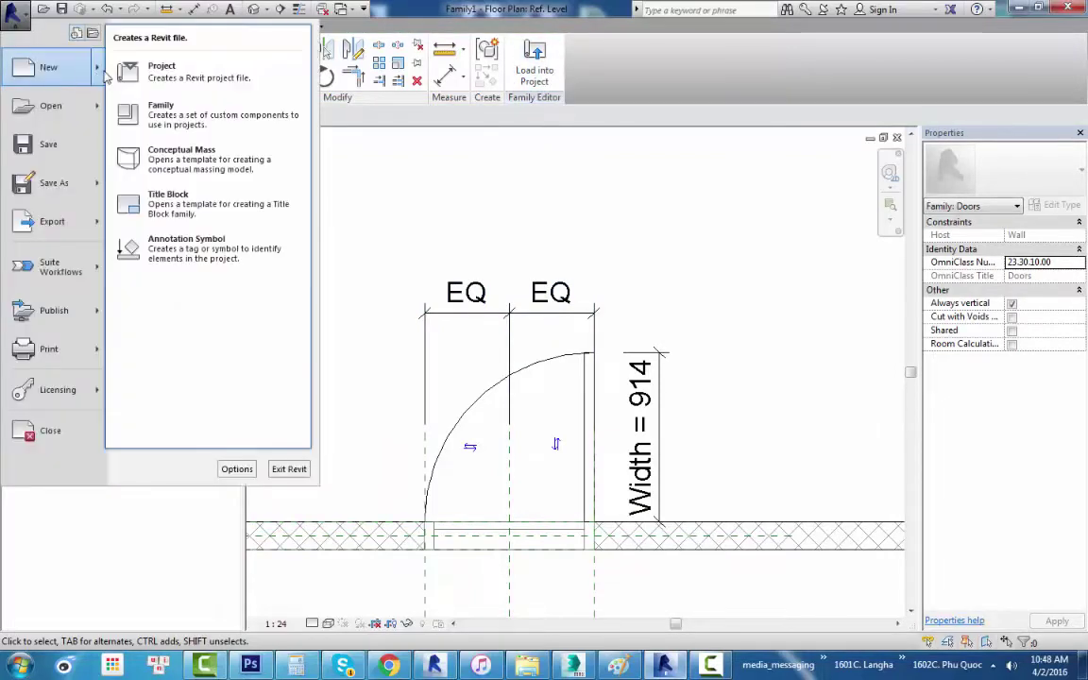
Create a project from the Architectural Template and draw one straight wall on Level 1.
left_click(162, 71)
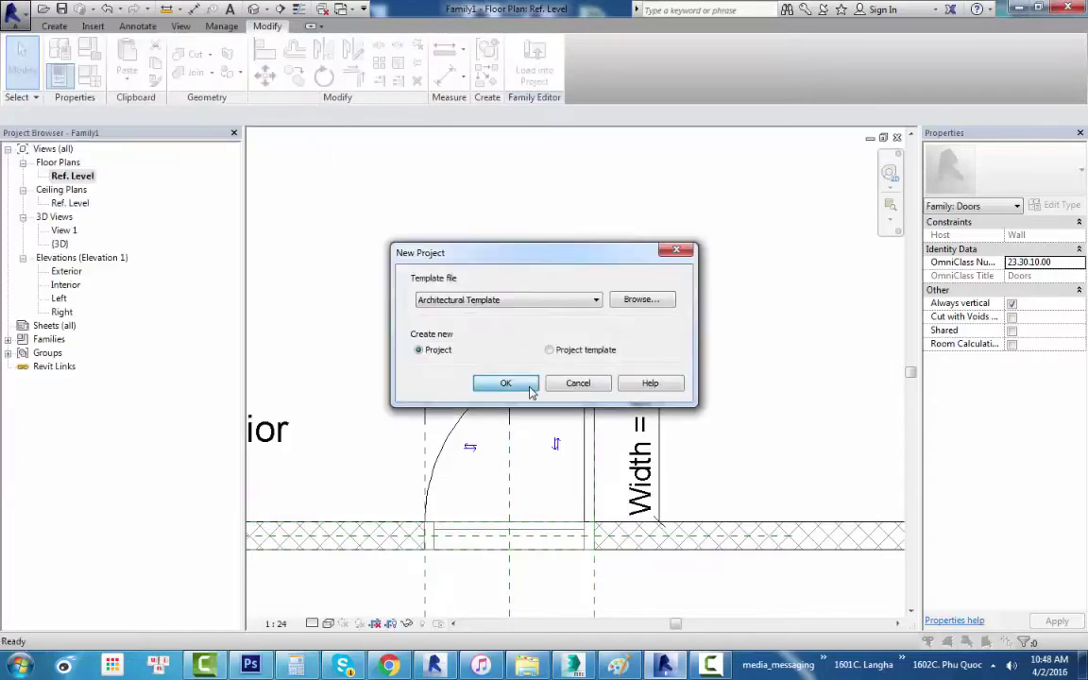
left_click(506, 384)
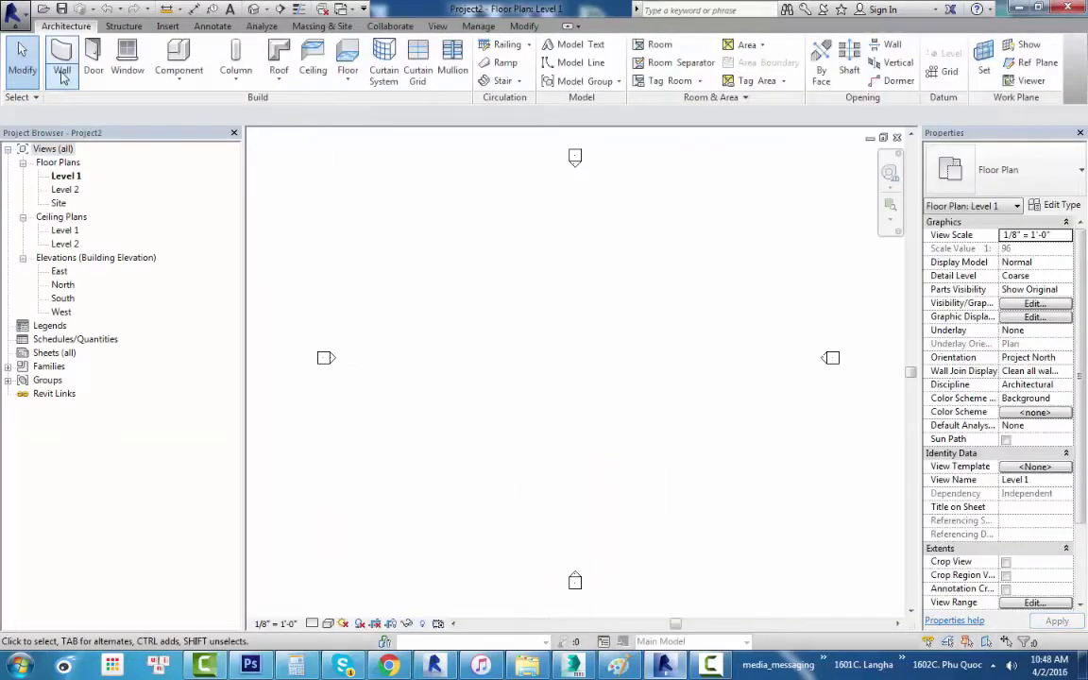
left_click(59, 58)
left_click(439, 345)
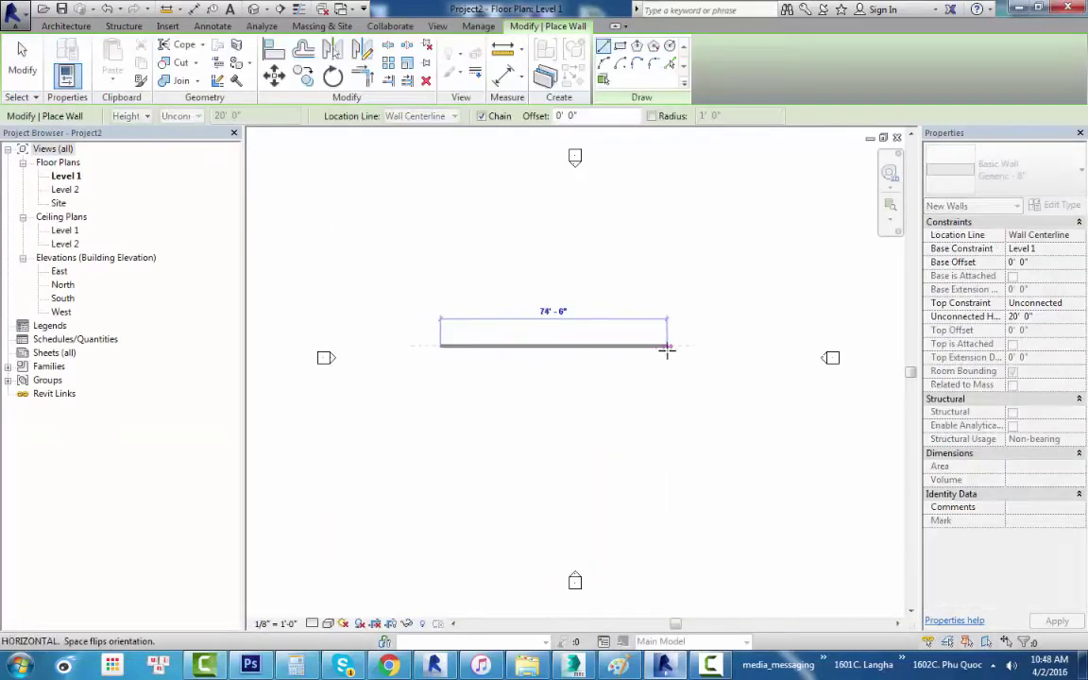
left_click(662, 346)
key("Escape")
key("Escape")
scroll(567, 321, "up", 1)
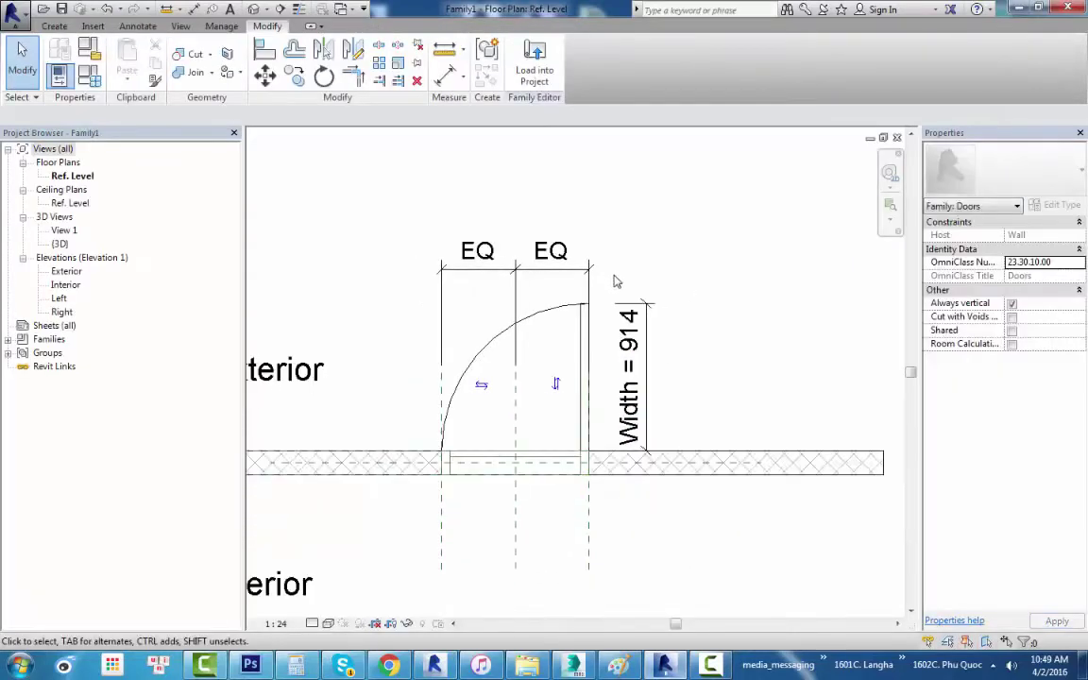
scroll(614, 280, "down", 1)
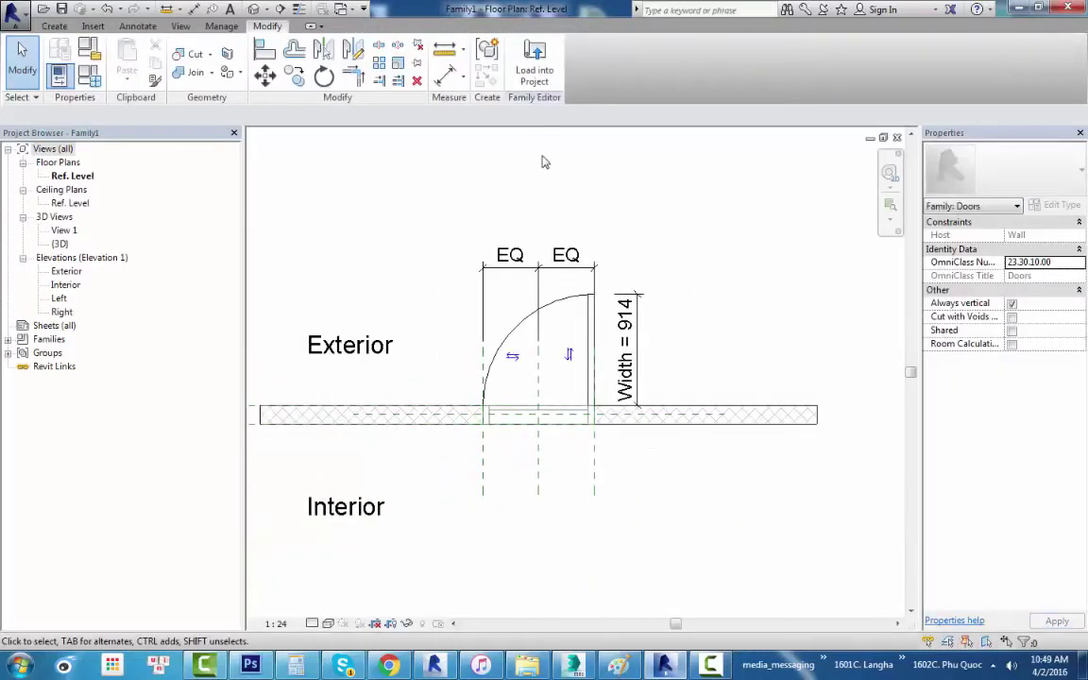
Load the door family into Project2.
left_click(545, 85)
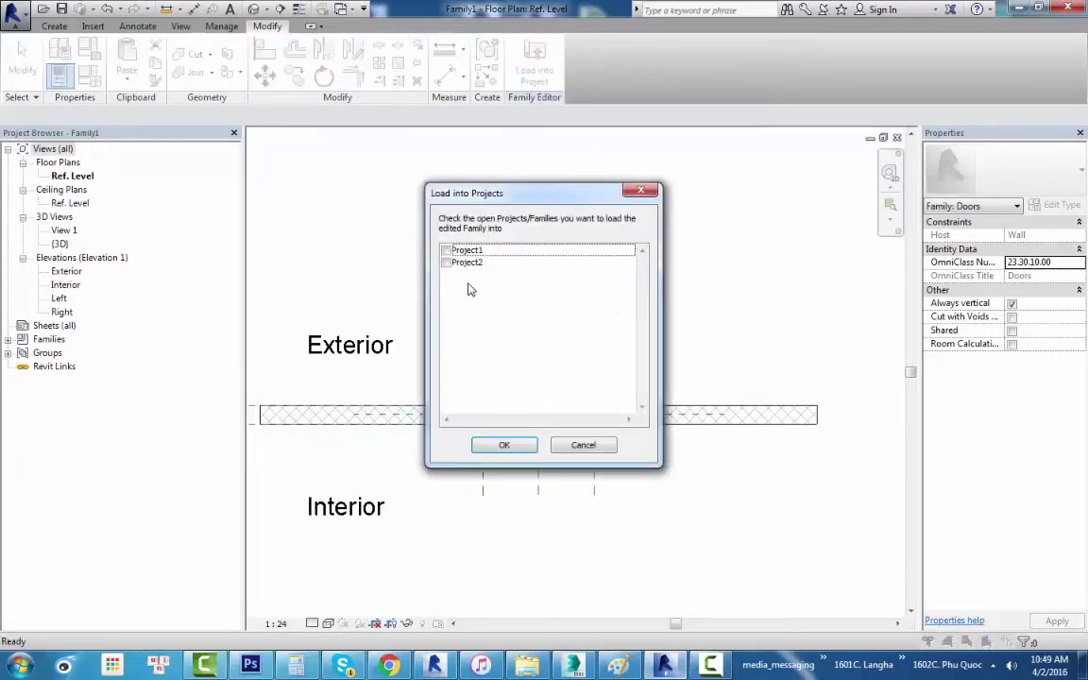
left_click(448, 263)
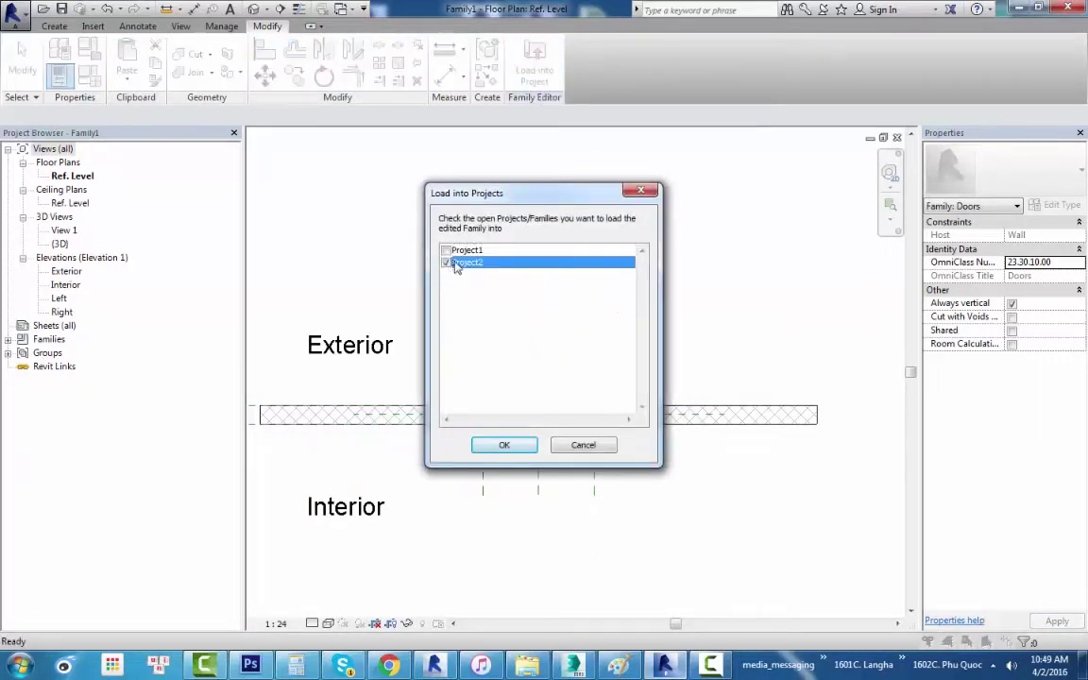
left_click(507, 445)
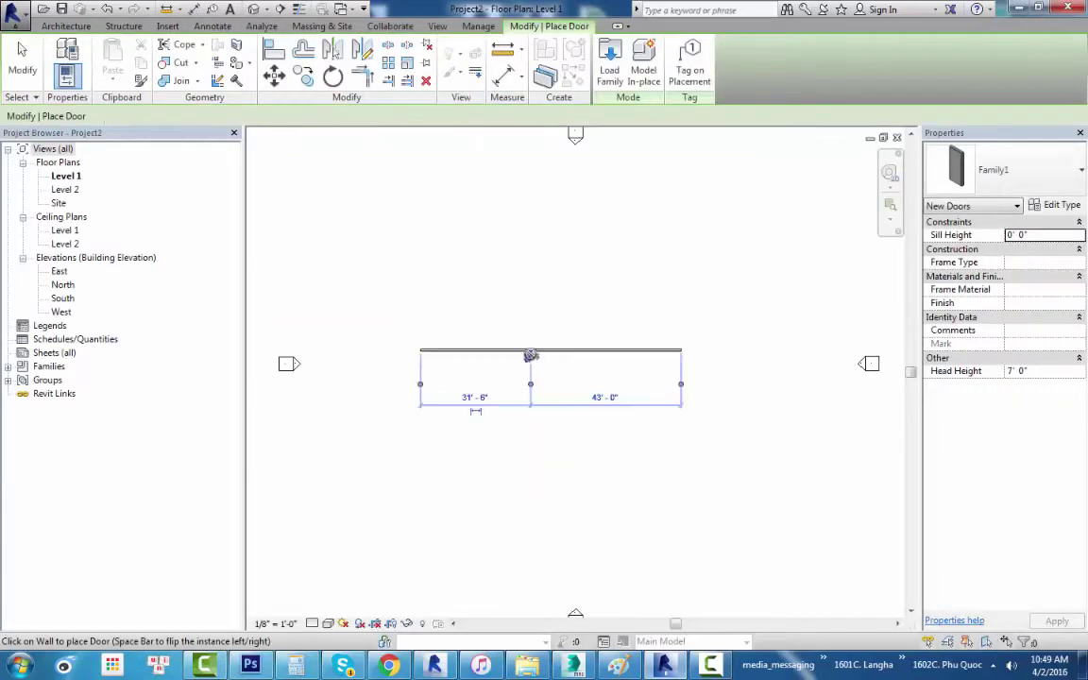
Place one Family1 door in the Level 1 wall and select it.
scroll(491, 331, "up", 2)
scroll(529, 369, "up", 1)
scroll(482, 364, "up", 1)
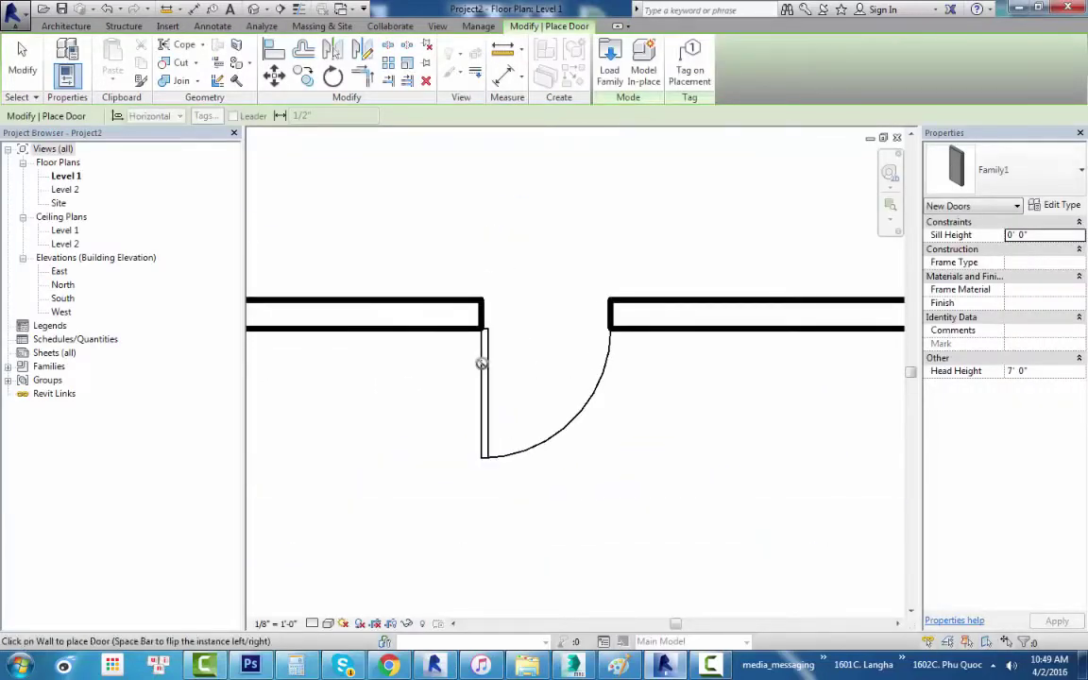
left_click(482, 364)
key("Escape")
key("Escape")
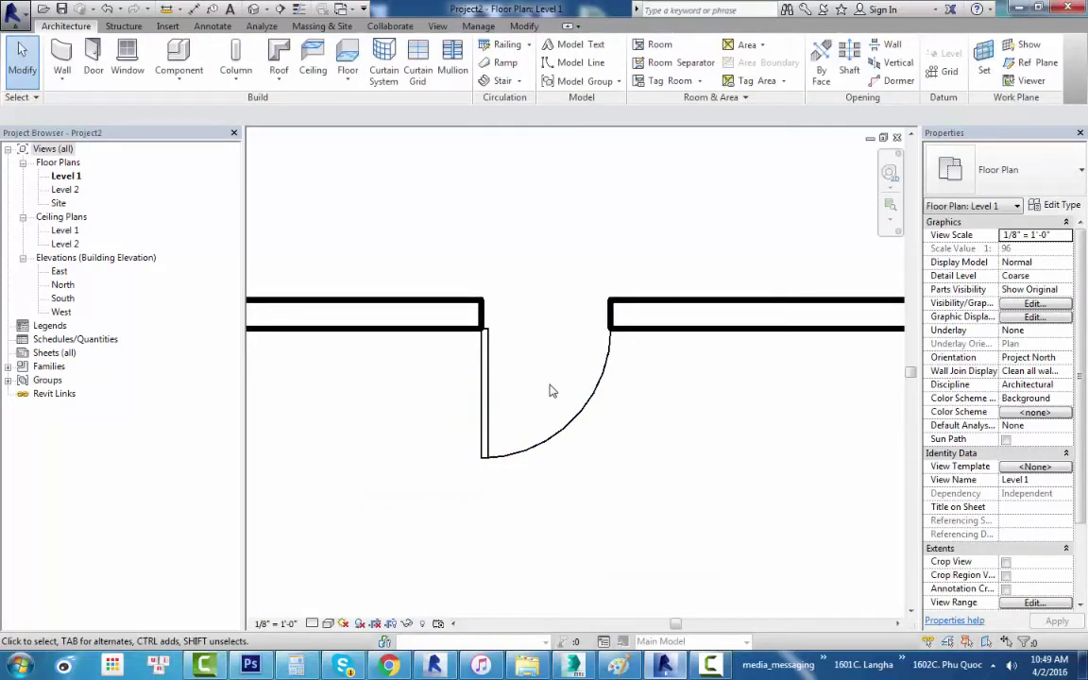
scroll(510, 394, "down", 2)
left_click(462, 388)
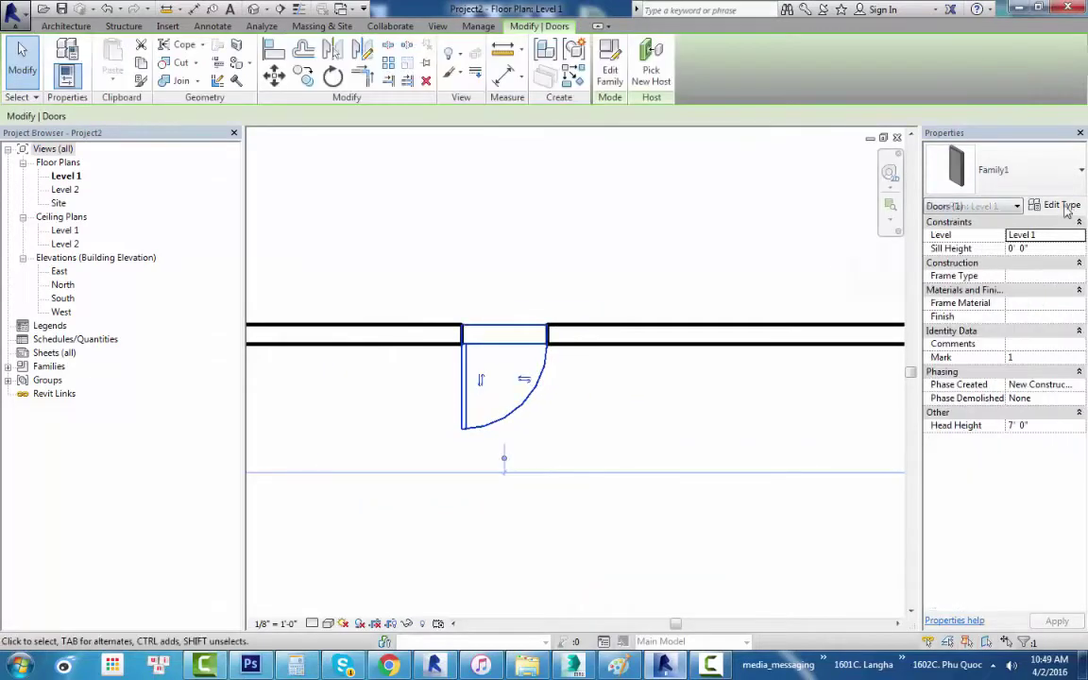
Check the door's type properties and close them unchanged.
left_click(1068, 208)
left_click_drag(557, 121, 746, 129)
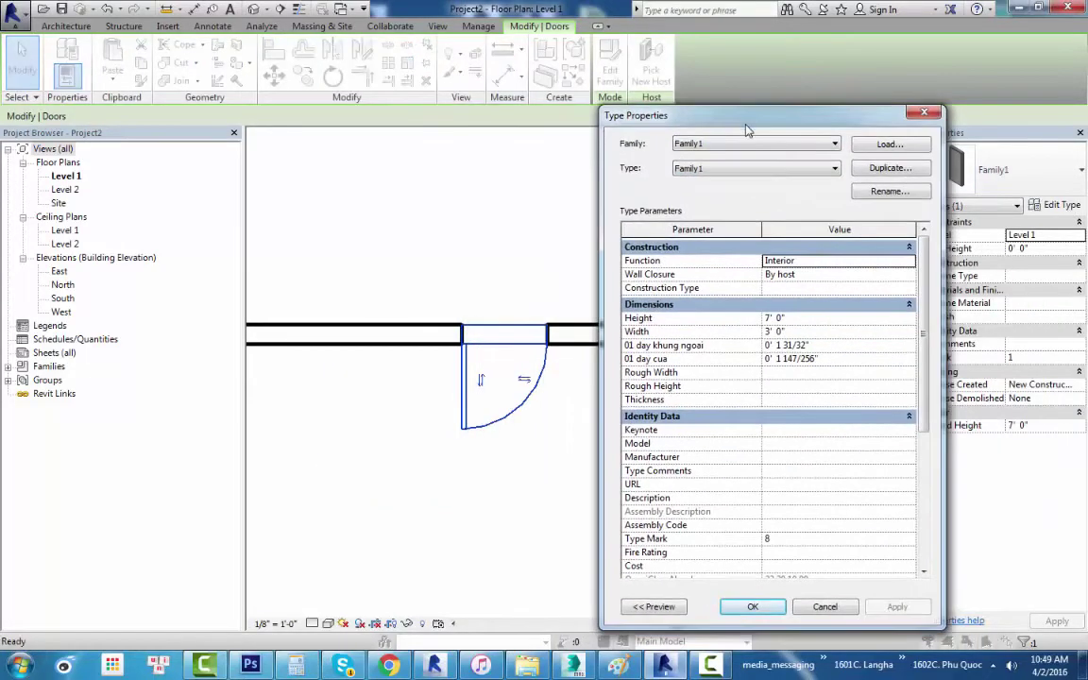
key("Return")
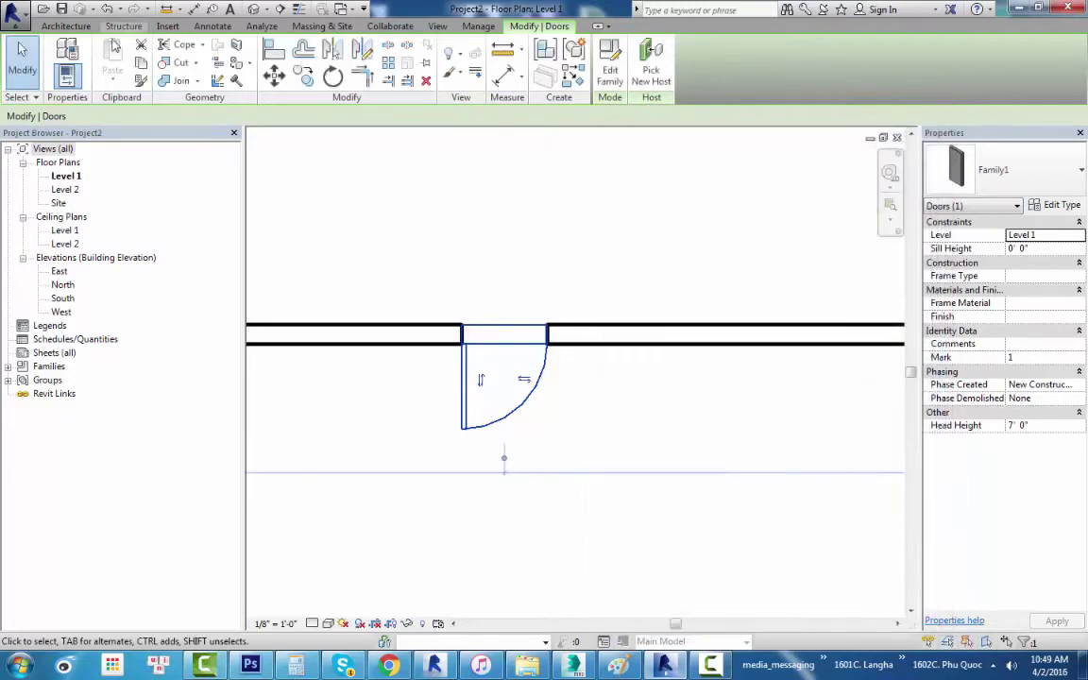
Set the project length units to Millimeters.
key("n")
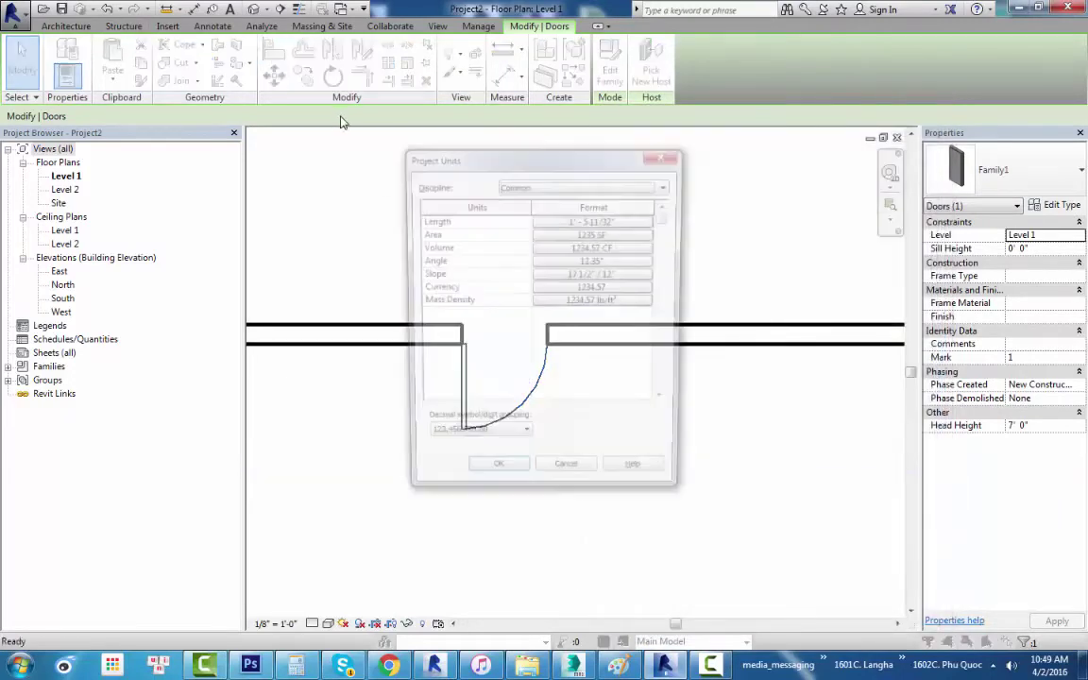
left_click(591, 219)
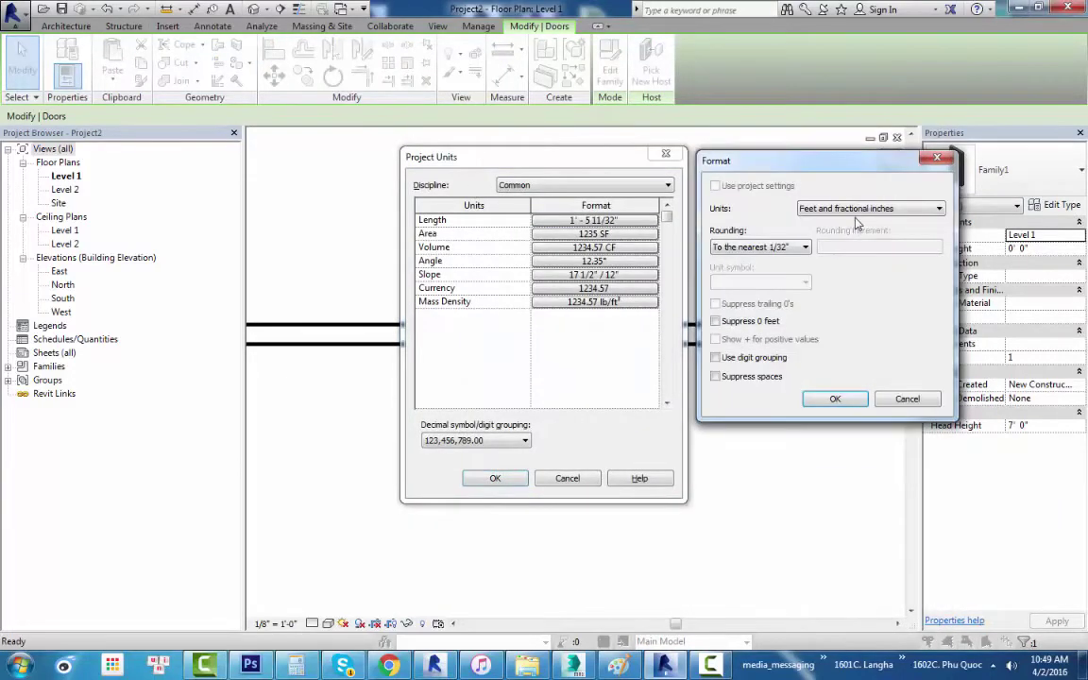
left_click(860, 209)
left_click(850, 289)
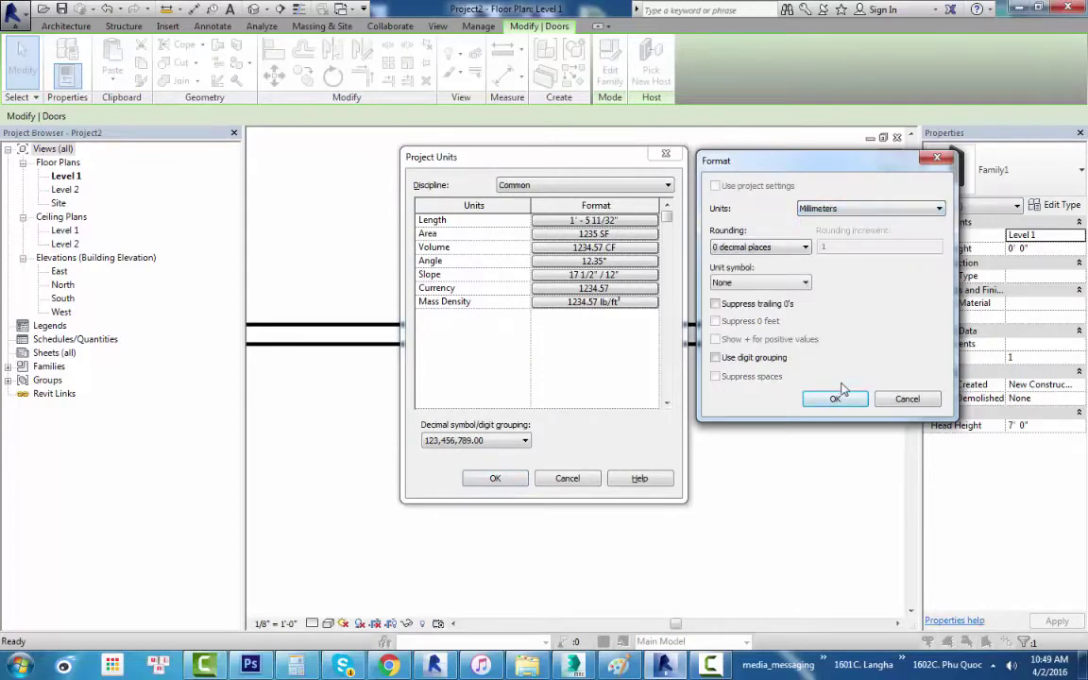
left_click(836, 398)
left_click(495, 478)
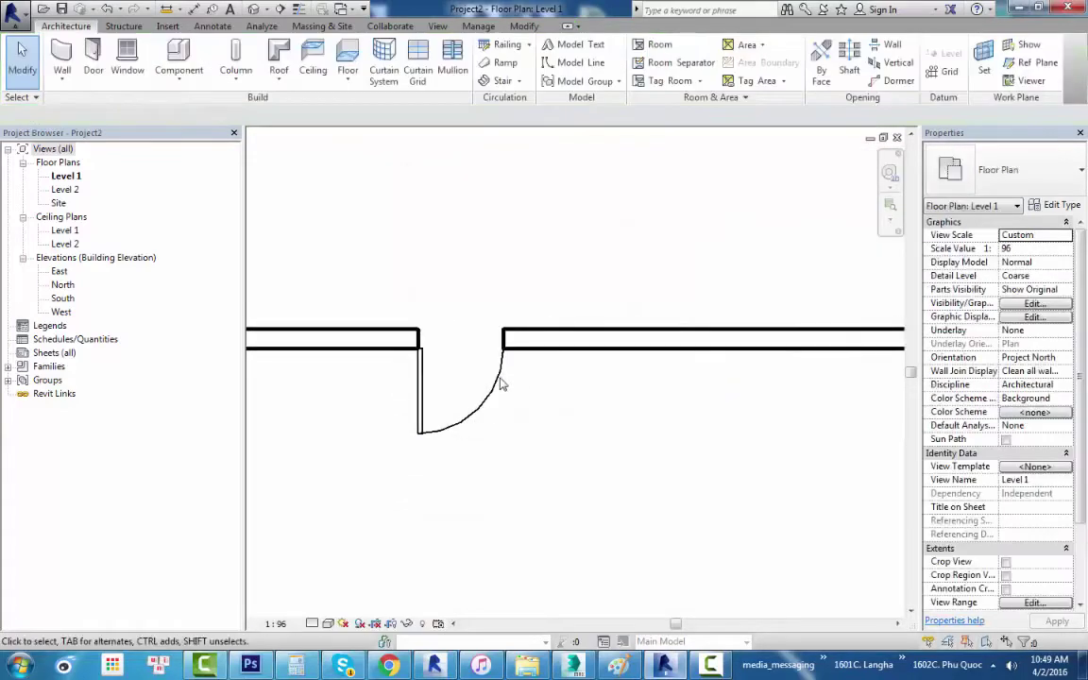
Give the Family1 door type Height 2200 and Width 900.
left_click(501, 383)
left_click(1056, 205)
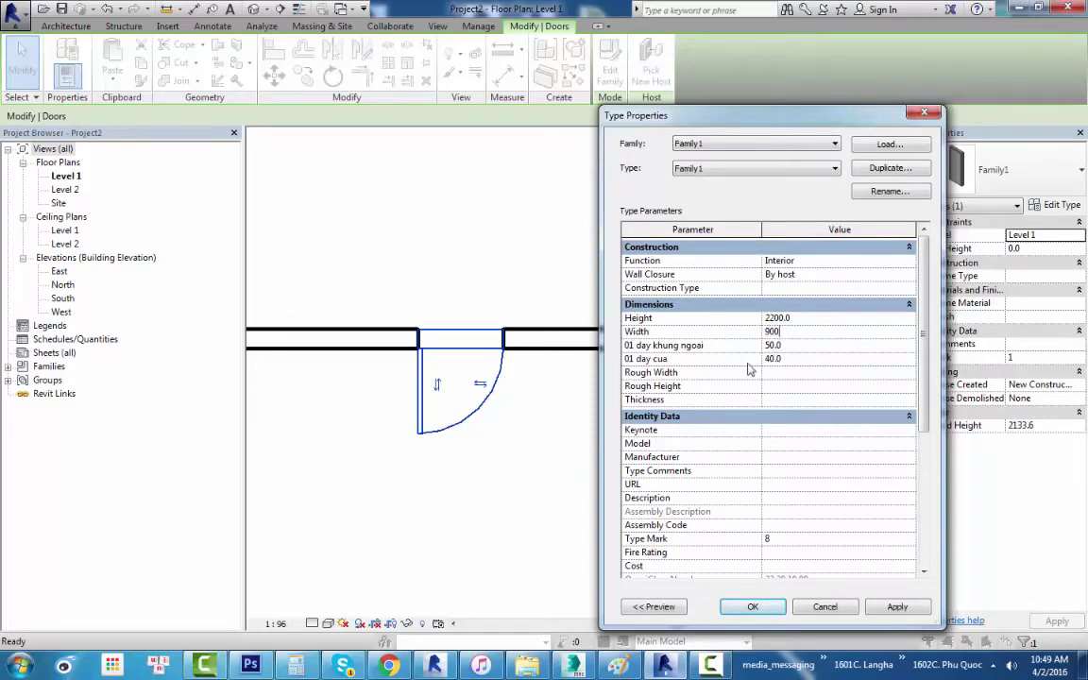
left_click(756, 608)
left_click(534, 396)
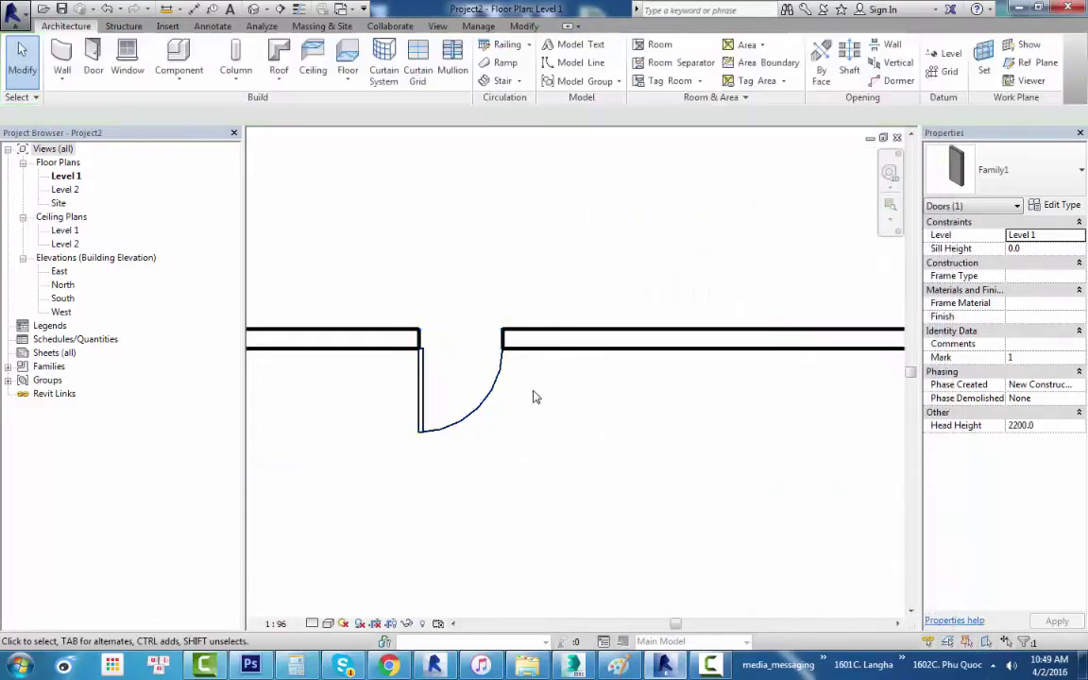
Open the {3D} view and orbit to show the Family1 door in the Generic - 8" wall.
left_click(256, 9)
mouse_move(466, 250)
middle_mouse_down("shift")
mouse_move(545, 337)
mouse_move(726, 281)
mouse_move(371, 374)
mouse_move(689, 425)
mouse_move(763, 376)
middle_mouse_up("shift")
scroll(727, 387, "up", 2)
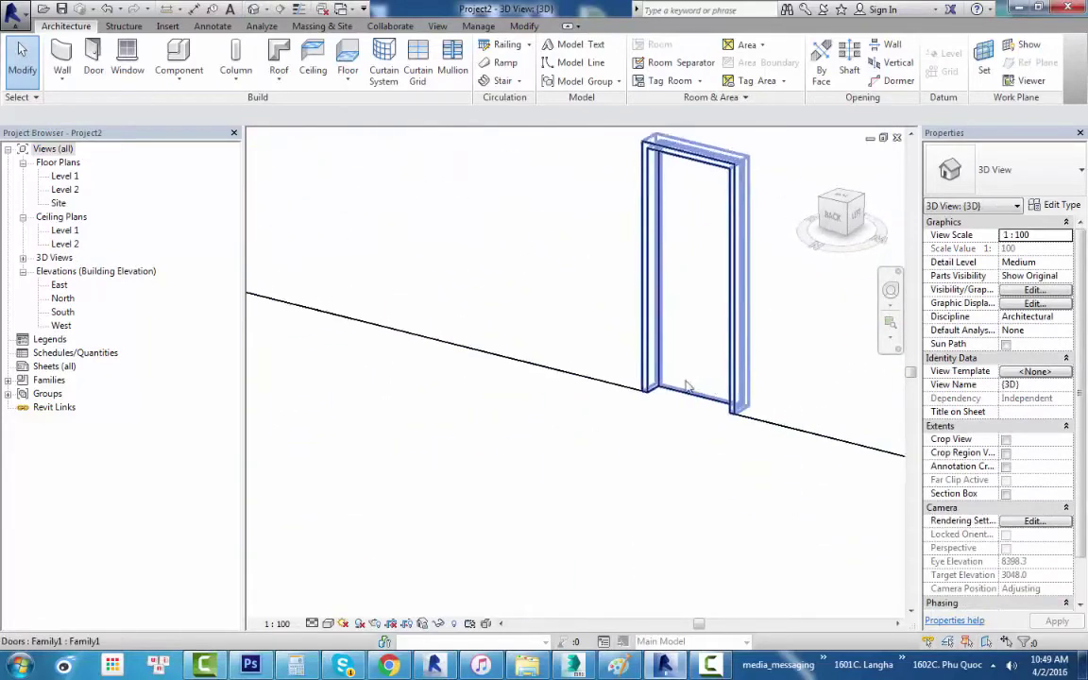
scroll(655, 407, "up", 2)
scroll(481, 412, "down", 3)
mouse_move(481, 412)
middle_mouse_down("shift")
mouse_move(614, 280)
mouse_move(685, 327)
mouse_move(670, 376)
mouse_move(574, 321)
mouse_move(548, 540)
mouse_move(484, 475)
mouse_move(518, 439)
mouse_move(553, 482)
middle_mouse_up("shift")
scroll(533, 508, "up", 1)
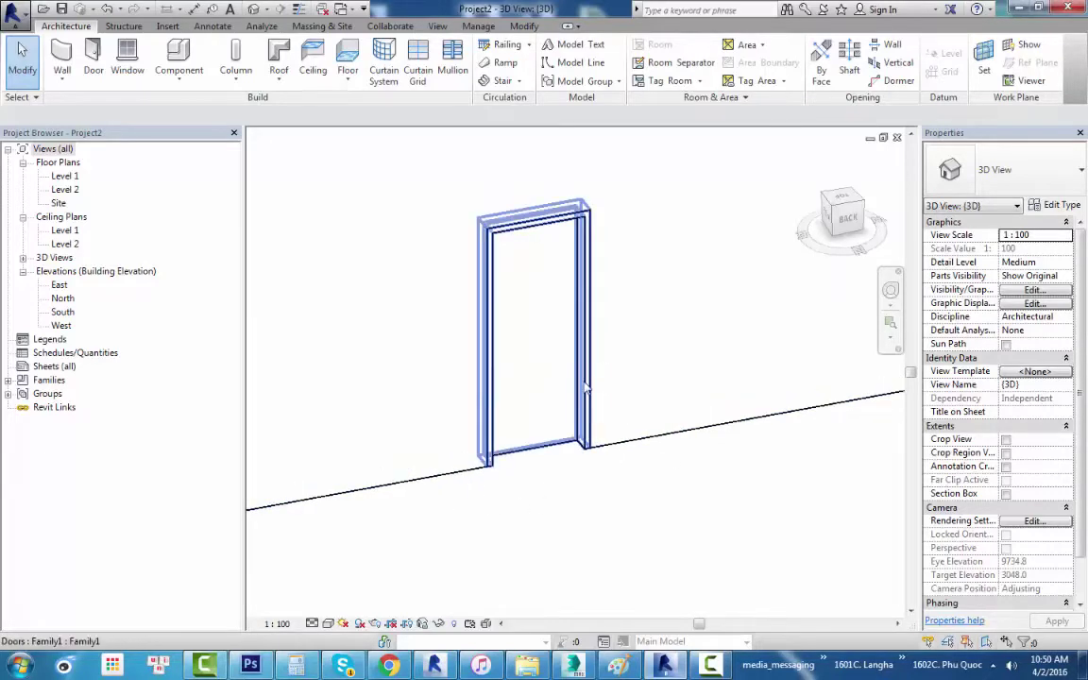
scroll(543, 433, "down", 2)
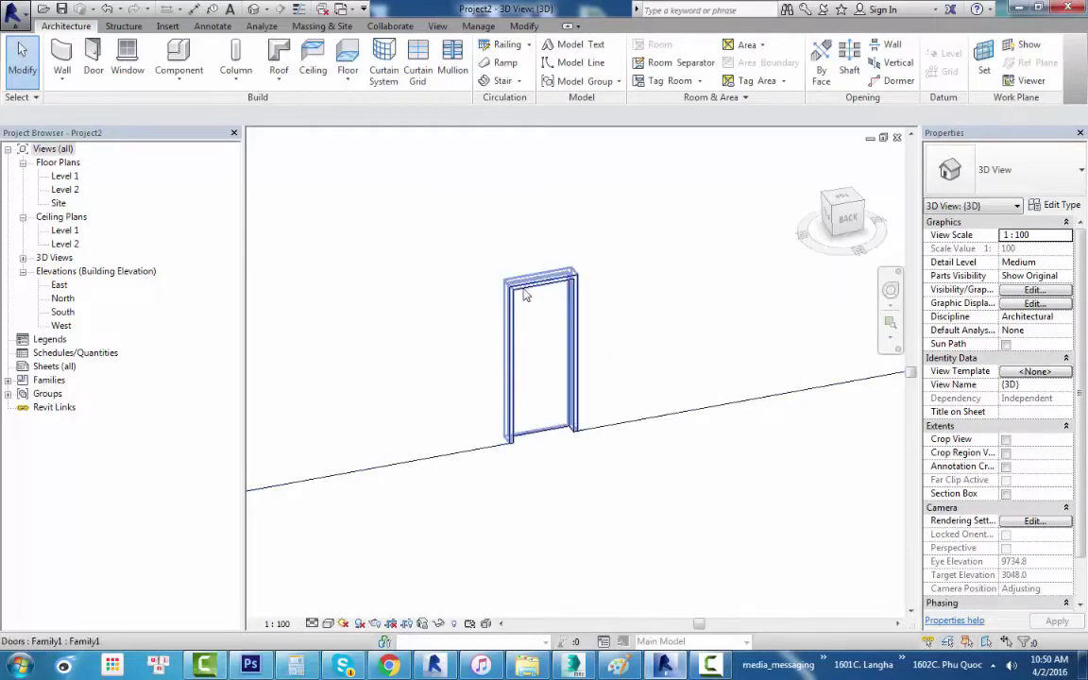
scroll(565, 299, "up", 2)
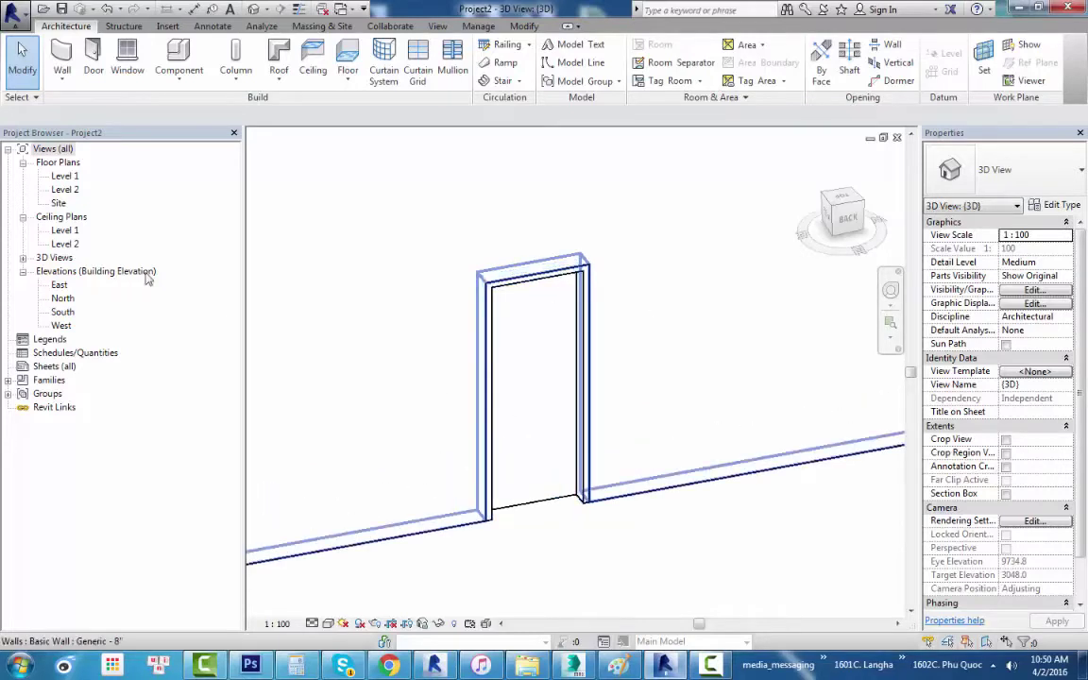
left_click(711, 666)
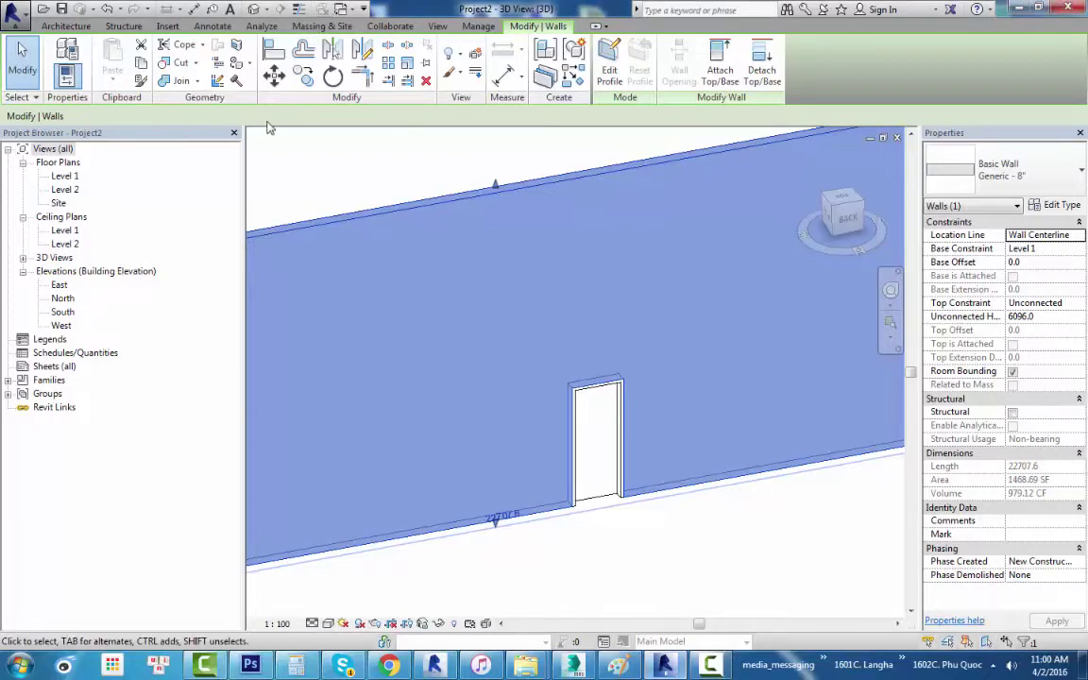
Create a new family from the Window.rft template.
left_click(15, 14)
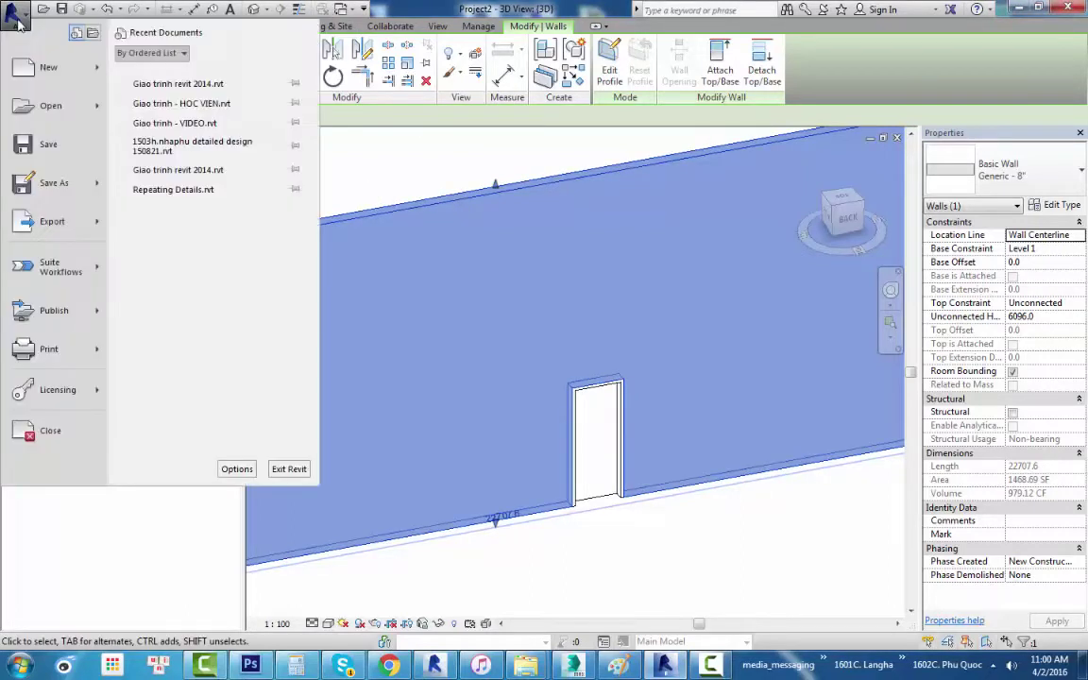
mouse_move(49, 68)
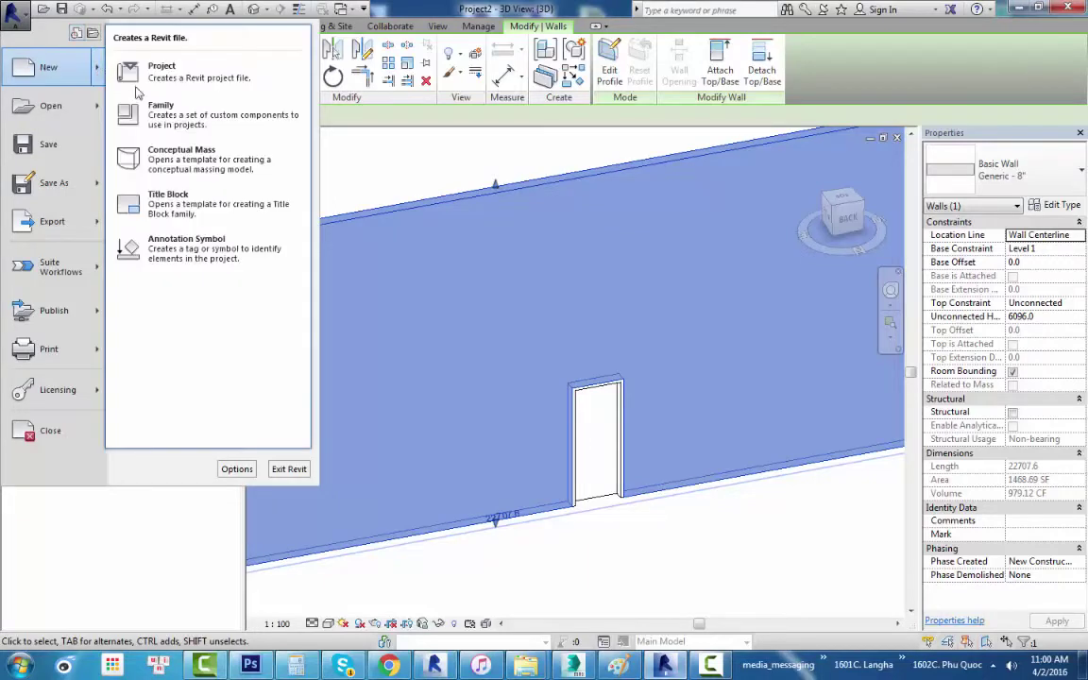
left_click(187, 120)
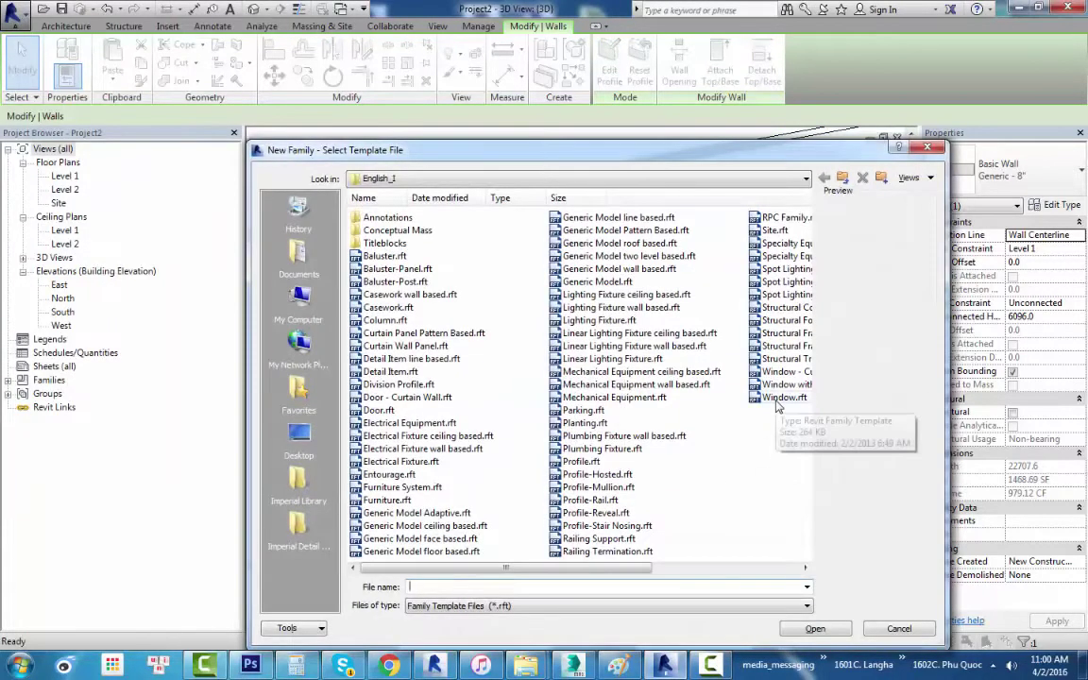
left_click(780, 399)
left_click(814, 629)
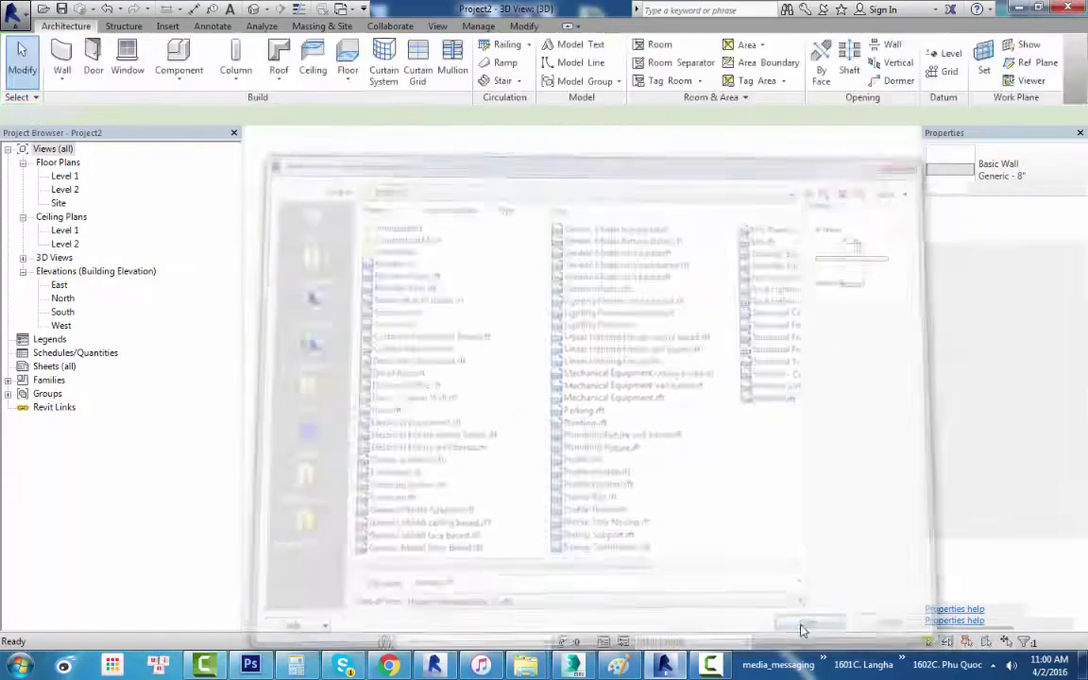
View the family in 3D, orbiting to see the template wall's opening.
left_click(254, 9)
mouse_move(432, 316)
middle_mouse_down("shift")
mouse_move(636, 369)
mouse_move(559, 418)
middle_mouse_up("shift")
scroll(526, 400, "up", 3)
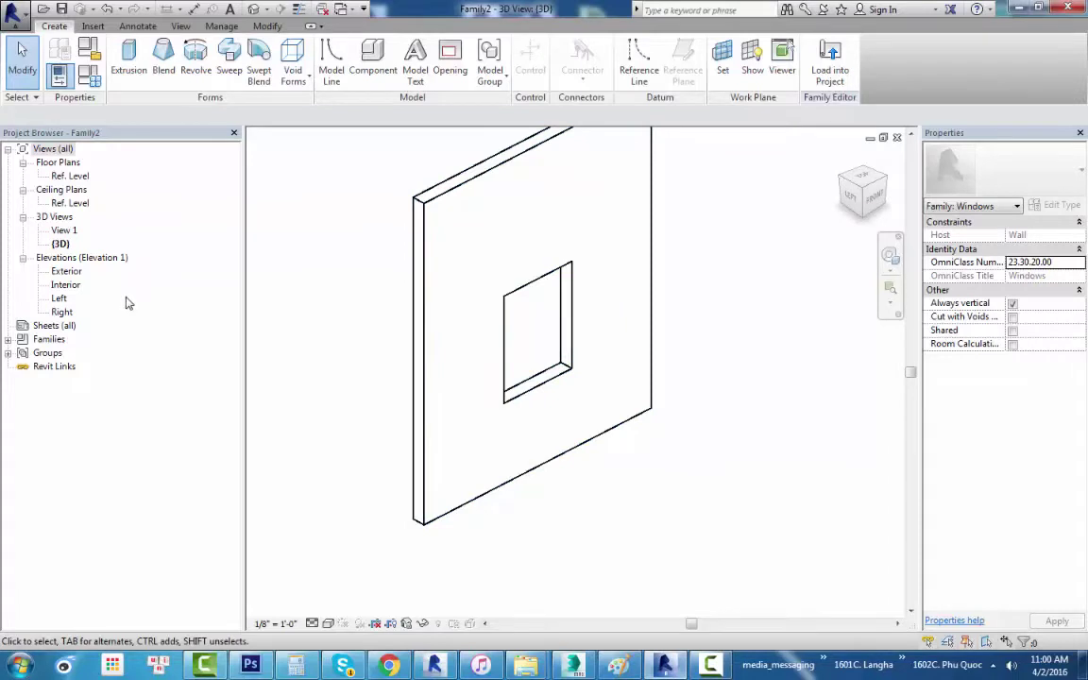
left_click(710, 666)
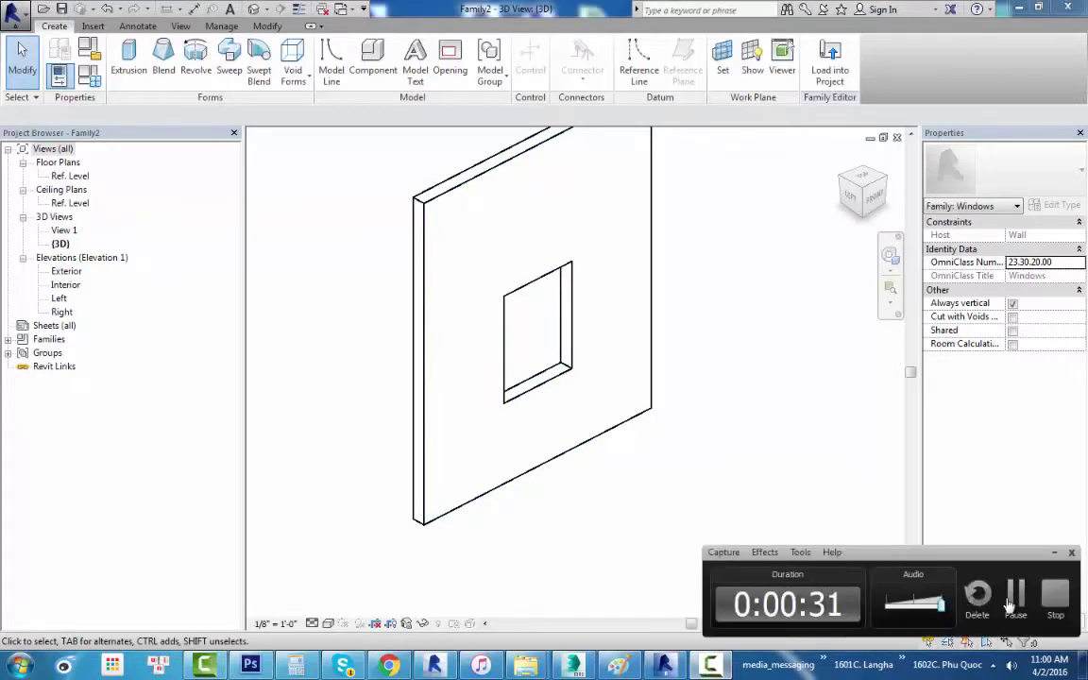
left_click(1009, 603)
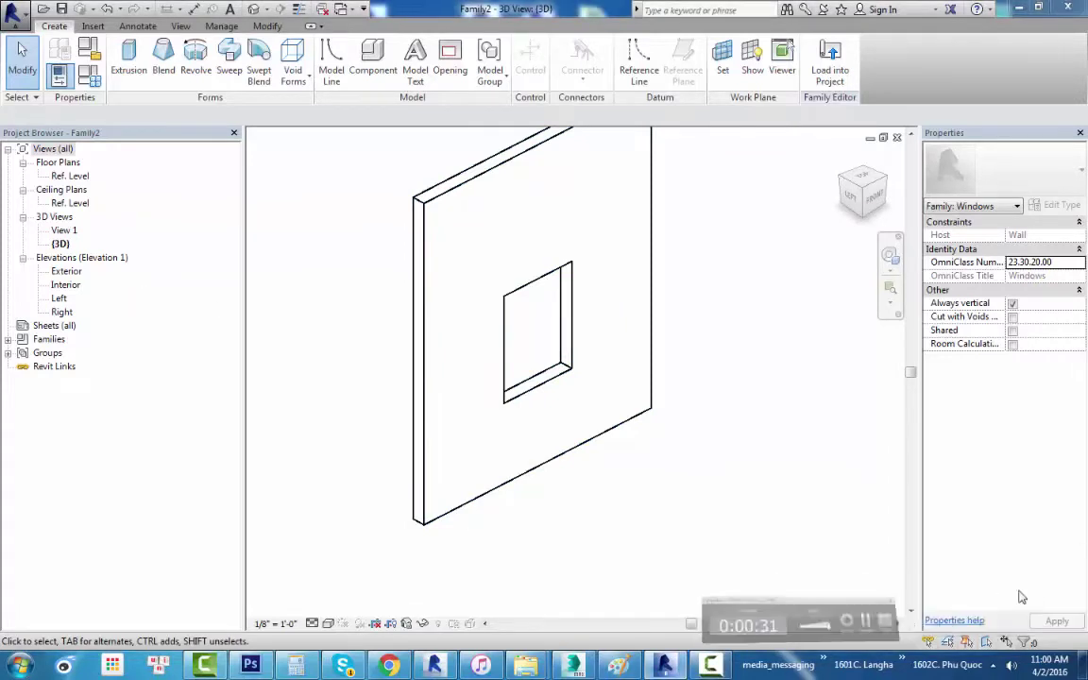
Open the Exterior elevation and frame the window opening.
double_click(66, 271)
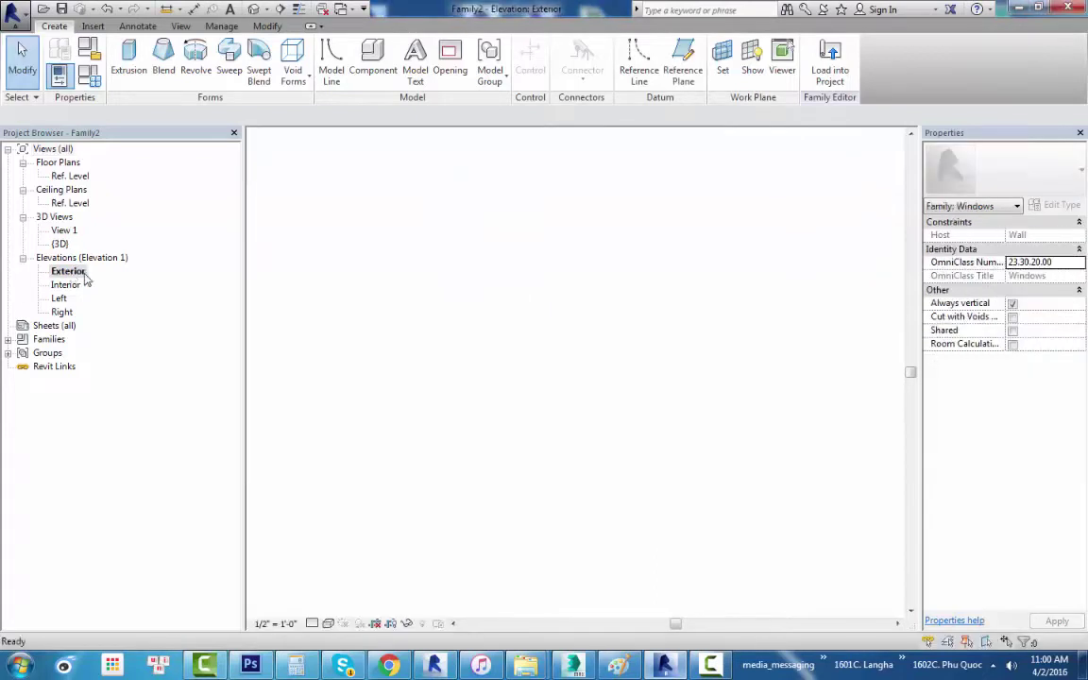
scroll(463, 274, "up", 2)
middle_click_drag(463, 274, 500, 316)
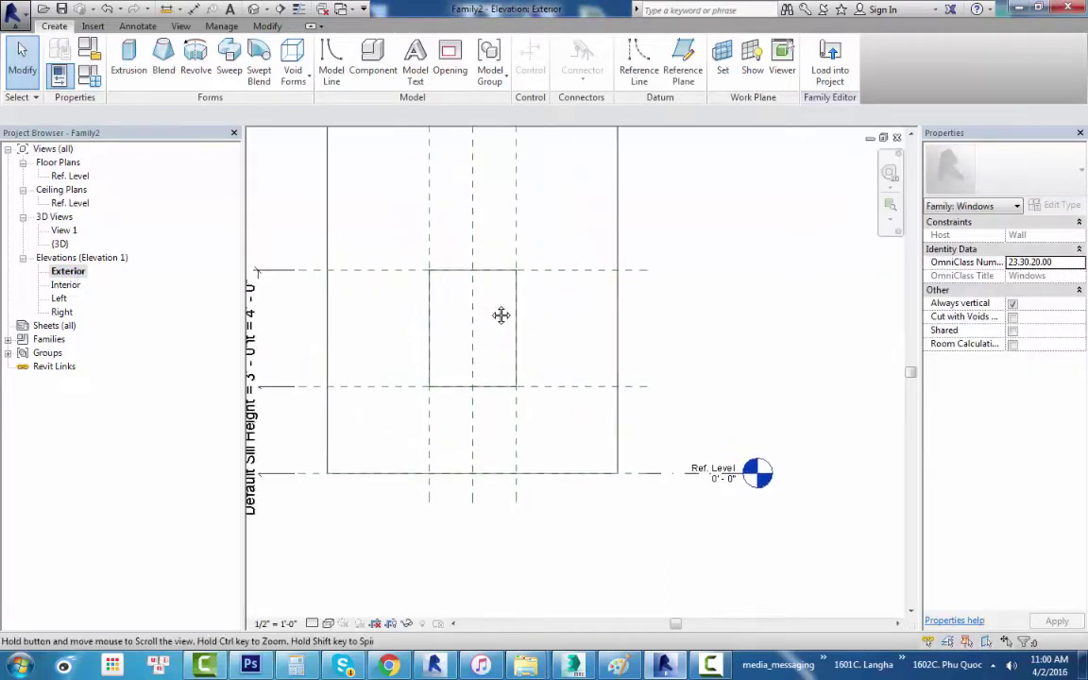
scroll(328, 345, "up", 1)
scroll(396, 345, "up", 1)
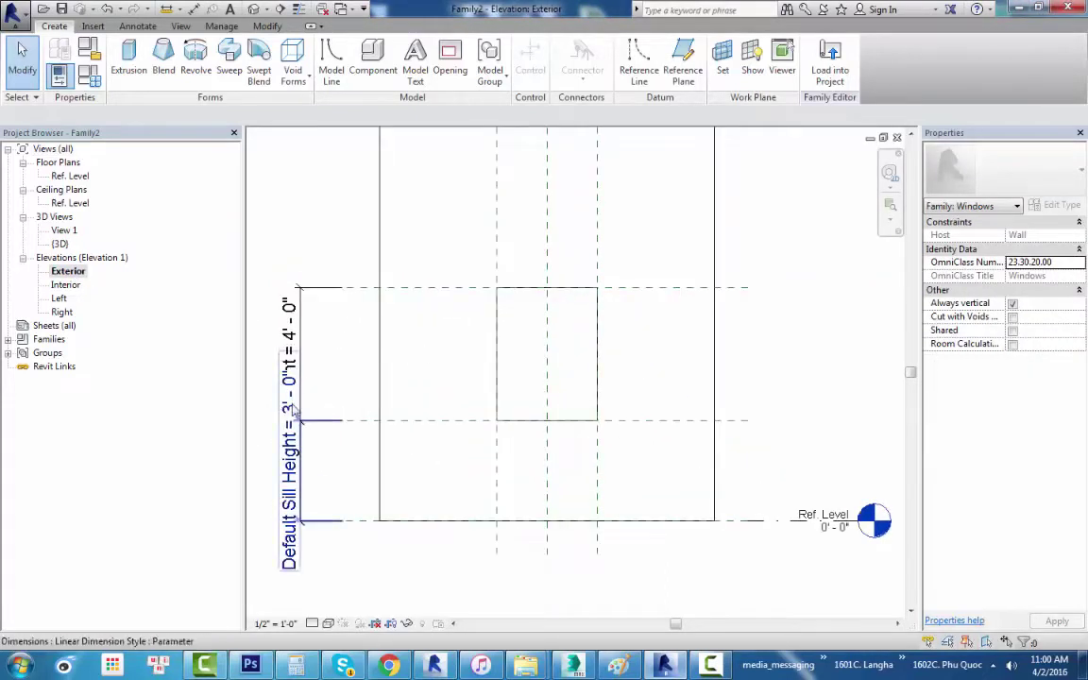
left_click(328, 624)
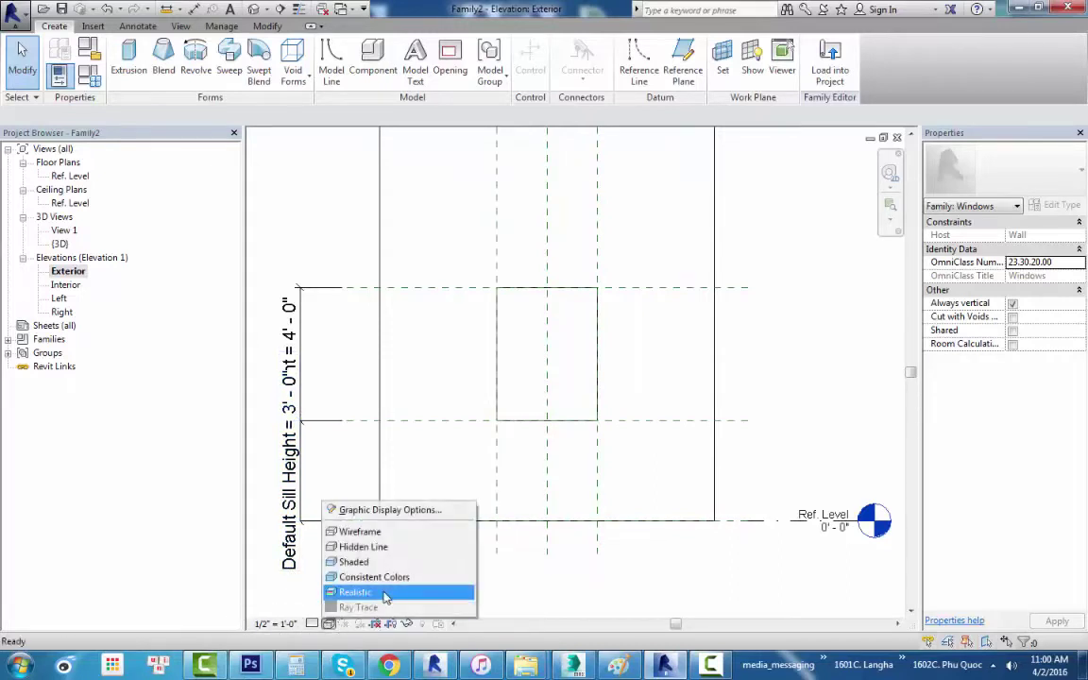
left_click(373, 545)
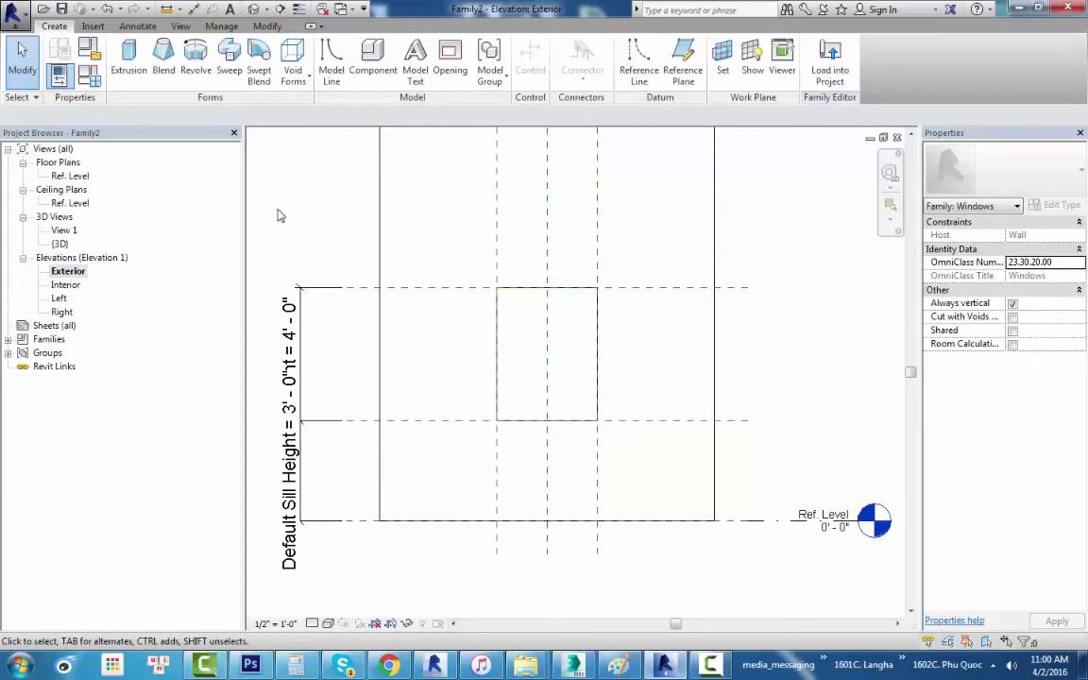
Set the family's length units to Millimeters via UN.
key("u")
key("n")
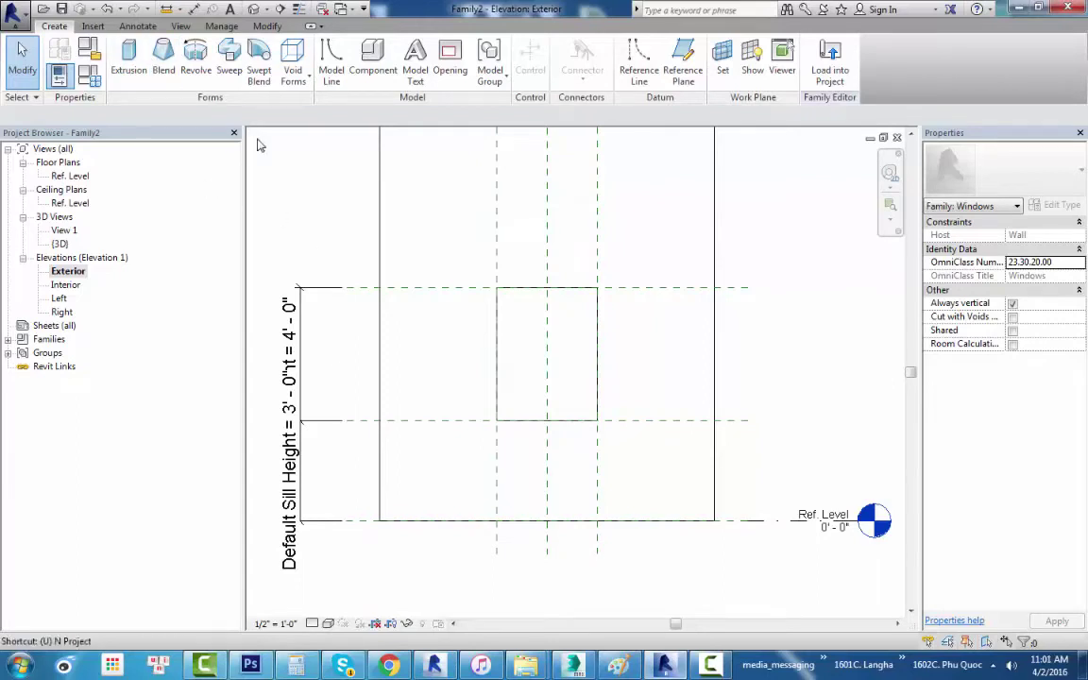
left_click(624, 220)
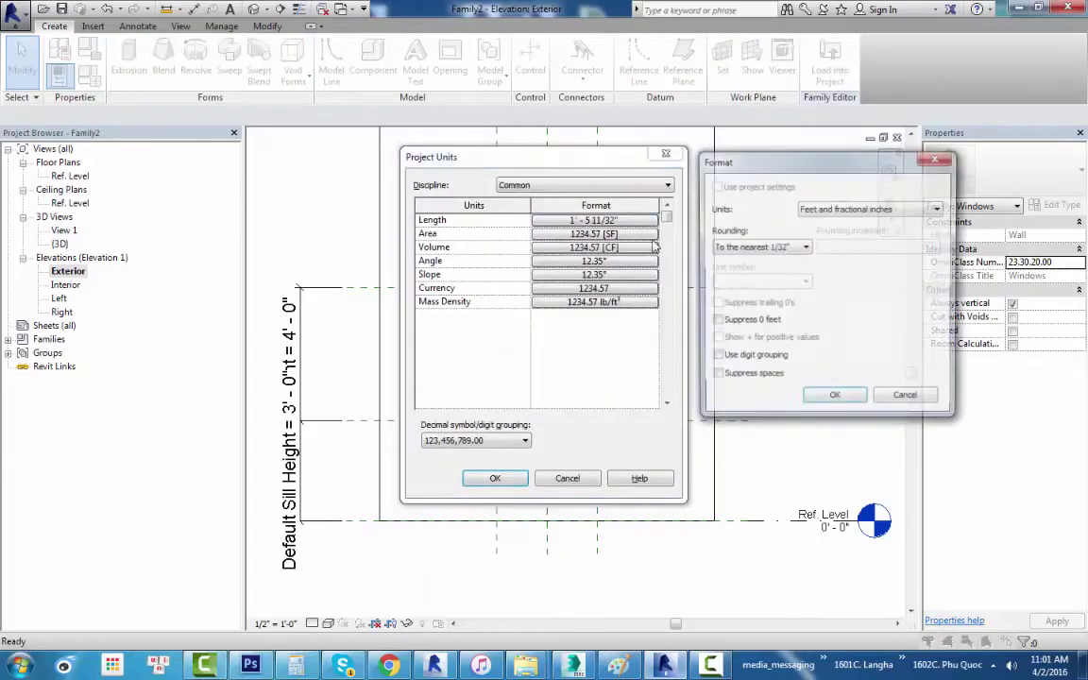
left_click(841, 209)
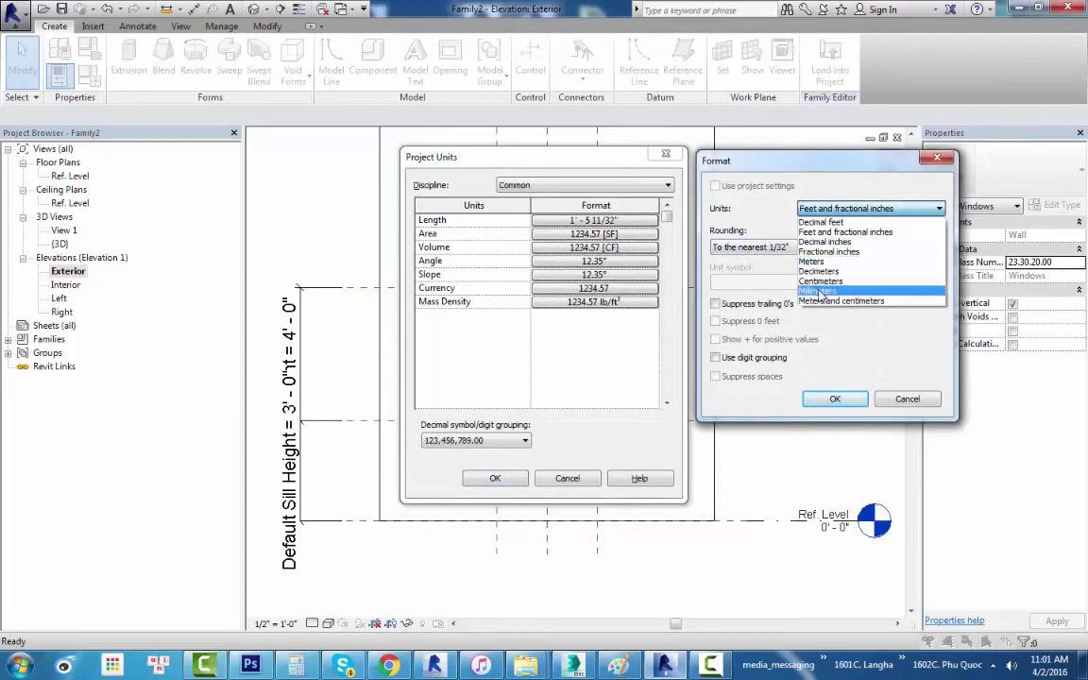
left_click(818, 291)
left_click(824, 401)
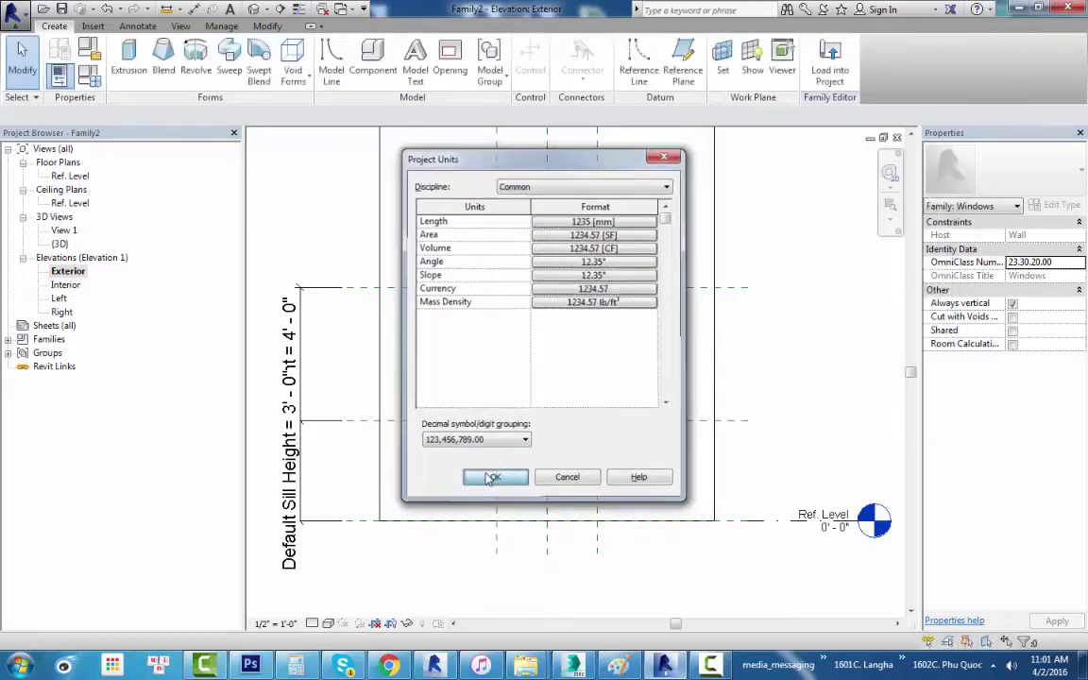
left_click(495, 478)
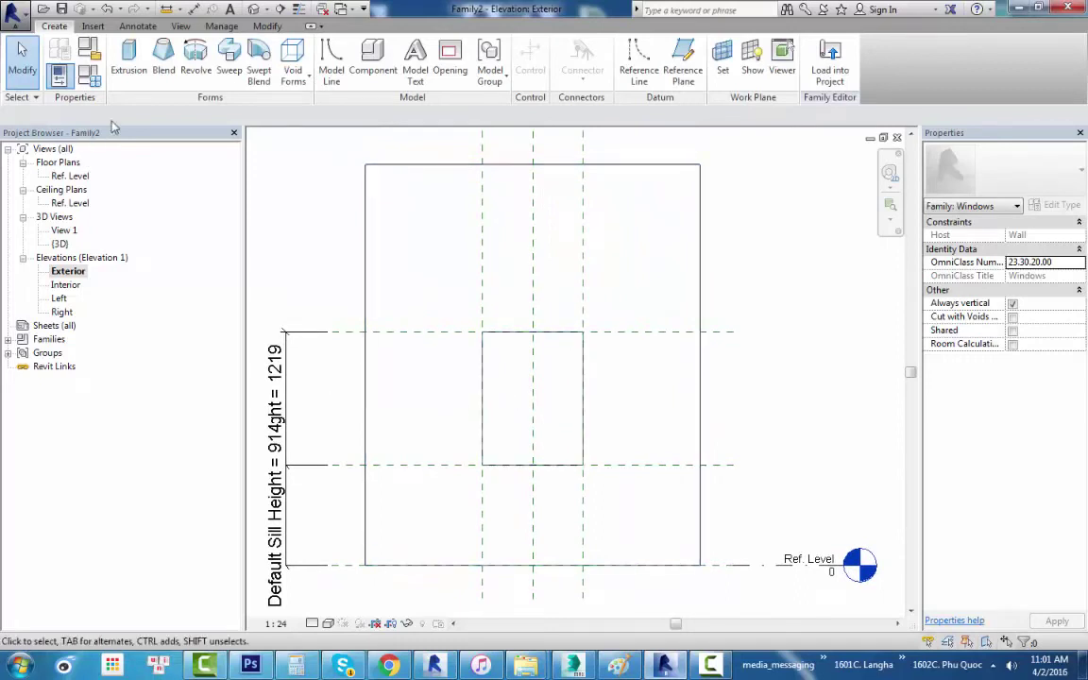
Start an extrusion sketch with a rectangle tracing the opening, locking all four edges.
left_click(117, 52)
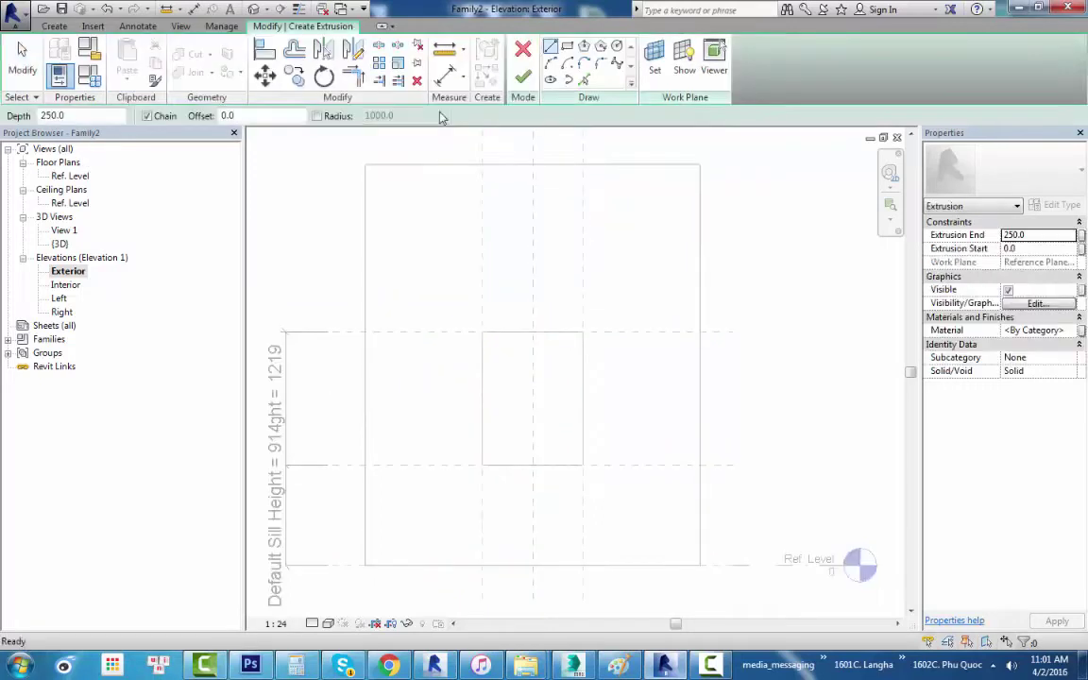
left_click(567, 47)
scroll(487, 332, "up", 1)
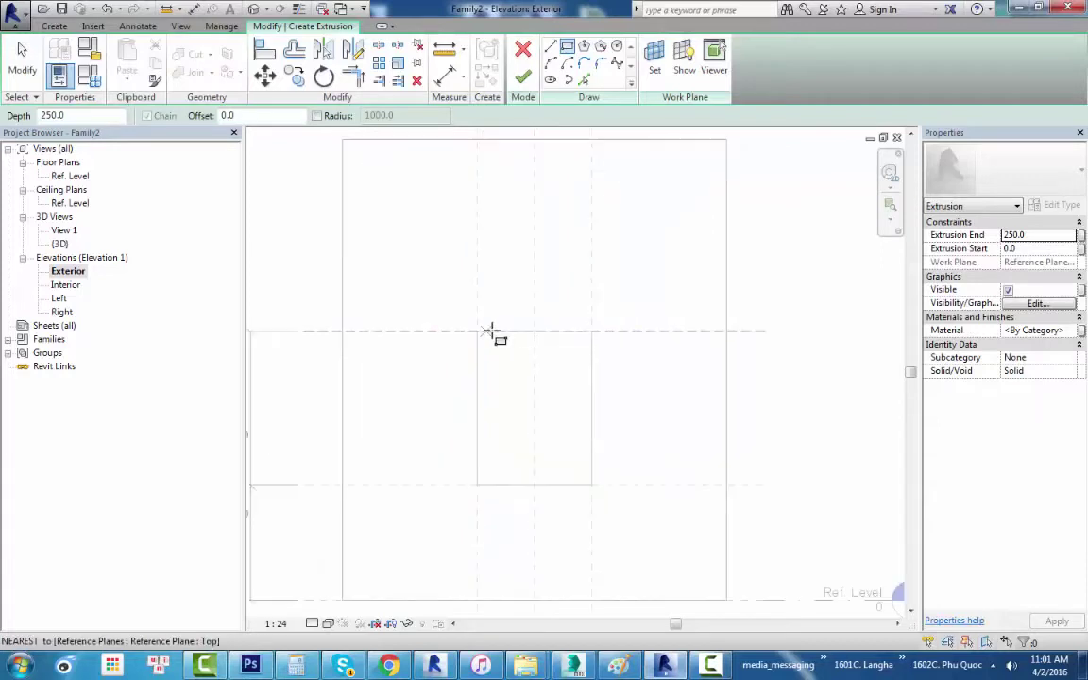
left_click(478, 333)
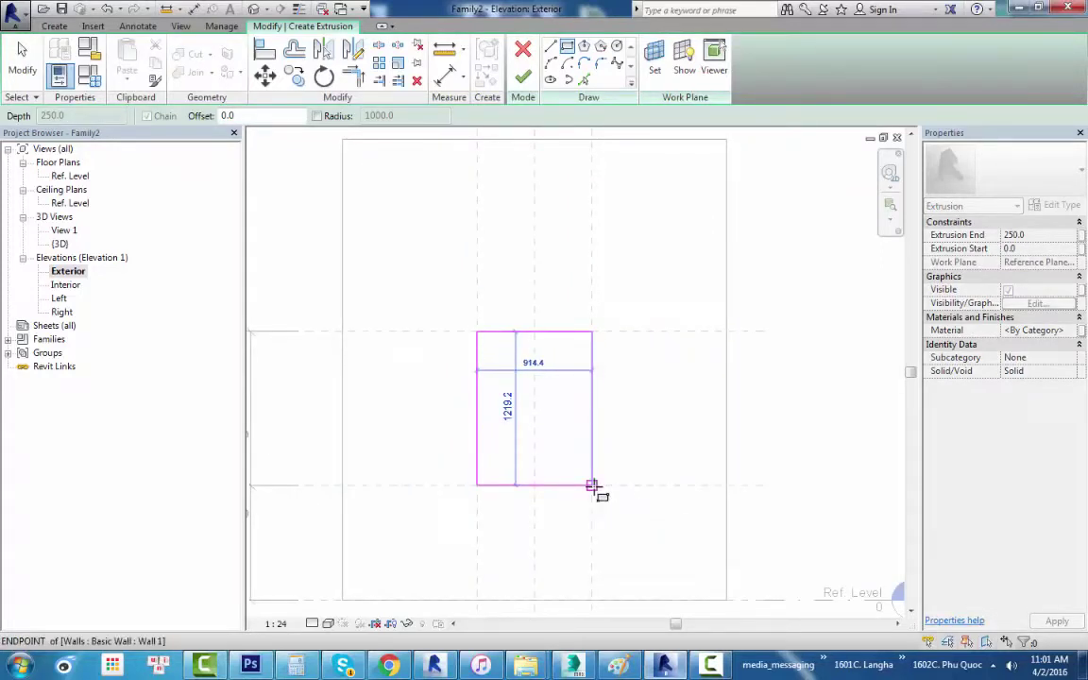
left_click(592, 485)
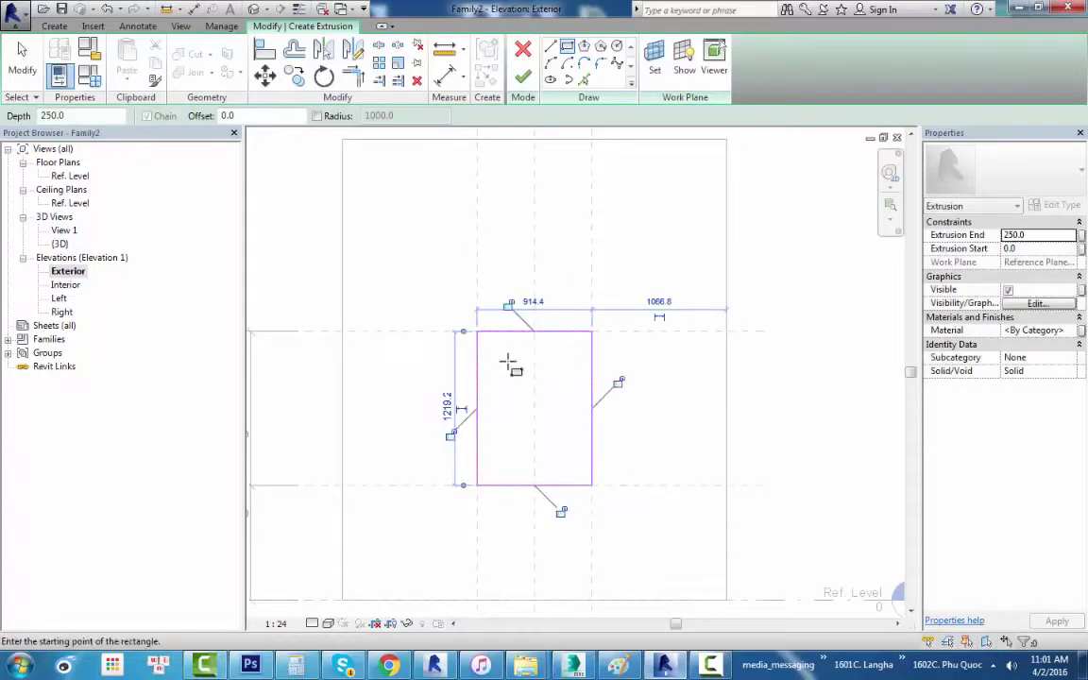
left_click(450, 434)
left_click(563, 512)
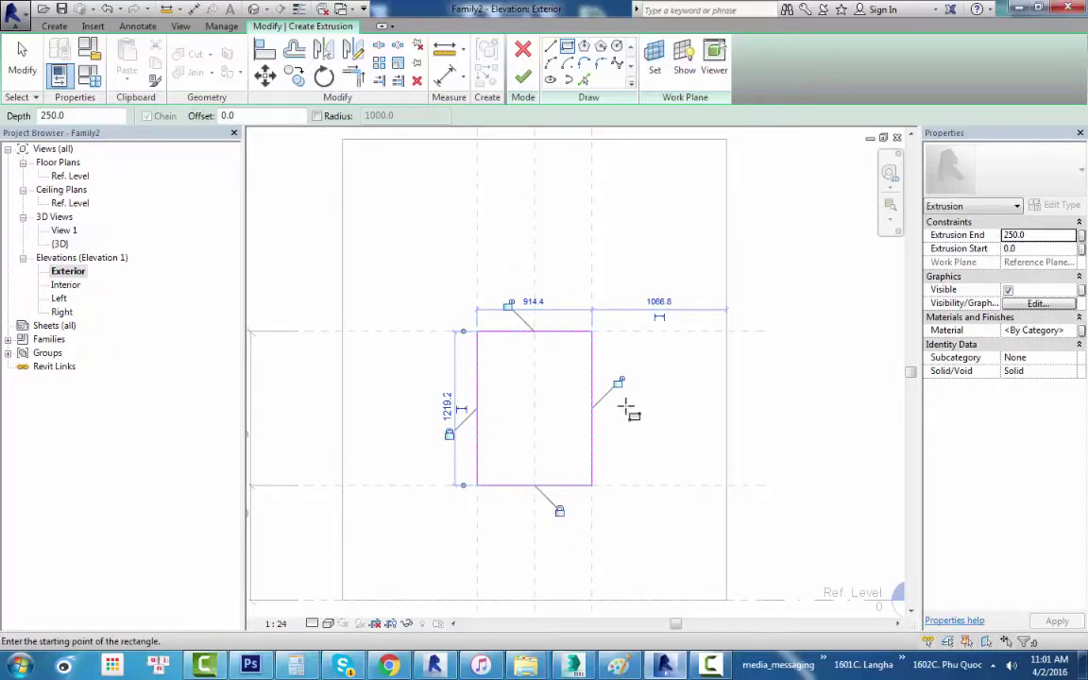
left_click(620, 382)
left_click(508, 305)
type("-50")
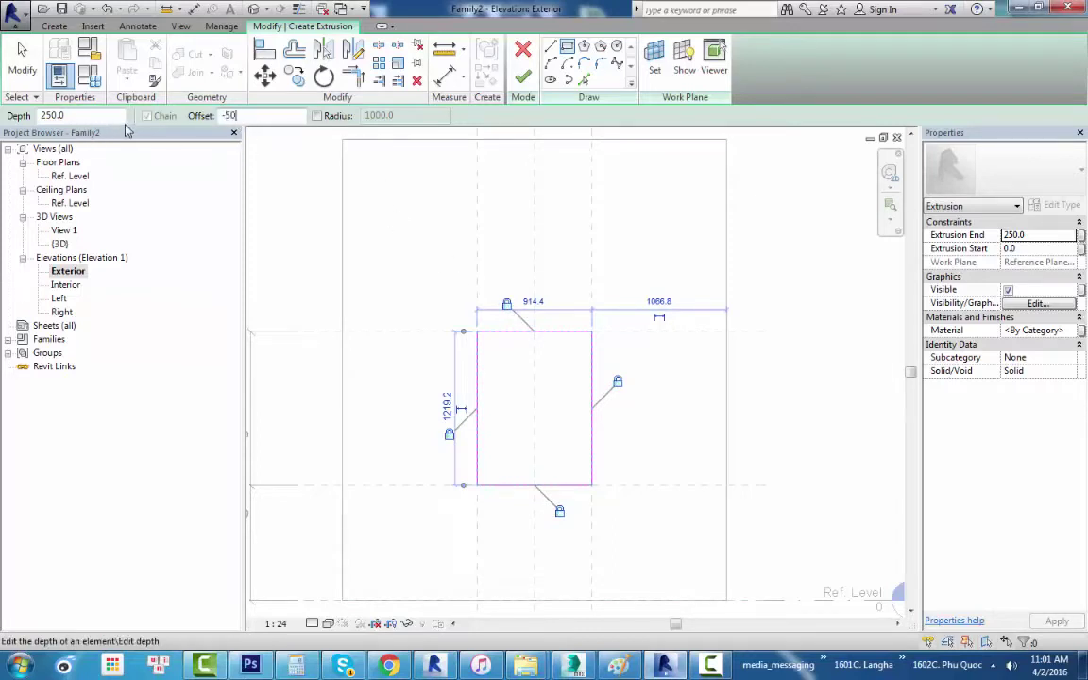
Draw an inner rectangle inset 50 mm from the outer one.
left_click(477, 331)
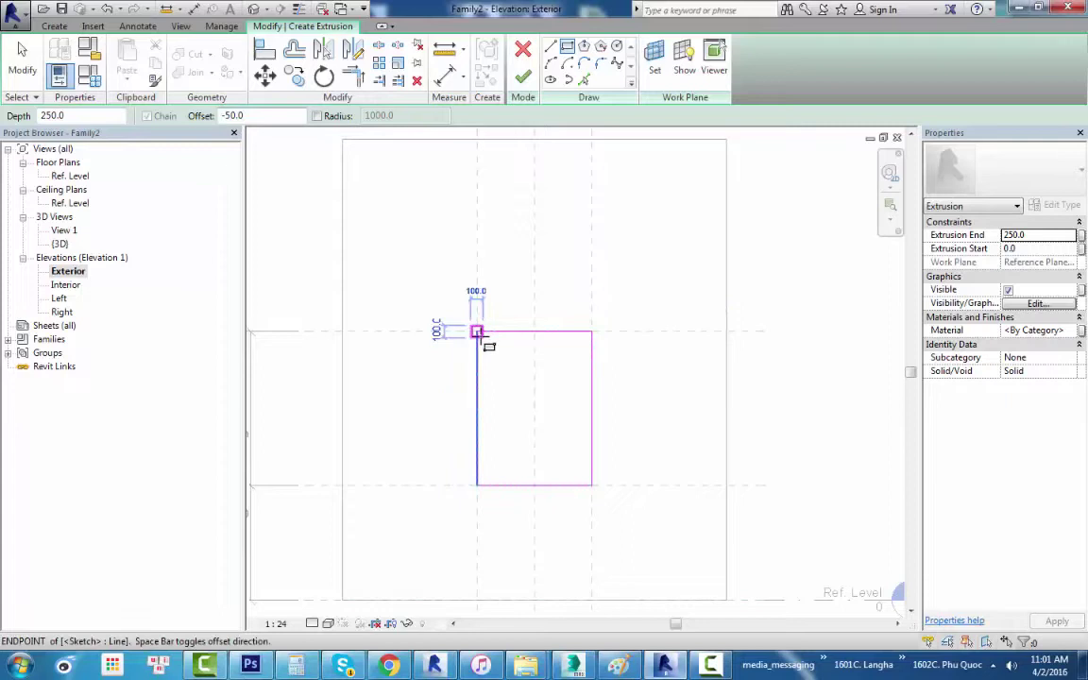
left_click(592, 484)
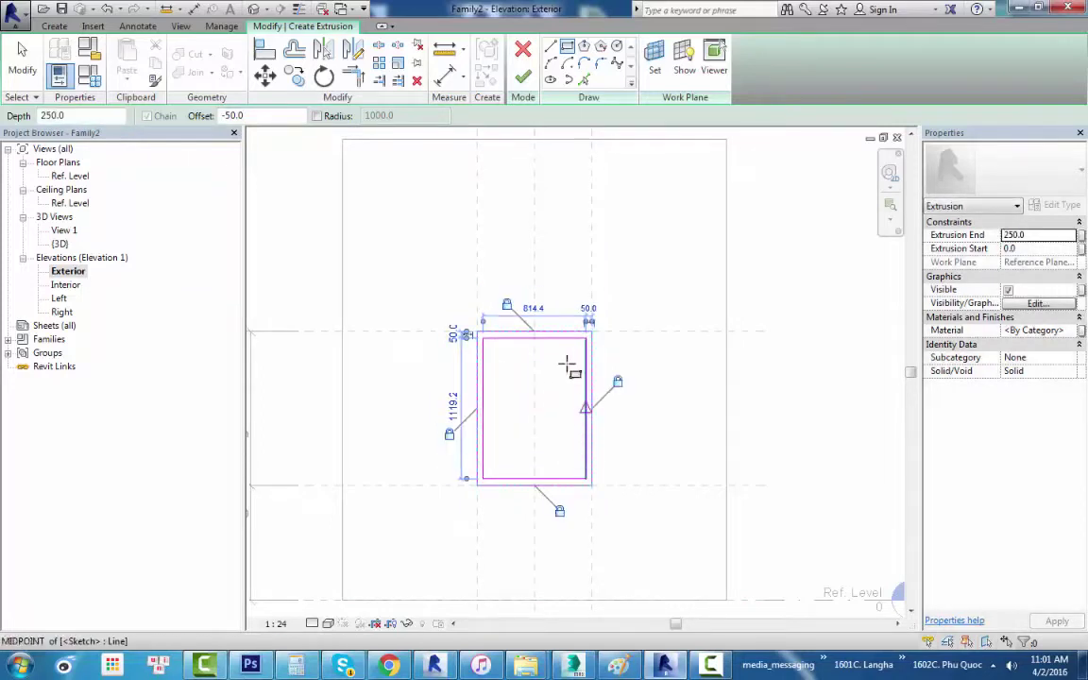
left_click(193, 12)
Dimension the right and left 50 mm frame widths.
scroll(582, 378, "up", 3)
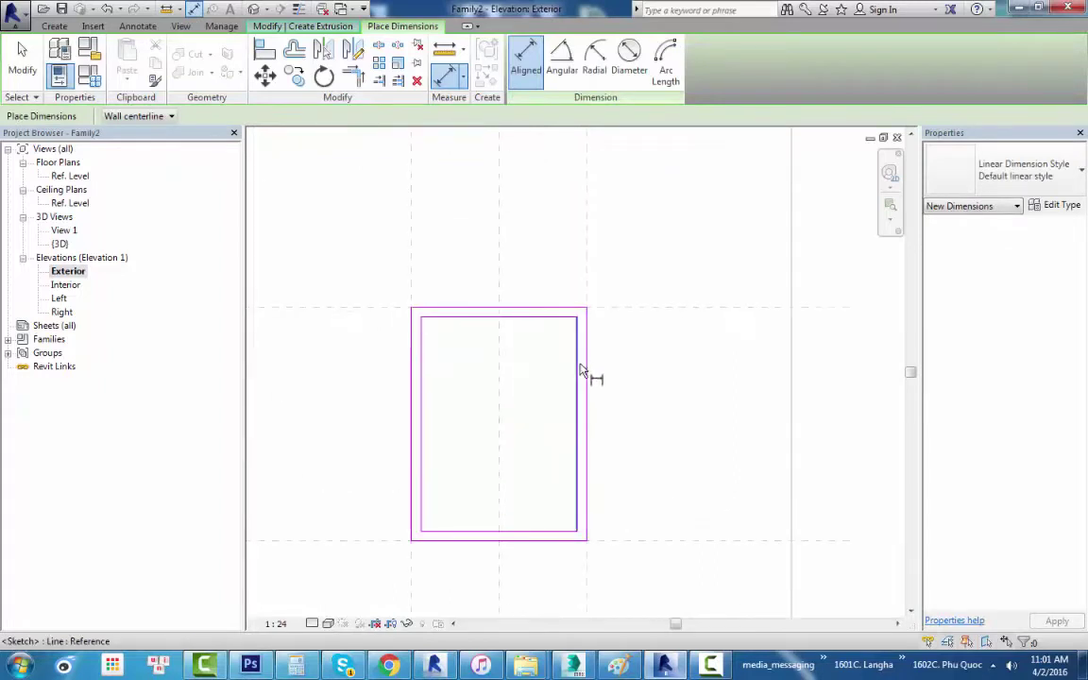
left_click(578, 389)
left_click(585, 387)
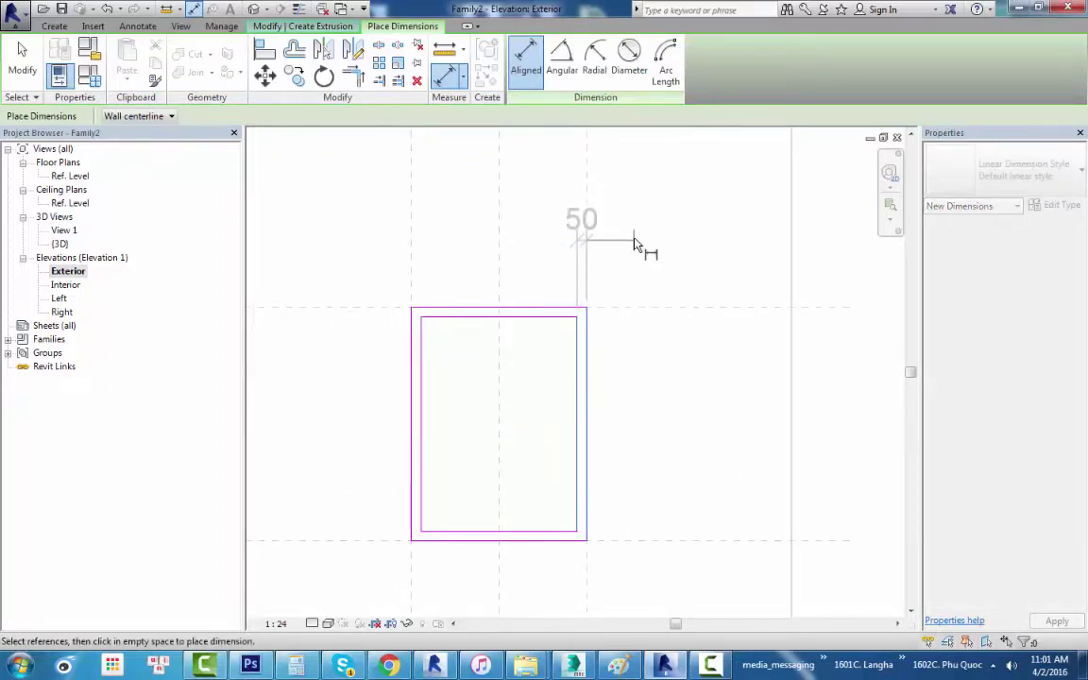
left_click(635, 244)
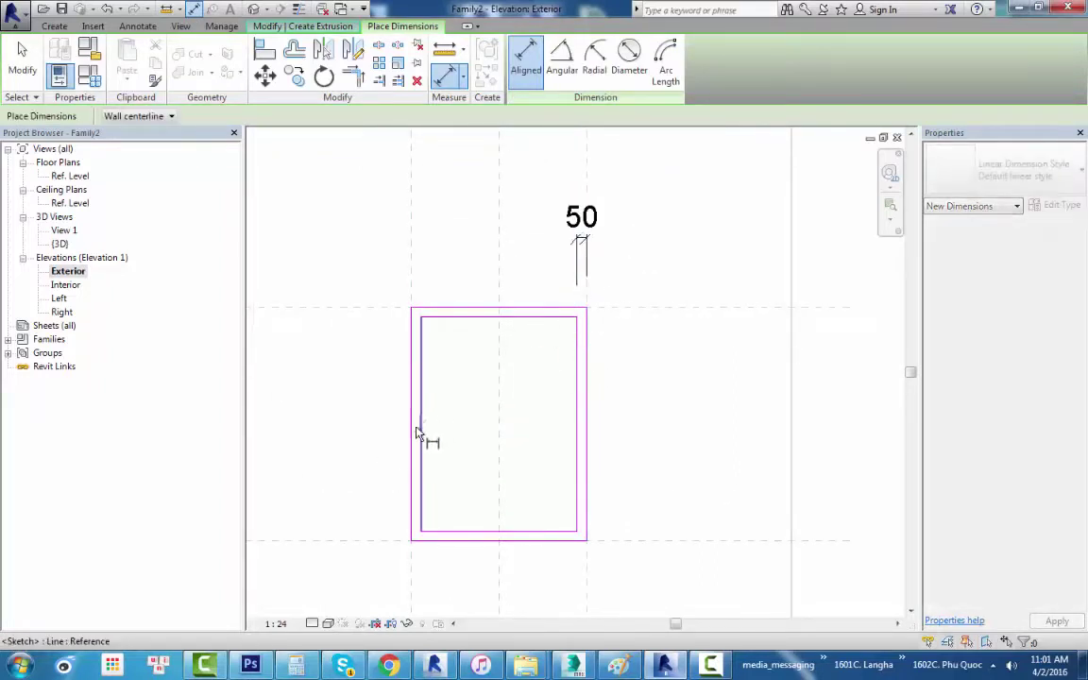
left_click(417, 433)
left_click(412, 437)
left_click(456, 249)
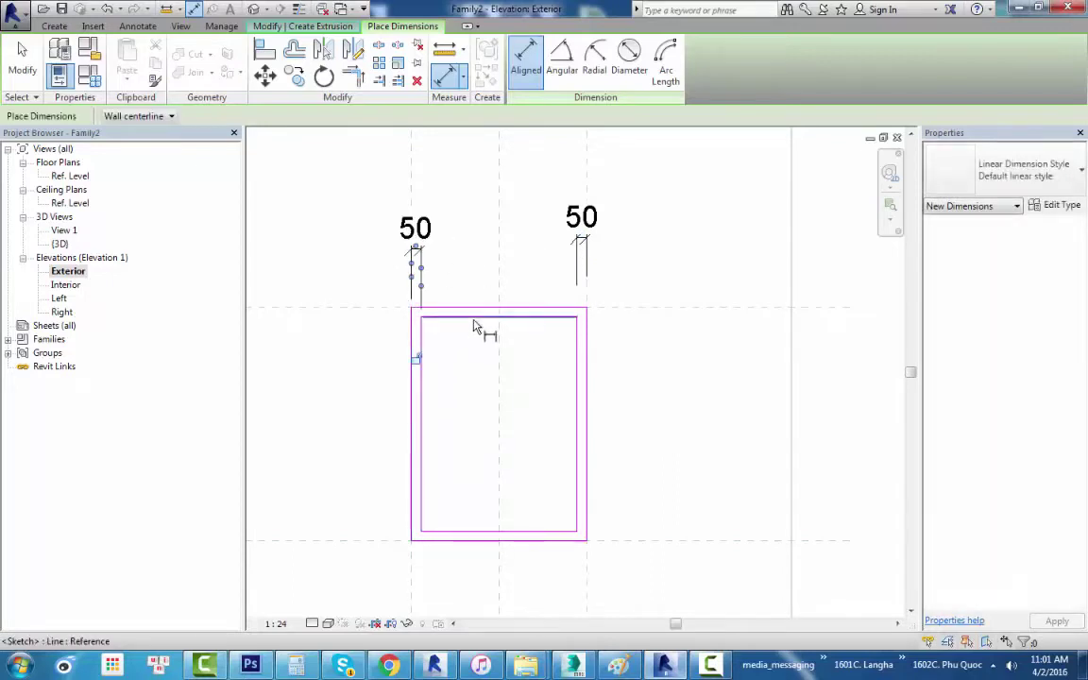
Dimension the top and bottom 50 mm frame widths.
left_click(479, 318)
left_click(529, 308)
left_click(659, 312)
middle_click_drag(543, 543, 541, 488)
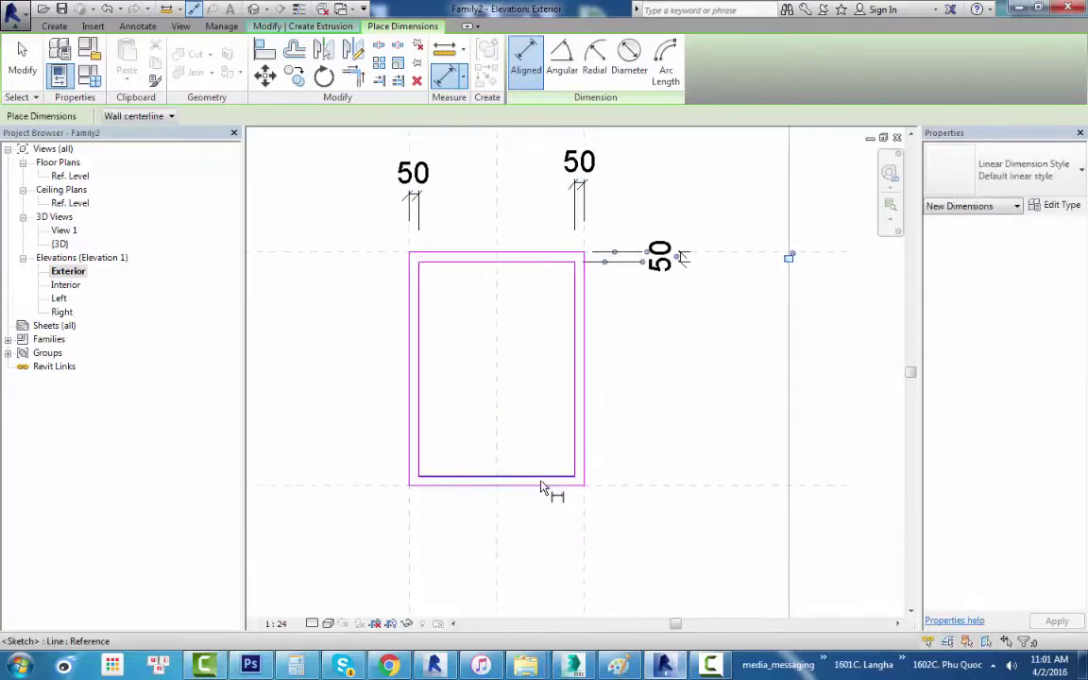
left_click(542, 485)
left_click(534, 477)
left_click(708, 468)
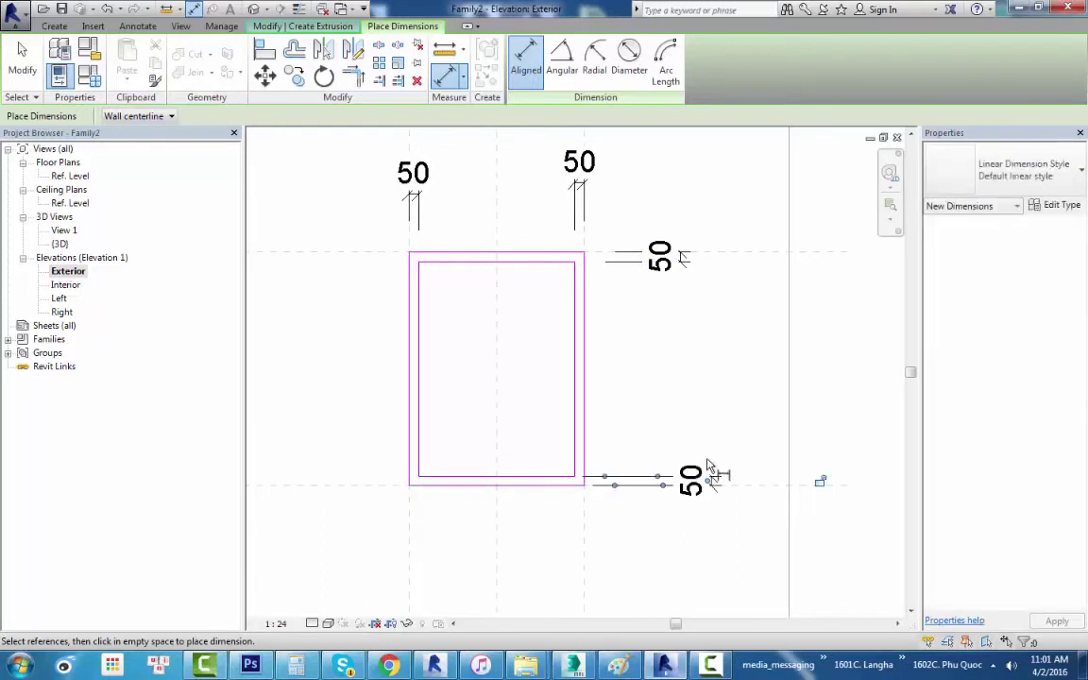
key("Escape")
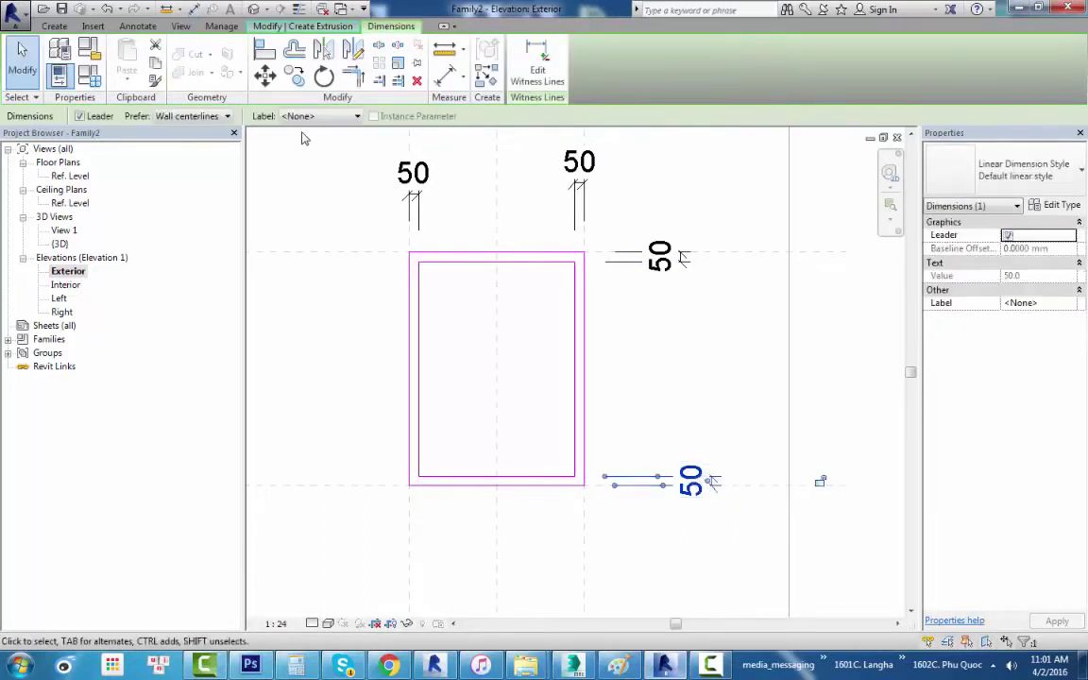
Label the selected dimension with a new parameter '01 day khung ngoai'.
left_click(288, 115)
left_click(300, 137)
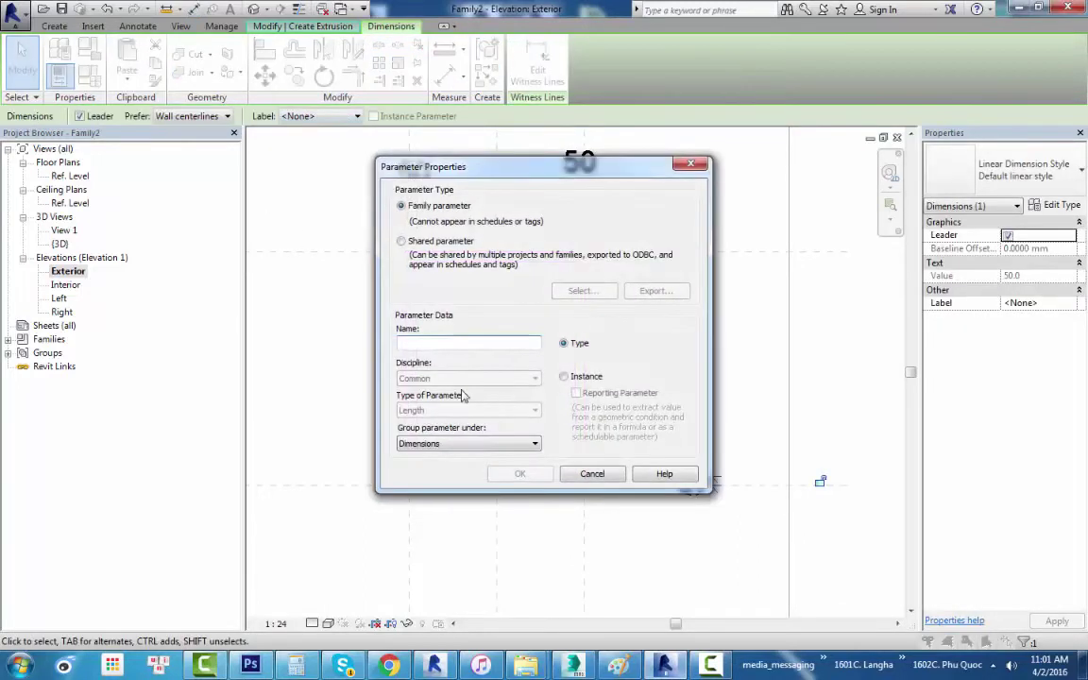
type("01 day khung ngoai")
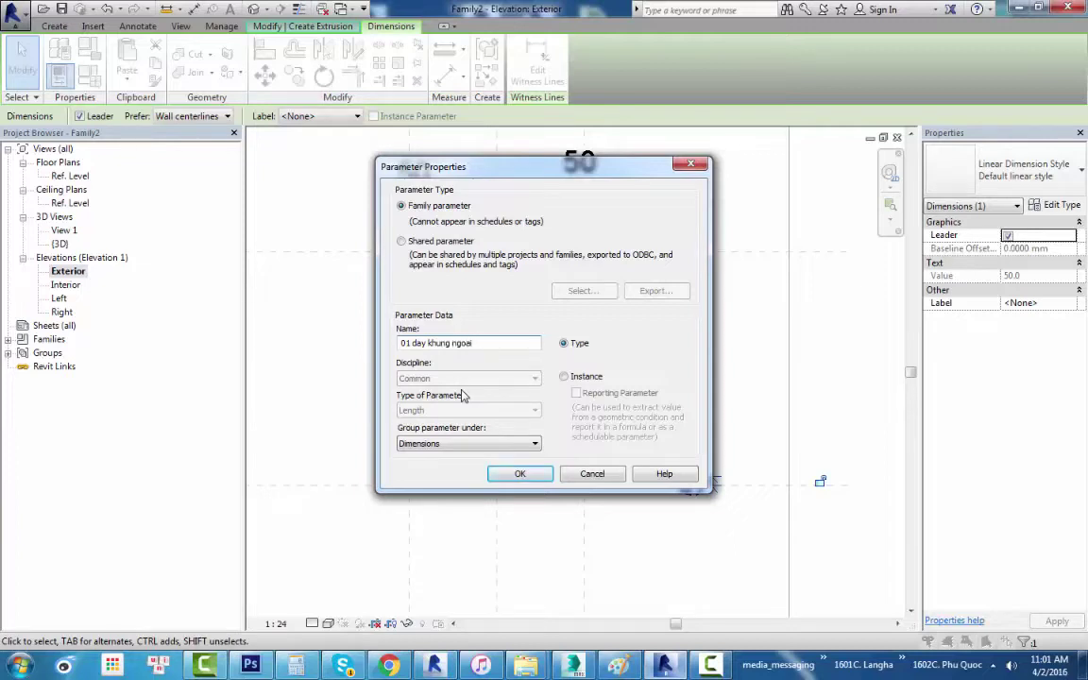
key("Return")
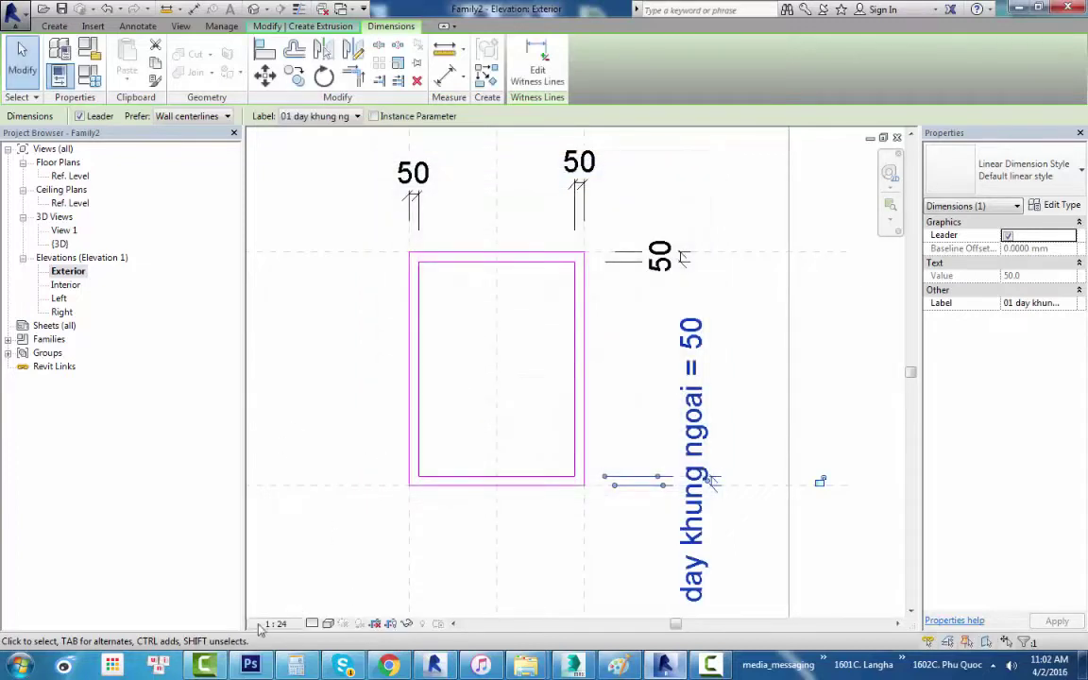
Set the view scale to 1:5.
left_click(275, 623)
left_click(284, 456)
scroll(632, 359, "up", 3)
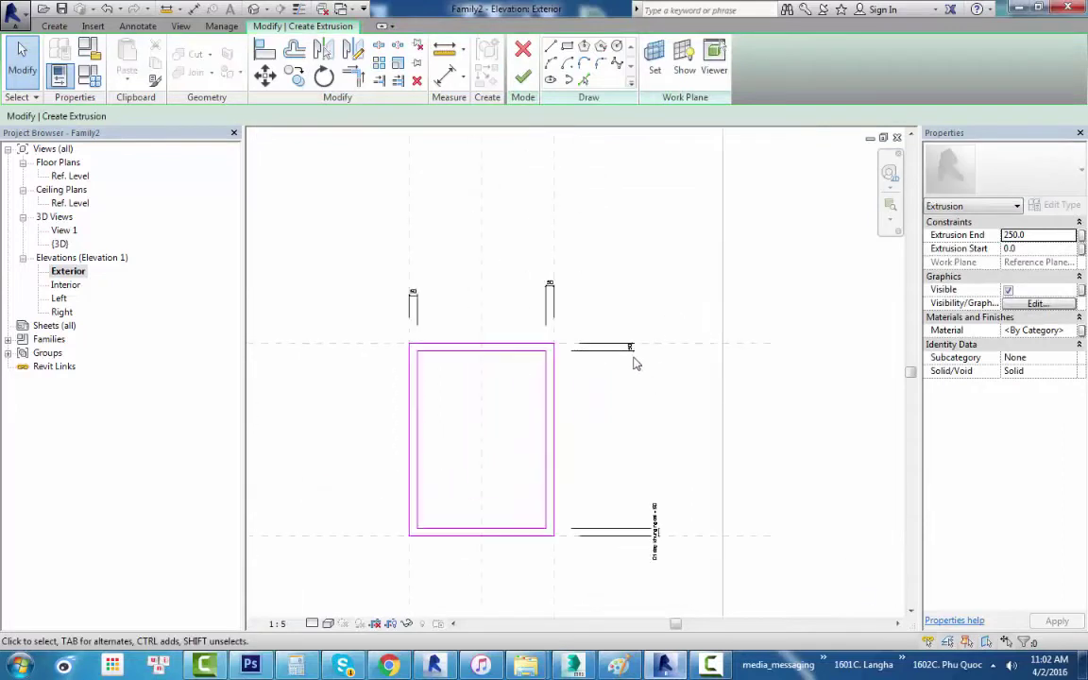
scroll(663, 359, "up", 2)
middle_click_drag(663, 359, 688, 317)
Apply the '01 day khung ngoai' label to the remaining three 50 mm dimensions.
left_click(645, 236)
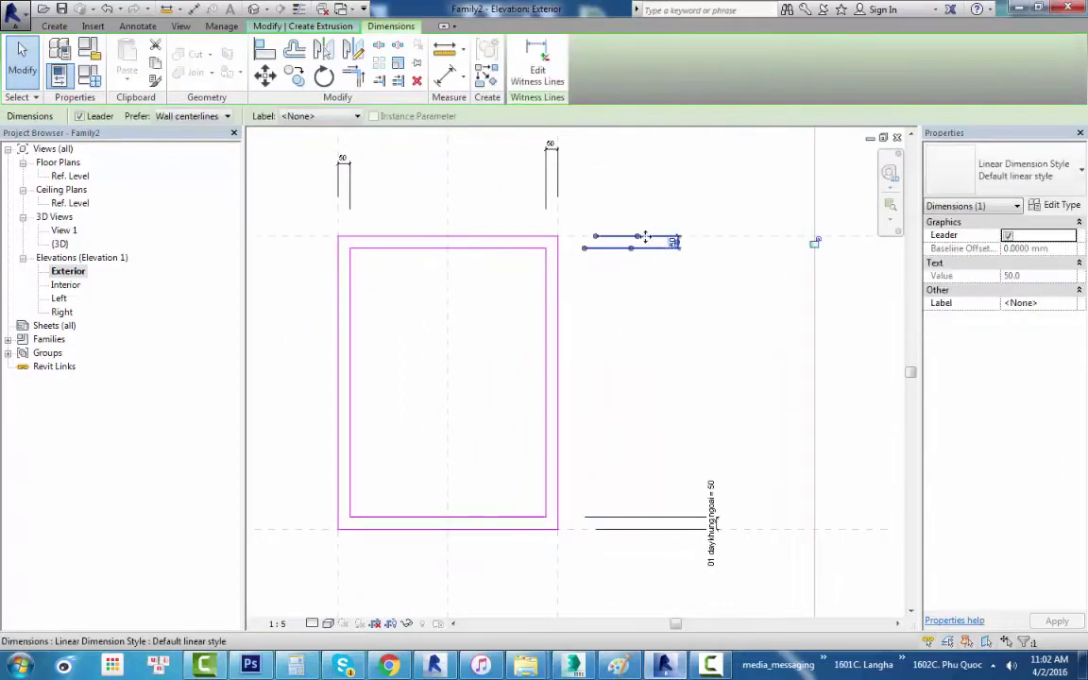
left_click(312, 116)
left_click(345, 155)
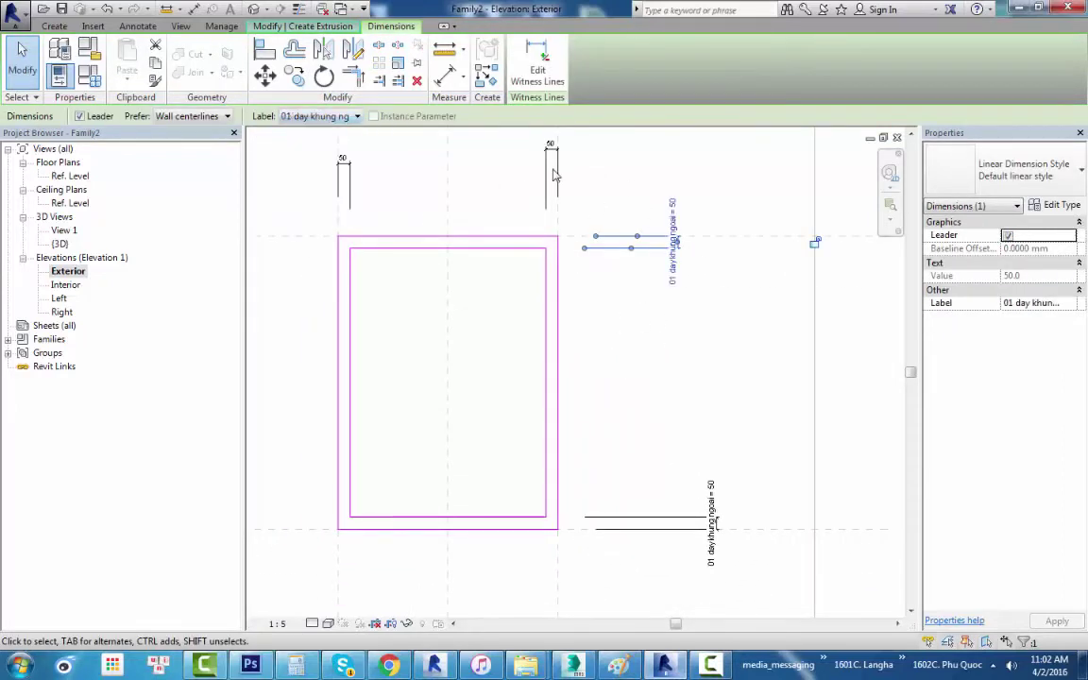
left_click(552, 178)
left_click(321, 117)
left_click(348, 156)
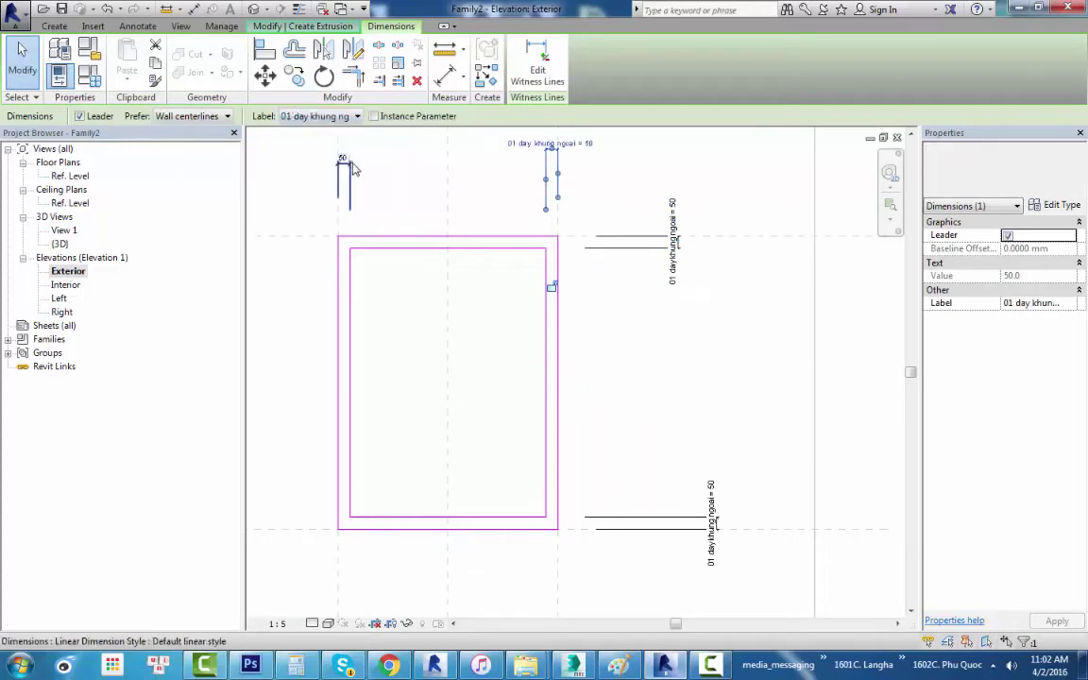
left_click(343, 300)
left_click(321, 117)
left_click(336, 157)
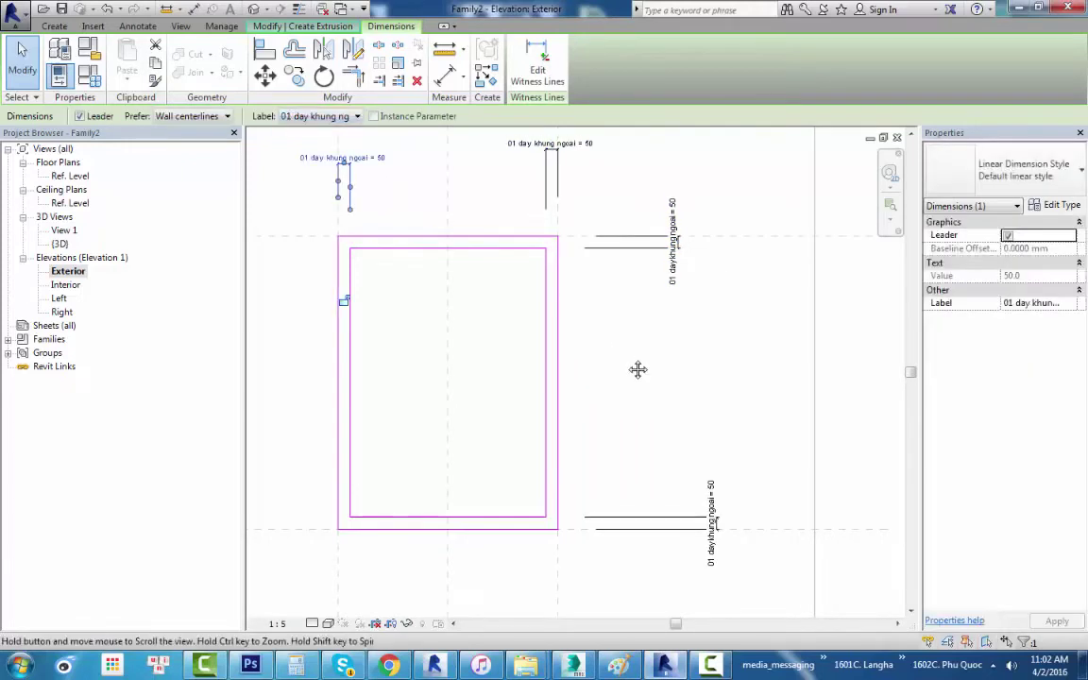
scroll(633, 368, "down", 3)
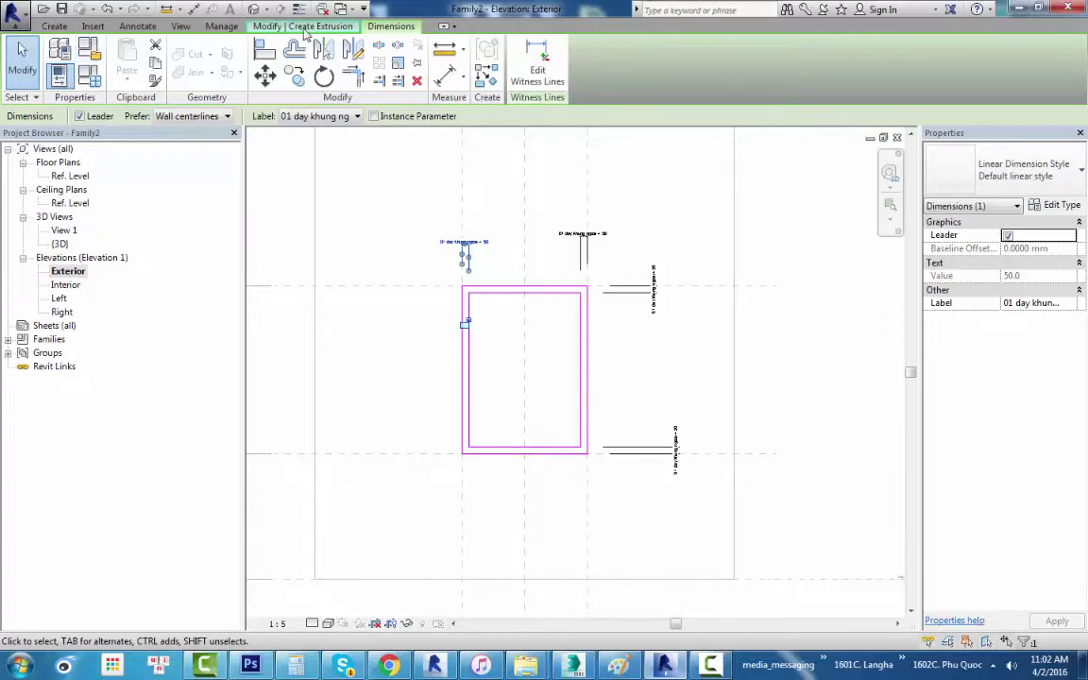
Finish the frame extrusion sketch and switch to the Ref. Level floor plan.
left_click(310, 27)
left_click(470, 71)
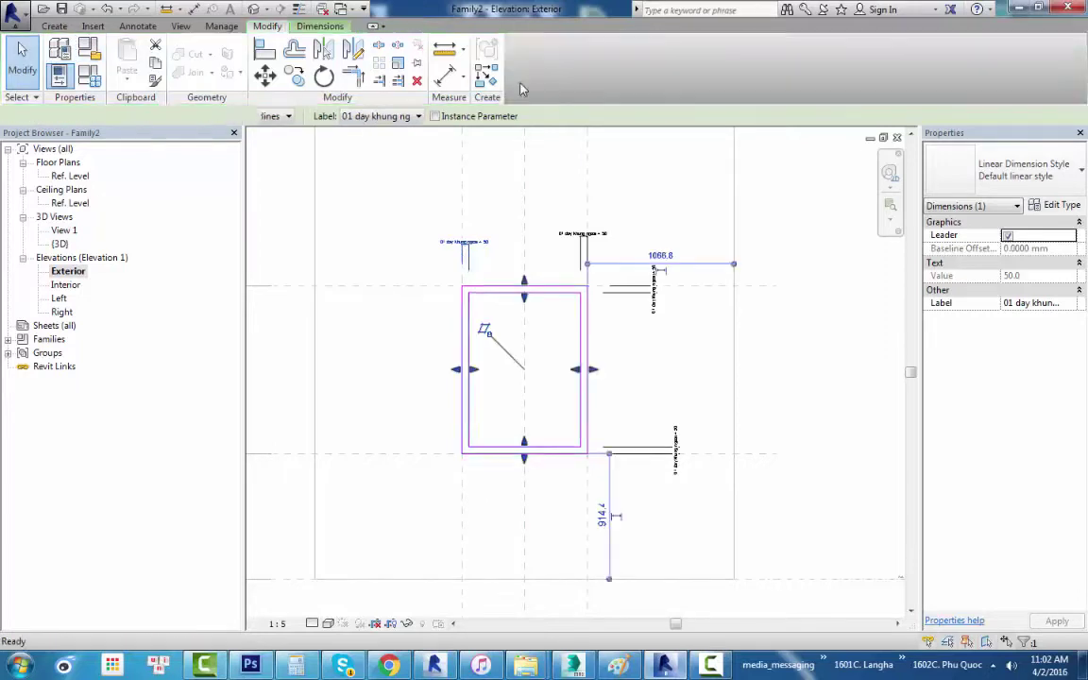
double_click(70, 176)
scroll(529, 397, "up", 2)
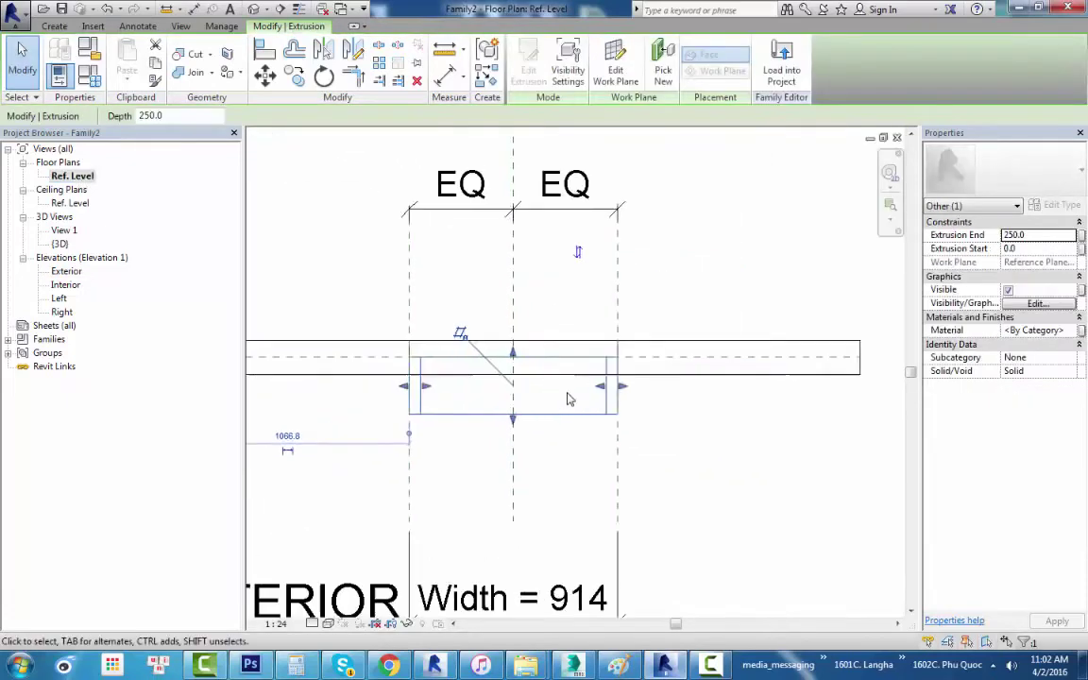
scroll(475, 412, "up", 2)
scroll(475, 412, "up", 1)
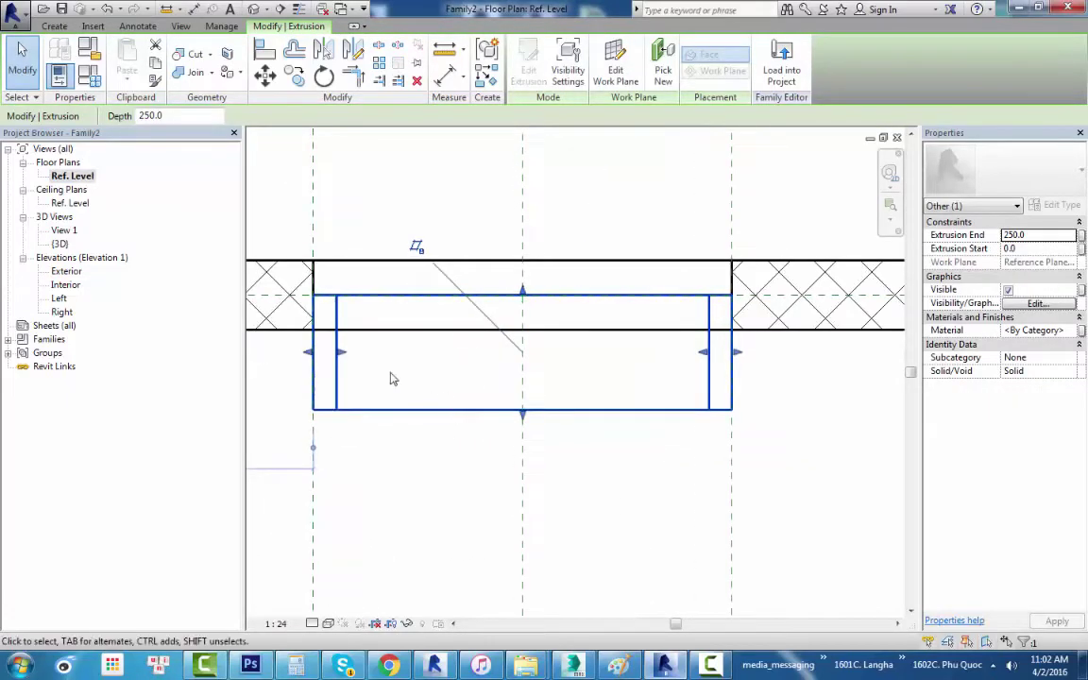
Drag the extrusion's start and end out to the wall faces, spanning -76.2 to 76.2.
left_click_drag(523, 290, 523, 258)
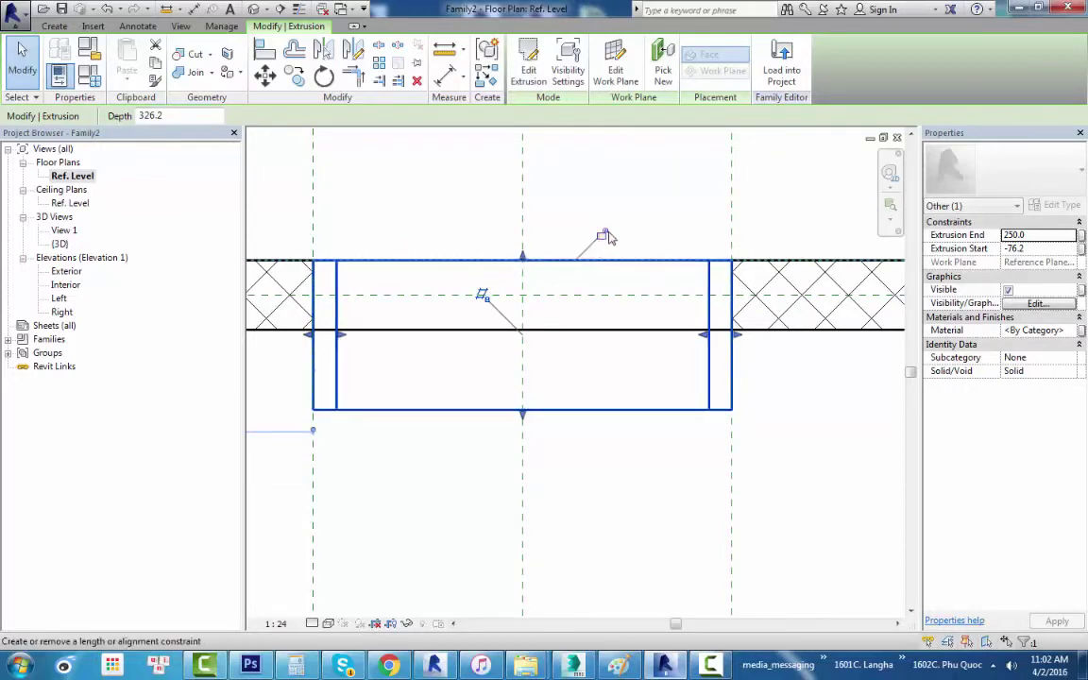
left_click_drag(522, 413, 532, 332)
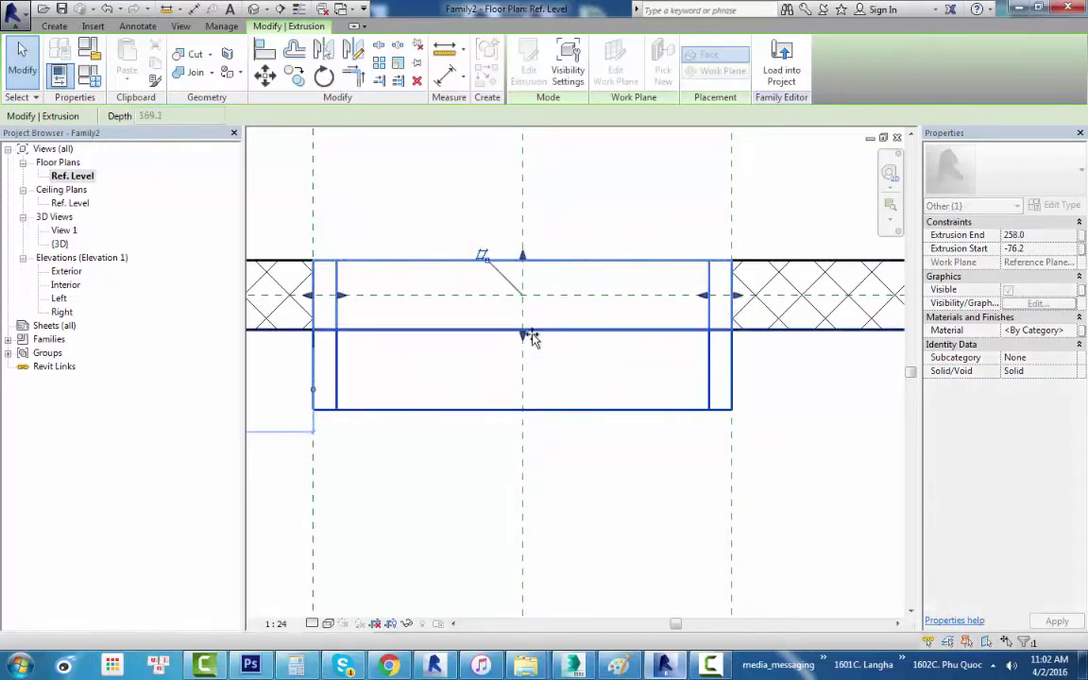
scroll(614, 368, "down", 3)
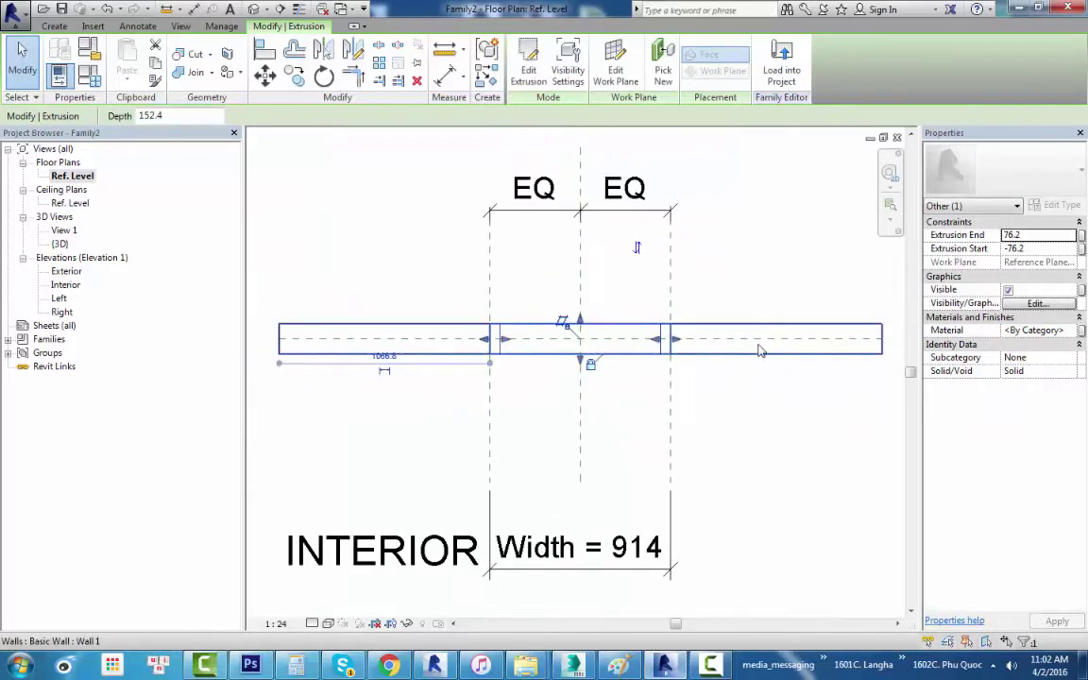
scroll(651, 346, "up", 2)
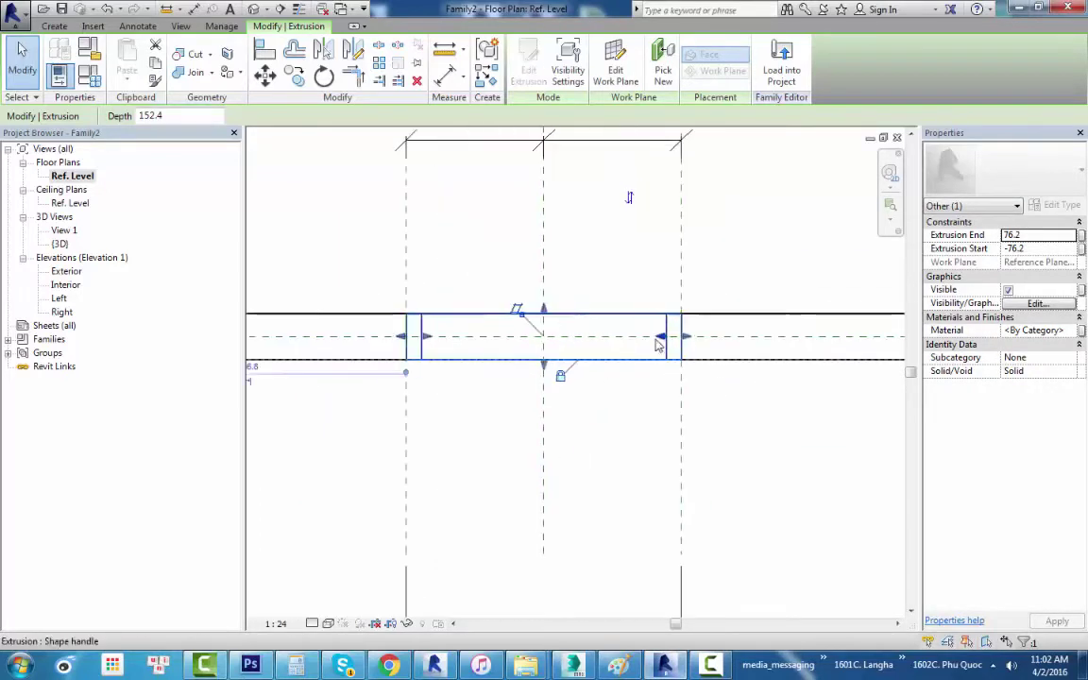
scroll(629, 438, "down", 3)
left_click(628, 438)
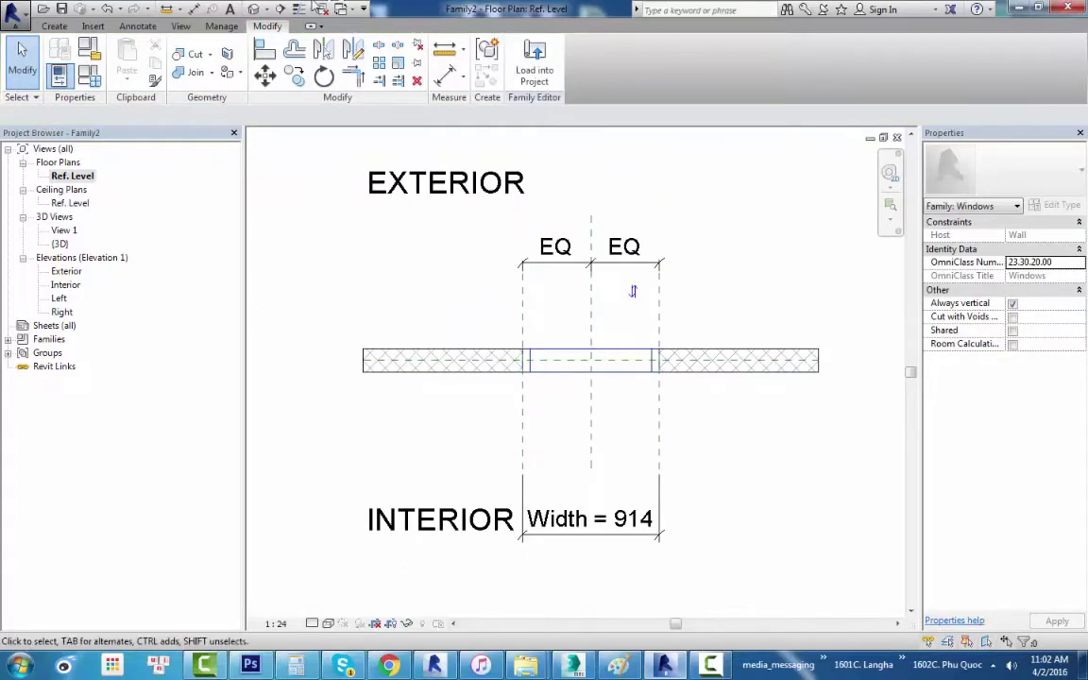
View the finished frame in 3D, seated inside the wall opening.
left_click(253, 8)
scroll(595, 340, "up", 1)
scroll(555, 376, "up", 2)
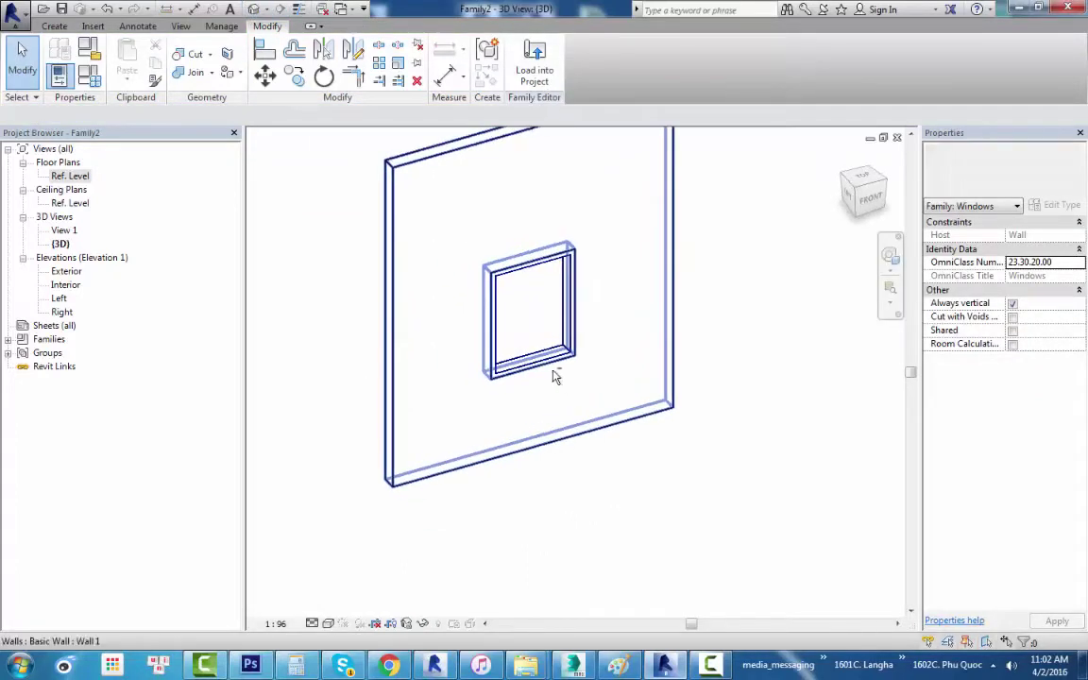
scroll(623, 336, "up", 2)
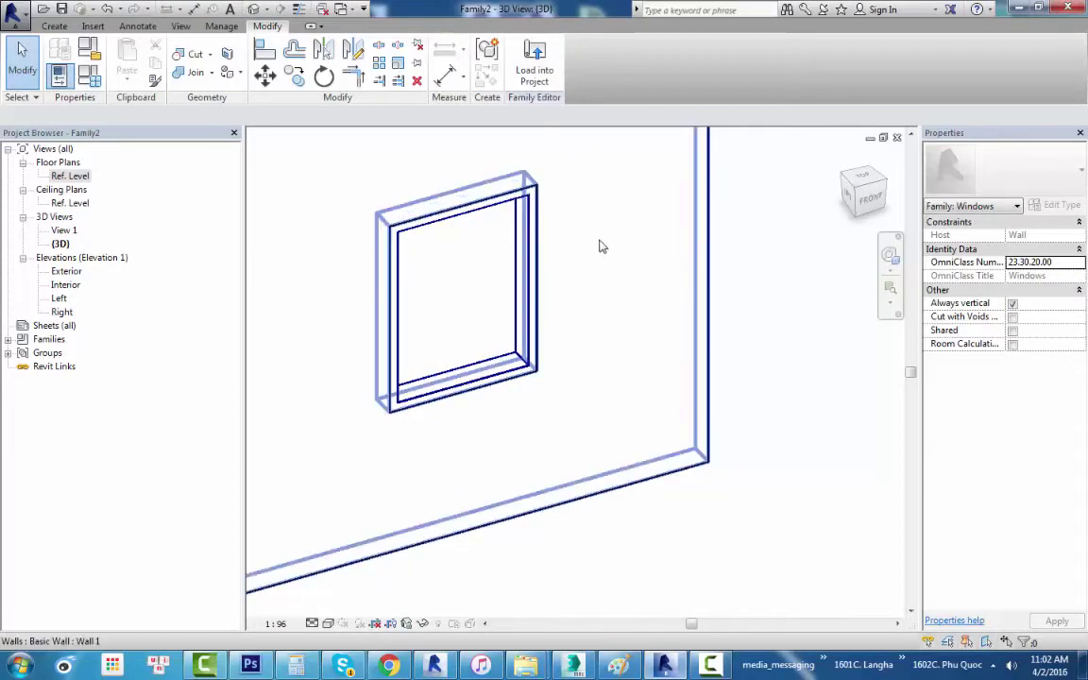
On the Exterior elevation, start a new extrusion using the Rectangle draw tool.
double_click(64, 271)
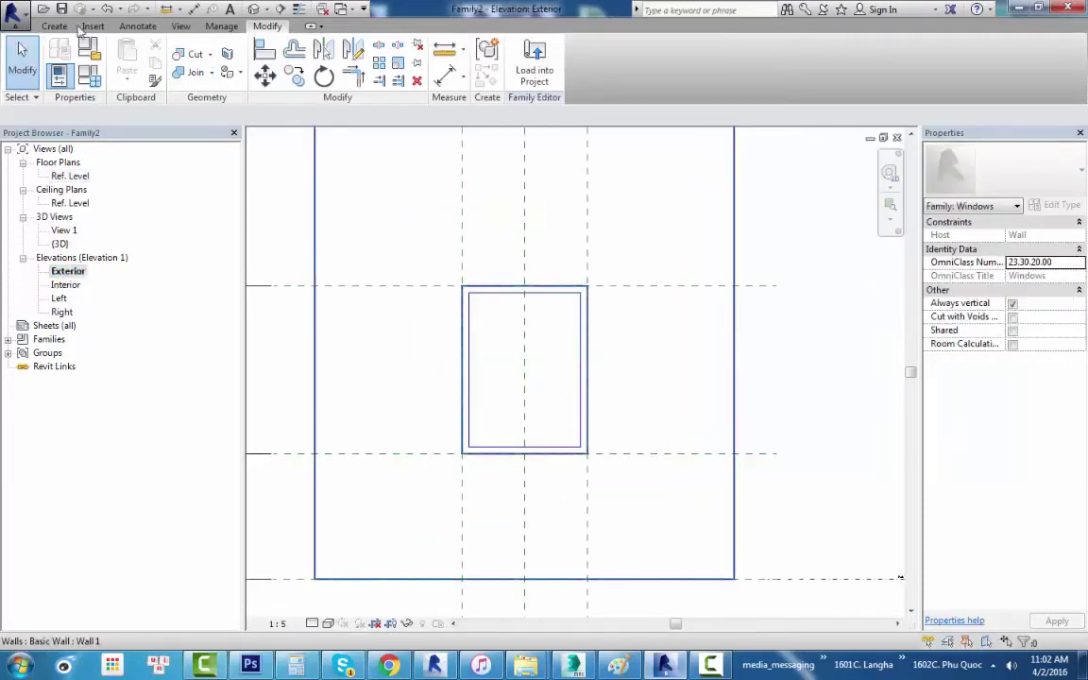
left_click(57, 27)
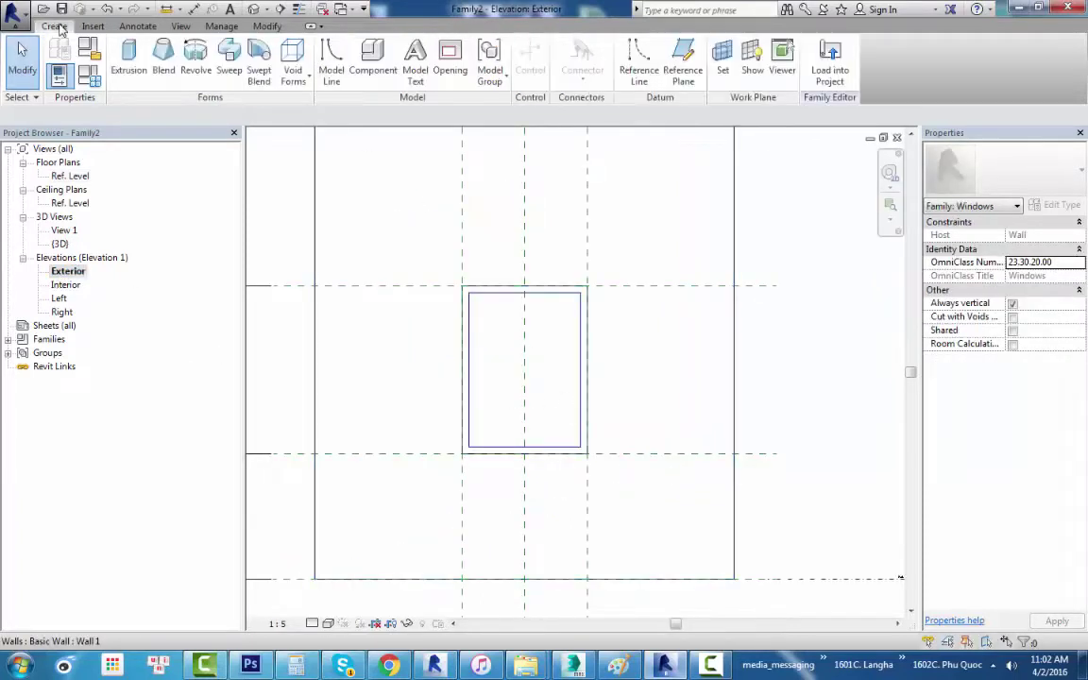
left_click(129, 59)
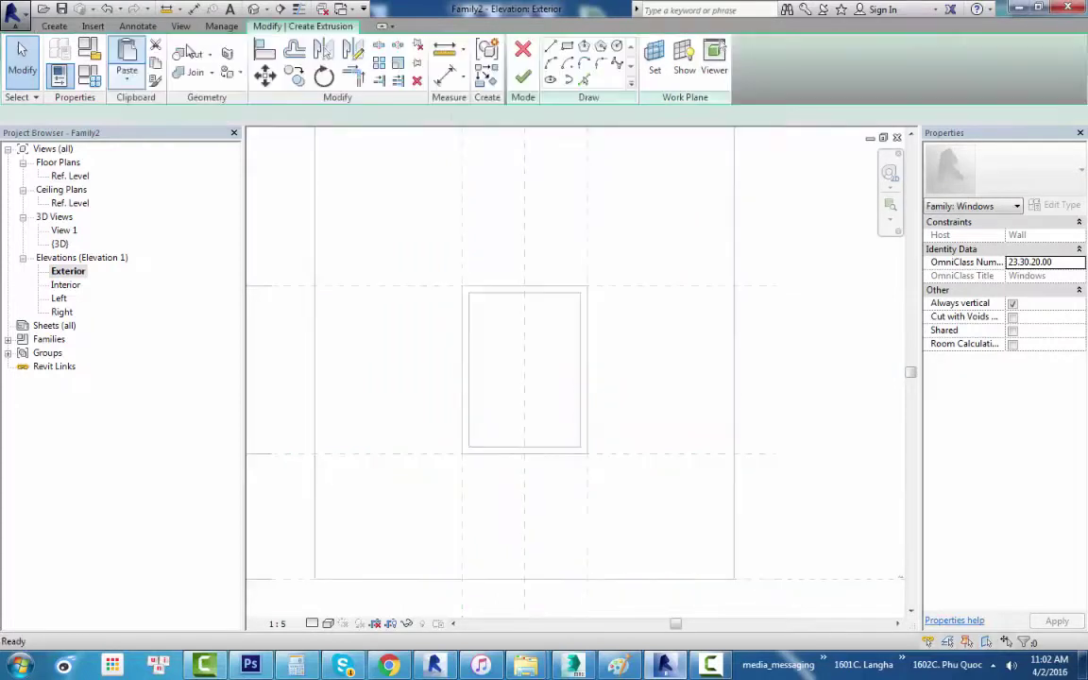
left_click(572, 49)
scroll(534, 274, "up", 1)
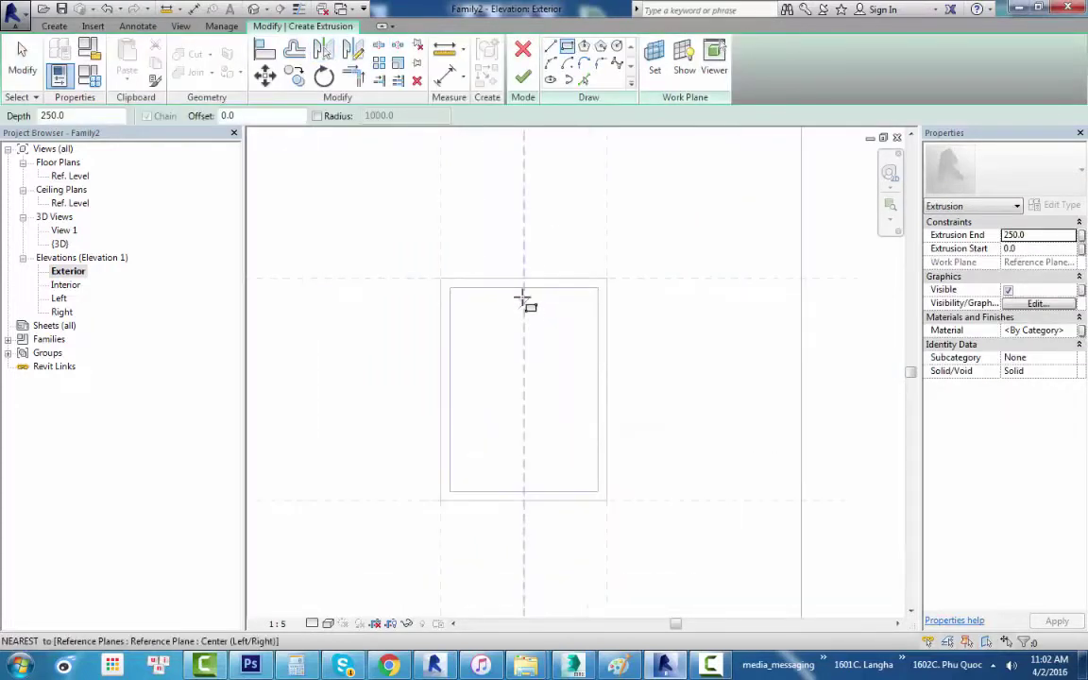
Sketch a 407.2-wide rectangle inside the window frame.
left_click(524, 289)
left_click(607, 343)
scroll(666, 491, "up", 1)
scroll(623, 496, "up", 1)
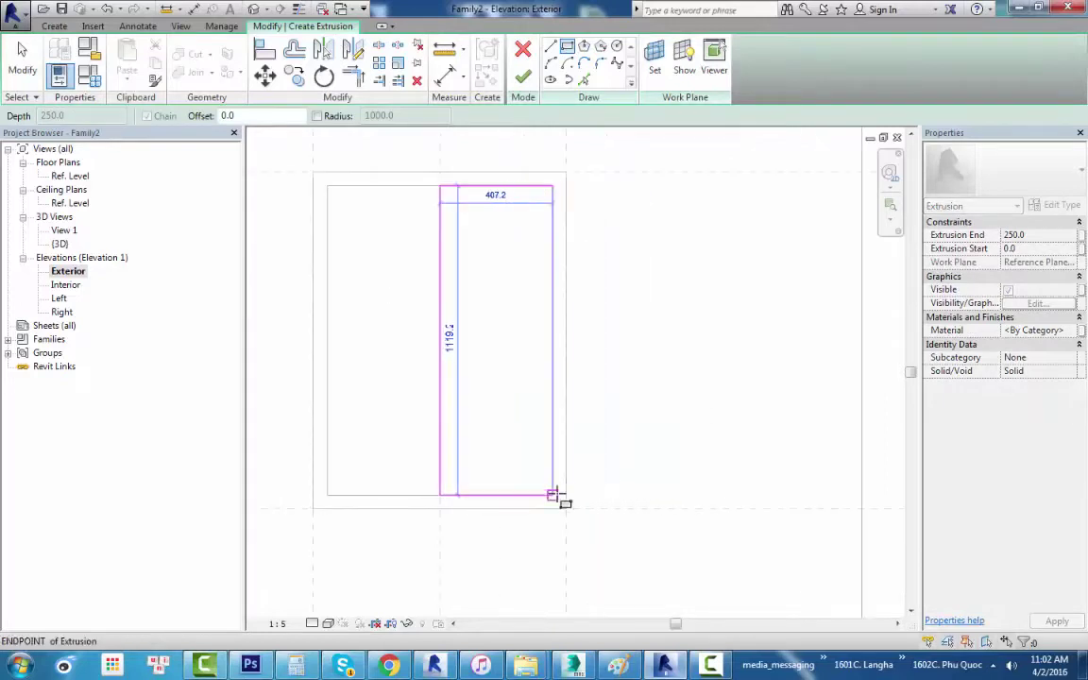
left_click(553, 494)
Lock the rectangle's right, bottom, left and top edges with their padlocks.
left_click(579, 314)
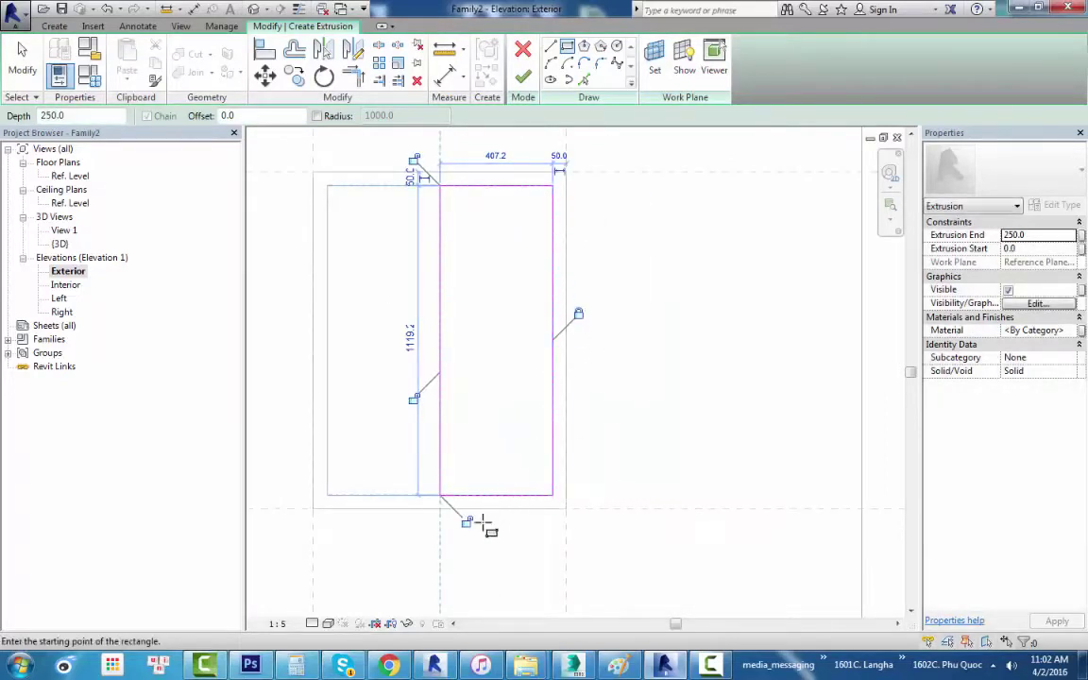
left_click(466, 520)
left_click(414, 397)
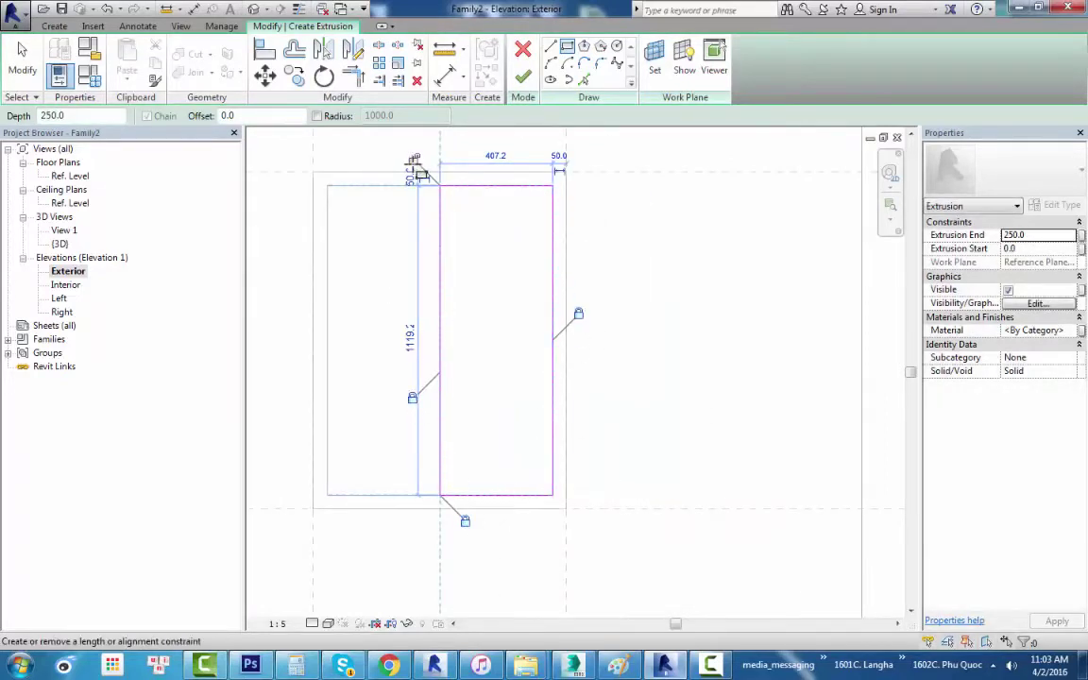
left_click(413, 159)
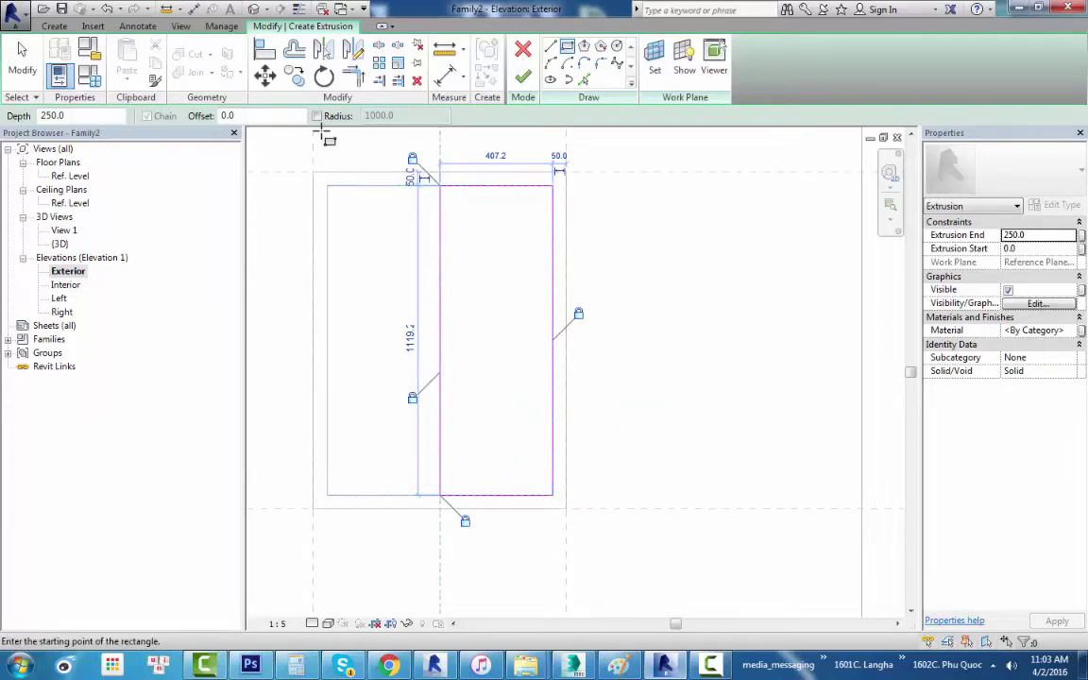
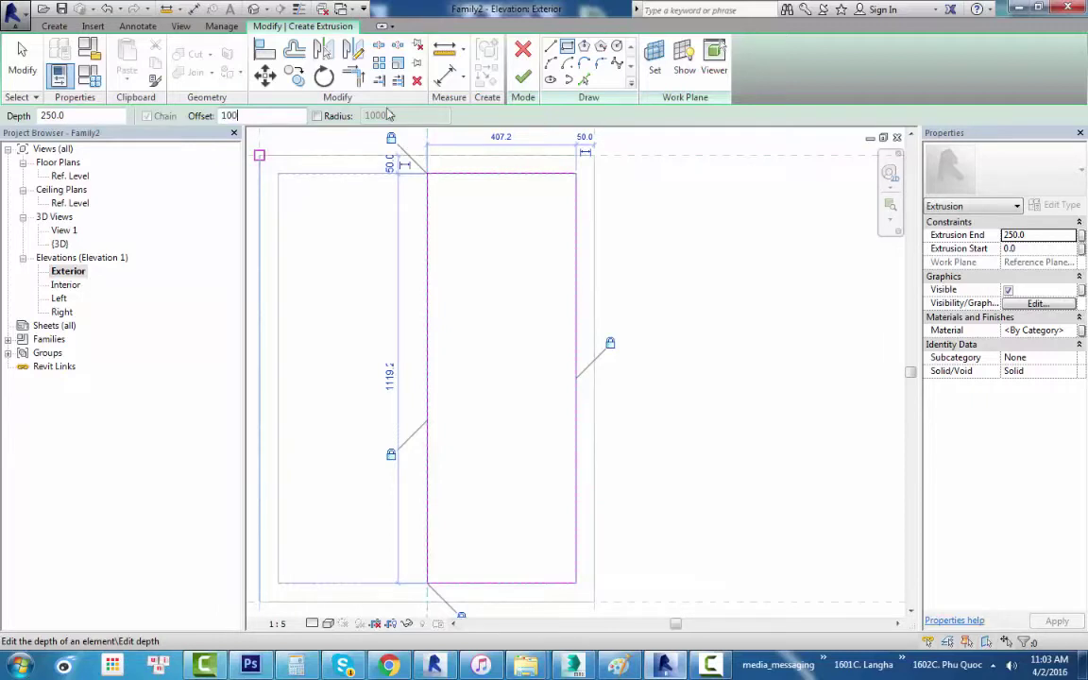
Draw an inner rectangle at offset -100 inside the right sash outline, then exit the Rectangle tool.
key("Return")
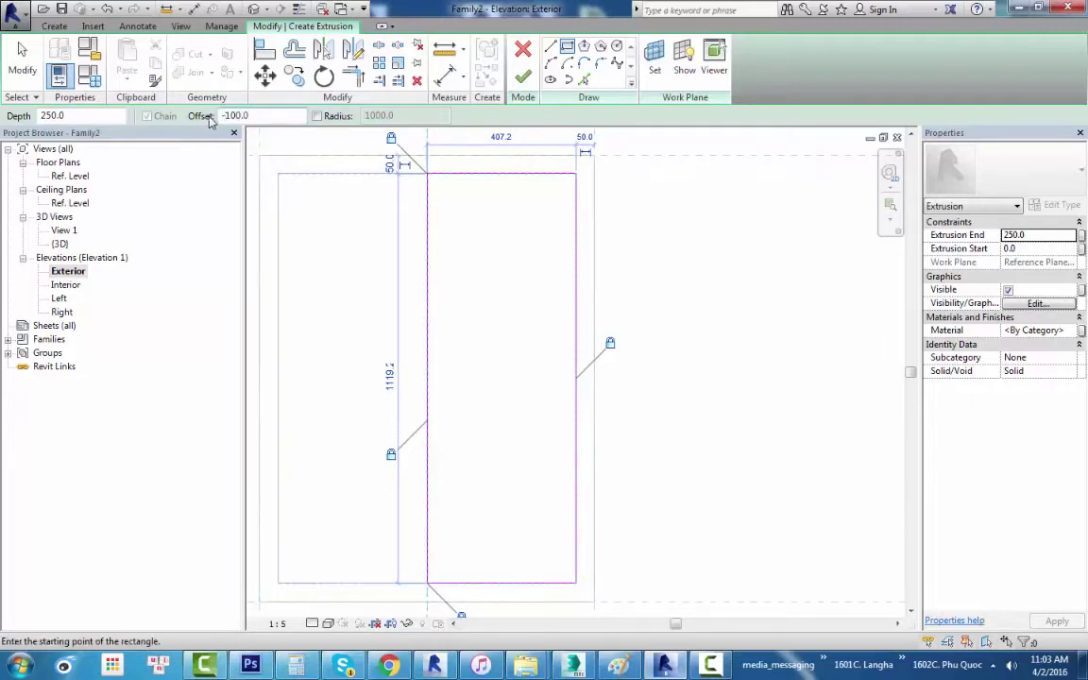
left_click(430, 175)
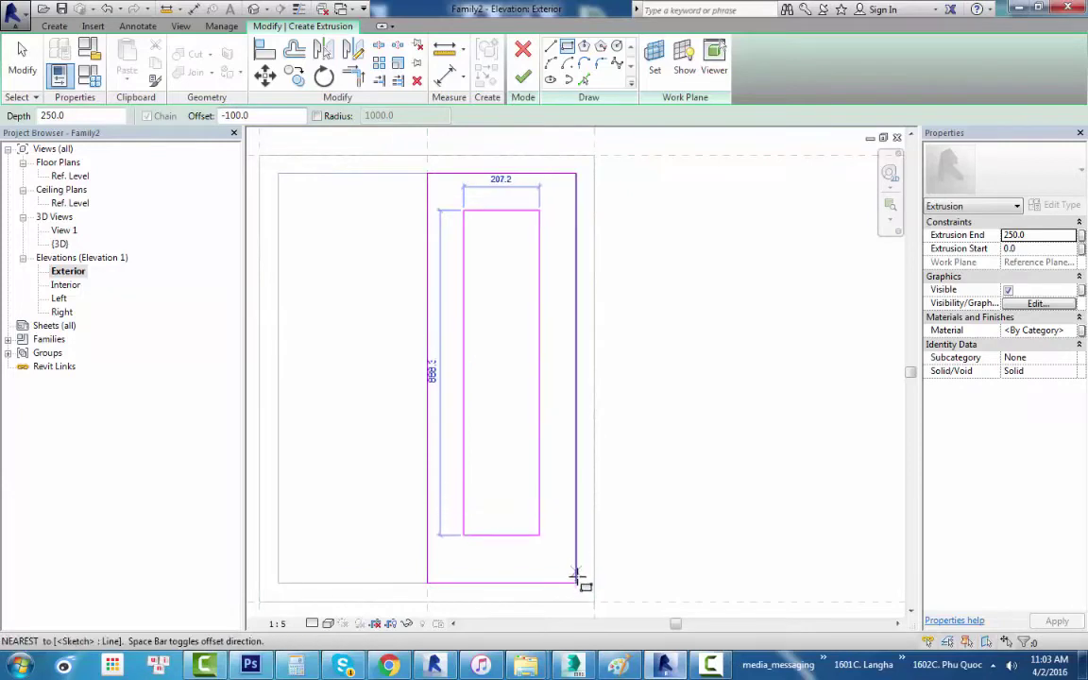
left_click(578, 578)
scroll(557, 401, "down", 2)
scroll(521, 368, "up", 1)
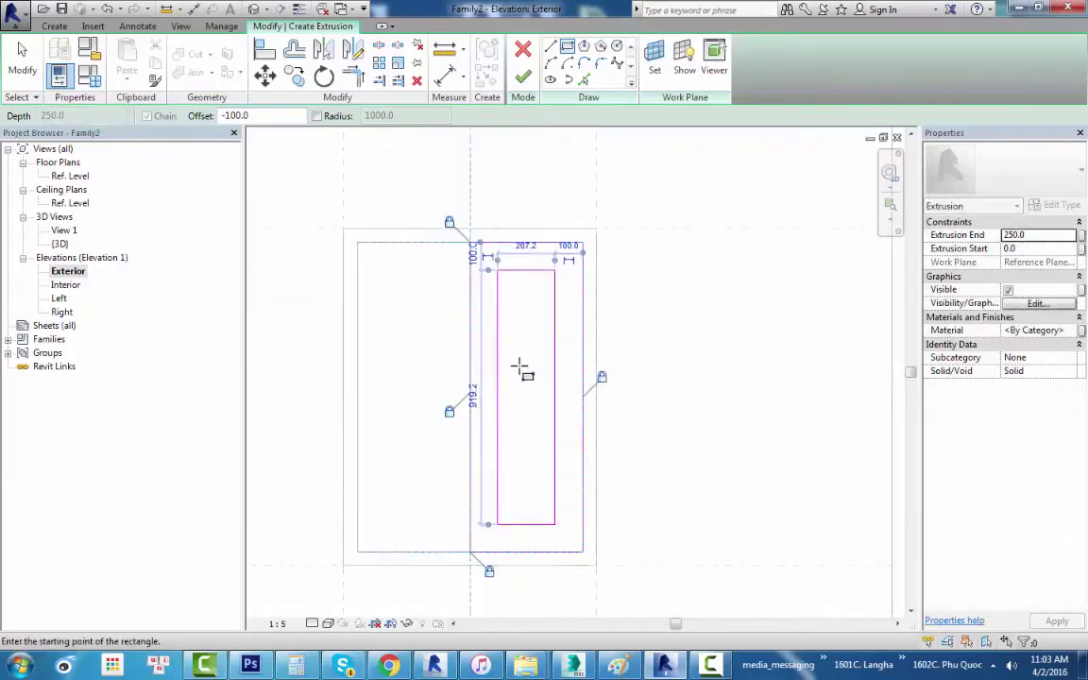
scroll(521, 369, "up", 1)
middle_click_drag(619, 413, 613, 399)
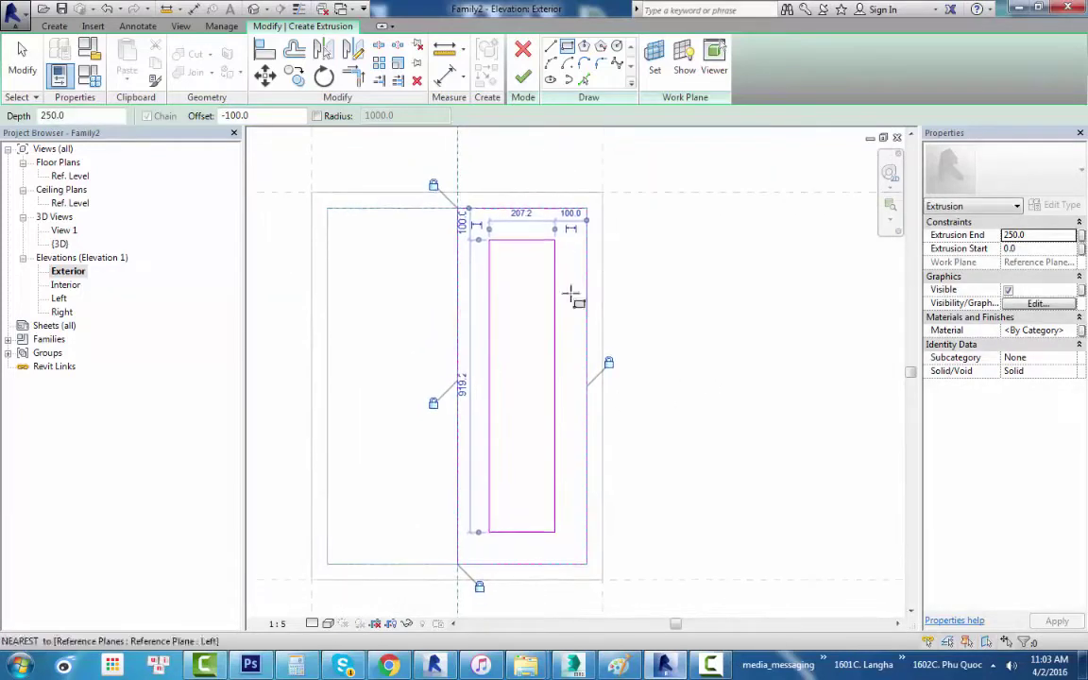
key("Escape")
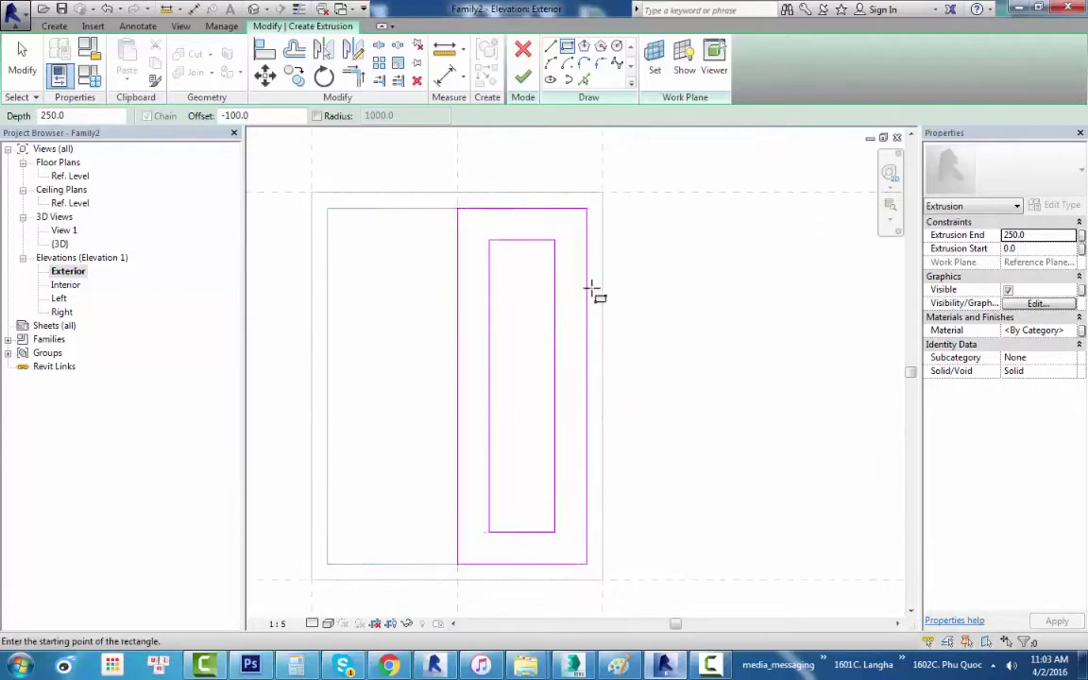
key("Escape")
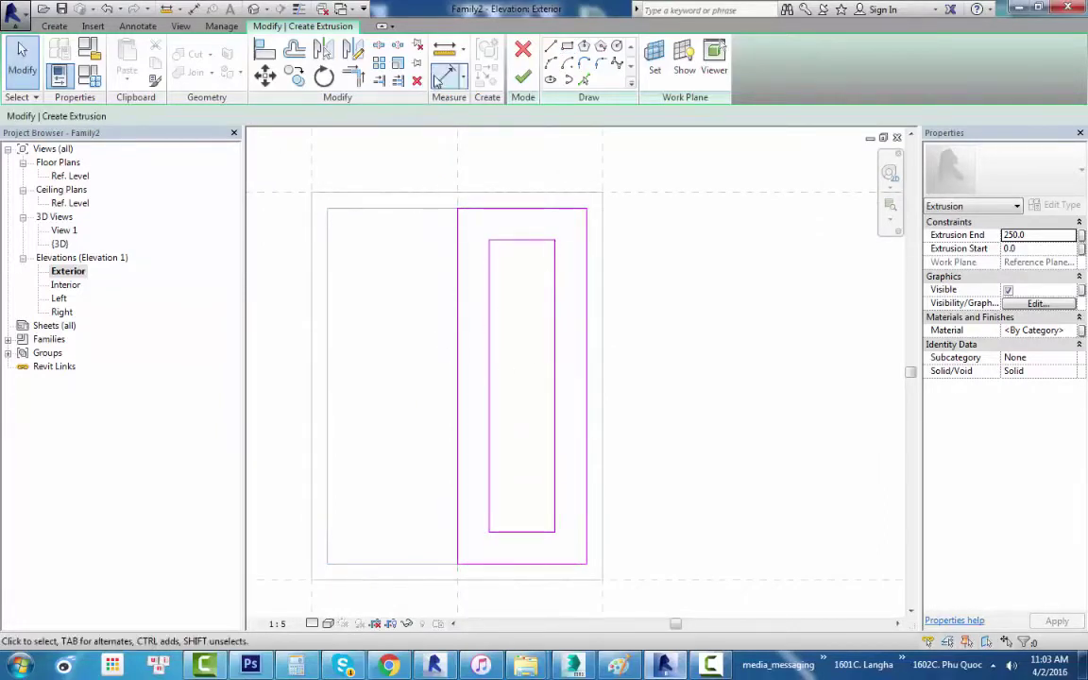
Place the first aligned 100 dimension between the outer and inner rectangle edges.
left_click(195, 10)
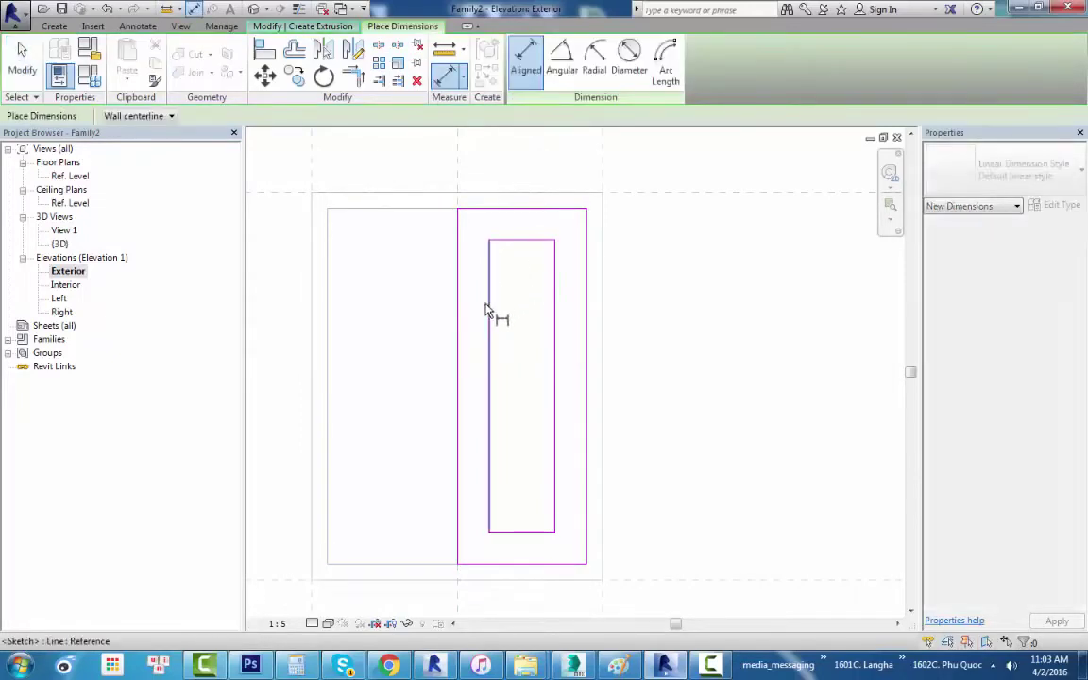
left_click(488, 313)
left_click(459, 327)
left_click(489, 158)
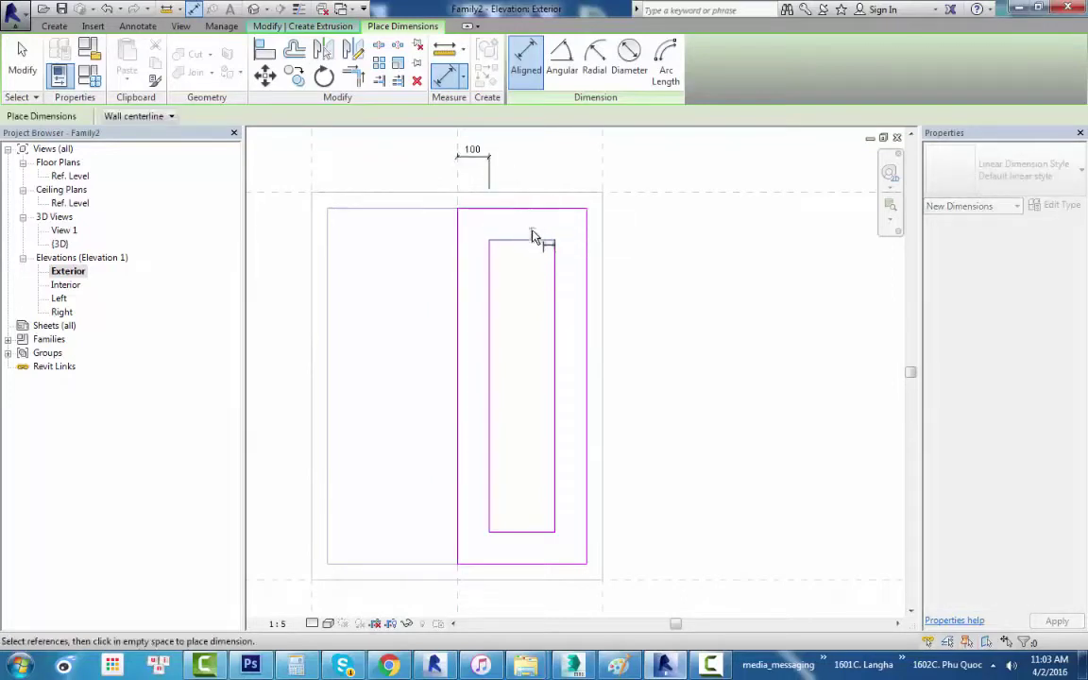
scroll(523, 238, "up", 1)
scroll(526, 232, "up", 2)
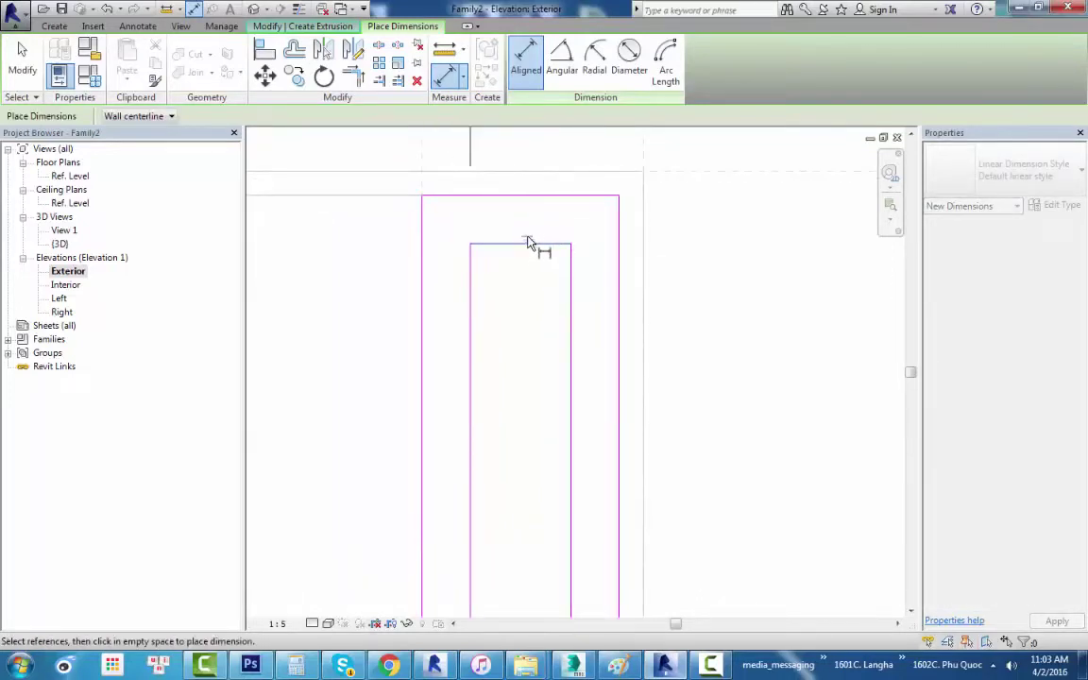
scroll(529, 242, "up", 1, "ctrl")
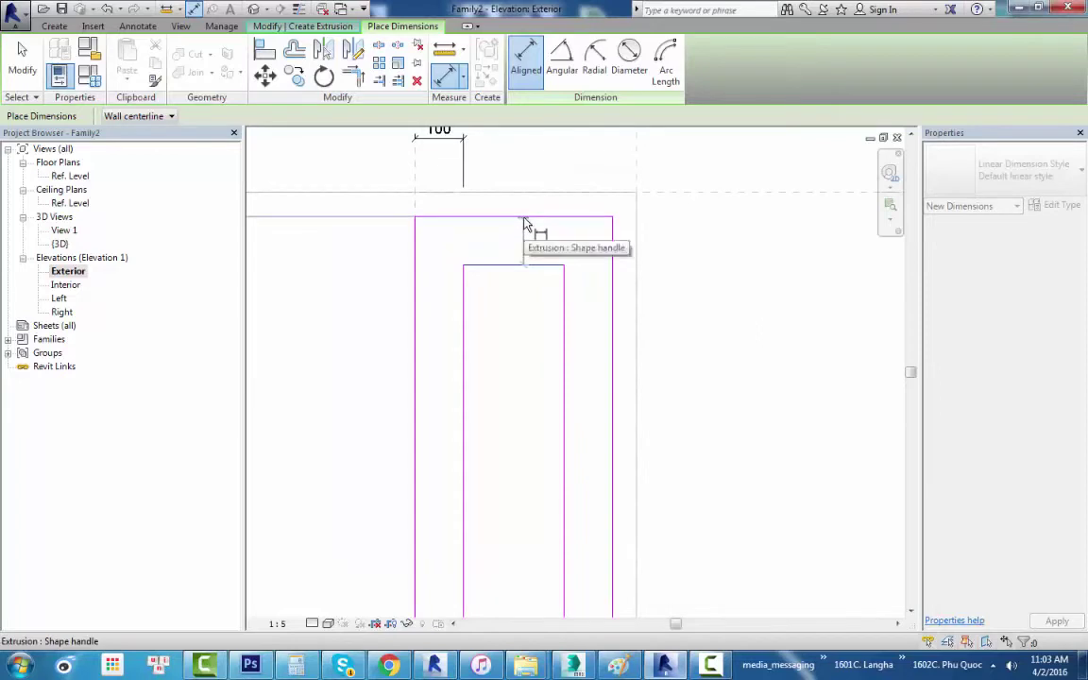
Dimension the 100 gaps along the top and right edges, picking sketch lines with Tab.
key("Tab")
left_click(526, 224)
left_click(558, 265)
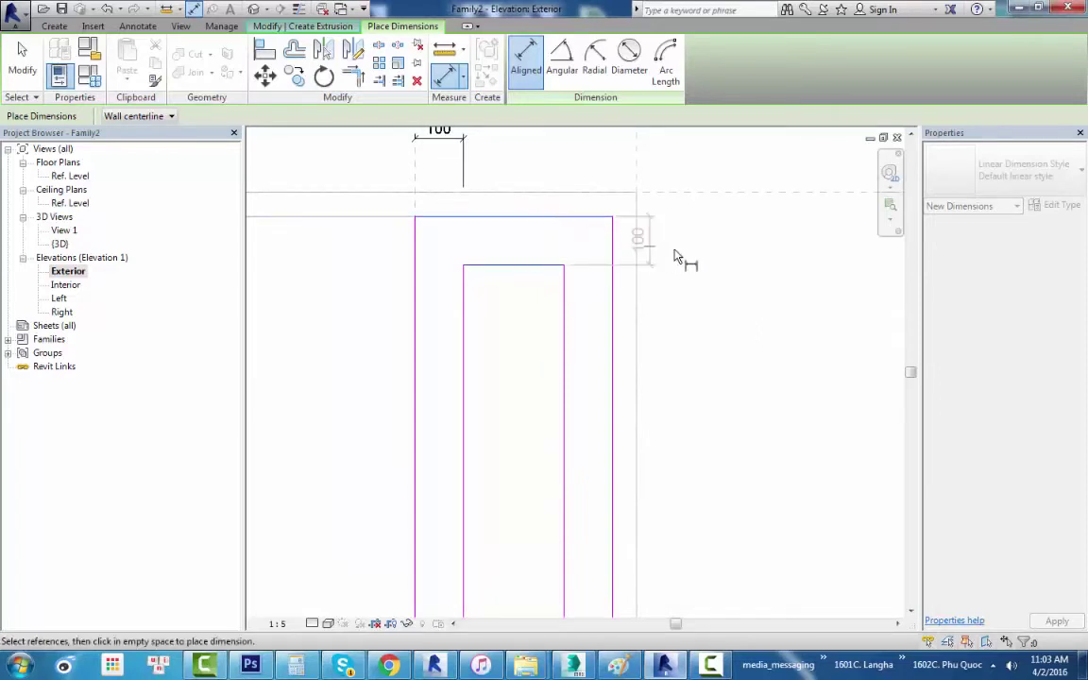
left_click(699, 247)
left_click(570, 340)
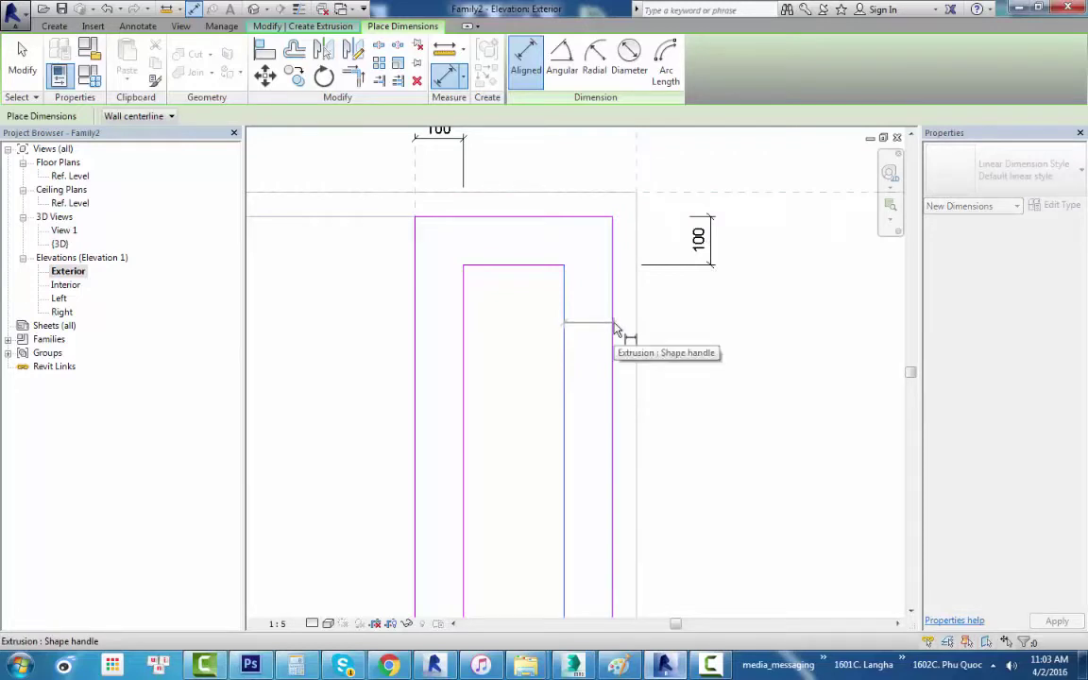
key("Tab")
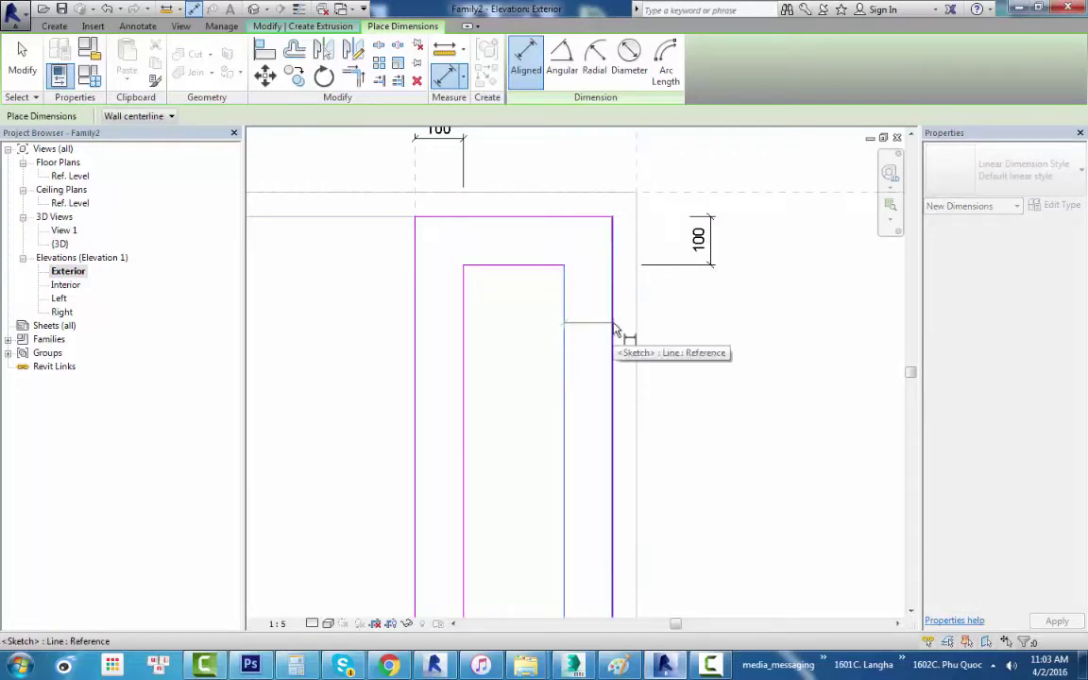
left_click(616, 331)
scroll(631, 323, "down", 2)
scroll(603, 242, "up", 1)
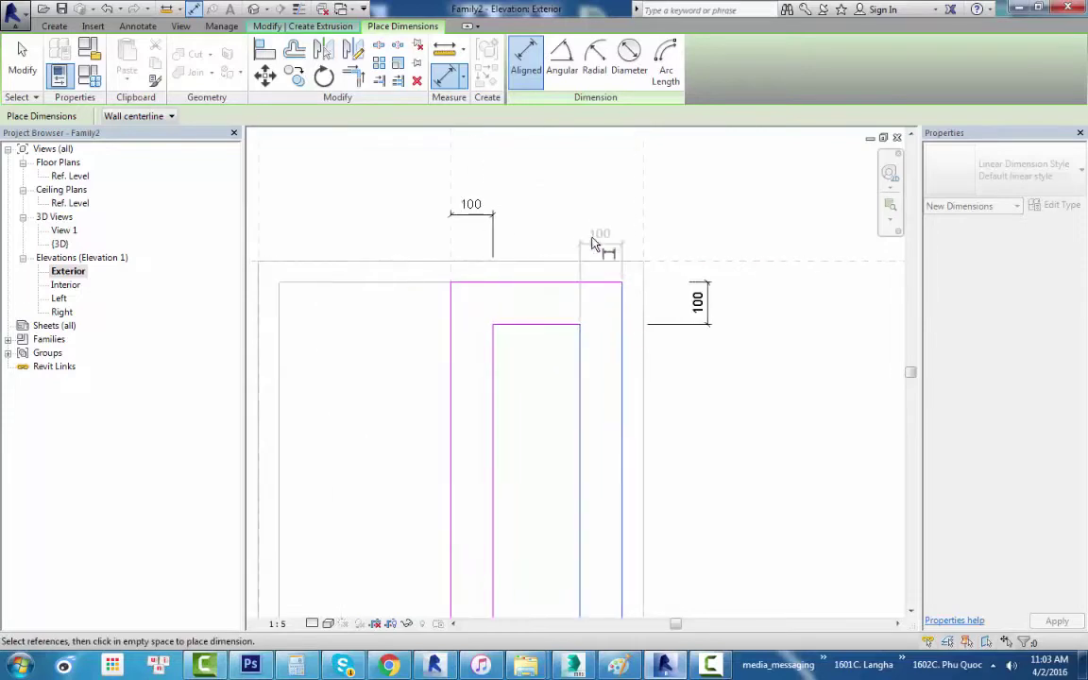
left_click(595, 233)
Add the 100 dimension for the bottom gap and finish dimensioning.
scroll(582, 473, "down", 2)
middle_click_drag(583, 473, 575, 363)
scroll(563, 396, "up", 1)
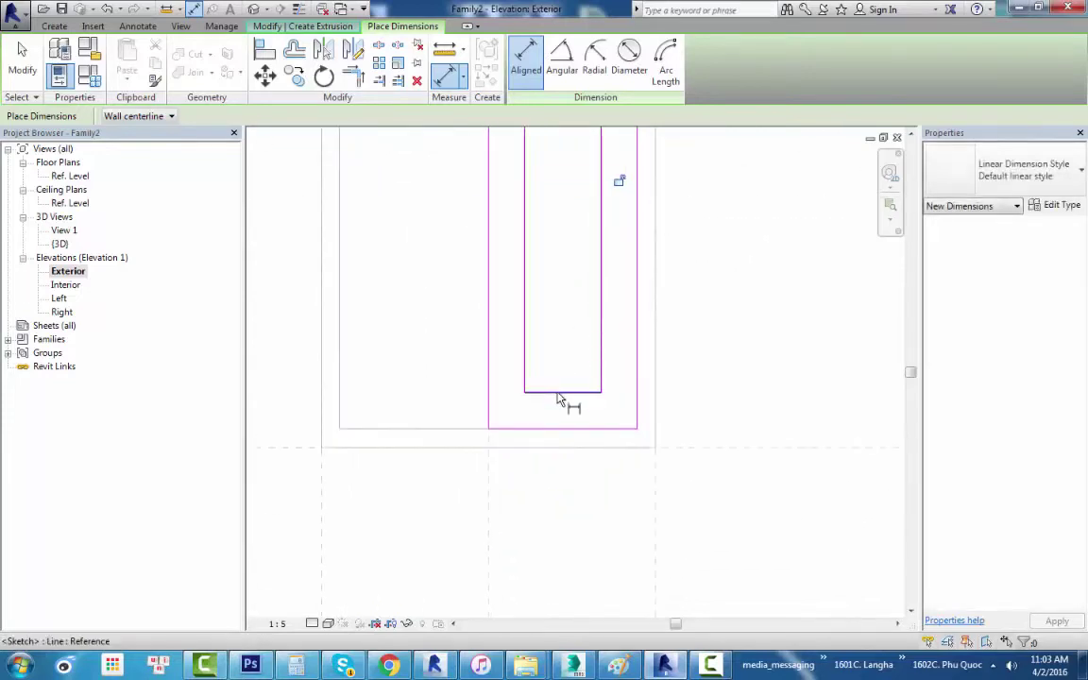
left_click(558, 427)
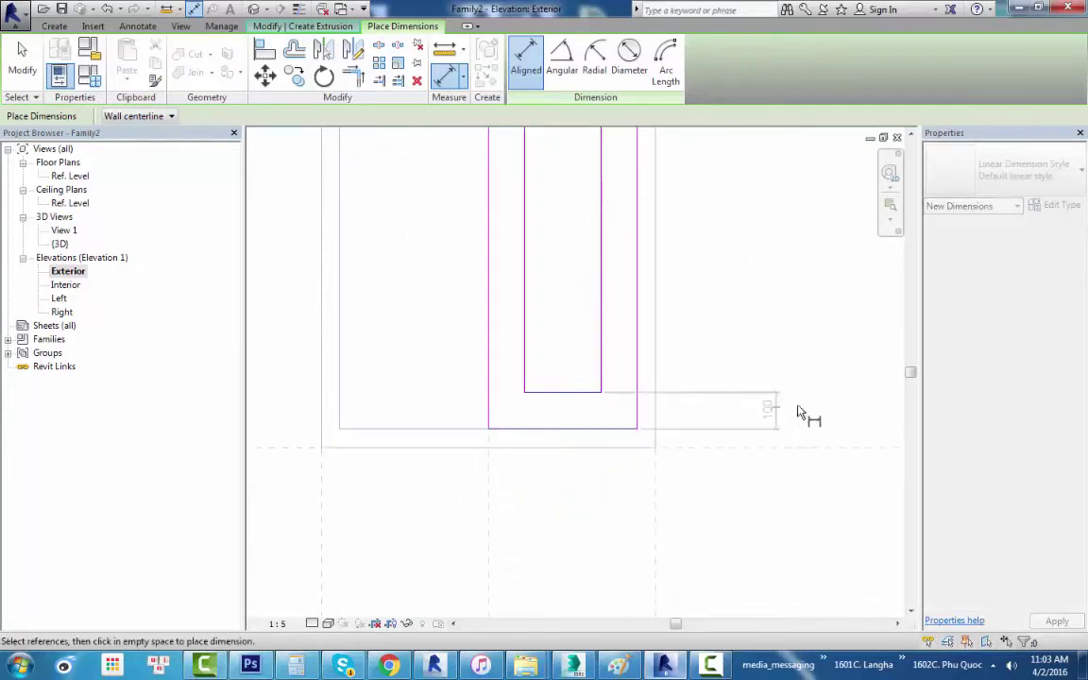
left_click(676, 326)
scroll(761, 353, "down", 1)
key("Escape")
key("Escape")
scroll(565, 218, "up", 1)
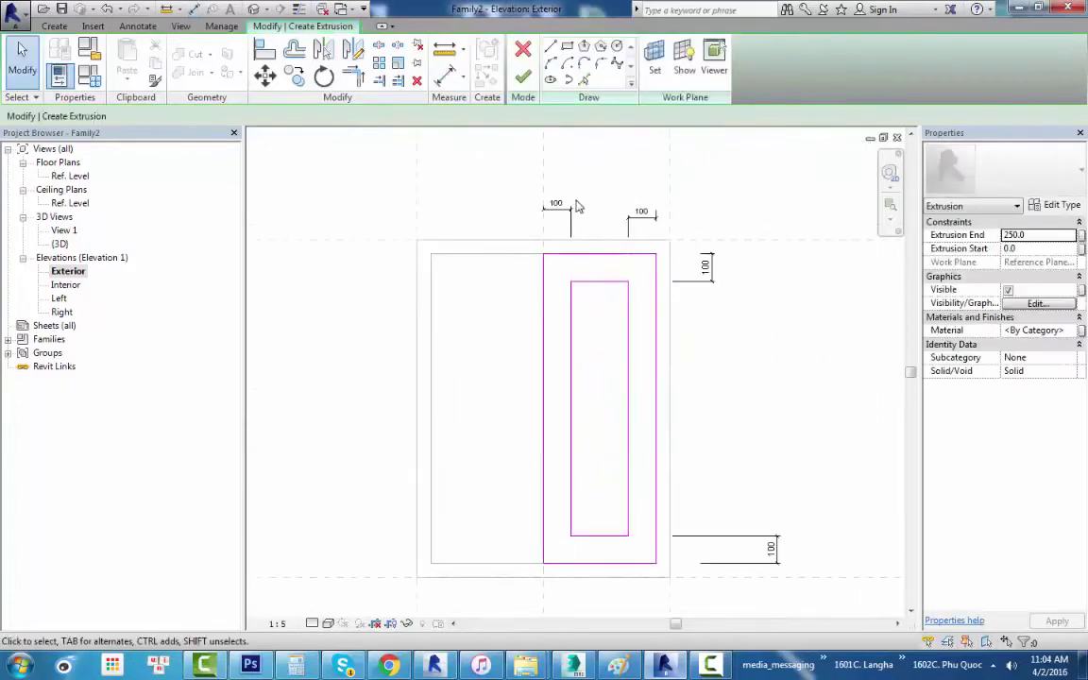
Label the top-left 100 dimension with a new parameter, 01 rong khuon cua.
left_click(563, 217)
left_click(322, 115)
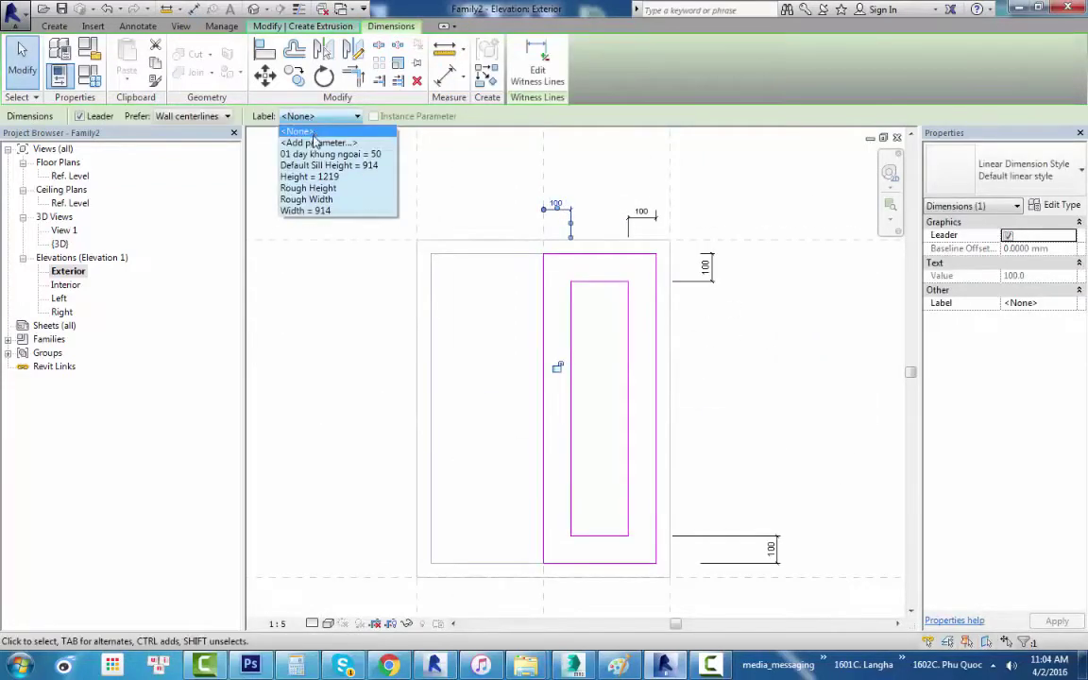
left_click(315, 141)
type("01 rong khuon cua")
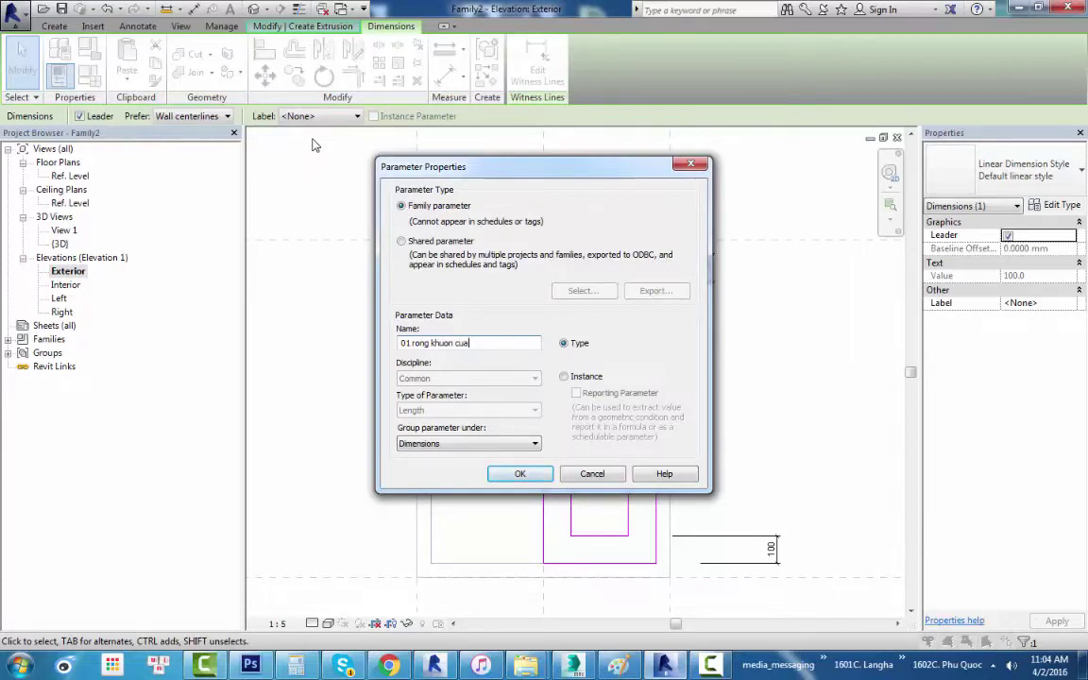
key("Return")
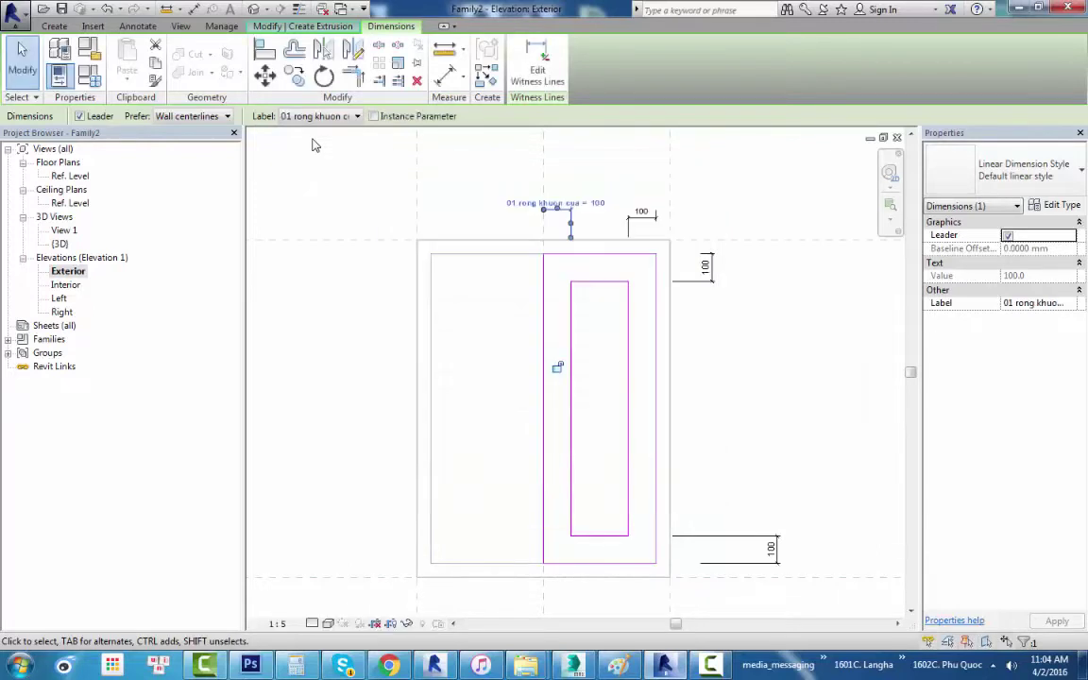
Apply the 01 rong khuon cua label to the top-right, vertical and bottom dimensions.
left_click(326, 115)
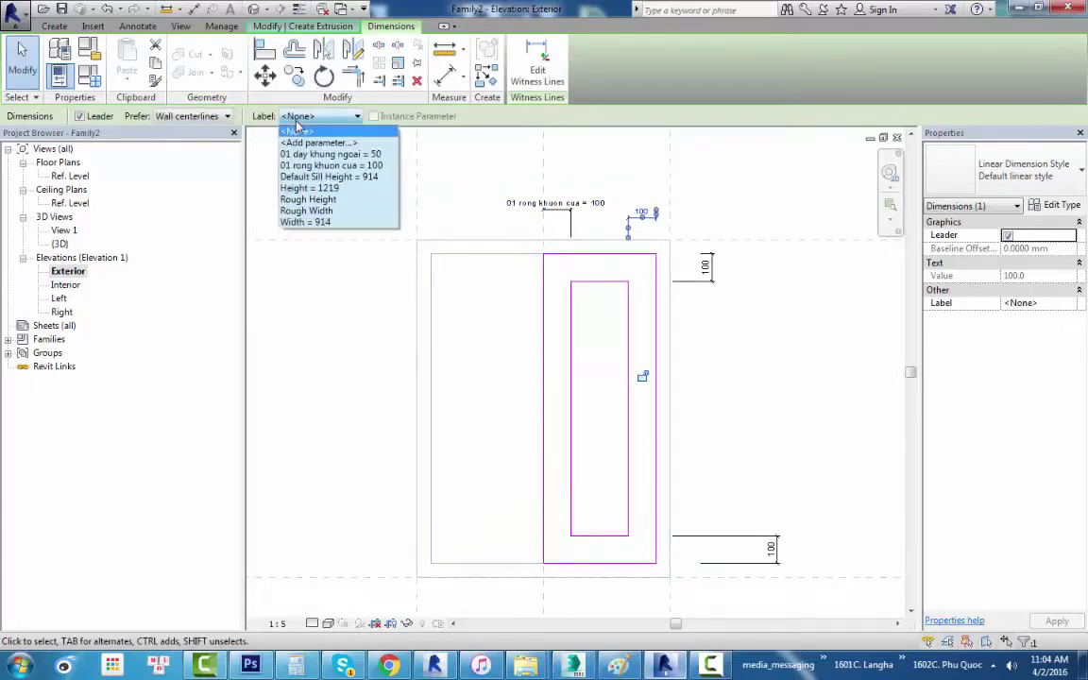
left_click(349, 166)
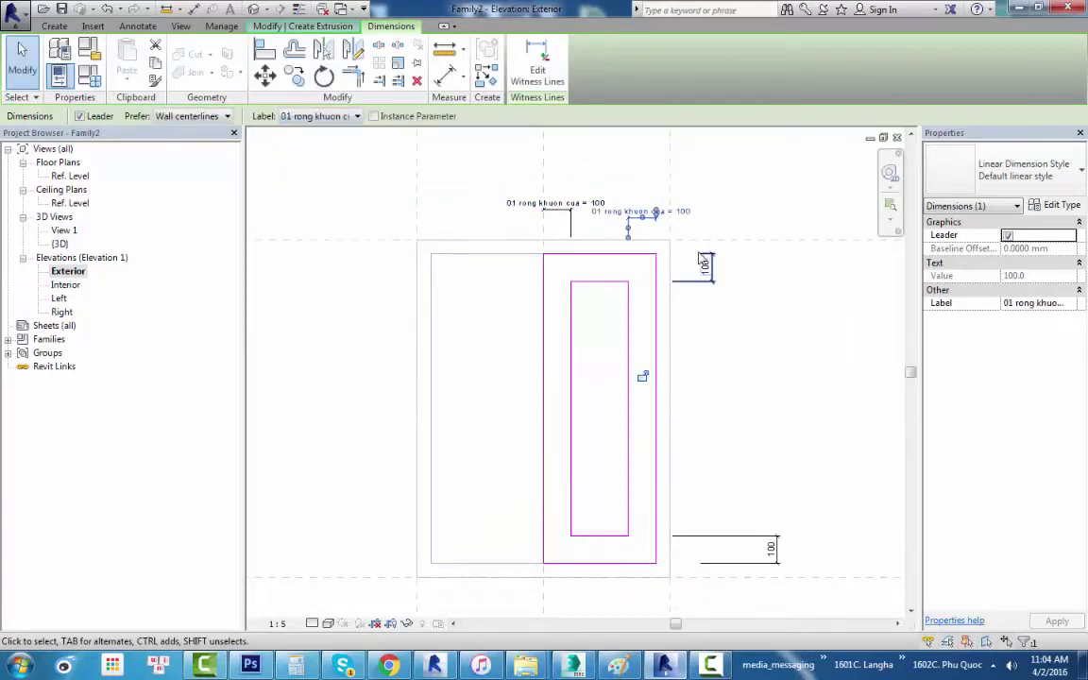
left_click(706, 267)
left_click(321, 116)
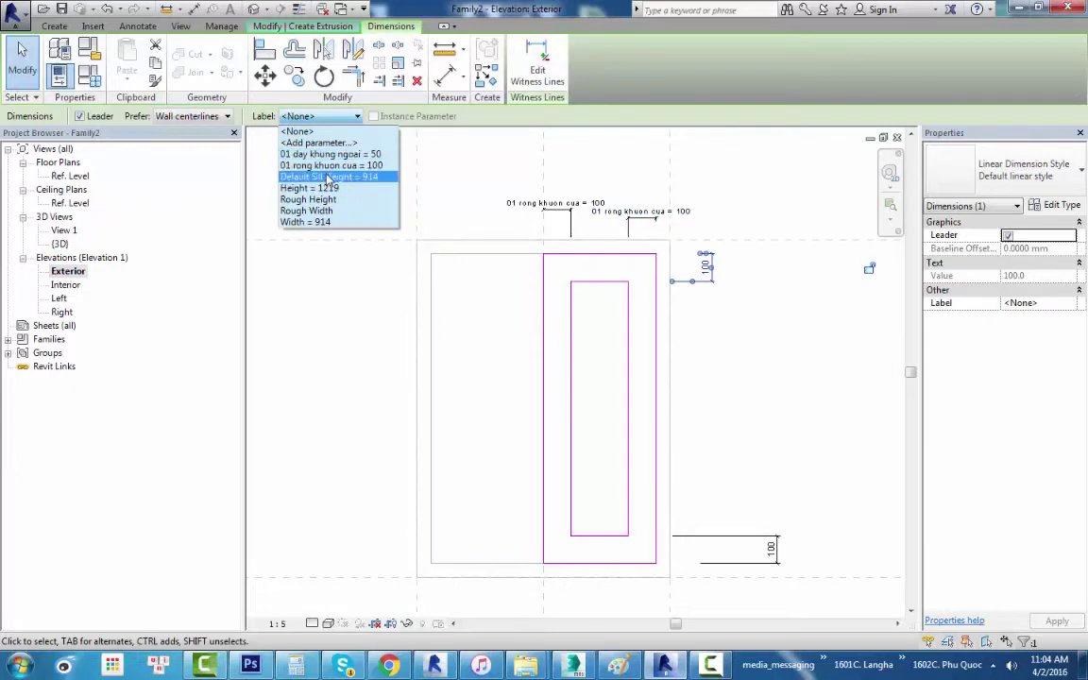
left_click(312, 165)
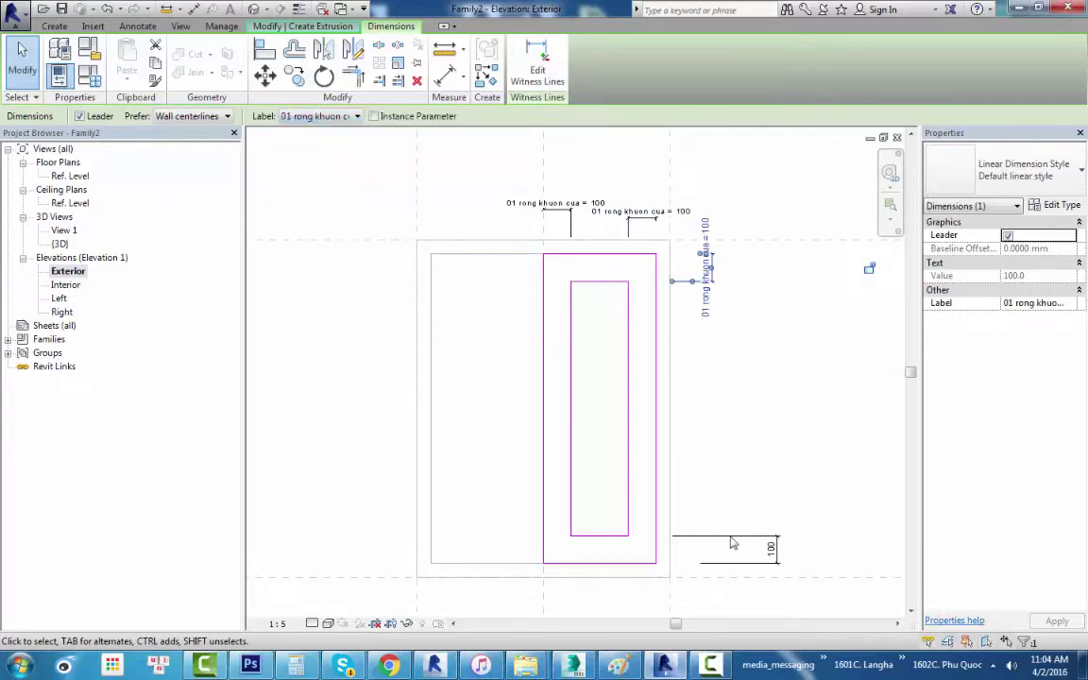
left_click(321, 116)
left_click(338, 167)
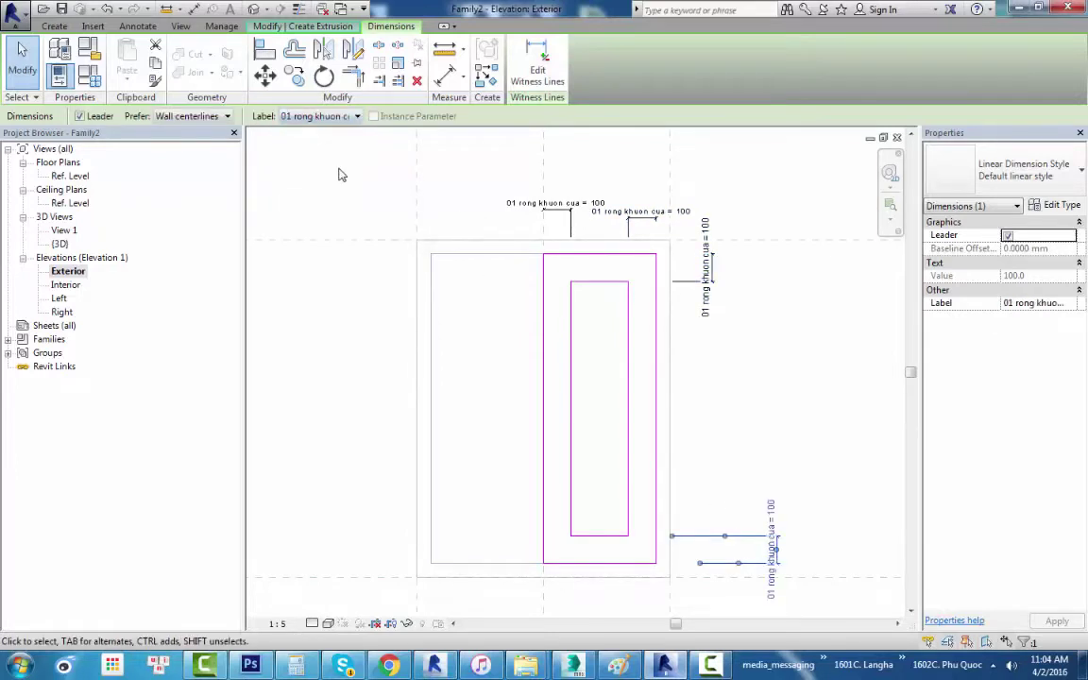
left_click(331, 26)
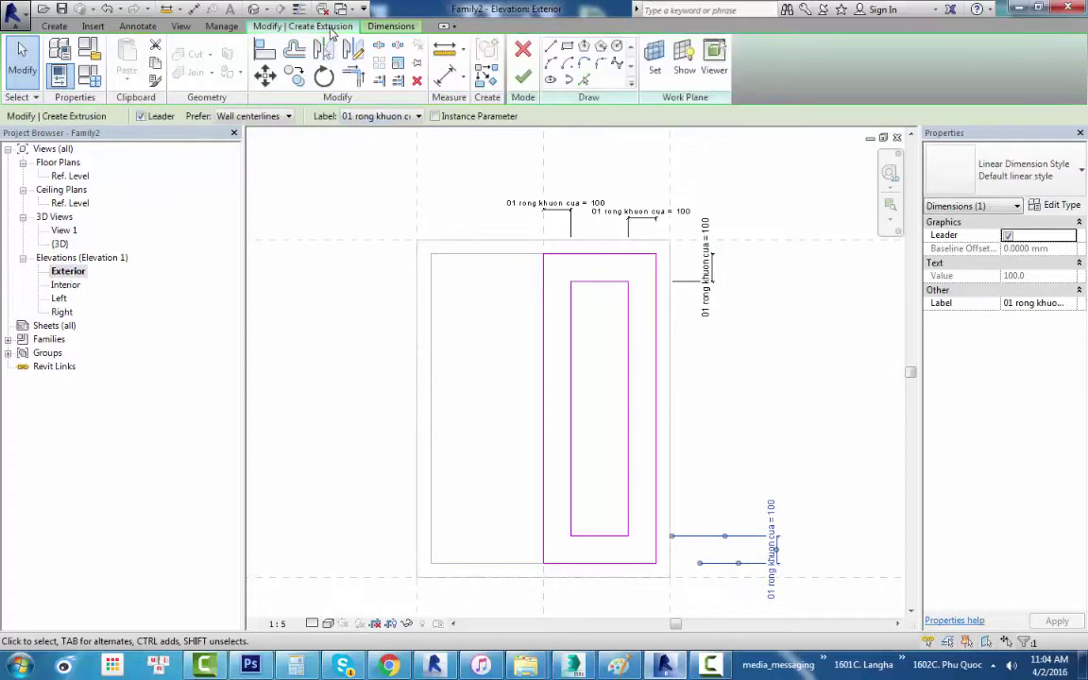
Finish the extrusion sketch and switch to the Ref. Level floor plan.
left_click(523, 76)
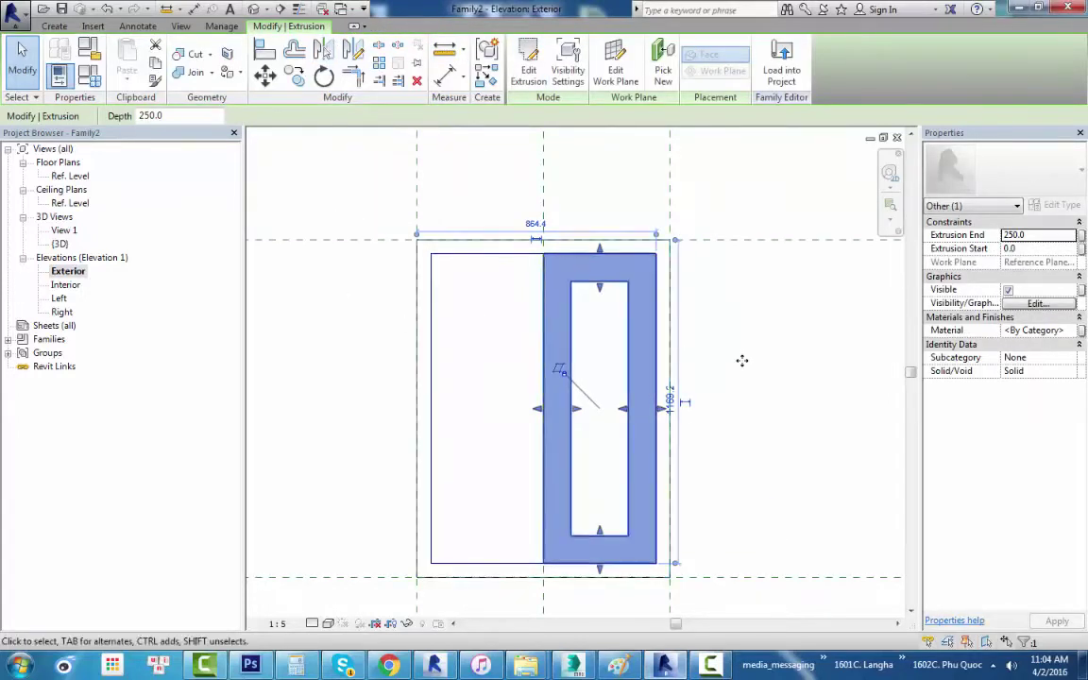
left_click(67, 271)
double_click(71, 175)
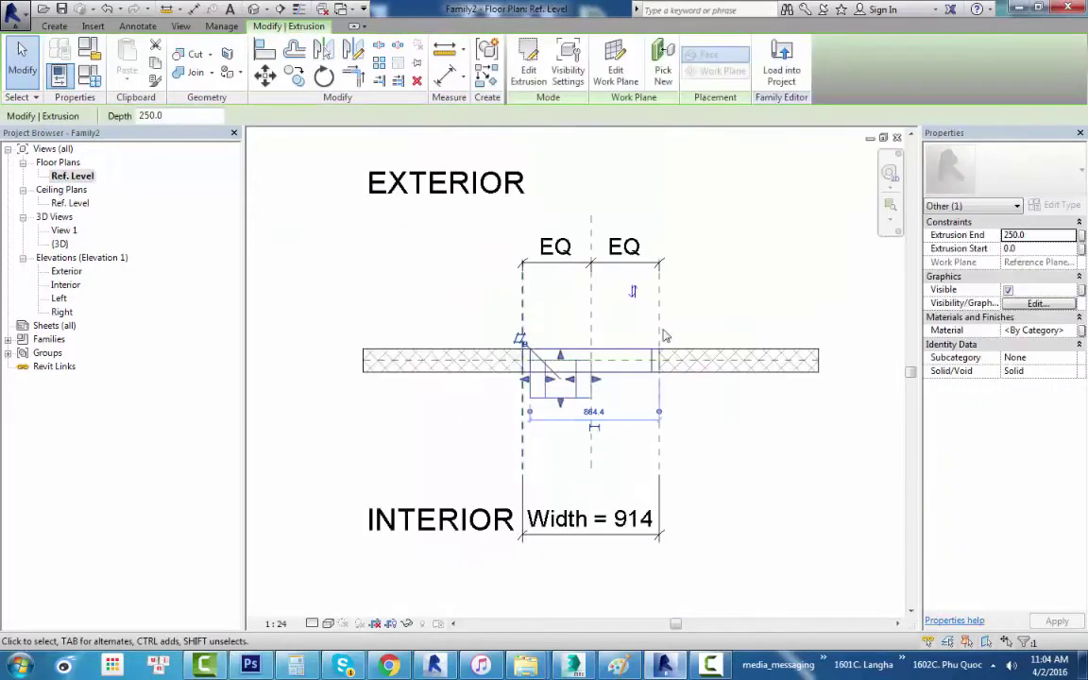
scroll(535, 310, "up", 1)
scroll(451, 369, "up", 2)
scroll(503, 359, "down", 2)
scroll(561, 388, "down", 1)
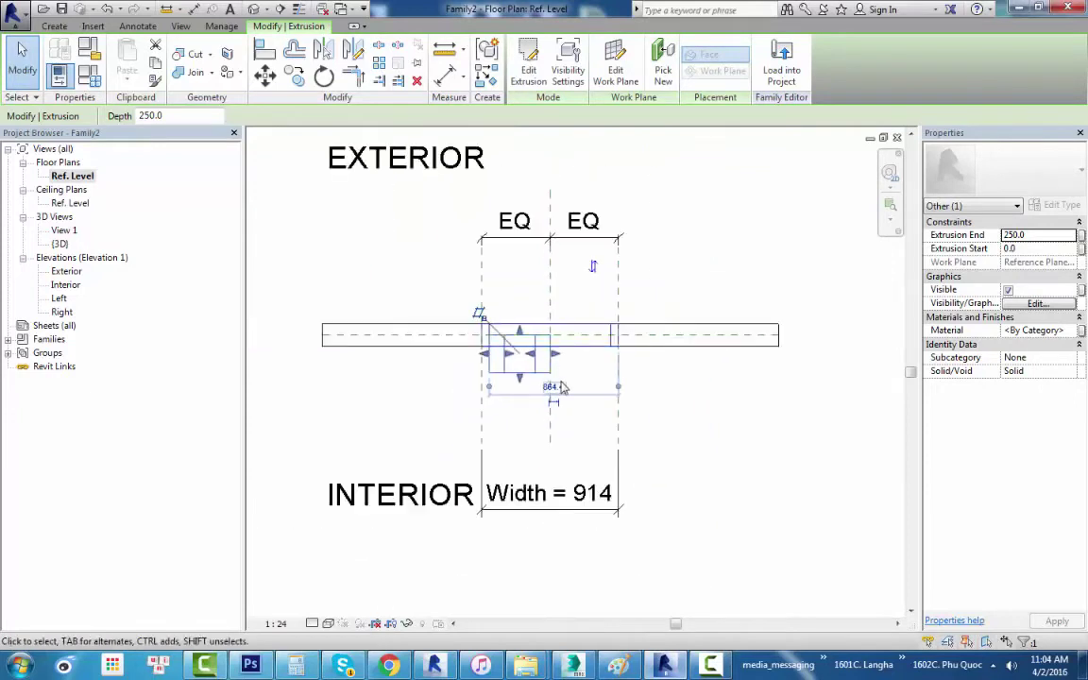
scroll(501, 349, "up", 1)
scroll(543, 340, "up", 1)
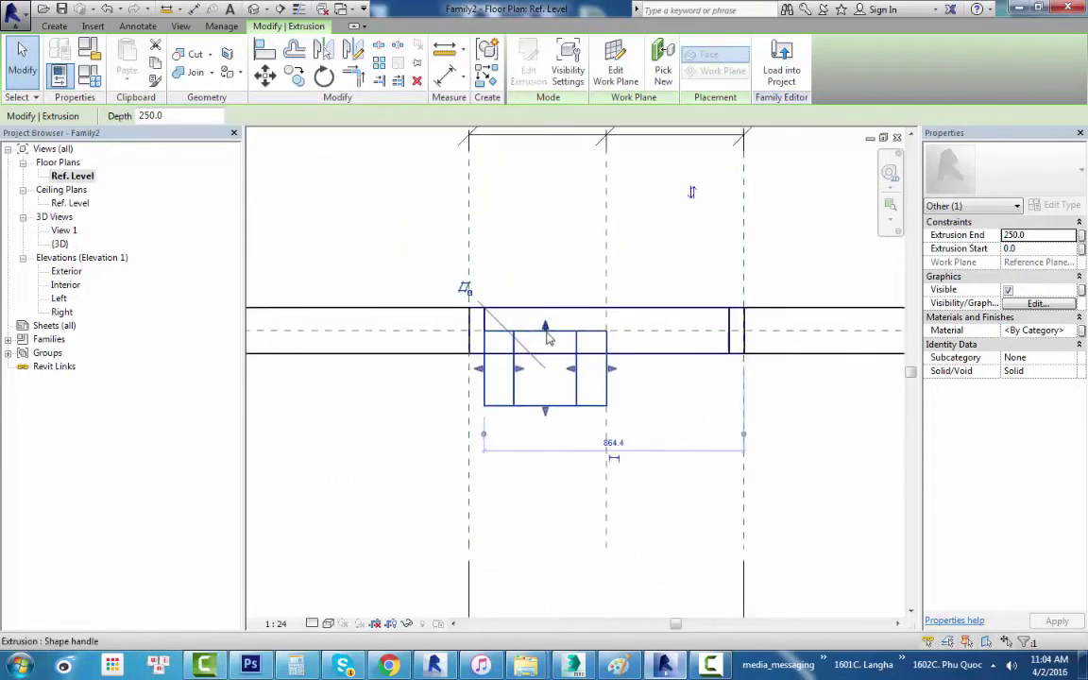
Shorten the sash extrusion to run from -76.2 to -24.7 within the wall.
left_click_drag(548, 338, 548, 311)
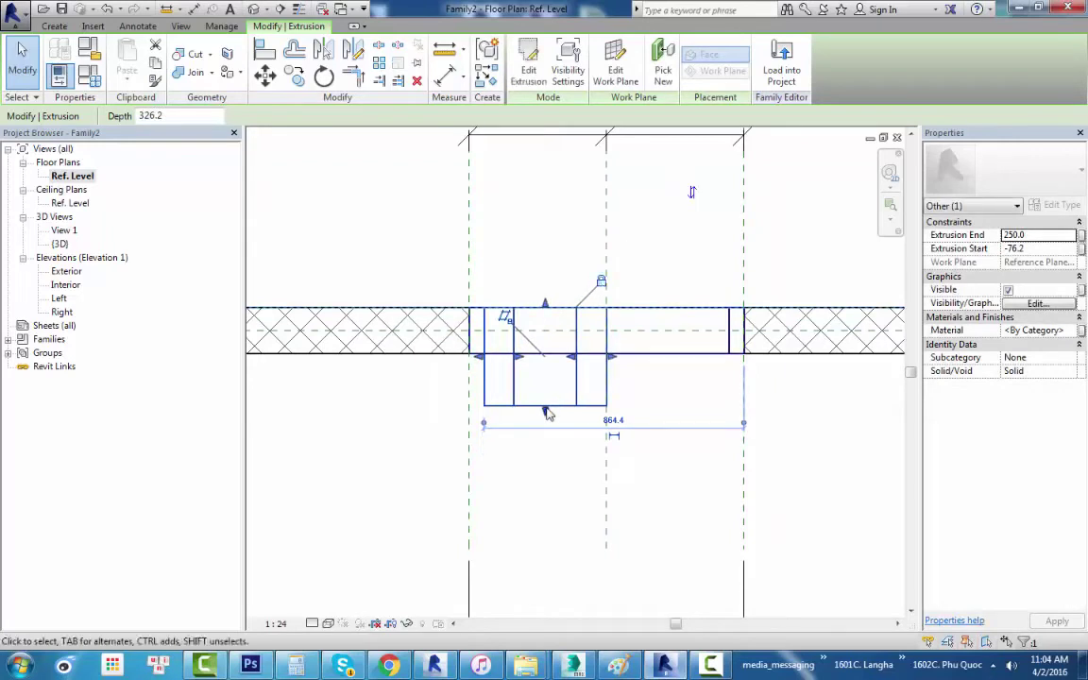
key("Escape")
scroll(543, 349, "down", 1)
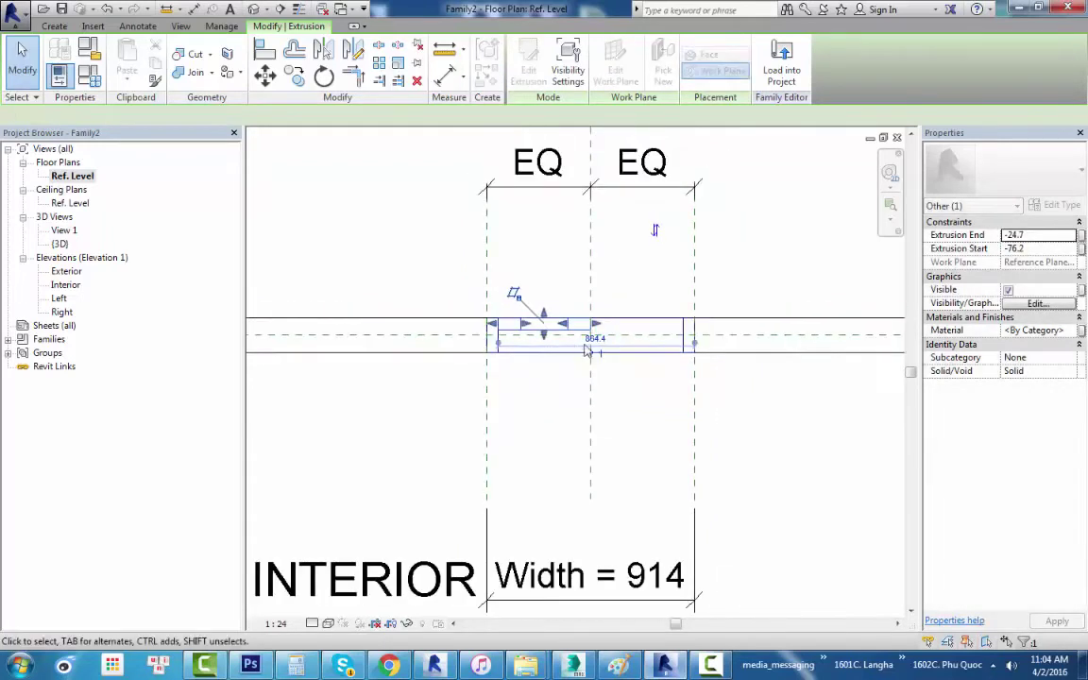
scroll(501, 350, "up", 2)
scroll(510, 336, "up", 1)
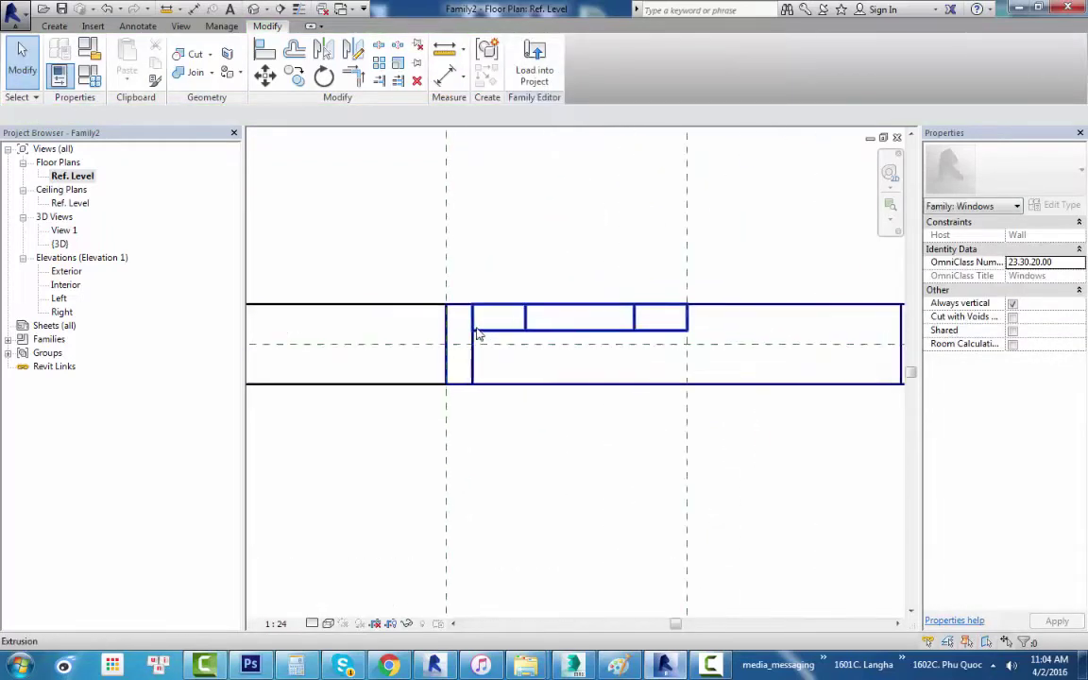
scroll(529, 337, "up", 1)
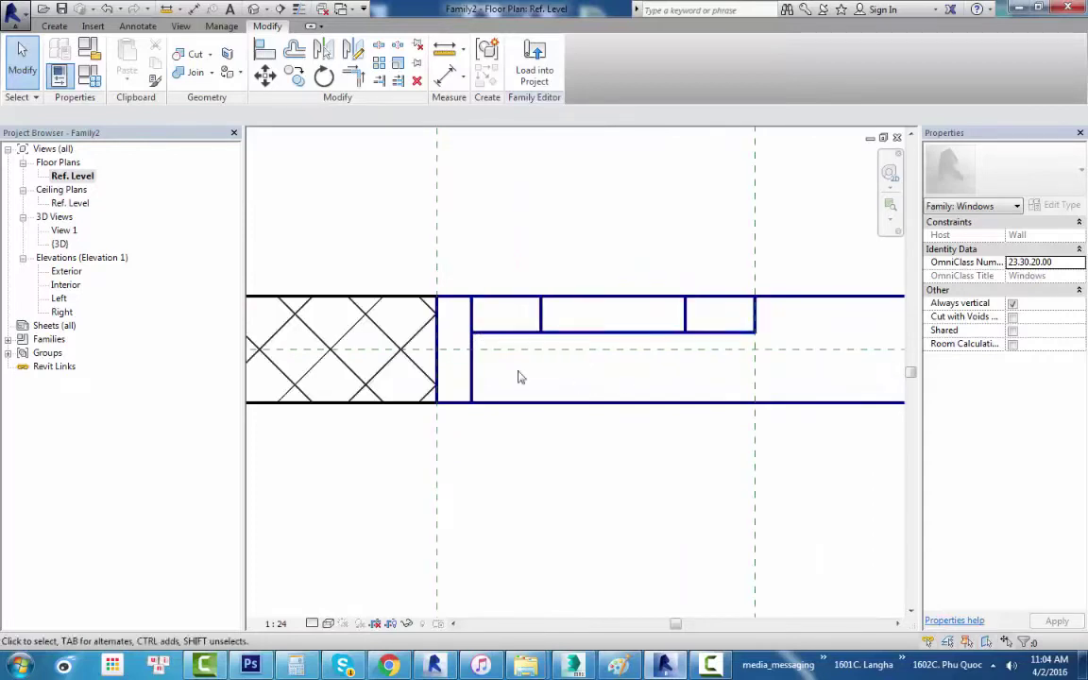
scroll(557, 368, "down", 1)
scroll(546, 363, "down", 1)
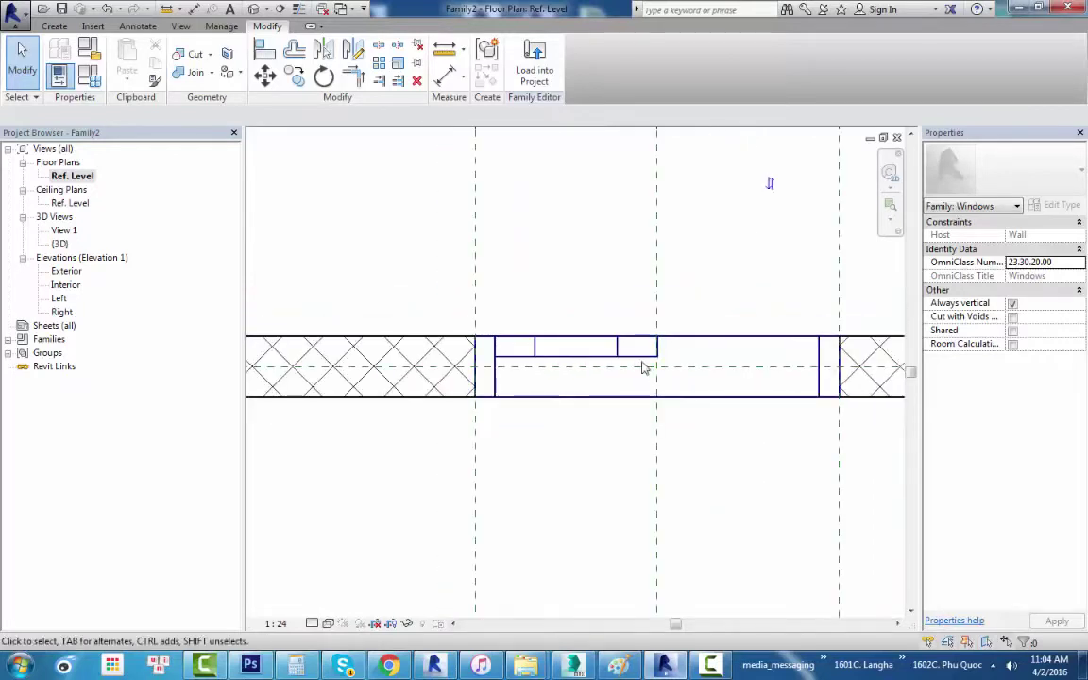
scroll(572, 395, "down", 1)
scroll(586, 377, "down", 2)
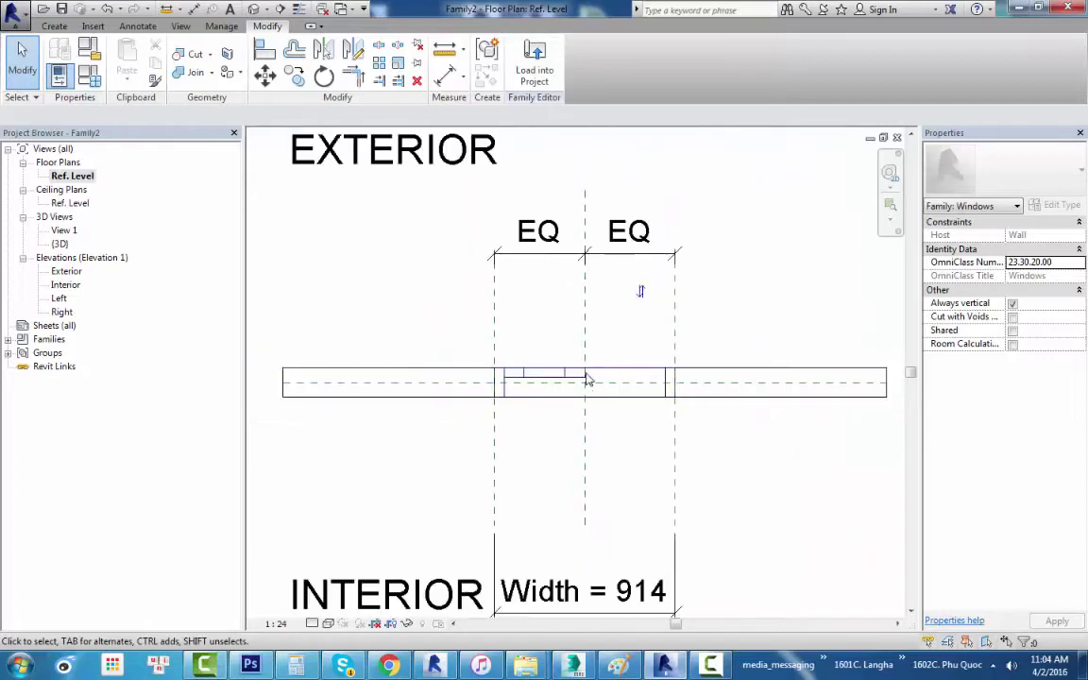
scroll(503, 367, "up", 2)
scroll(378, 378, "down", 1)
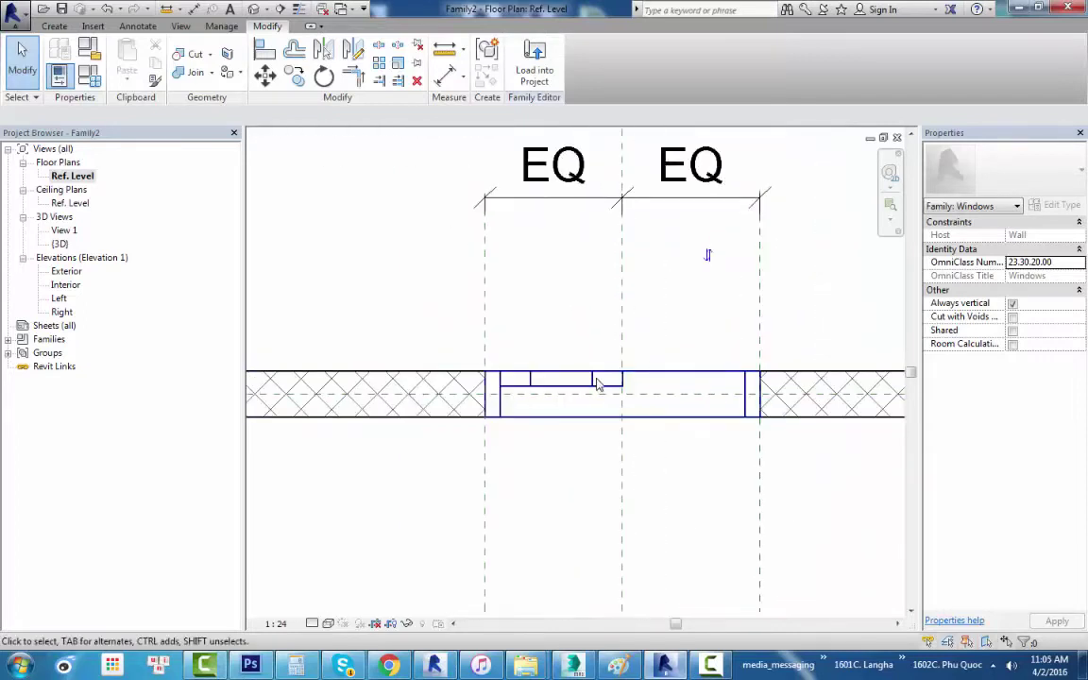
scroll(604, 396, "down", 2)
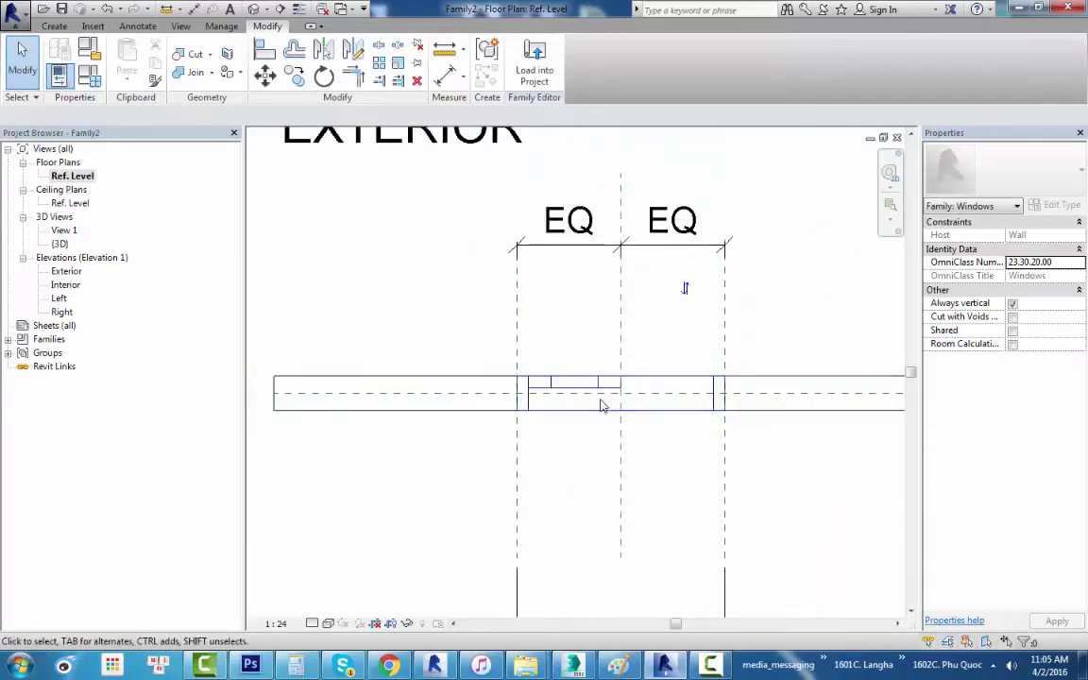
left_click(55, 26)
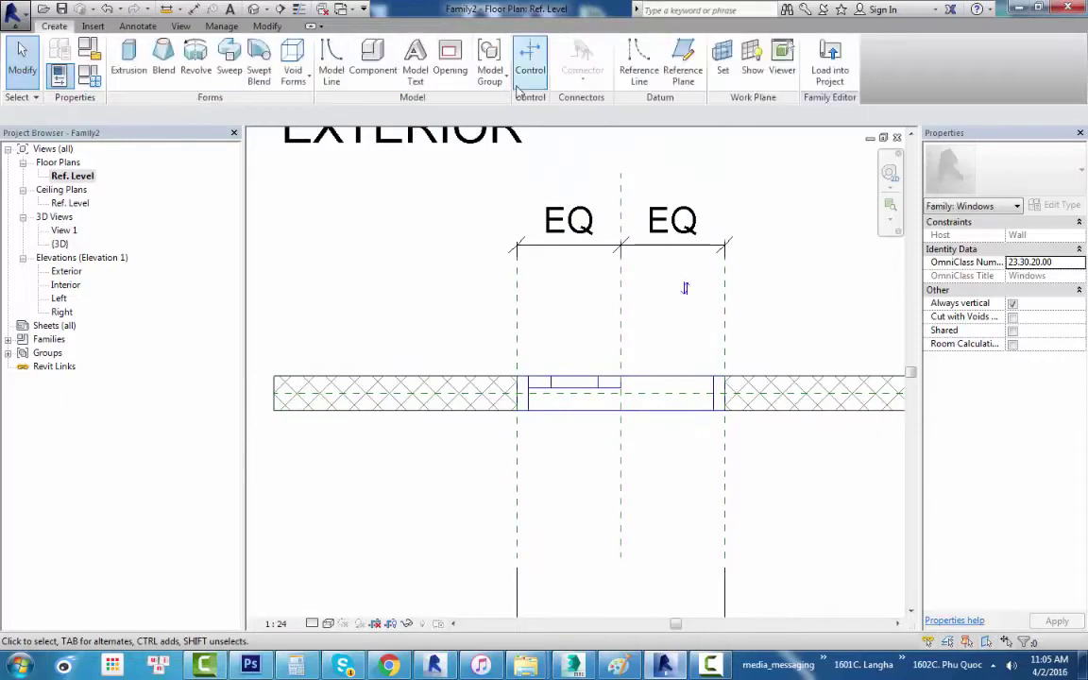
Draw a horizontal reference plane from the wall's left end to its right end.
left_click(686, 79)
scroll(362, 385, "up", 1)
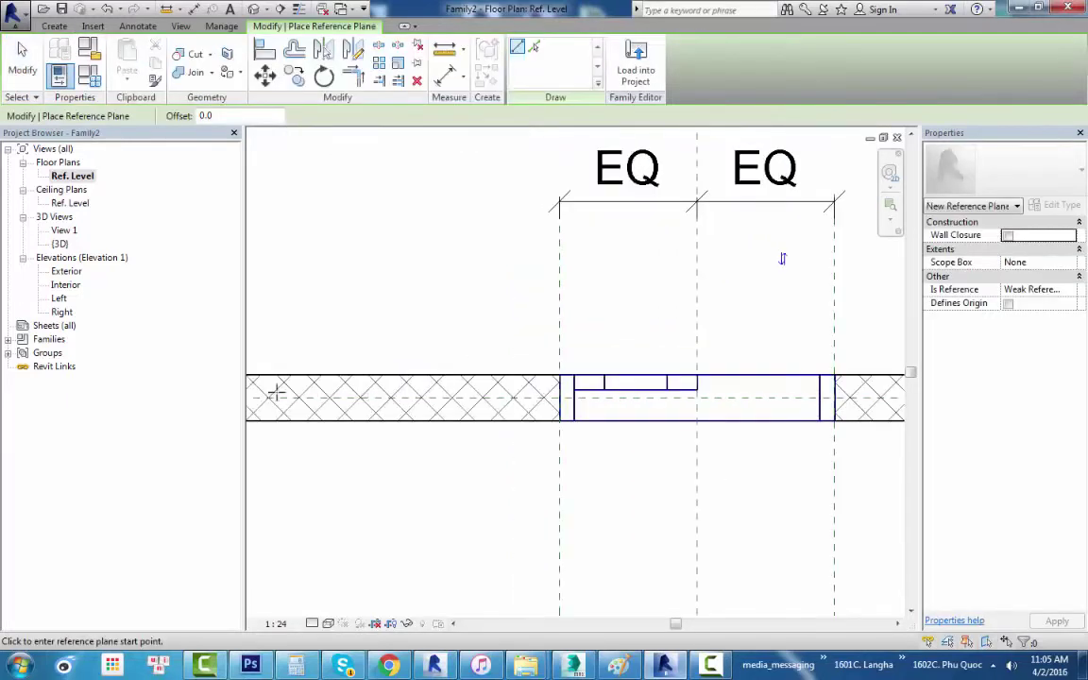
middle_click_drag(277, 392, 452, 367)
scroll(452, 366, "down", 1)
left_click(452, 365)
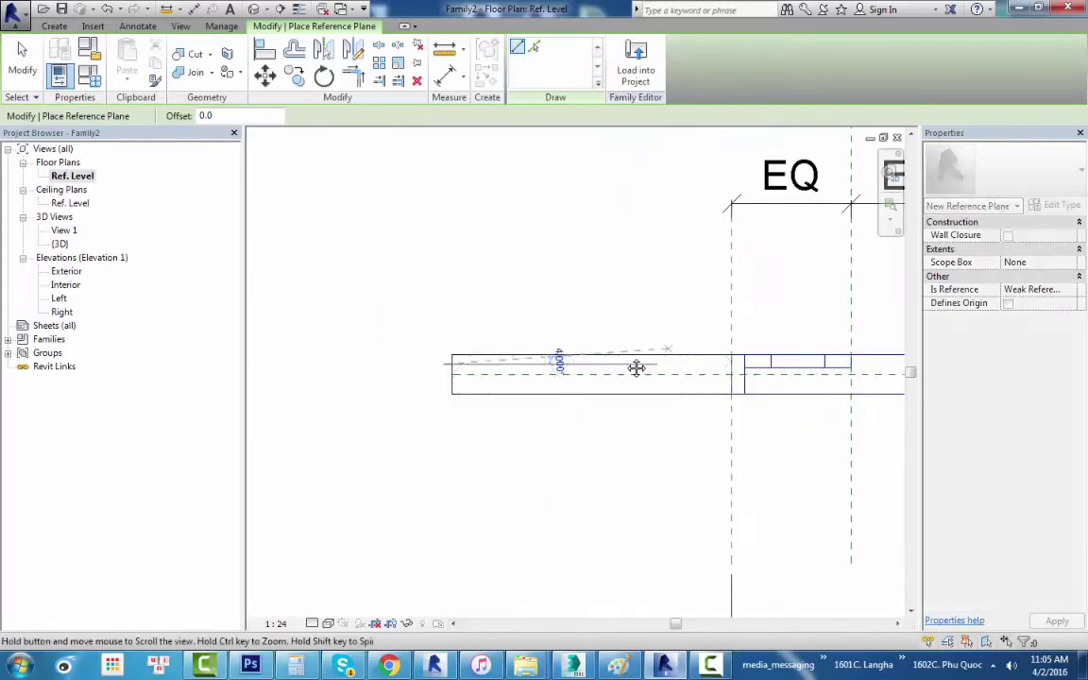
mouse_move(637, 367)
middle_mouse_down()
mouse_move(747, 354)
mouse_move(692, 361)
middle_mouse_up()
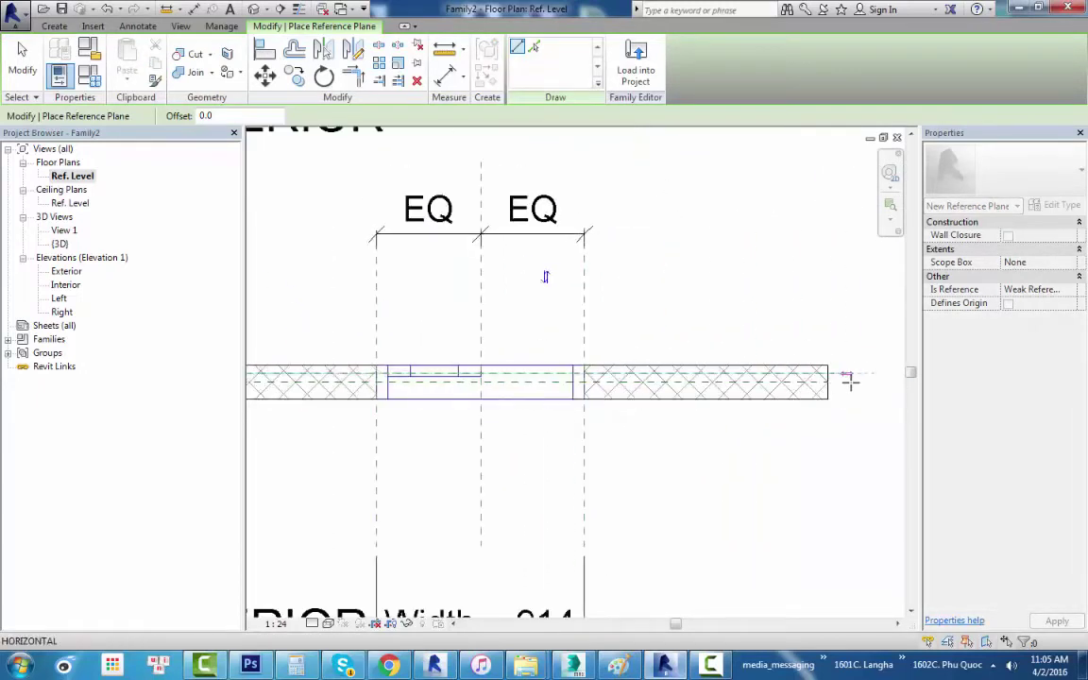
left_click(849, 380)
scroll(711, 163, "up", 2)
middle_click_drag(607, 386, 488, 298)
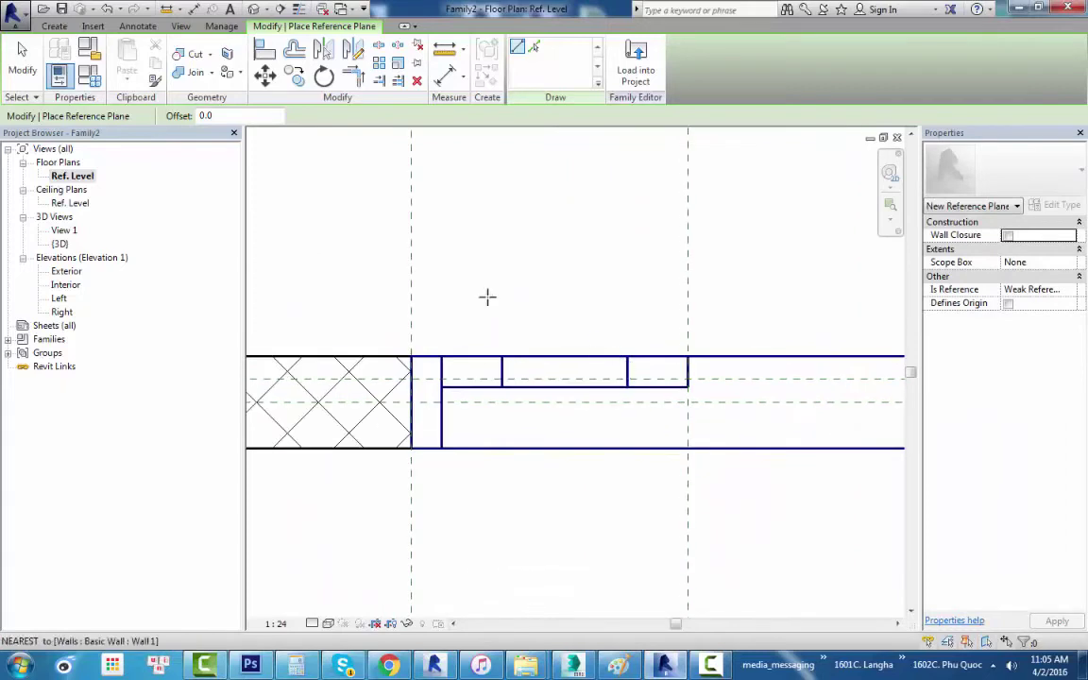
left_click(444, 76)
scroll(629, 370, "down", 1)
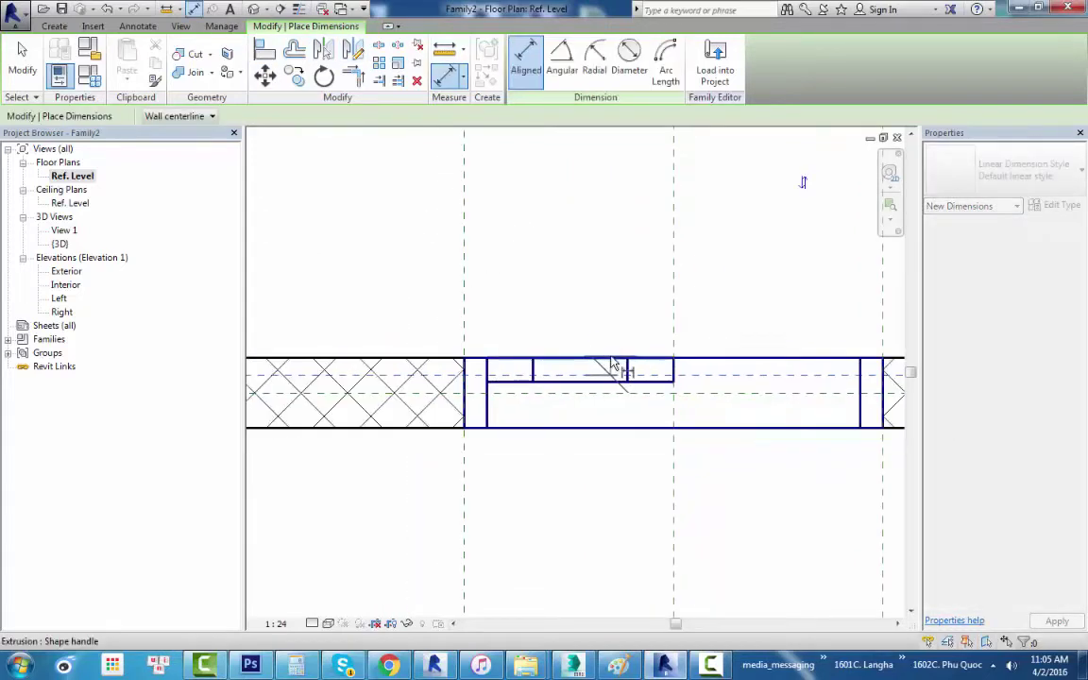
Label the 37 dimension with a new type parameter named 01 day canh cua.
scroll(612, 364, "down", 2)
middle_click_drag(360, 333, 540, 332)
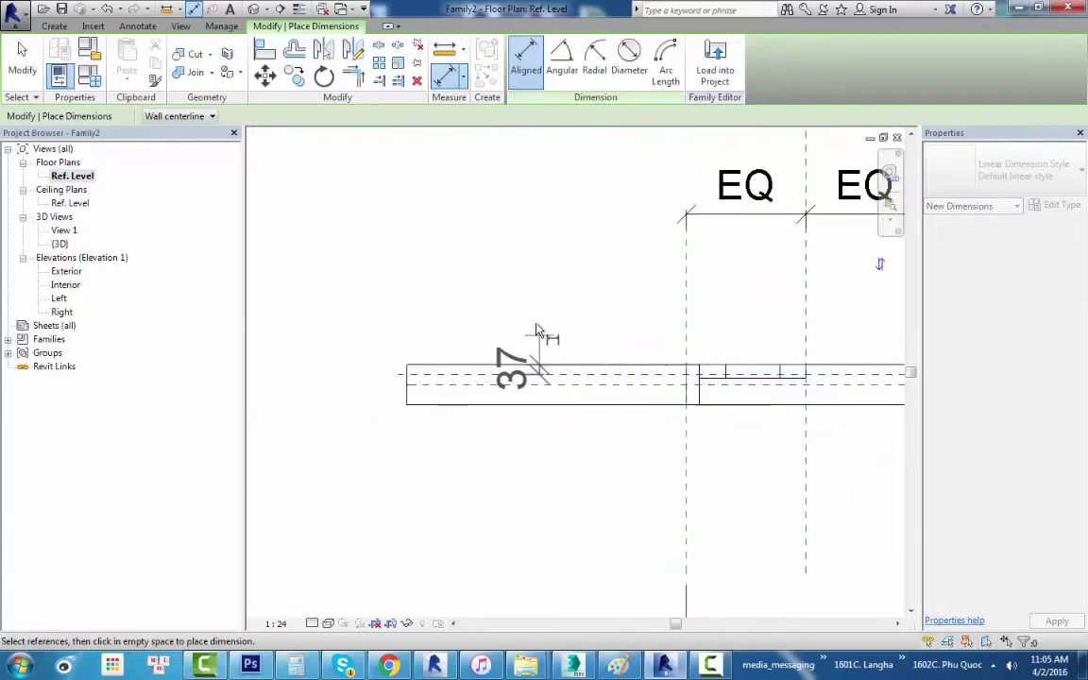
key("Escape")
key("Escape")
left_click(498, 359)
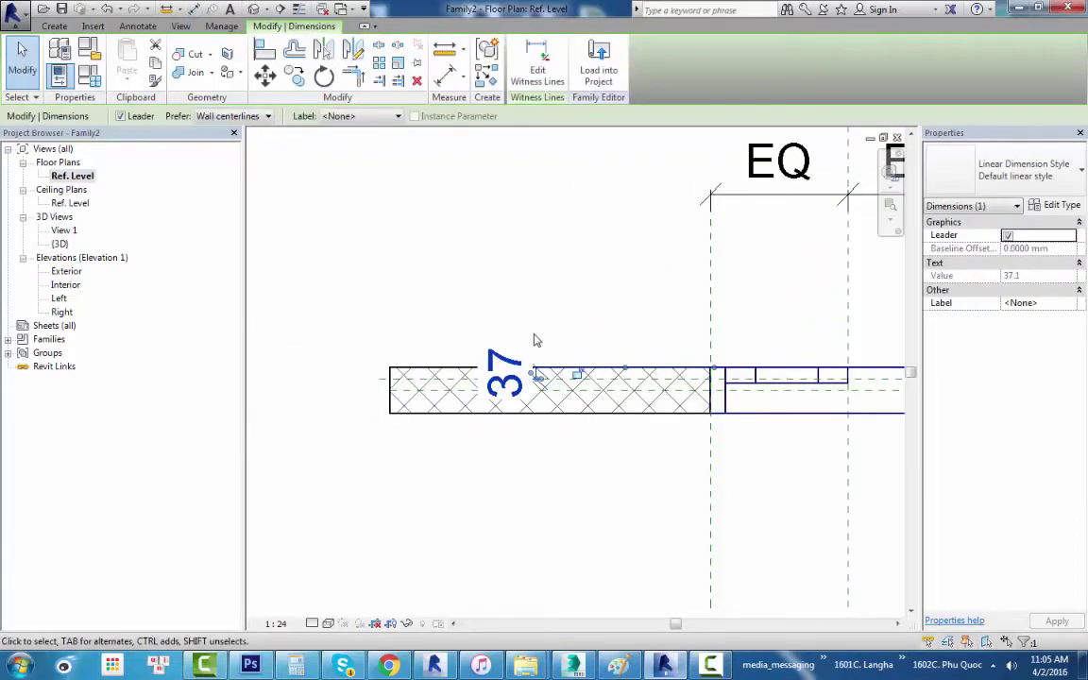
key("Escape")
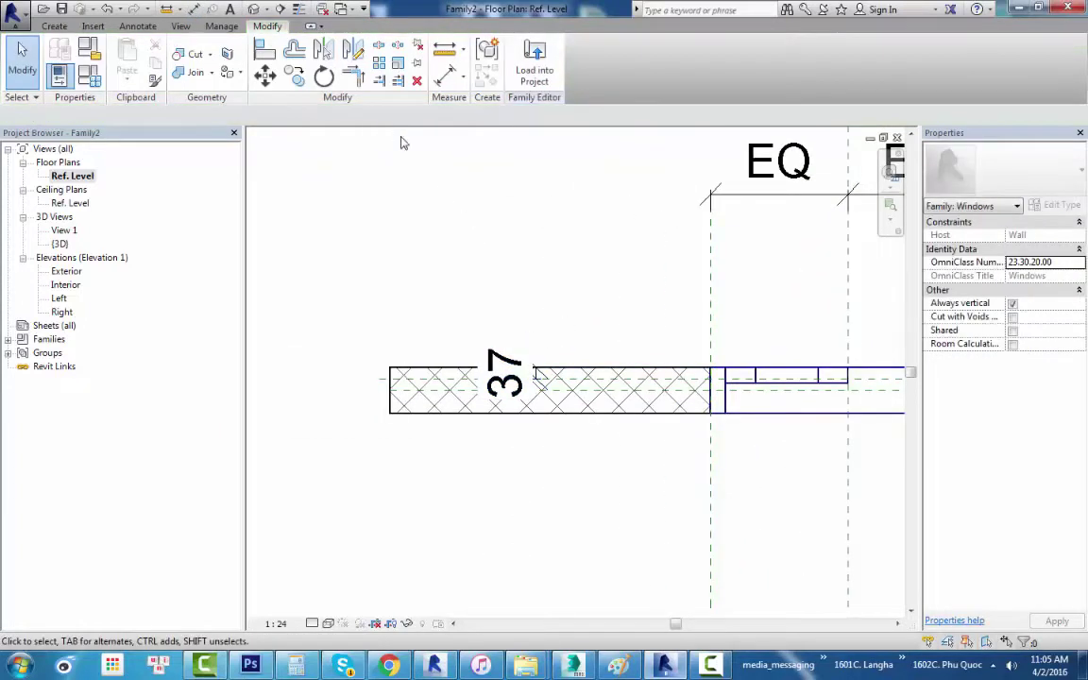
left_click(378, 115)
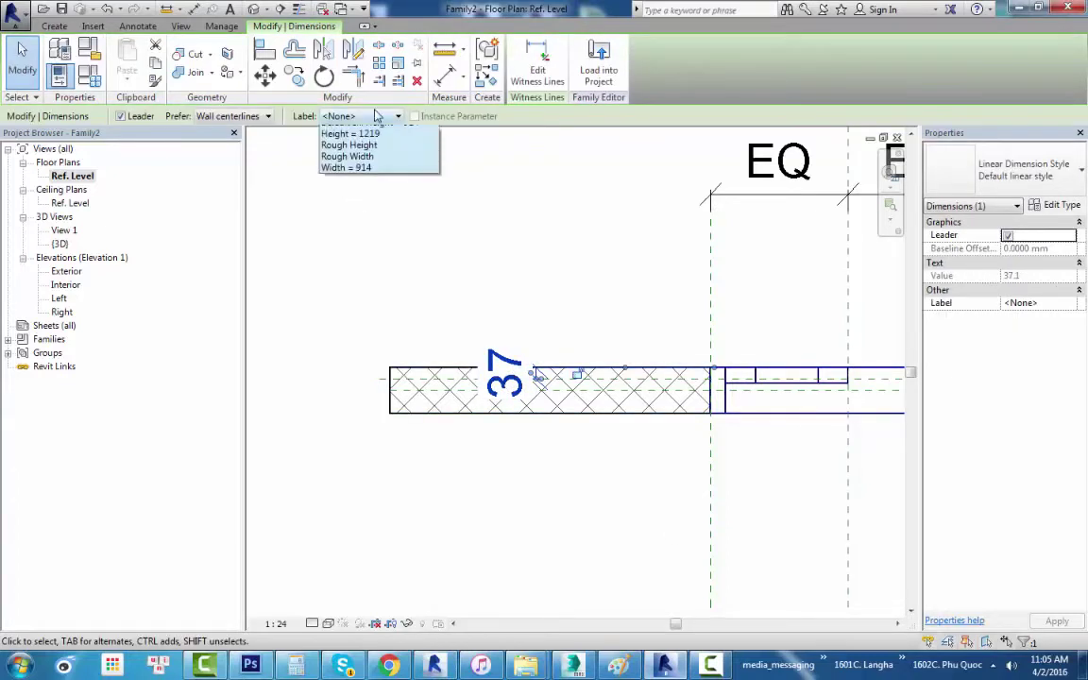
left_click(371, 149)
type("01 day canh cua")
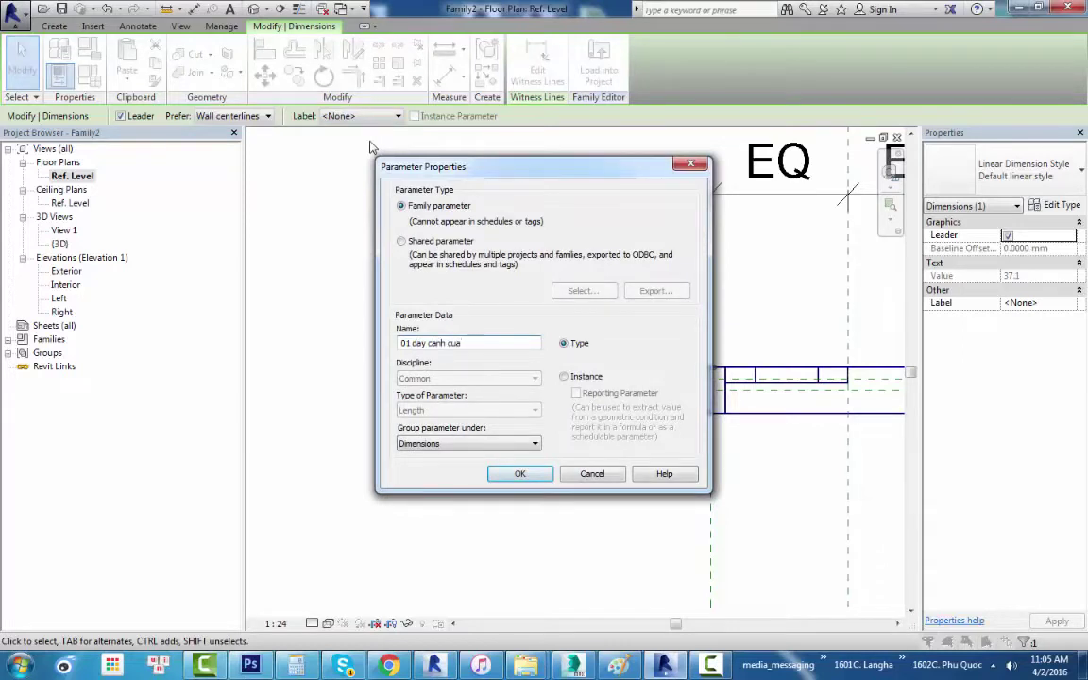
key("Return")
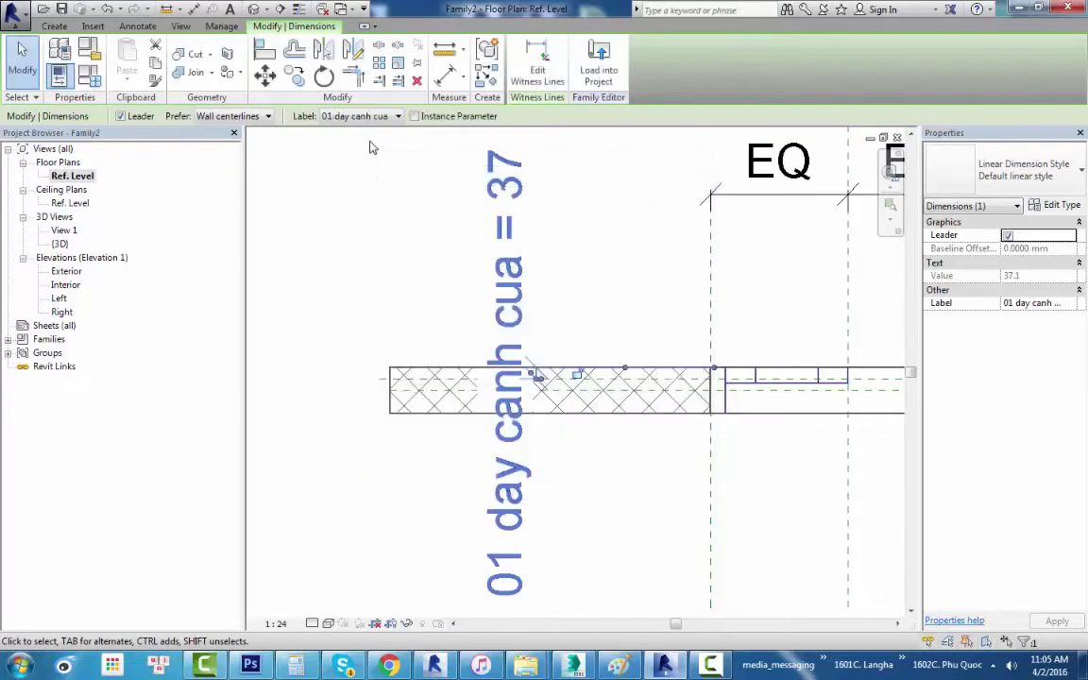
Set the floor plan view scale to 1:10.
left_click(274, 624)
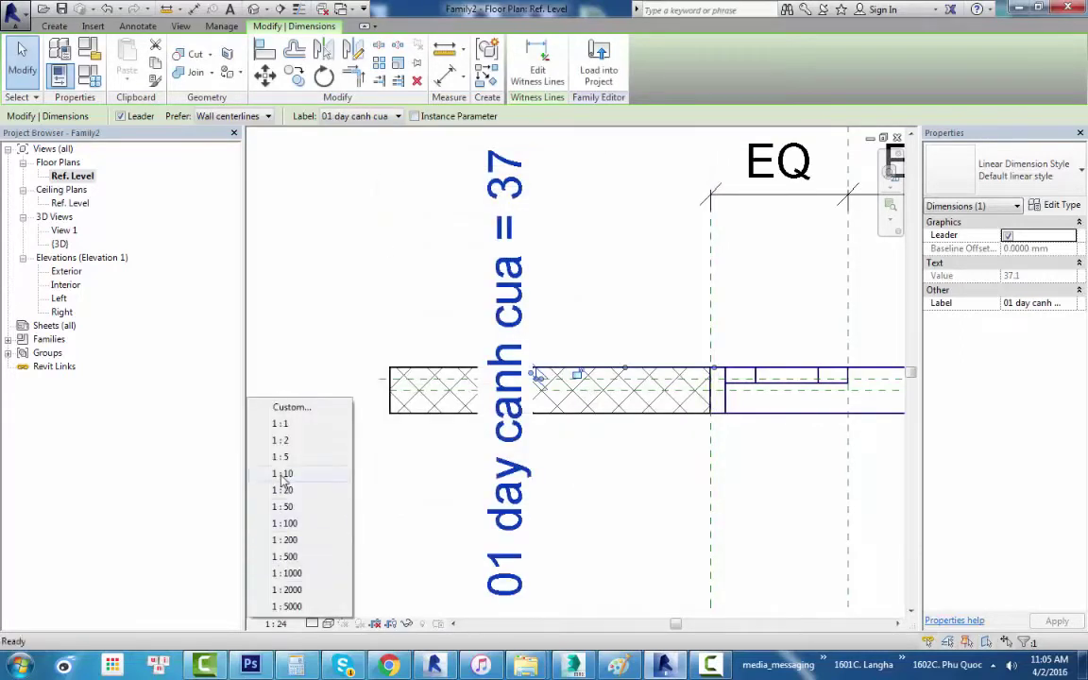
left_click(257, 432)
scroll(499, 371, "up", 2)
Pull the sash extrusion face to the reference plane, making it 37.1 deep (-76.2 to -39.1).
scroll(567, 377, "up", 1)
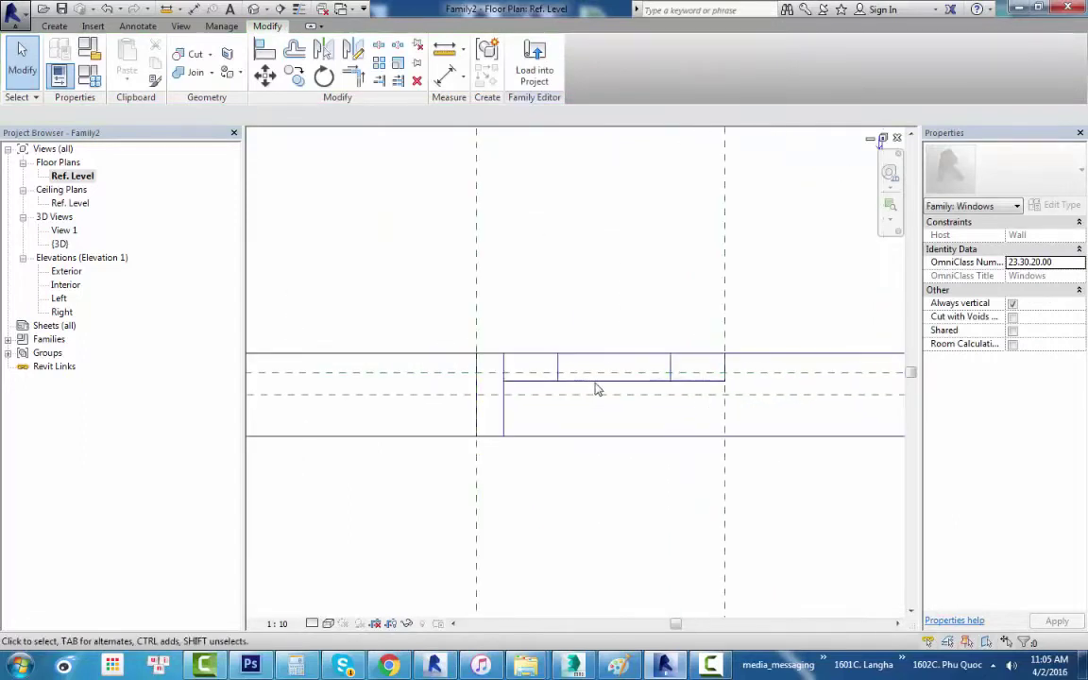
left_click(607, 382)
left_click_drag(615, 391, 614, 379)
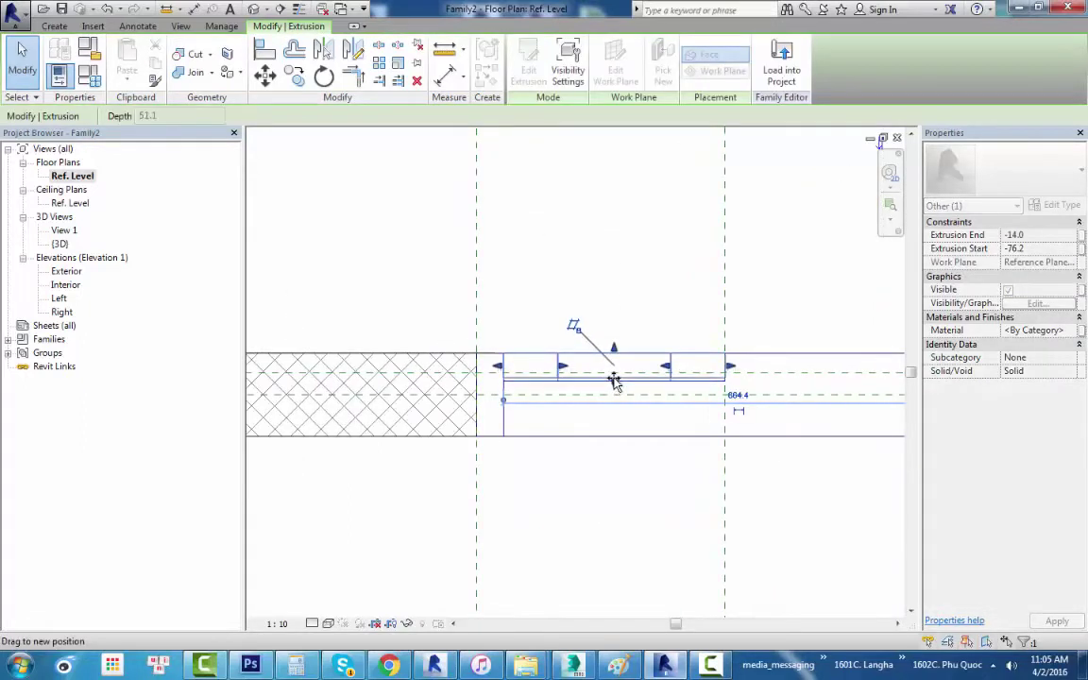
scroll(417, 406, "down", 3)
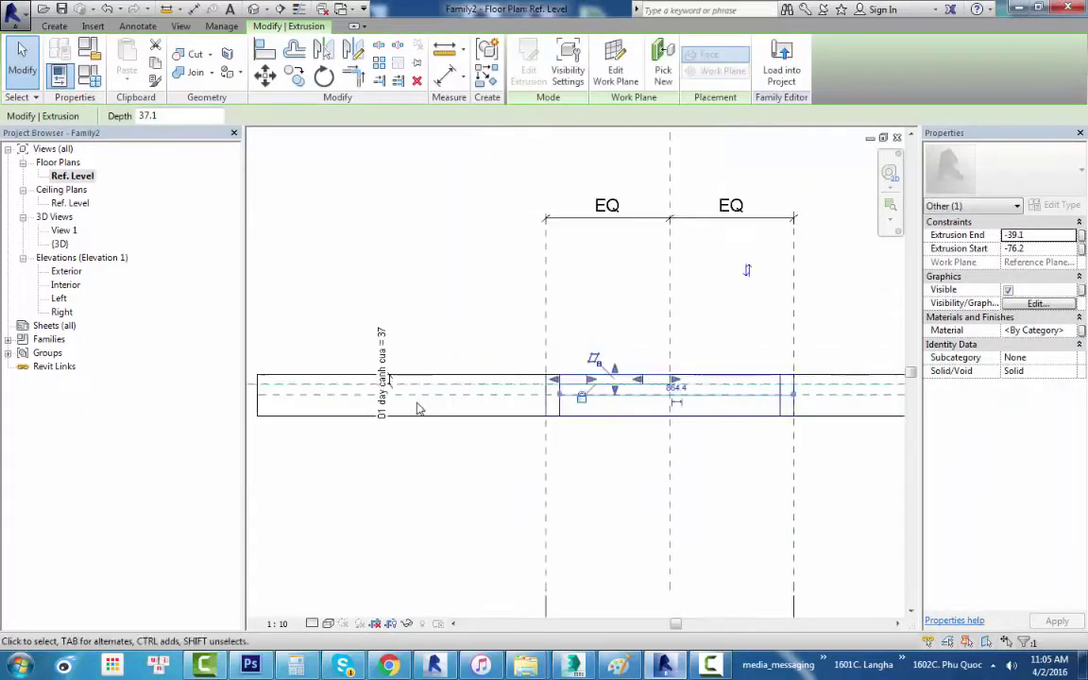
key("Escape")
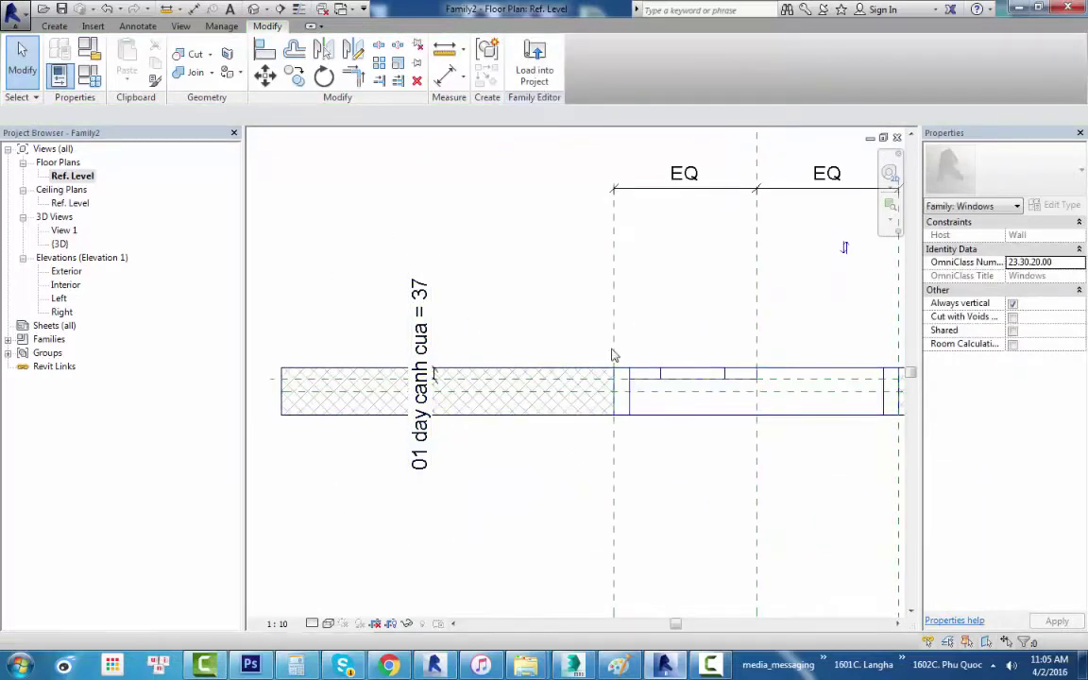
scroll(704, 369, "up", 1)
scroll(705, 412, "down", 2)
scroll(666, 424, "down", 1)
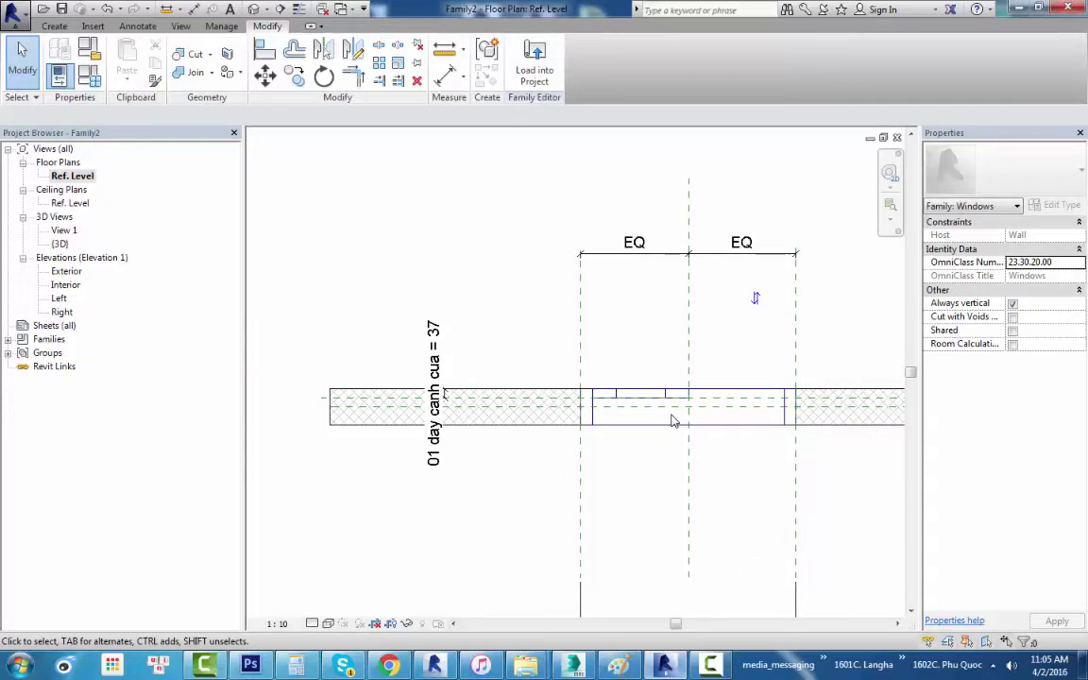
scroll(672, 421, "up", 1)
scroll(672, 421, "up", 2)
scroll(671, 421, "up", 1)
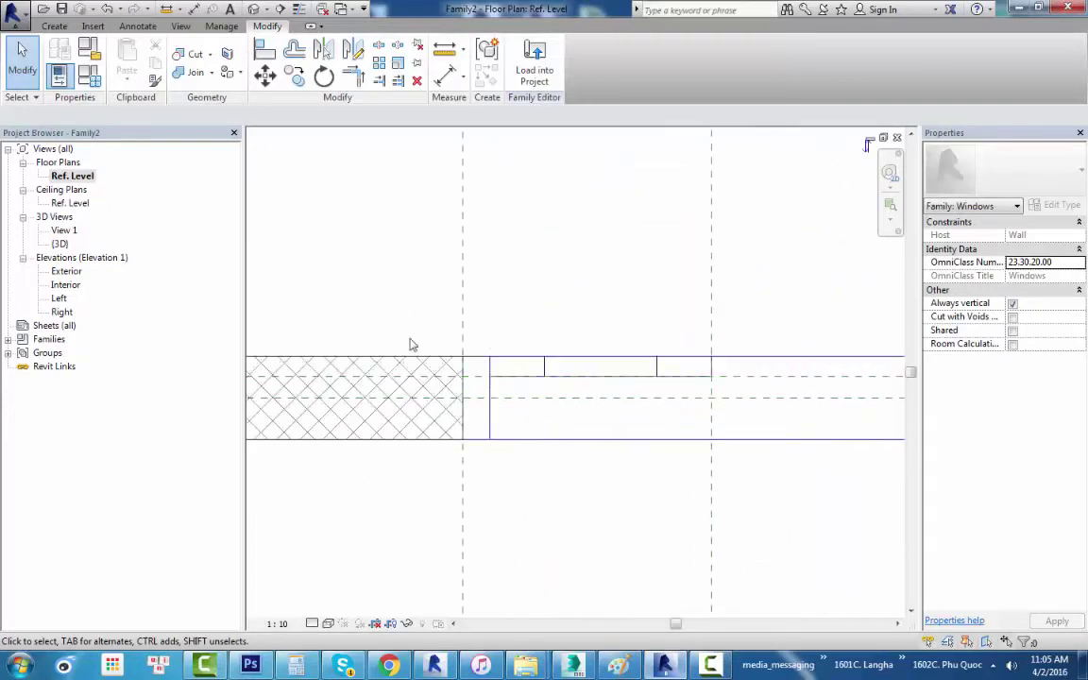
scroll(502, 353, "down", 1)
scroll(663, 382, "down", 1)
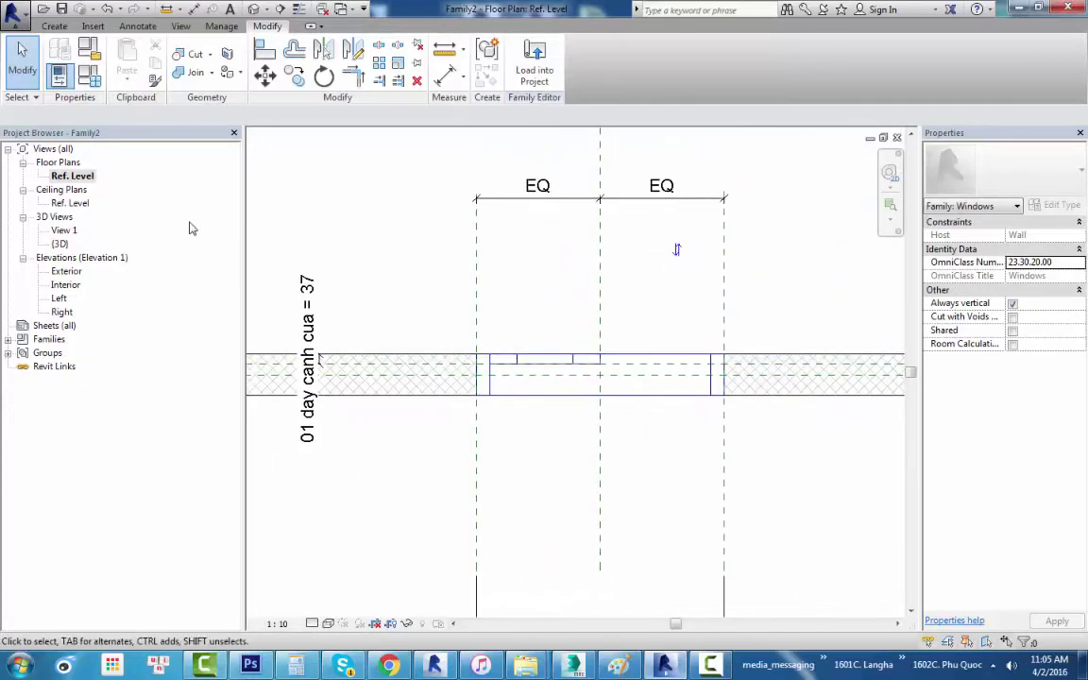
mouse_move(677, 249)
middle_mouse_down("shift")
mouse_move(557, 414)
mouse_move(484, 318)
middle_mouse_up("shift")
Leave the orbited 3D window view for Ref. Level, zoomed in on the wall opening.
scroll(484, 319, "up", 3)
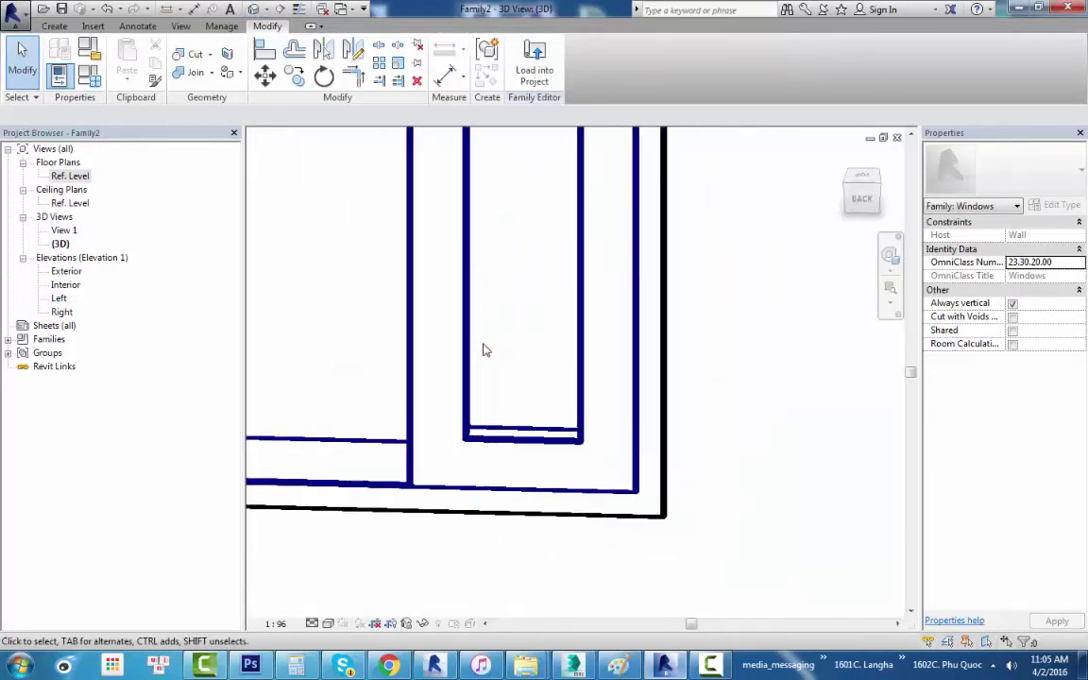
scroll(484, 481, "down", 1)
scroll(573, 278, "down", 1)
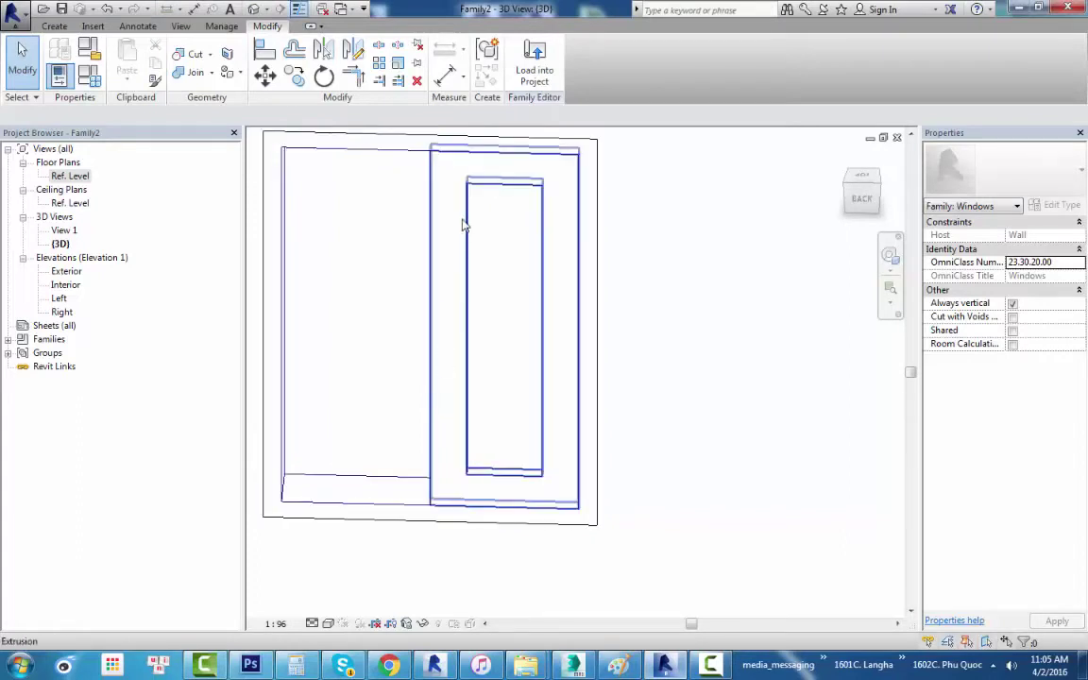
middle_click_drag(501, 500, 431, 396, "shift")
scroll(430, 396, "up", 2)
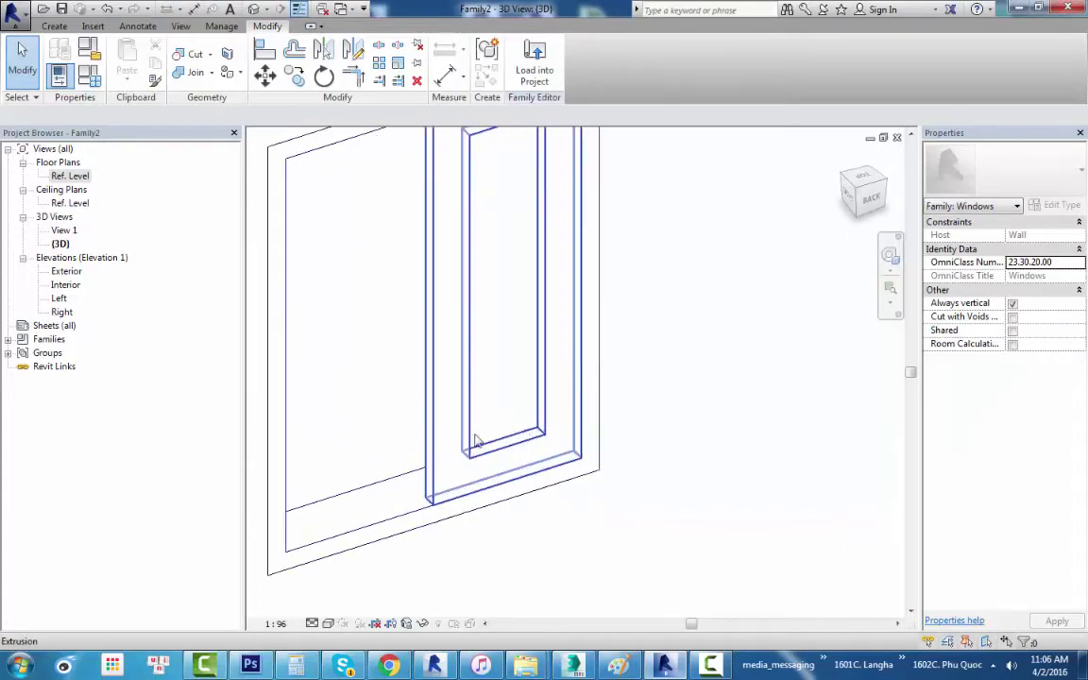
scroll(481, 401, "up", 1)
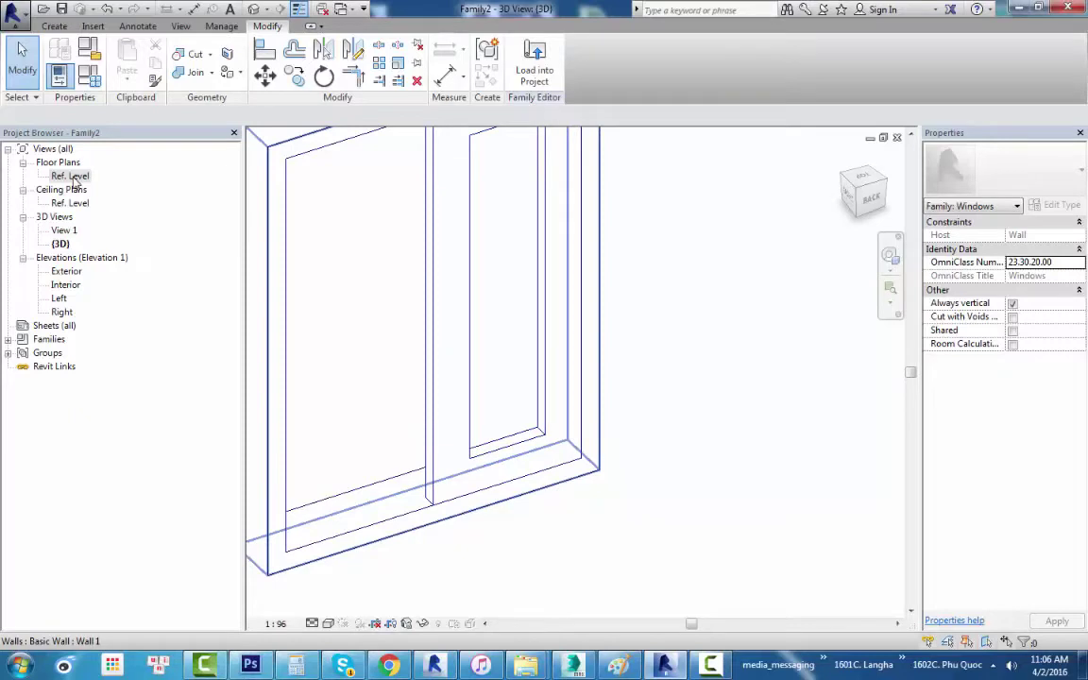
double_click(72, 176)
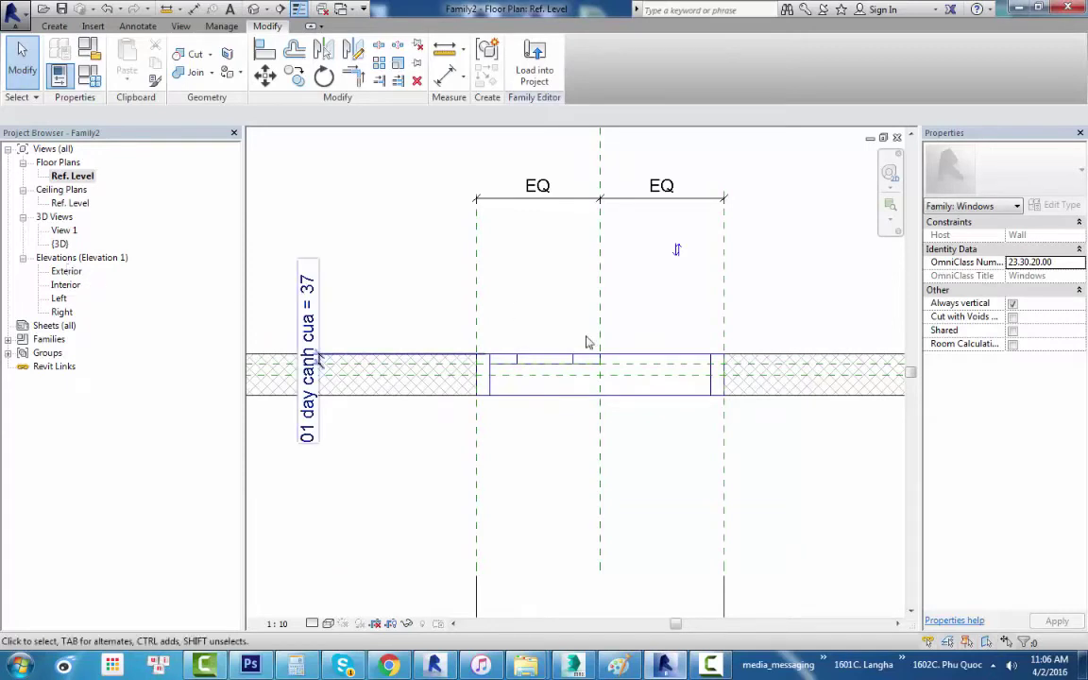
scroll(590, 354, "up", 2)
scroll(615, 361, "up", 2)
scroll(614, 366, "up", 1)
Draw a horizontal reference plane across the window frame.
middle_click_drag(590, 373, 674, 396)
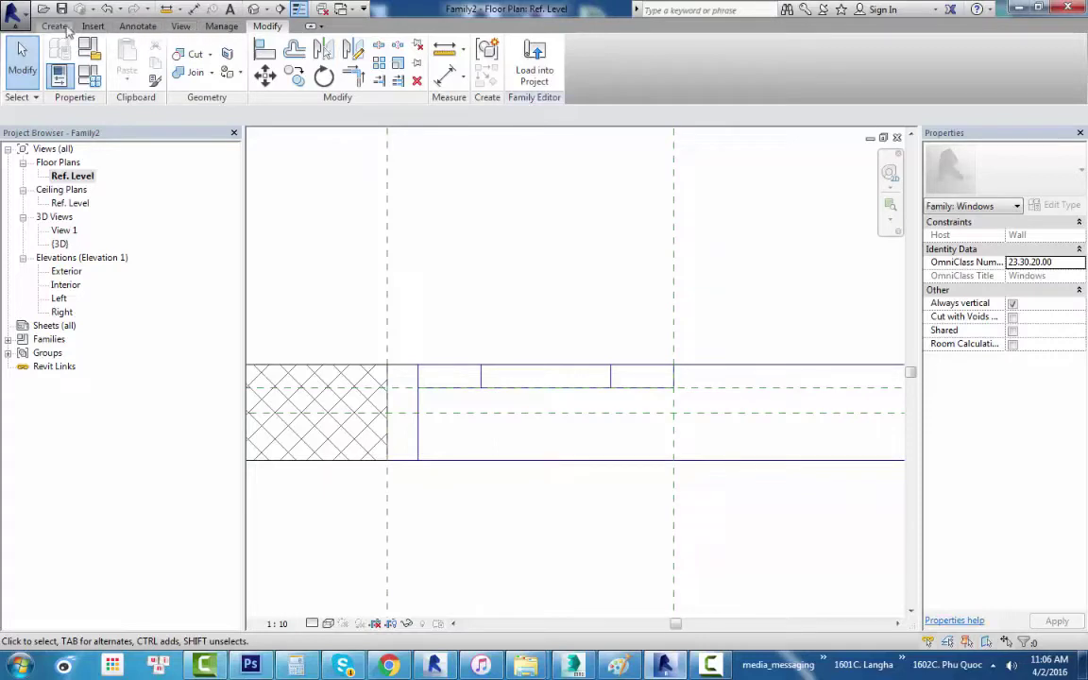
left_click(56, 27)
left_click(683, 59)
scroll(510, 364, "up", 1)
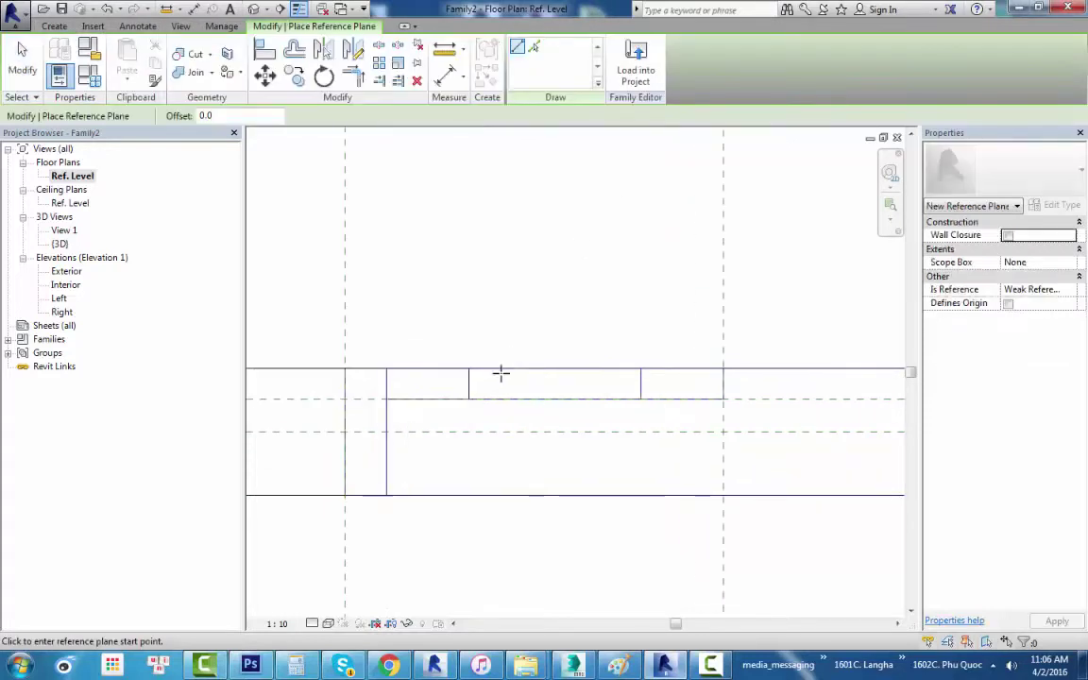
left_click(469, 383)
scroll(549, 383, "down", 2)
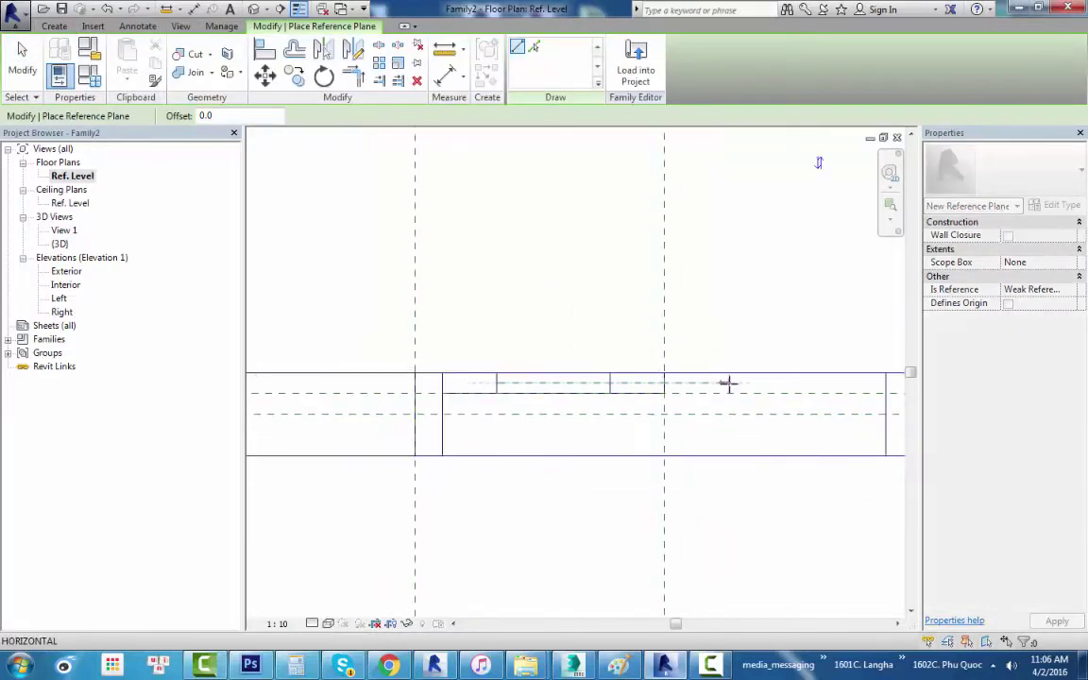
left_click(731, 382)
key("Escape")
Start an aligned dimension from the frame reference and set the plan scale to 1:5.
scroll(548, 380, "up", 2)
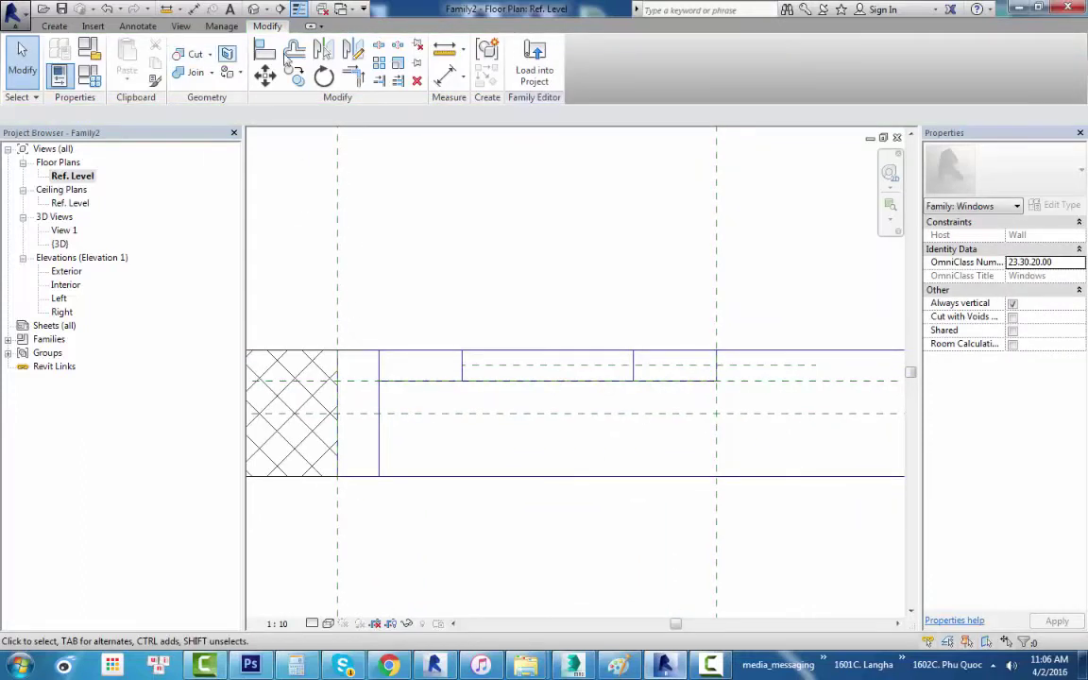
left_click(461, 81)
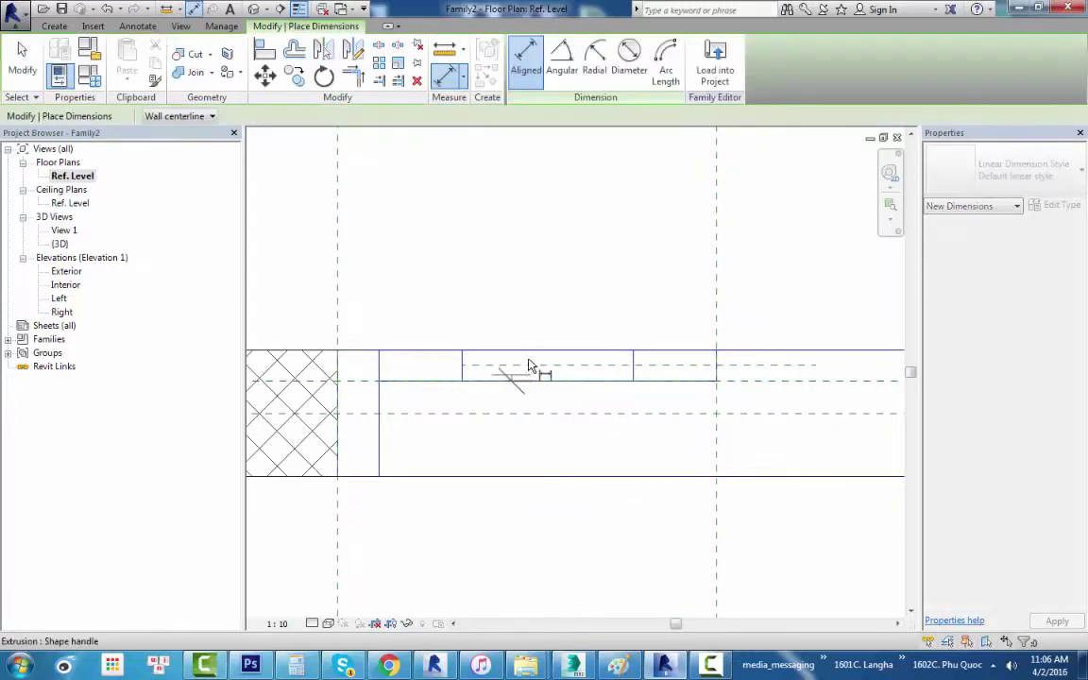
left_click(529, 365)
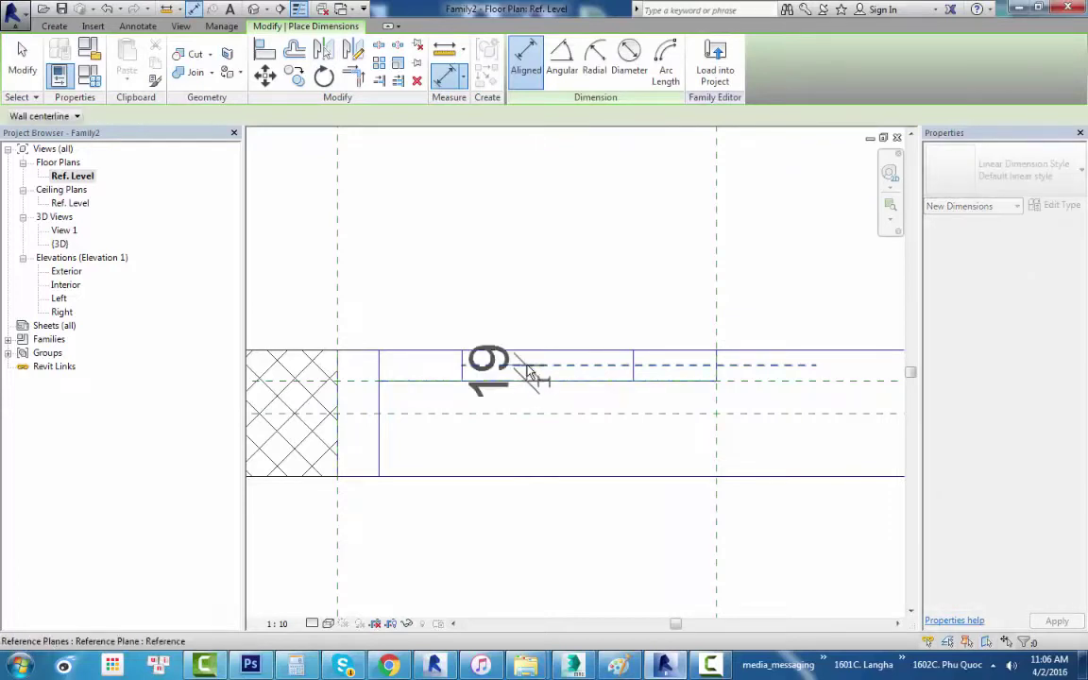
key("z")
key("f")
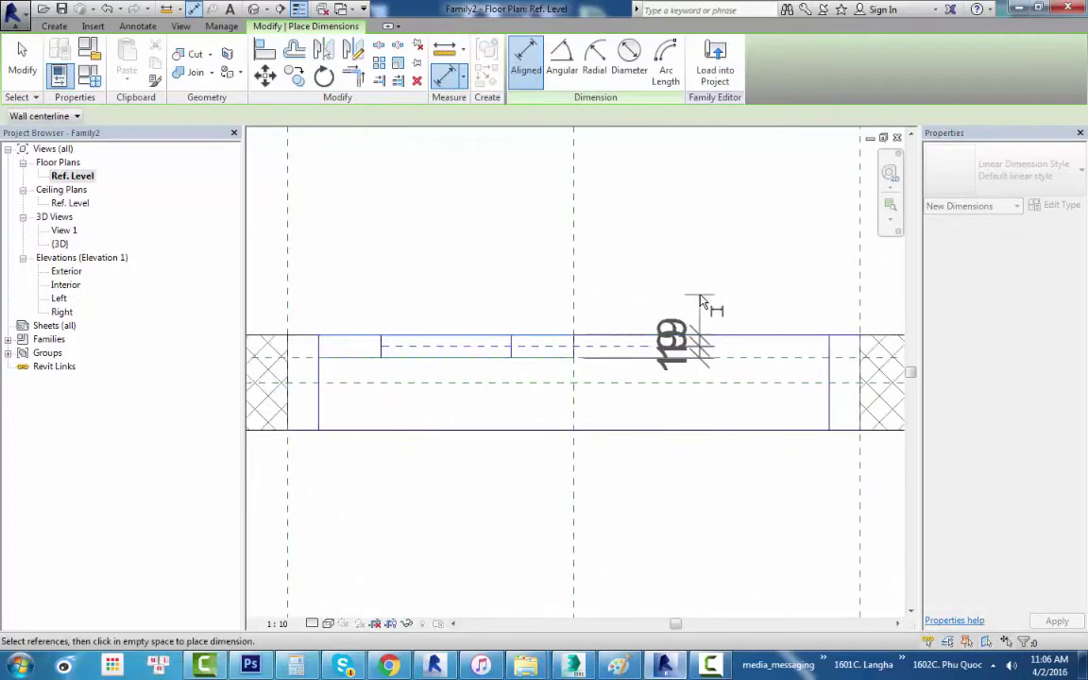
left_click(277, 623)
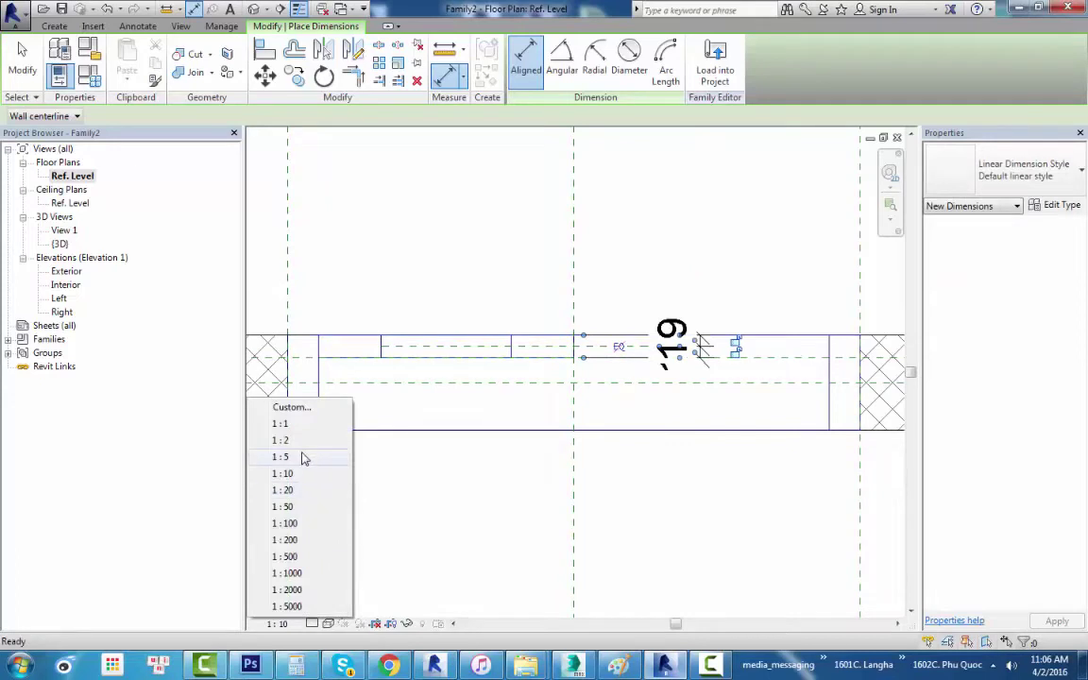
left_click(305, 458)
Make the 119 dimension equal (EQ) and move its EQ label clear of the wall.
scroll(629, 347, "up", 2)
scroll(453, 396, "up", 2)
scroll(515, 437, "up", 2)
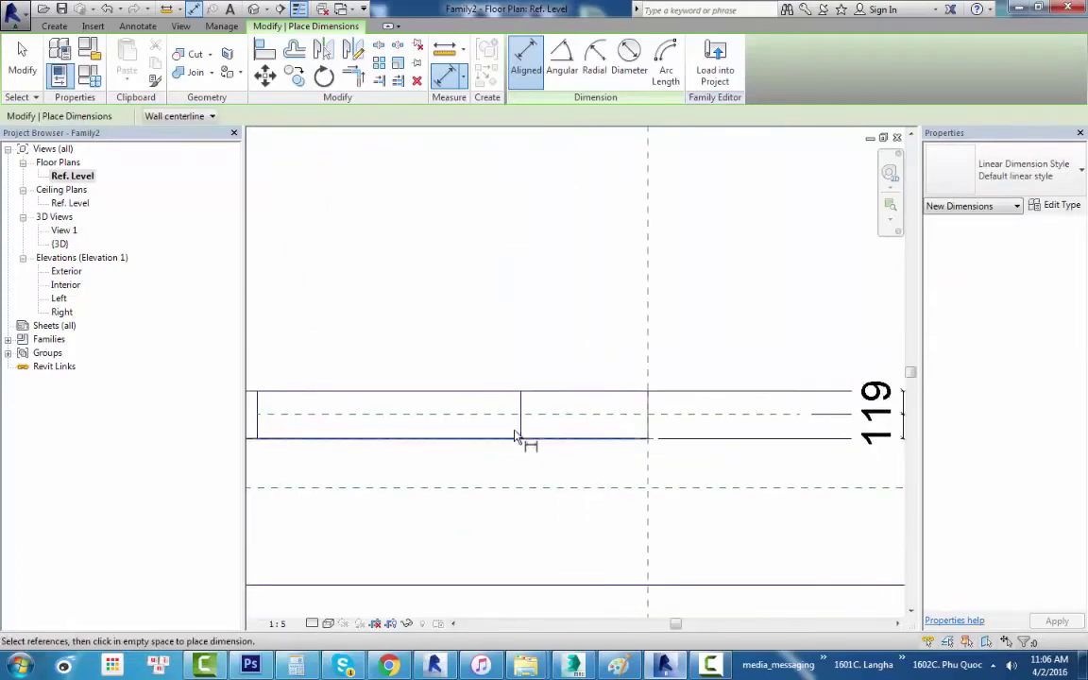
key("Escape")
key("Escape")
scroll(567, 413, "down", 2)
scroll(728, 404, "down", 2)
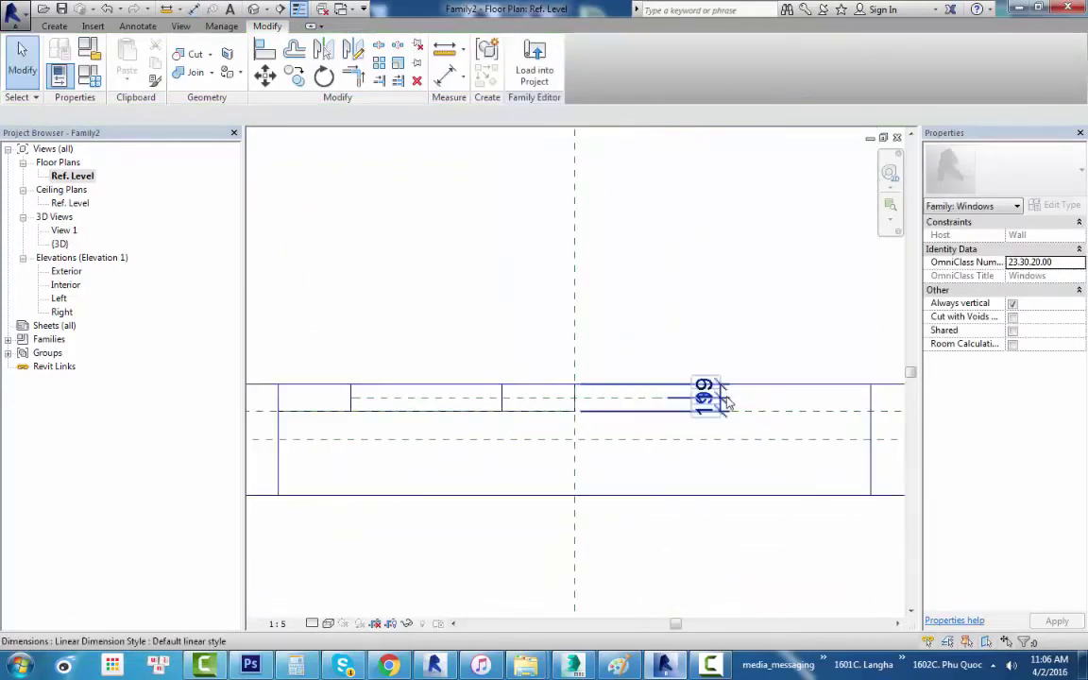
left_click(727, 403)
scroll(746, 412, "up", 1)
scroll(676, 408, "up", 1)
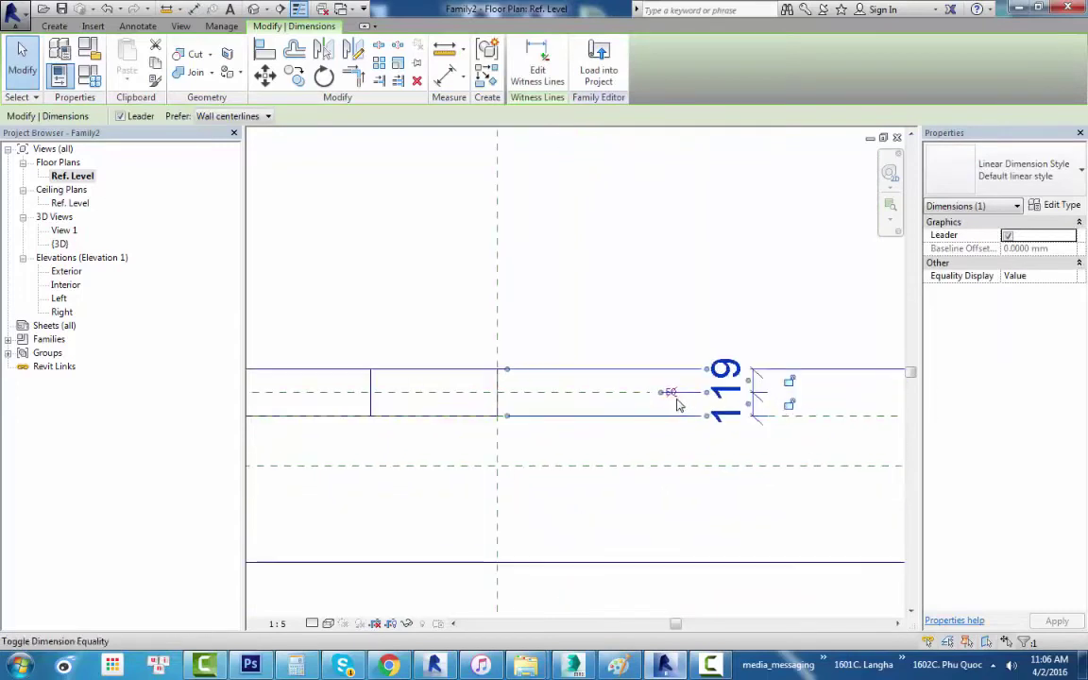
left_click(673, 395)
scroll(732, 388, "down", 2)
left_click_drag(742, 384, 741, 331)
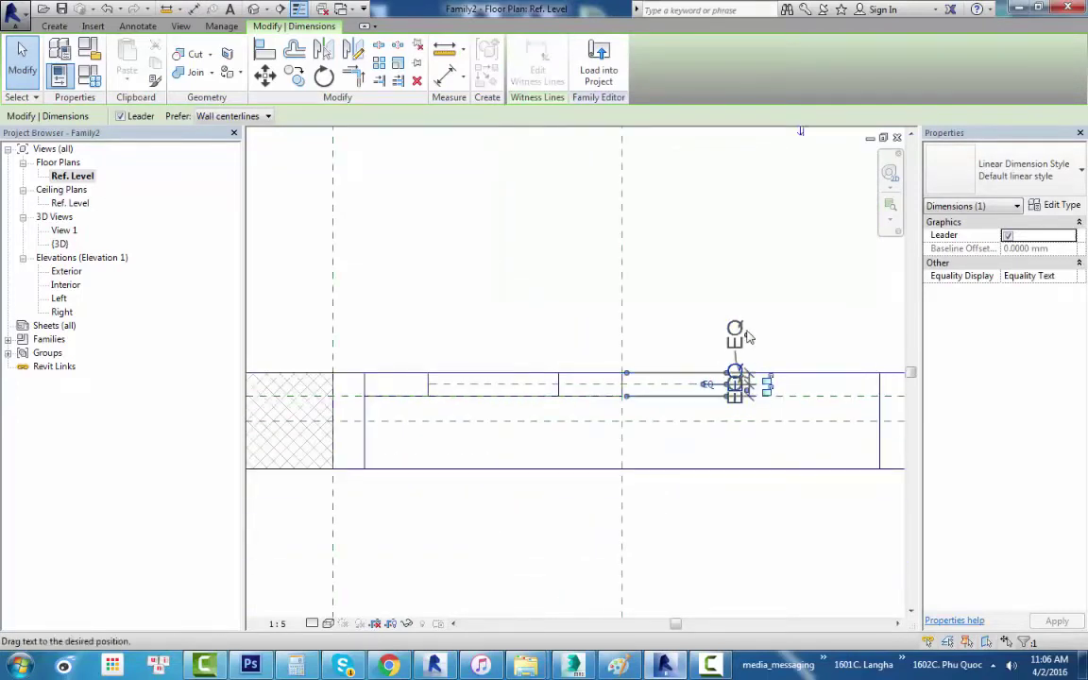
key("Escape")
scroll(548, 383, "up", 2)
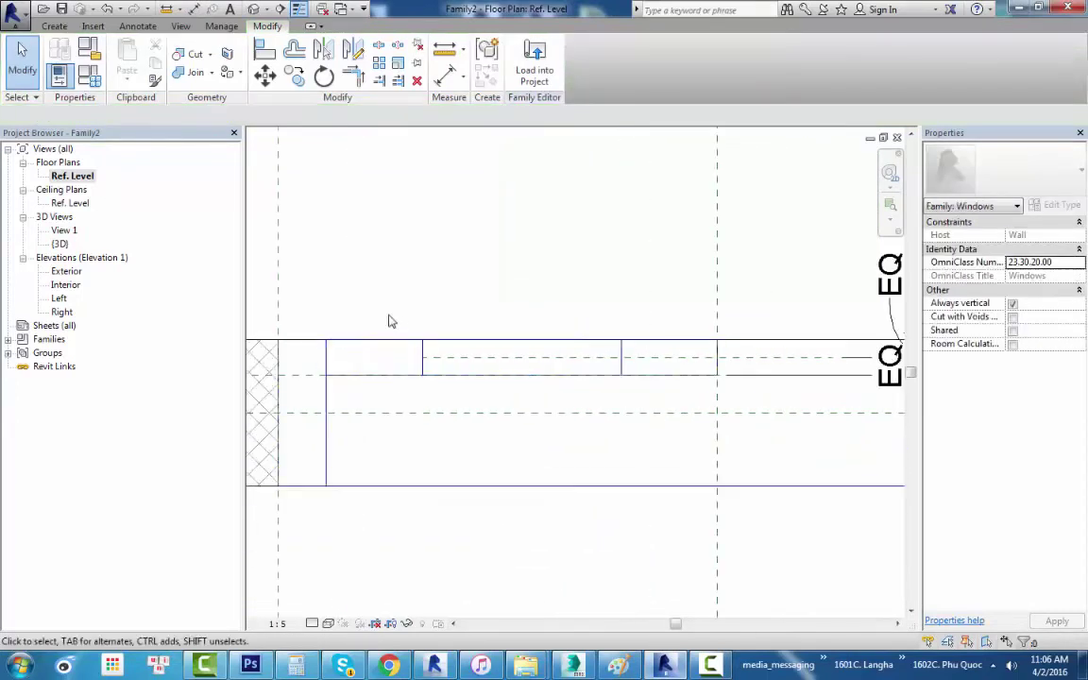
left_click(53, 28)
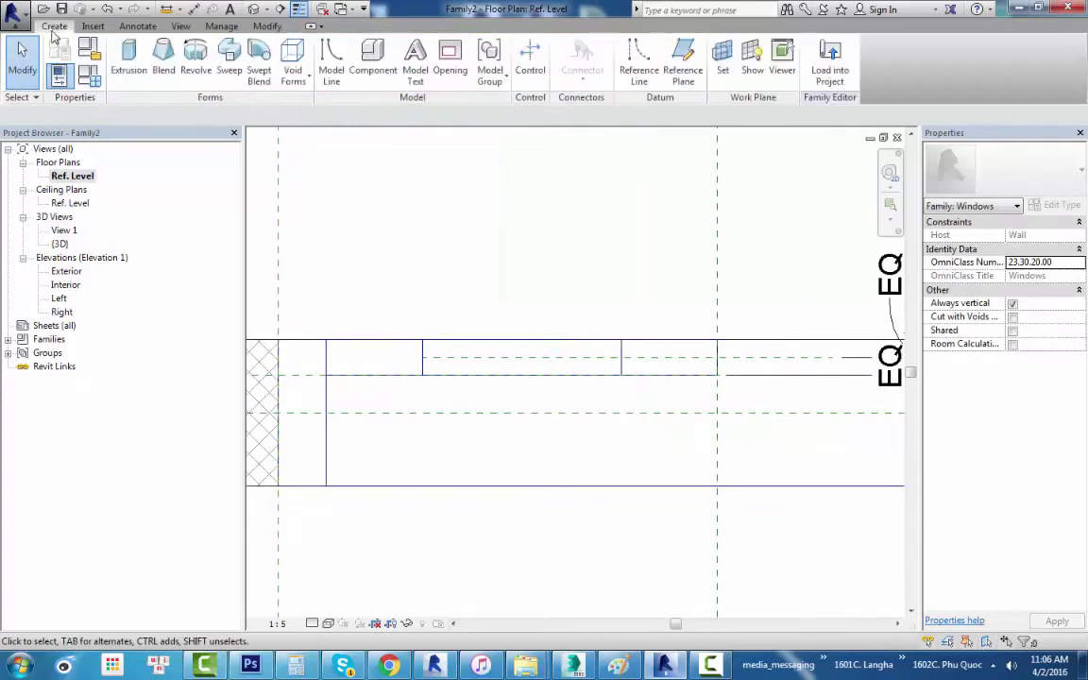
Start a solid extrusion and sketch the glass pane as a thin rectangle.
left_click(127, 52)
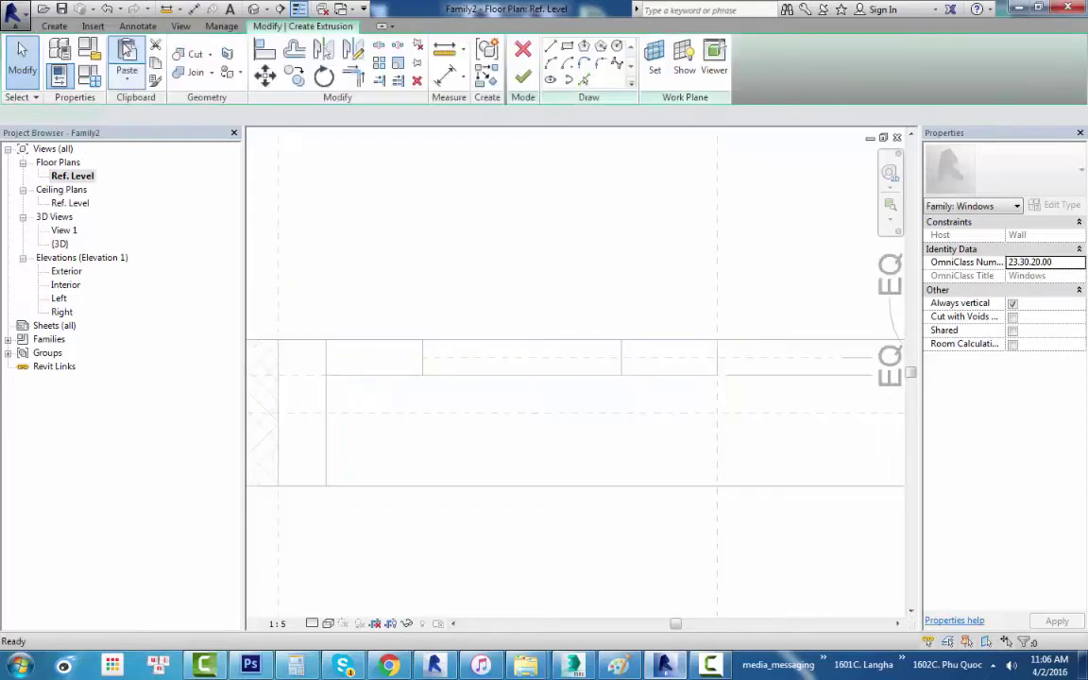
left_click(568, 48)
scroll(478, 319, "up", 2)
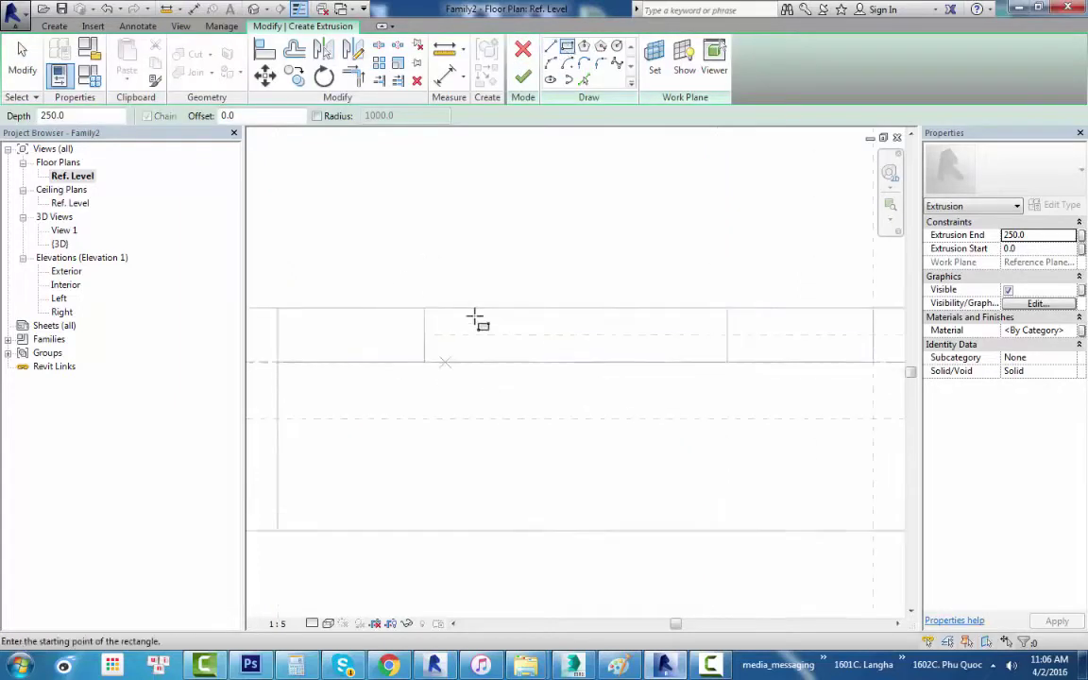
scroll(421, 326, "up", 2)
left_click(410, 328)
scroll(614, 369, "down", 2)
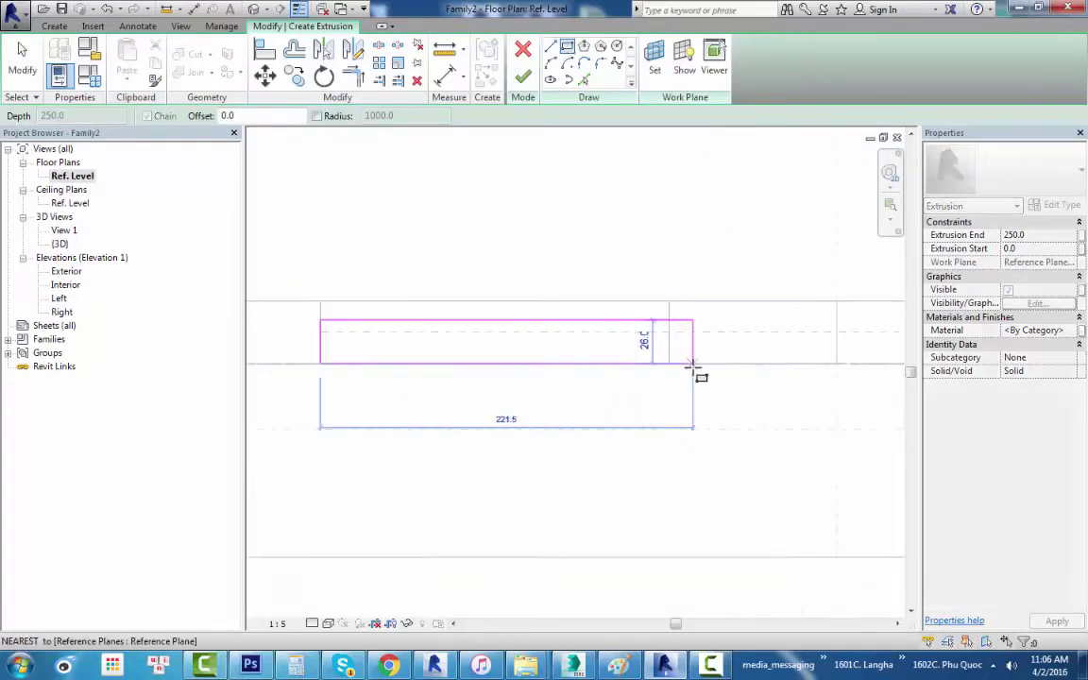
left_click(666, 348)
scroll(671, 348, "down", 2)
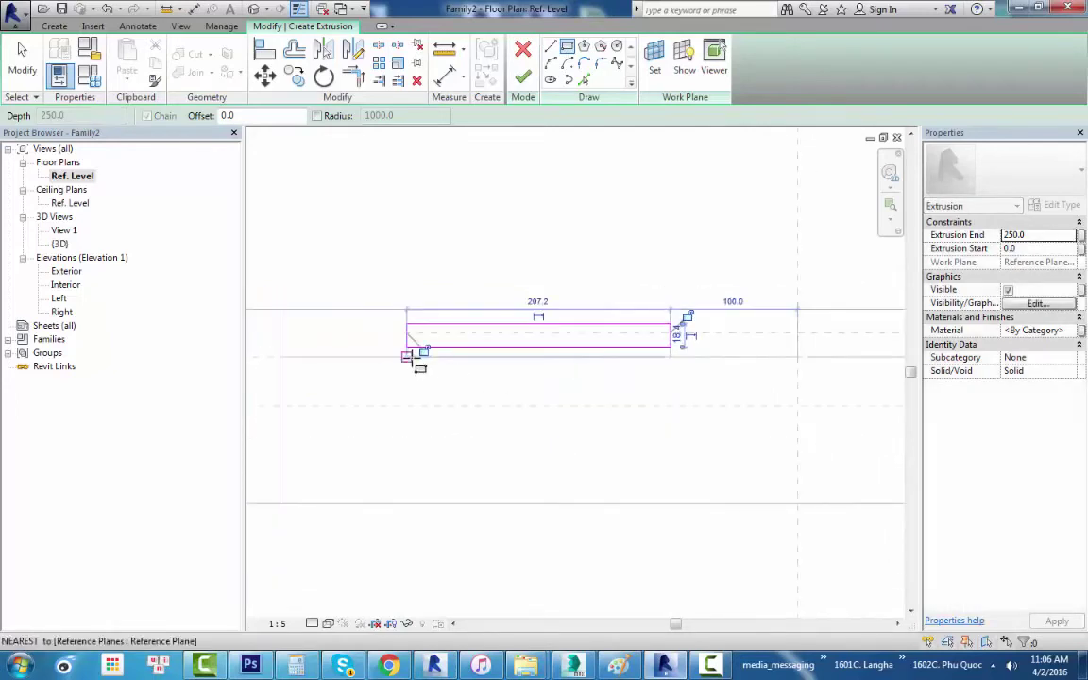
scroll(688, 332, "up", 1)
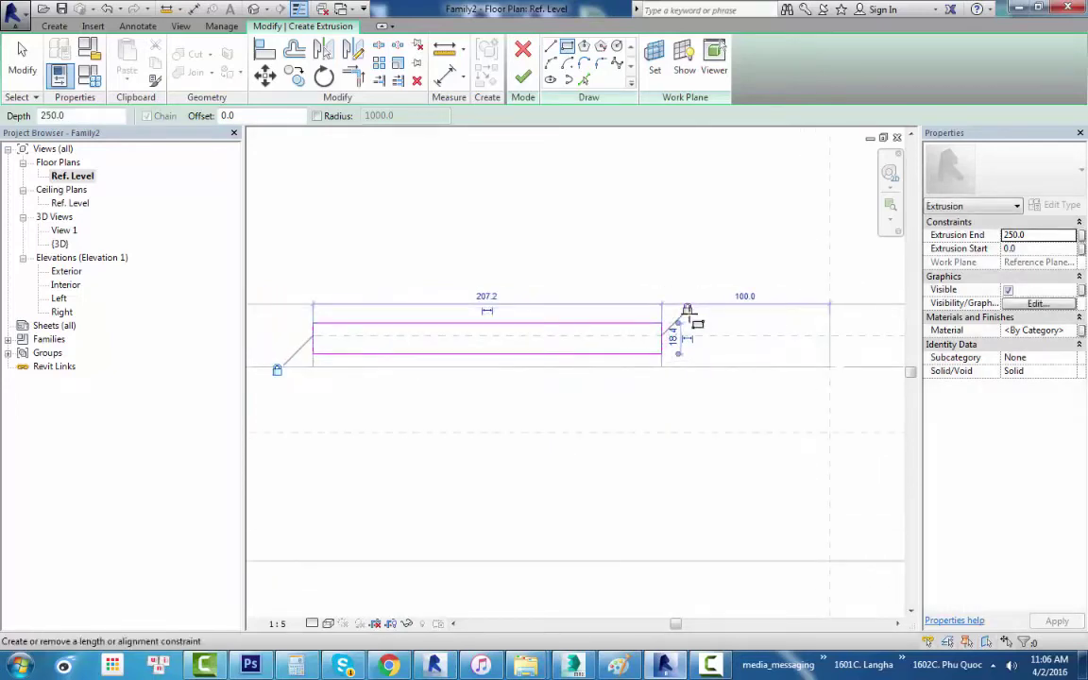
scroll(687, 321, "down", 1)
middle_click_drag(366, 311, 551, 308)
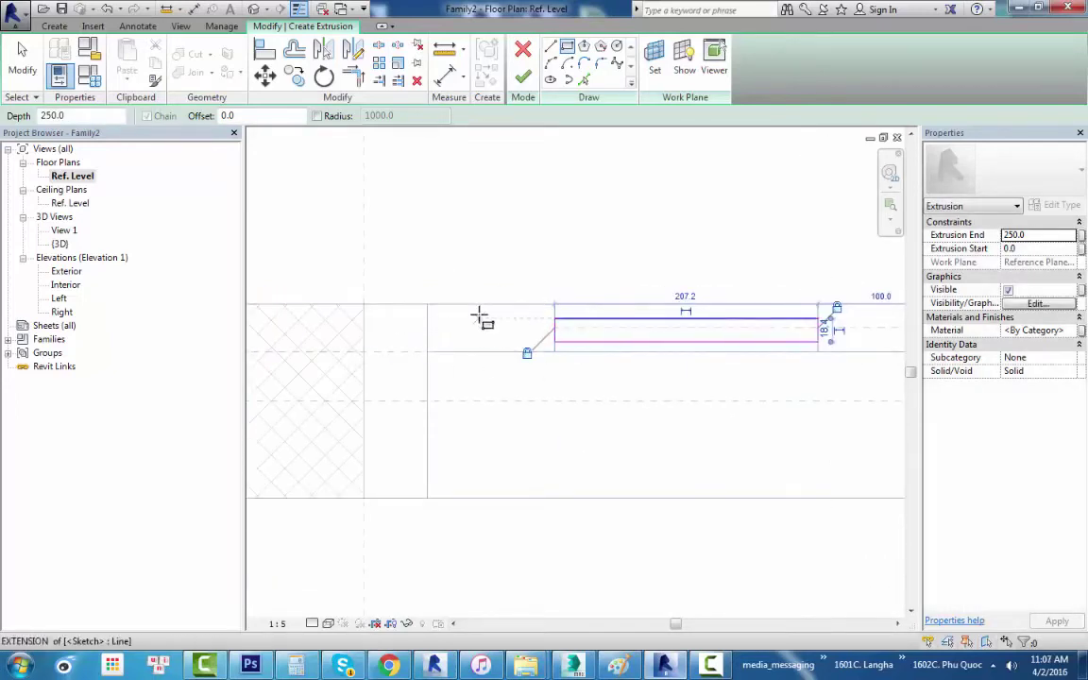
scroll(575, 342, "up", 1)
middle_click_drag(597, 328, 511, 345)
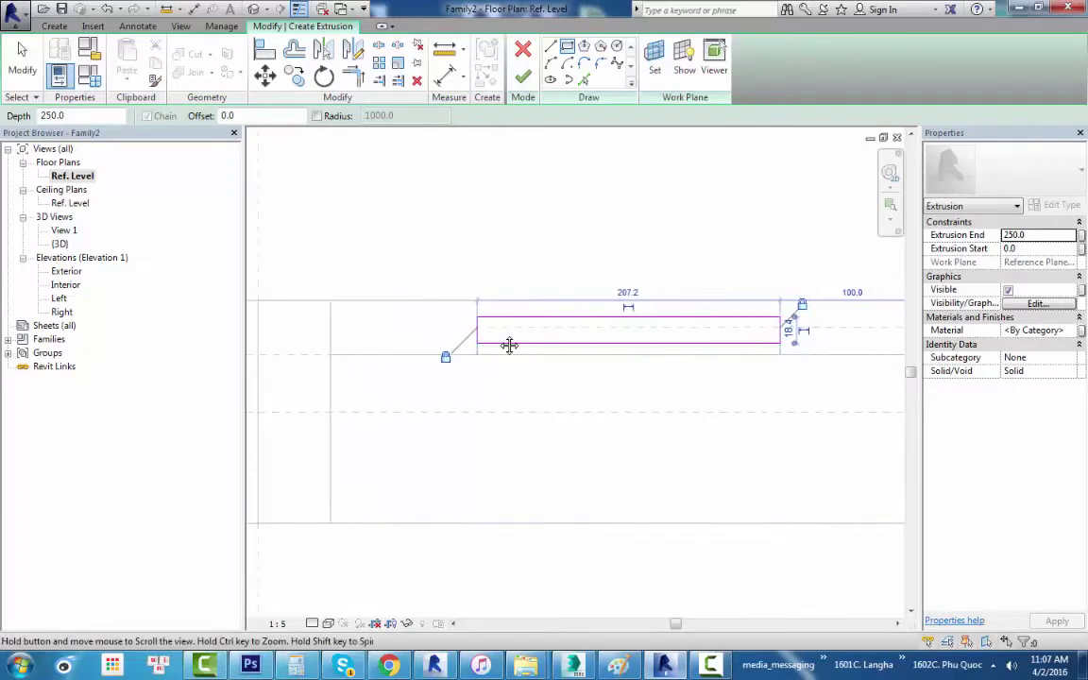
middle_click_drag(663, 354, 558, 357)
scroll(547, 364, "down", 1)
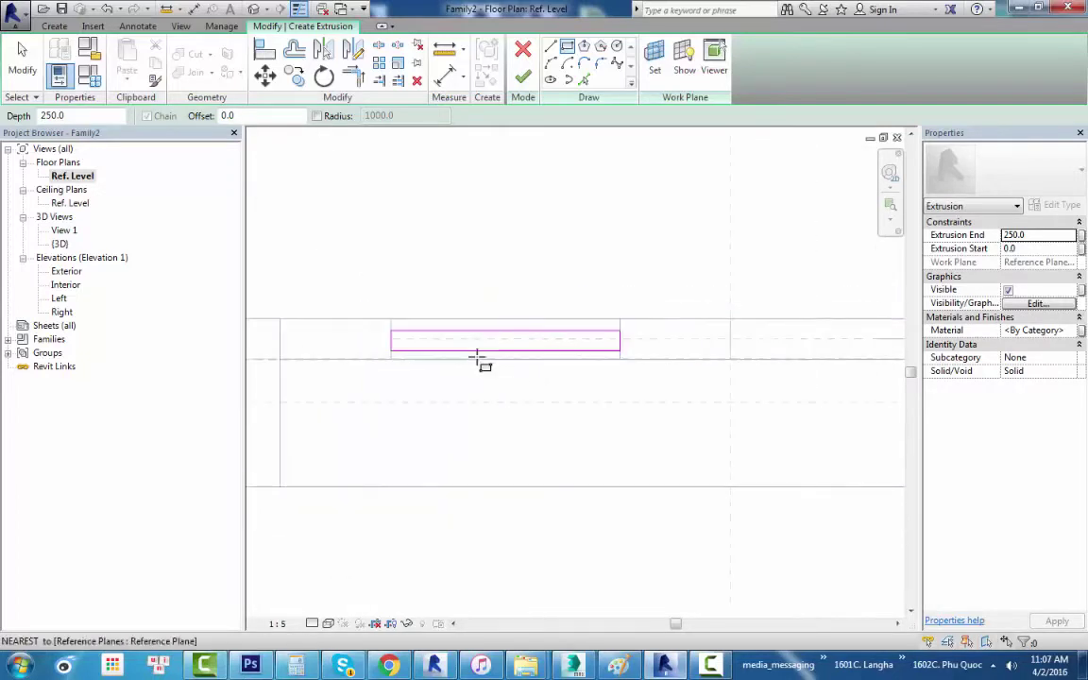
key("Escape")
middle_click_drag(412, 307, 485, 303)
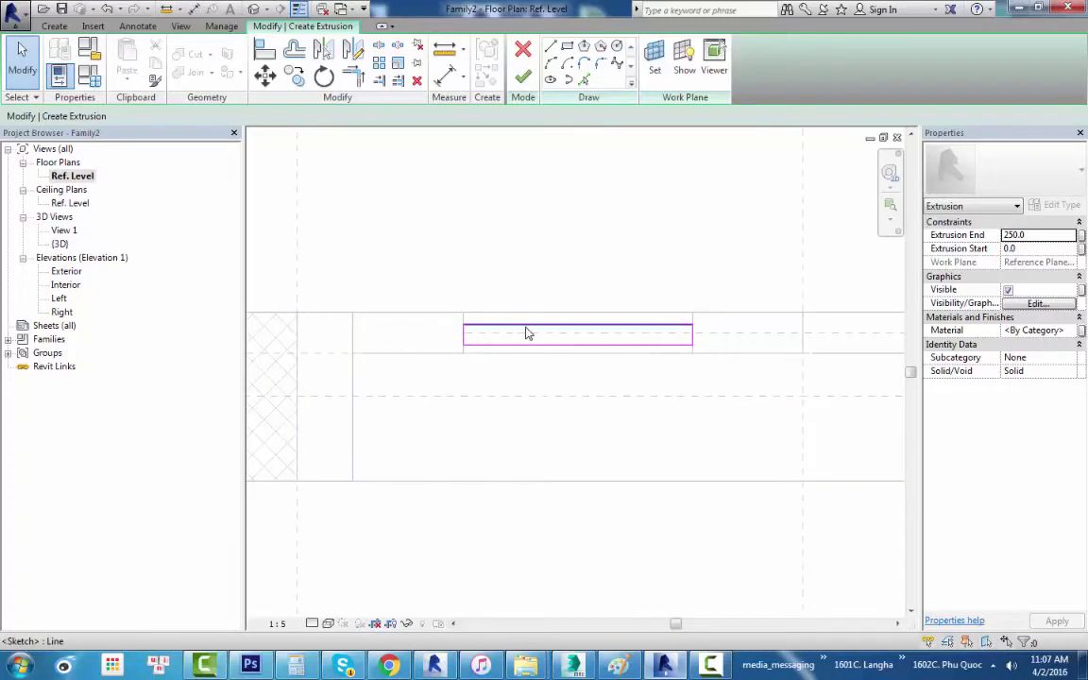
middle_click_drag(555, 312, 537, 315)
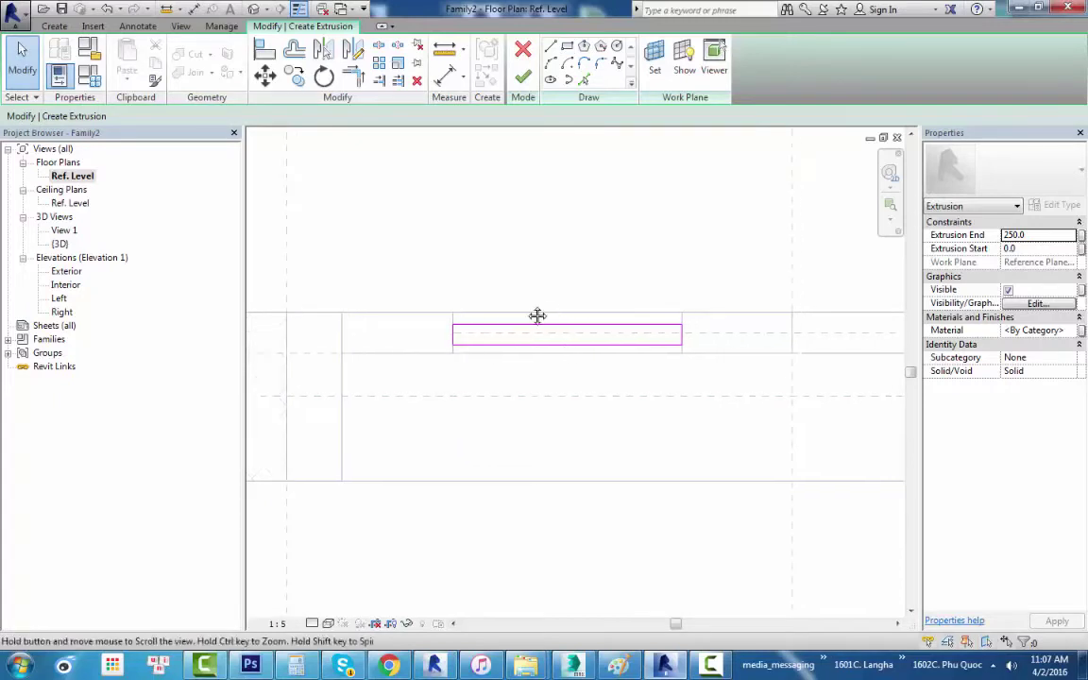
Dimension the glass sketch's thickness as 15 and select that dimension.
left_click(450, 76)
scroll(515, 344, "up", 1)
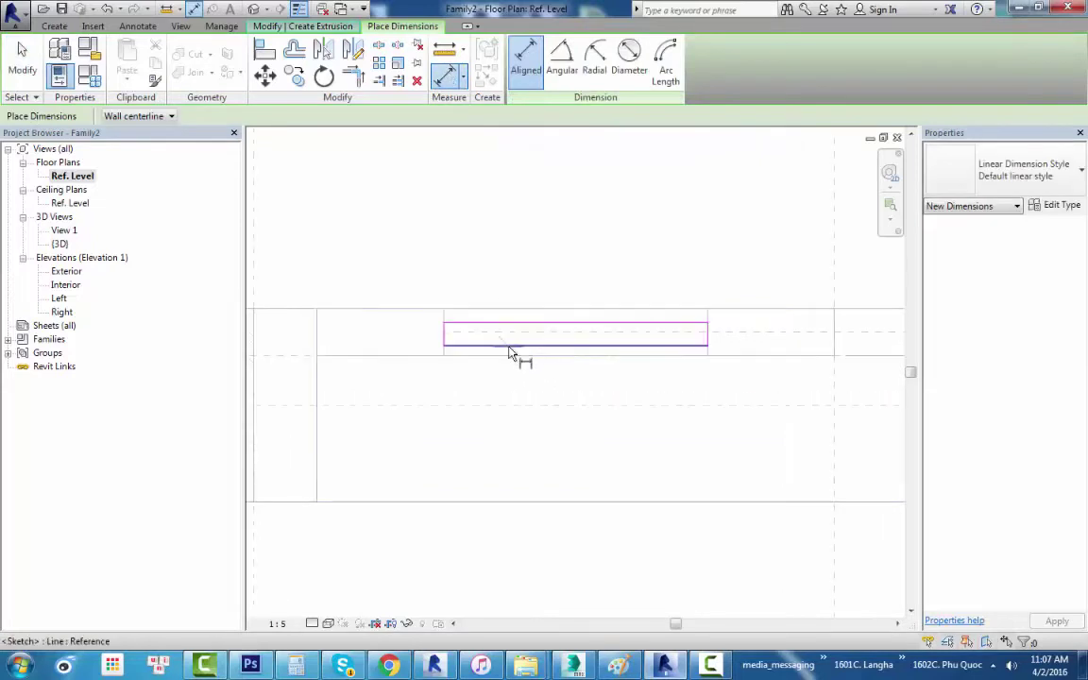
scroll(472, 340, "up", 2)
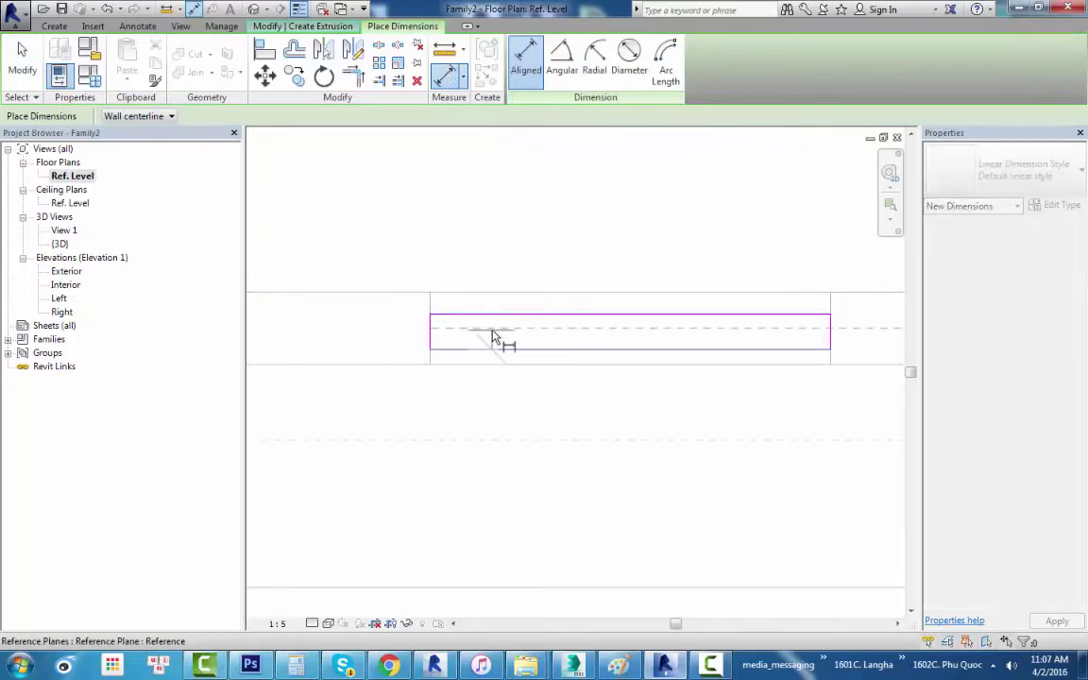
mouse_move(497, 319)
middle_mouse_down()
mouse_move(661, 342)
mouse_move(567, 310)
middle_mouse_up()
left_click(648, 366)
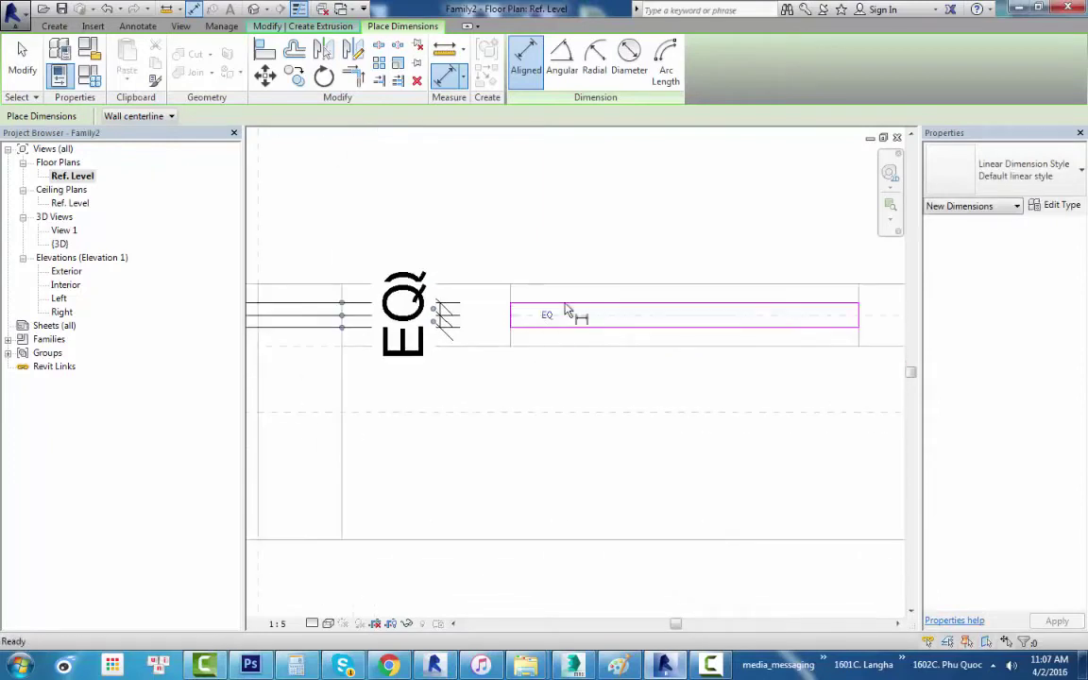
scroll(615, 340, "up", 1)
left_click(621, 300)
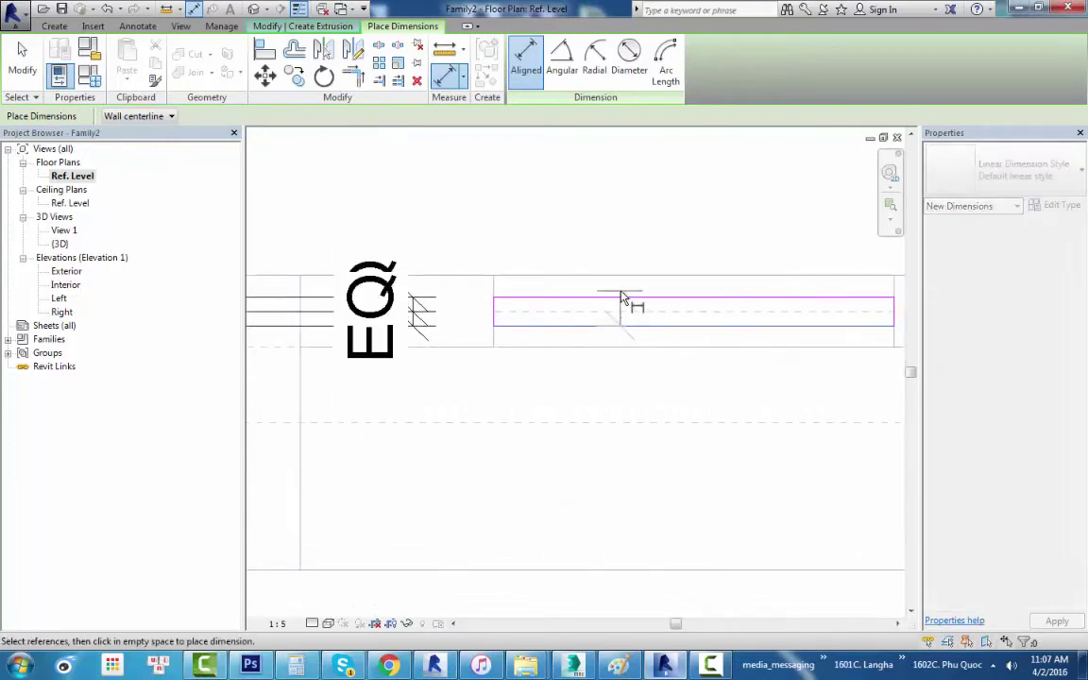
middle_click_drag(621, 299, 643, 332)
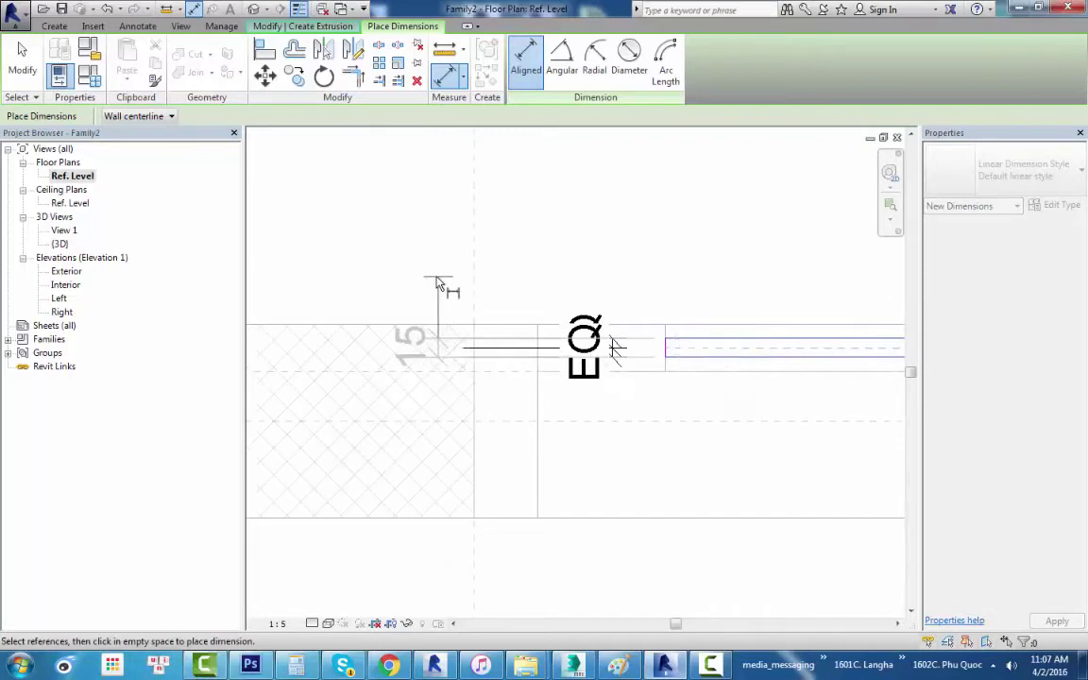
left_click(440, 342)
key("Escape")
key("Escape")
key("Escape")
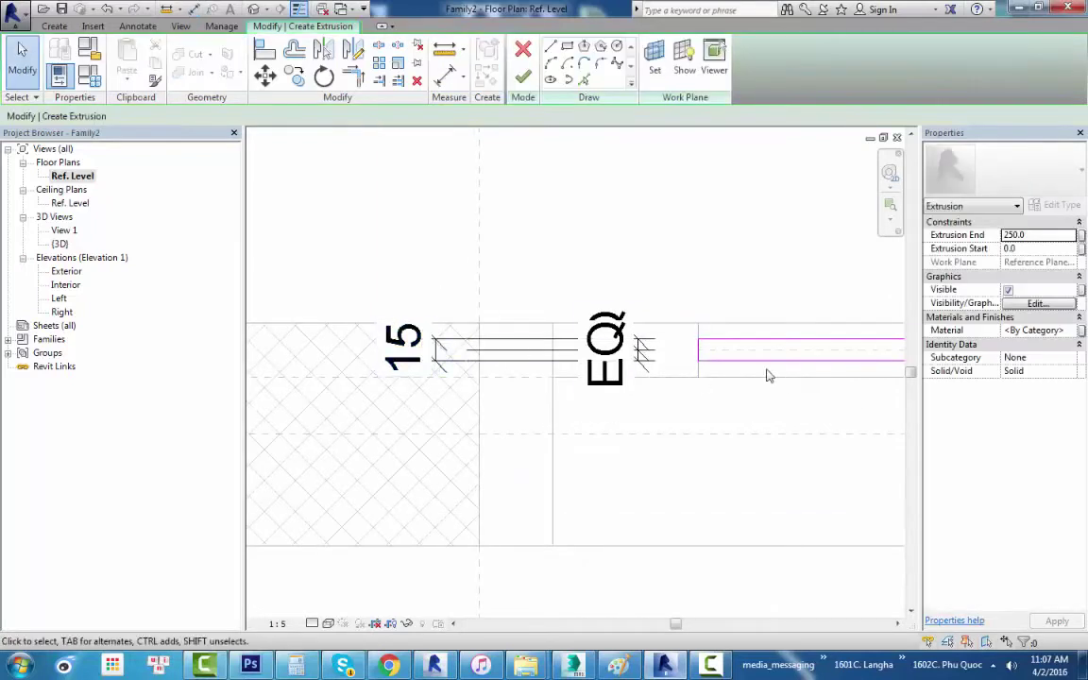
left_click(402, 331)
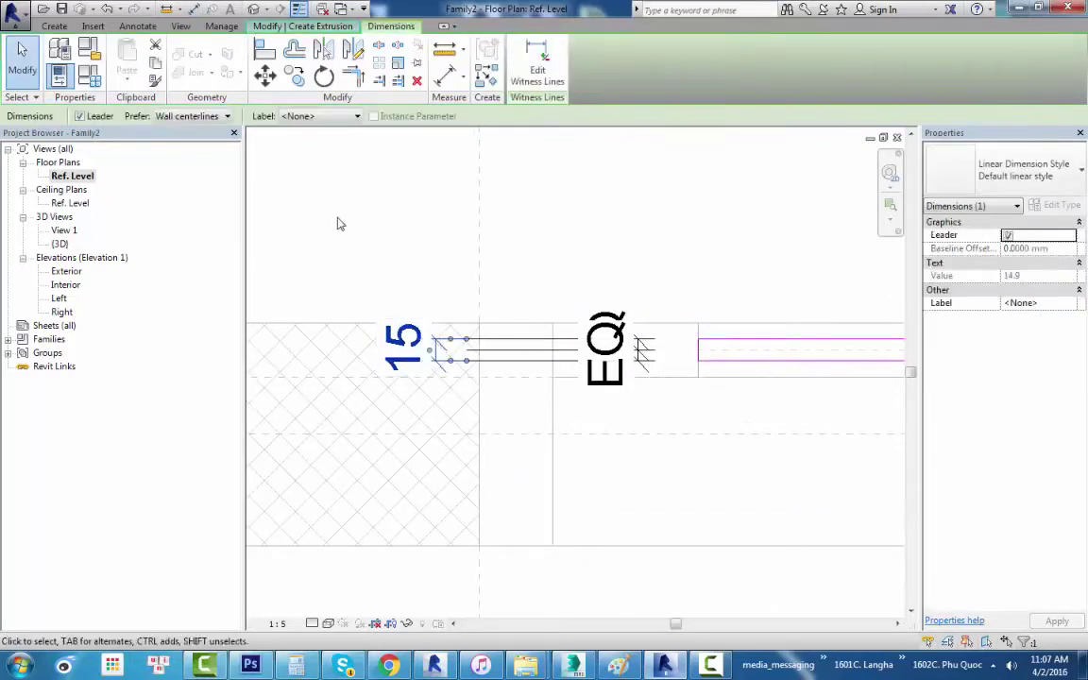
Label the 15 dimension with a new Type parameter named '01 day kinh'.
left_click(319, 116)
left_click(327, 139)
type("01 day kinh")
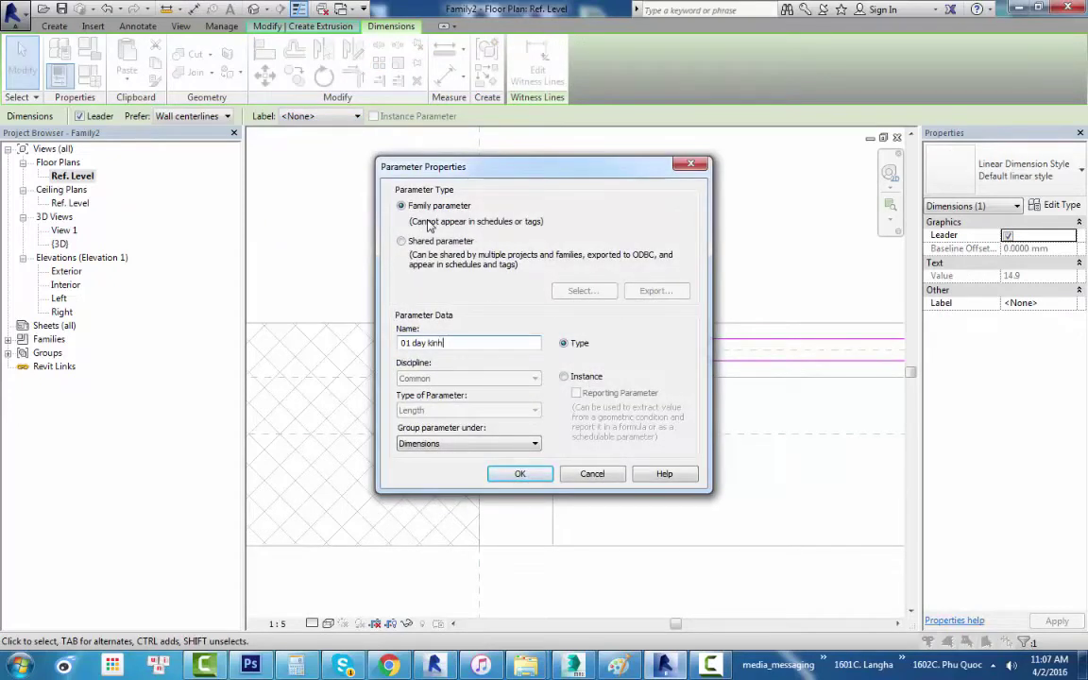
key("Return")
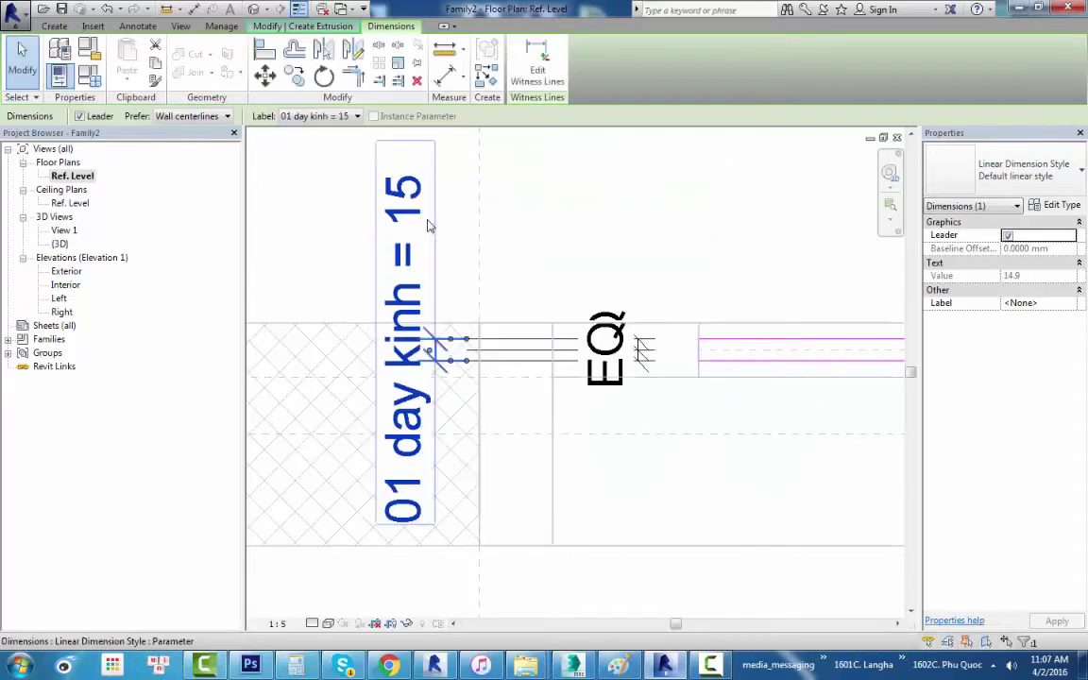
scroll(444, 203, "down", 2)
key("Escape")
scroll(591, 262, "down", 2)
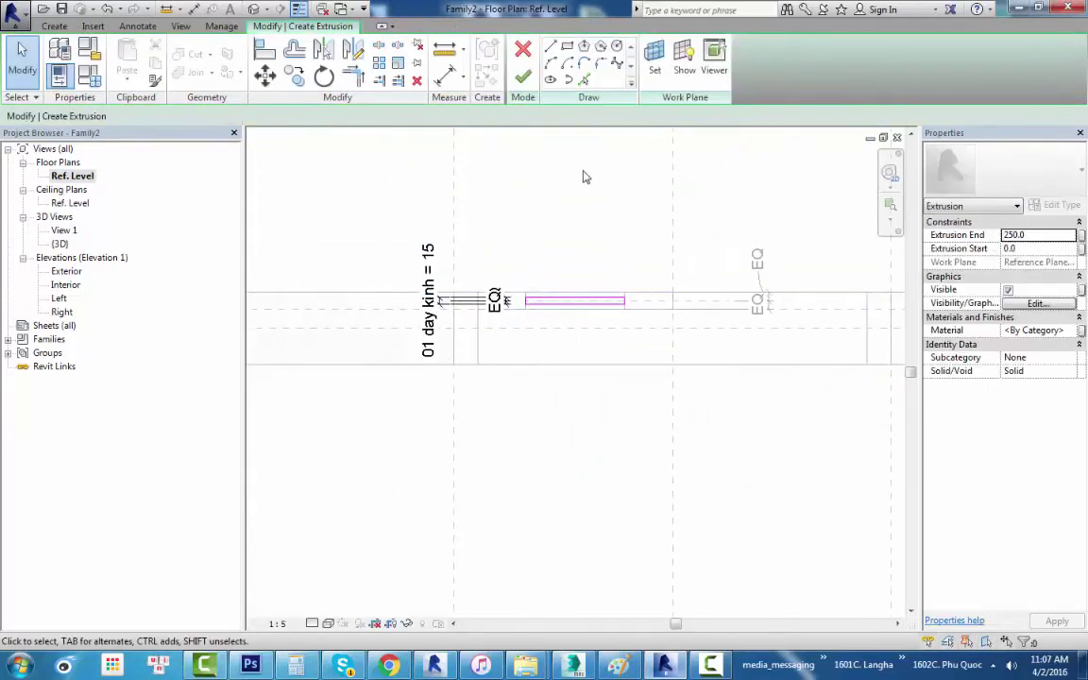
Finish the glass pane sketch as a 250-deep solid extrusion.
left_click(525, 77)
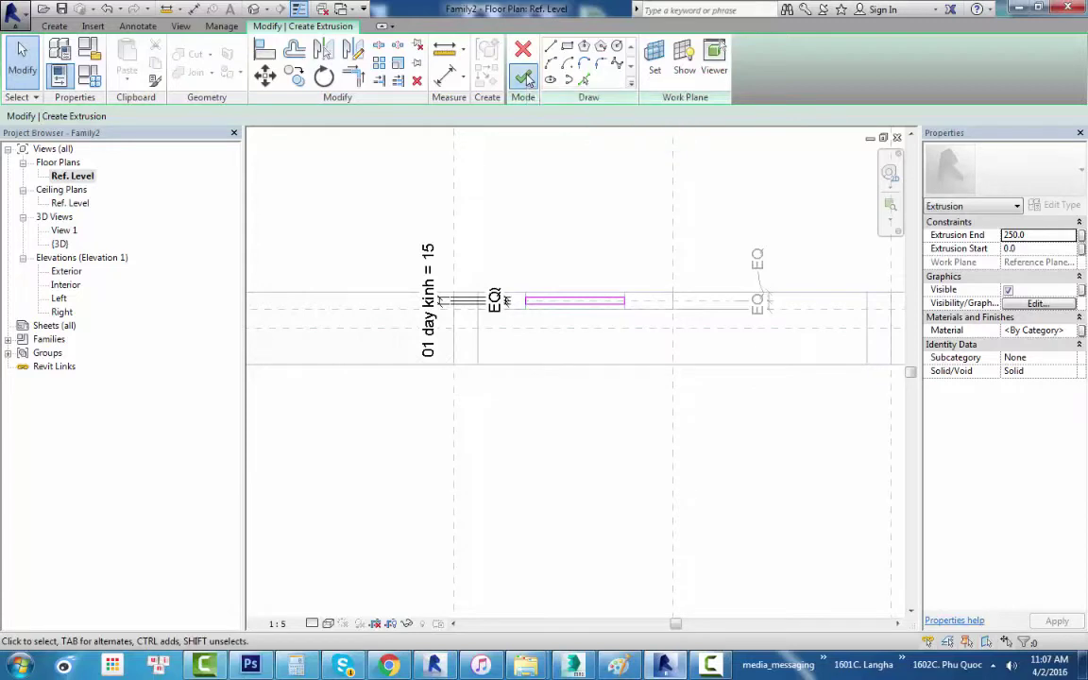
scroll(513, 176, "down", 2)
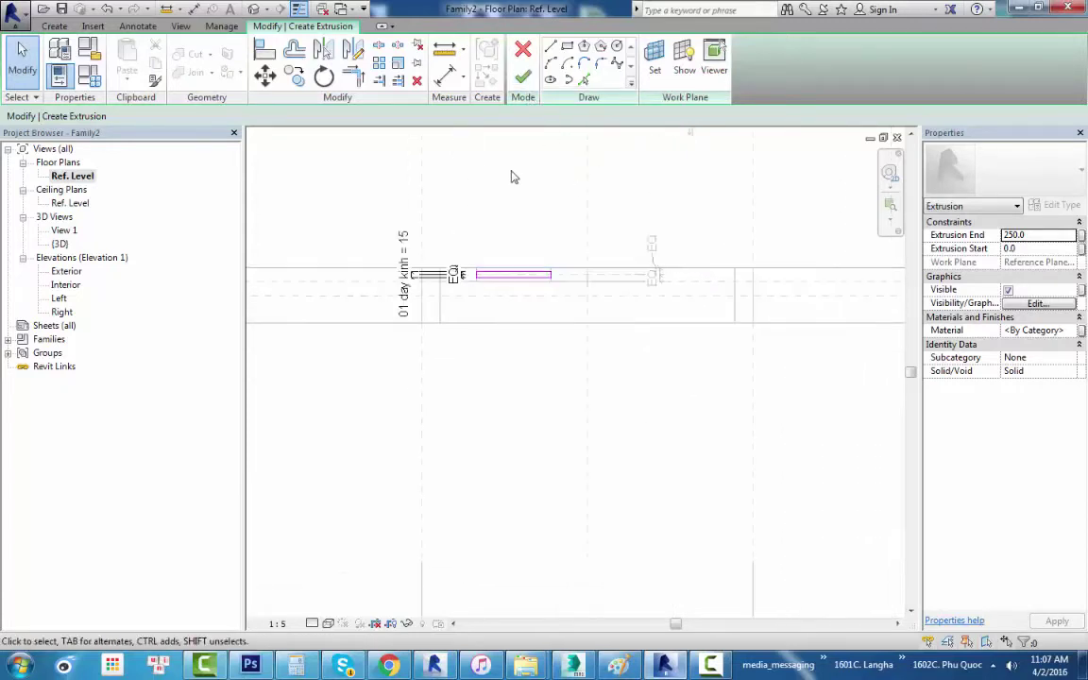
scroll(513, 161, "up", 2)
left_click(522, 77)
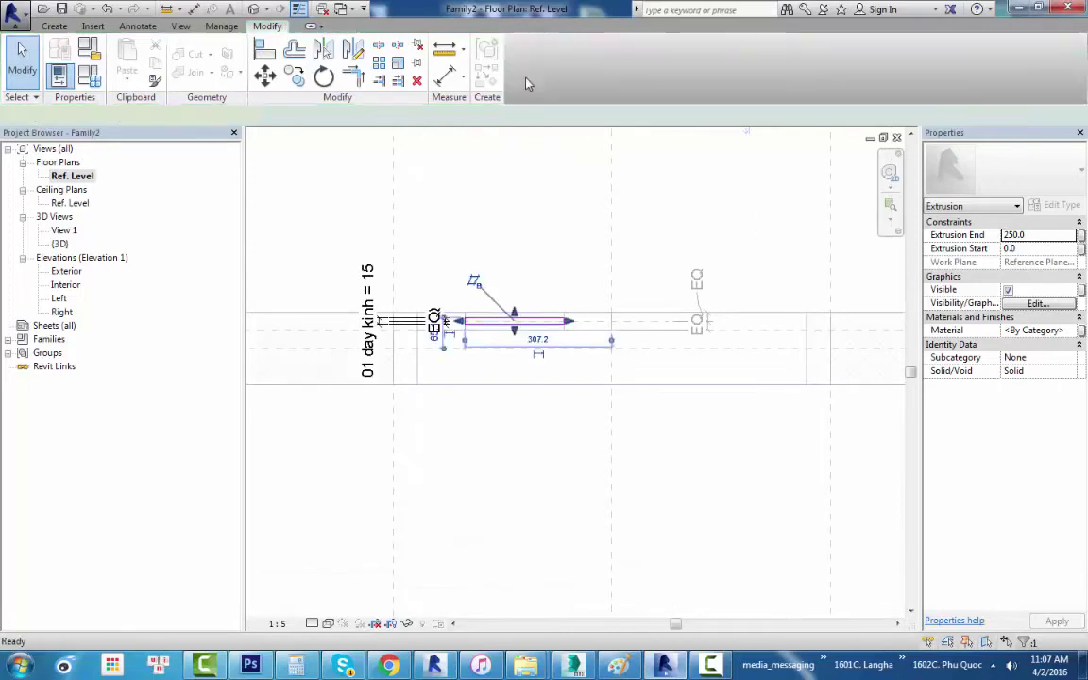
left_click(549, 200)
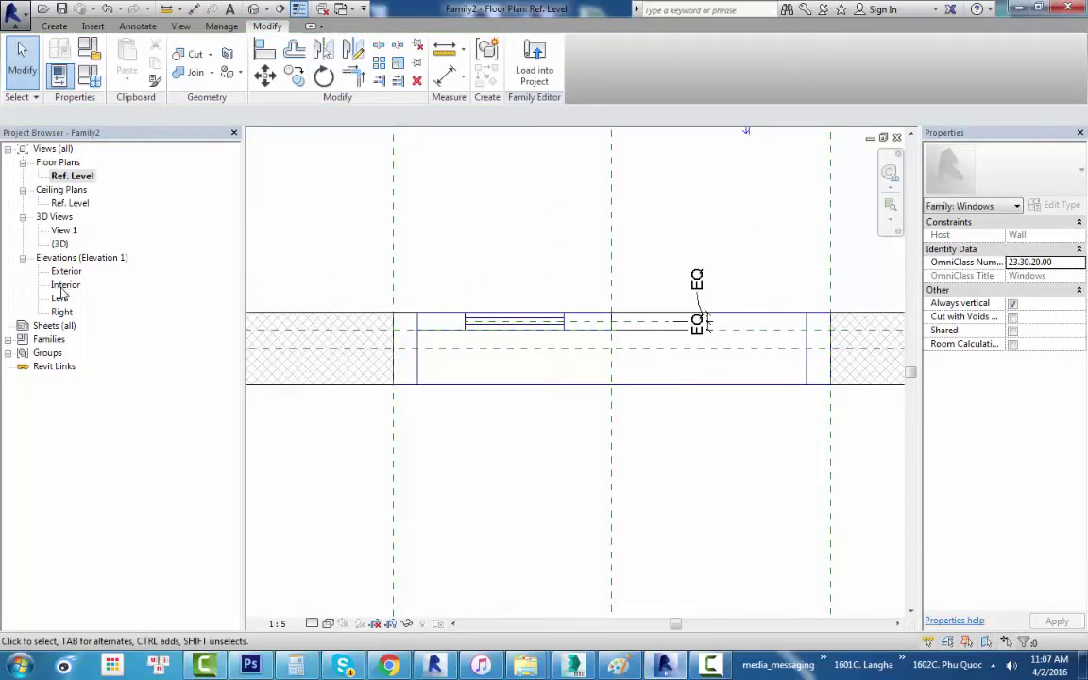
scroll(323, 297, "up", 3)
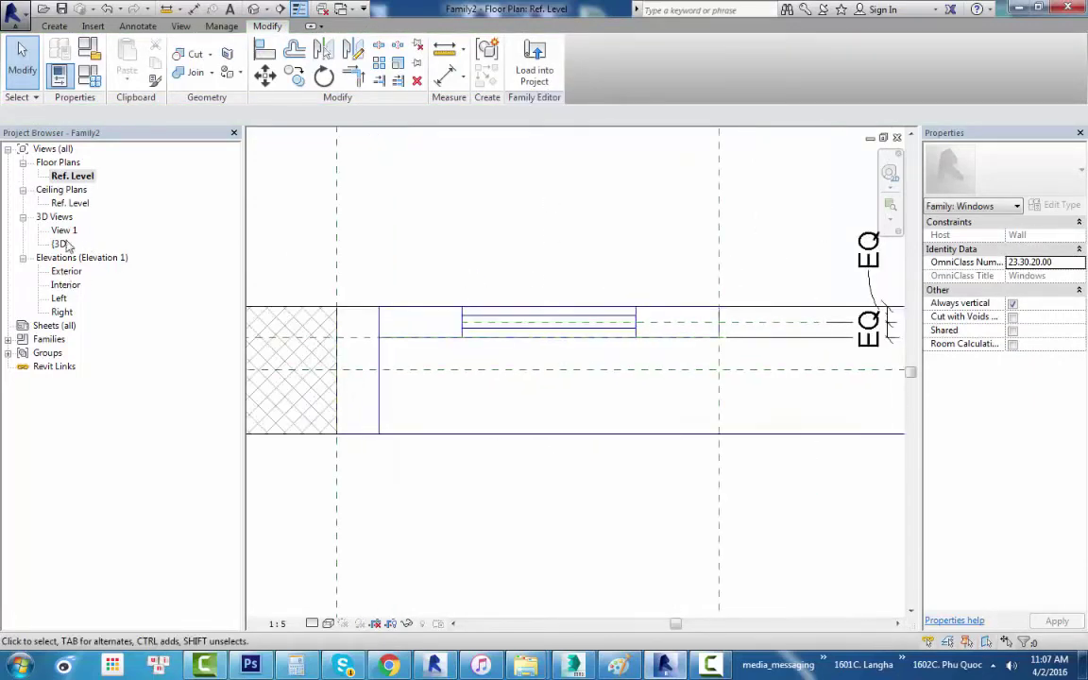
left_click(57, 272)
In the Exterior elevation, stretch the glass pane from 150.0 up to 1069.2 inside the right sash.
double_click(54, 273)
scroll(595, 444, "up", 2)
scroll(561, 437, "up", 2)
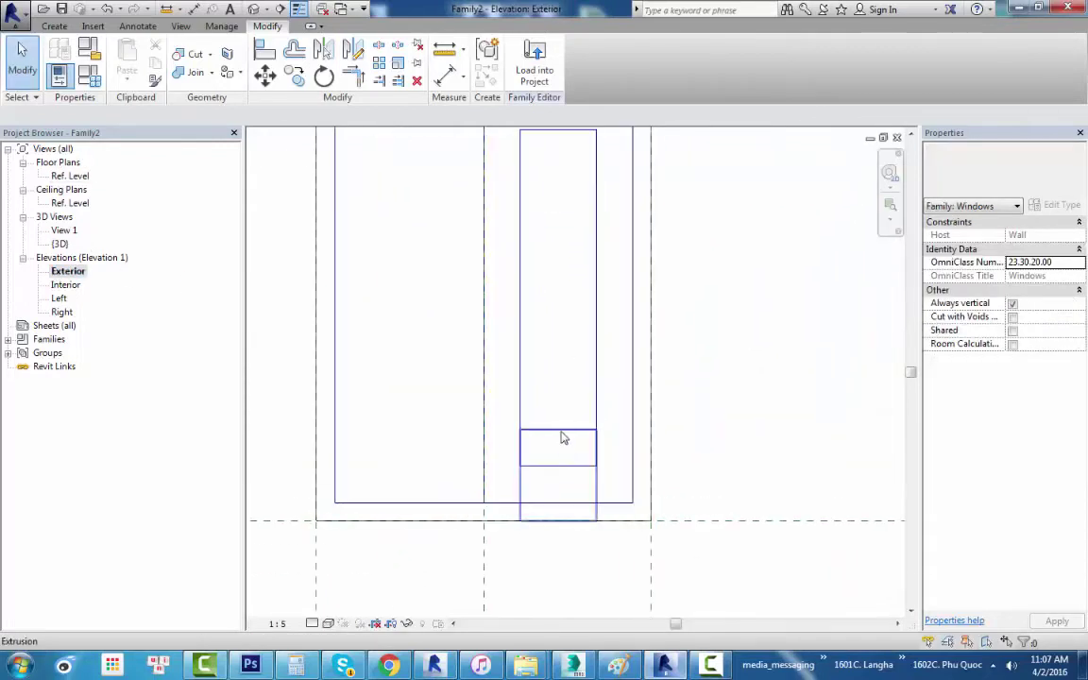
left_click(562, 444)
scroll(562, 437, "down", 2)
scroll(548, 465, "up", 1)
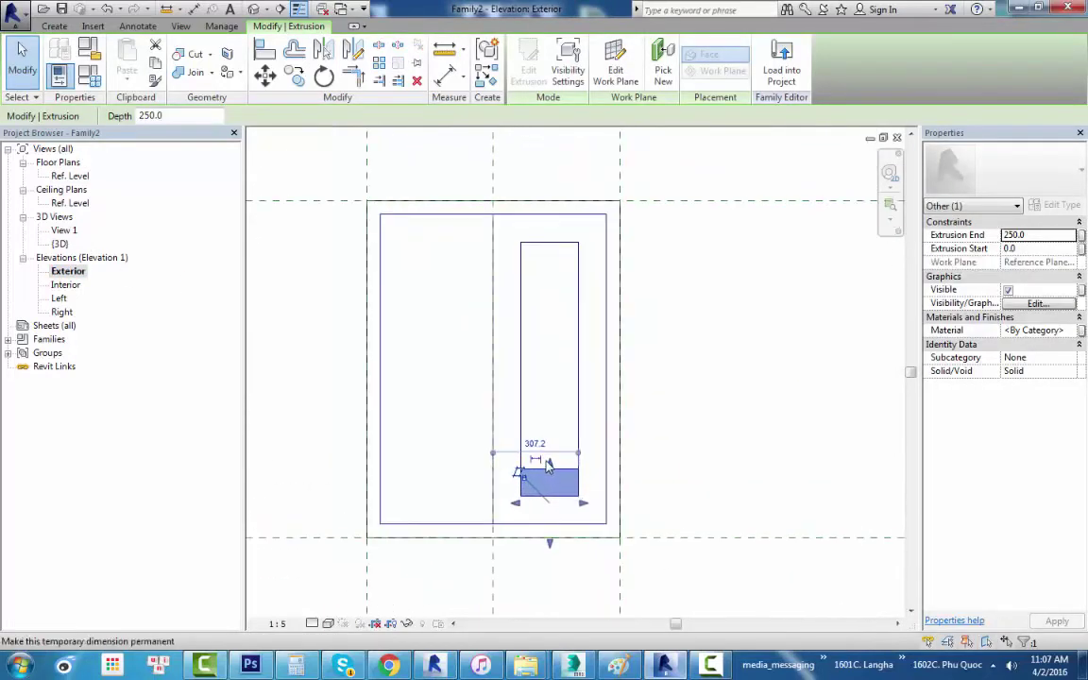
left_click_drag(551, 467, 547, 238)
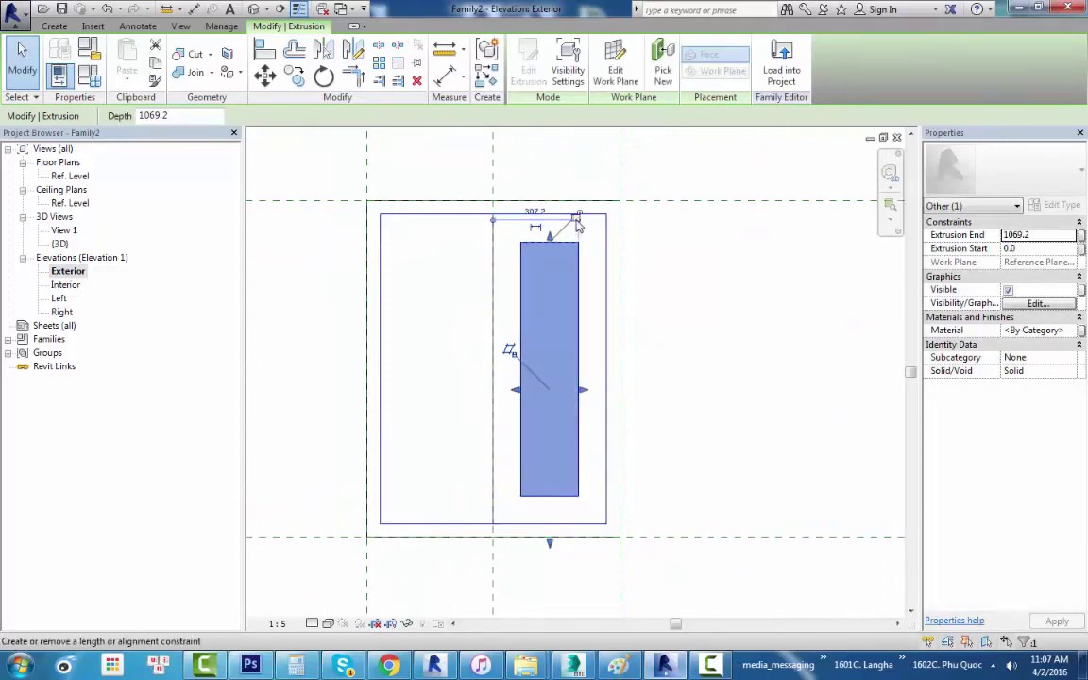
scroll(578, 220, "up", 2)
scroll(586, 378, "down", 2)
scroll(553, 484, "up", 2)
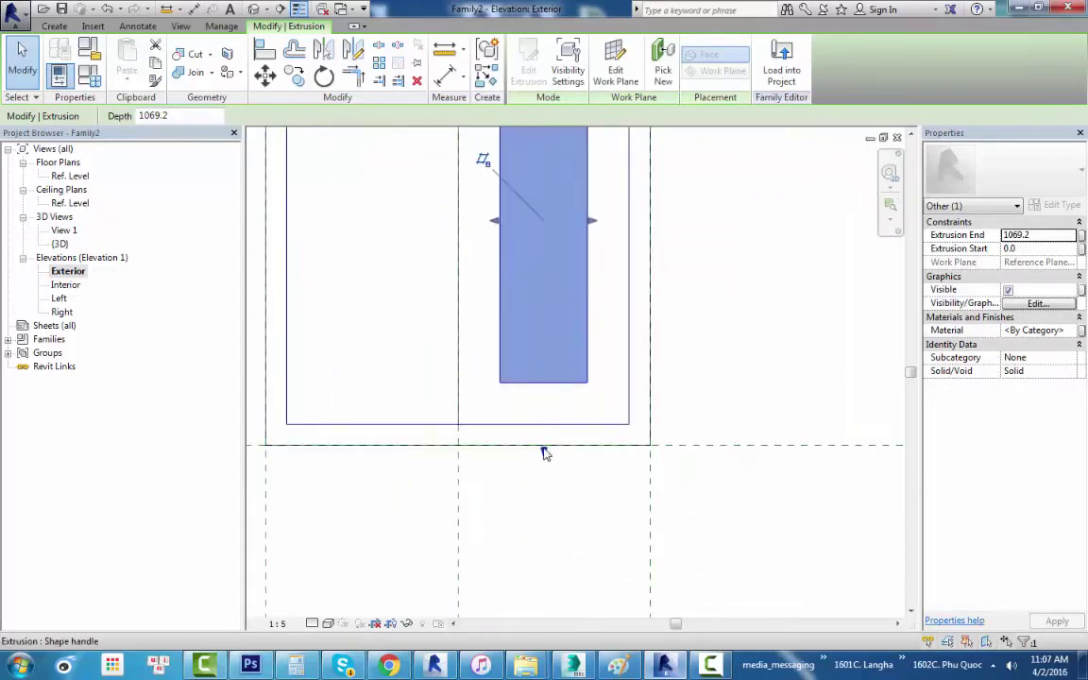
left_click_drag(544, 450, 547, 384)
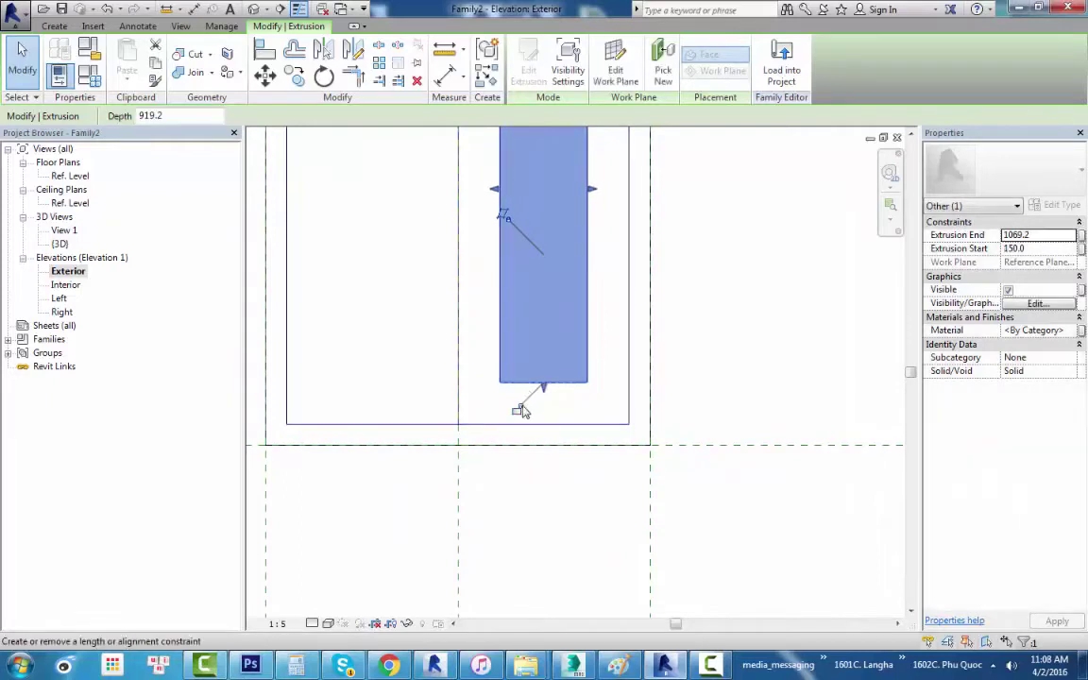
Select the glass pane together with the right sash frame.
left_click(713, 666)
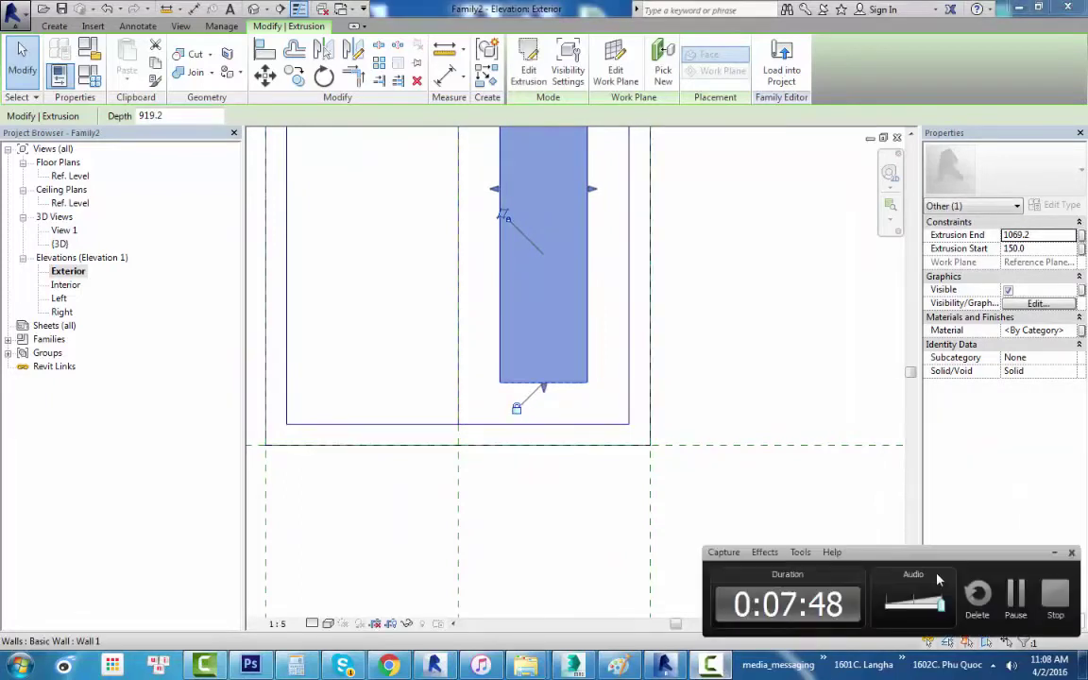
left_click(1013, 595)
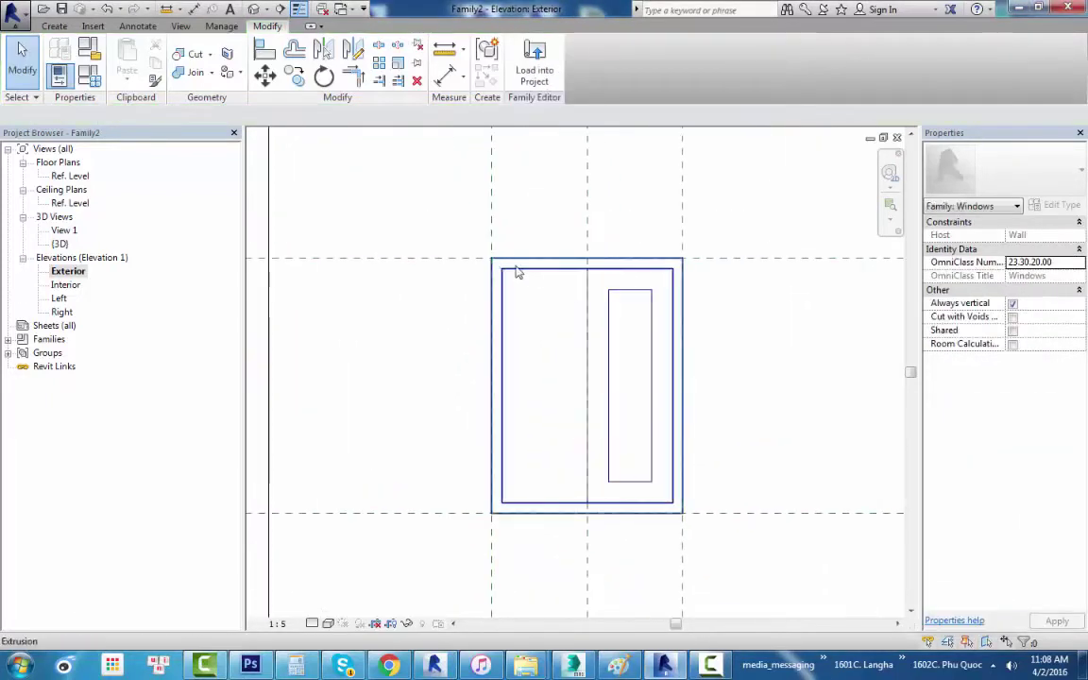
left_click(638, 298)
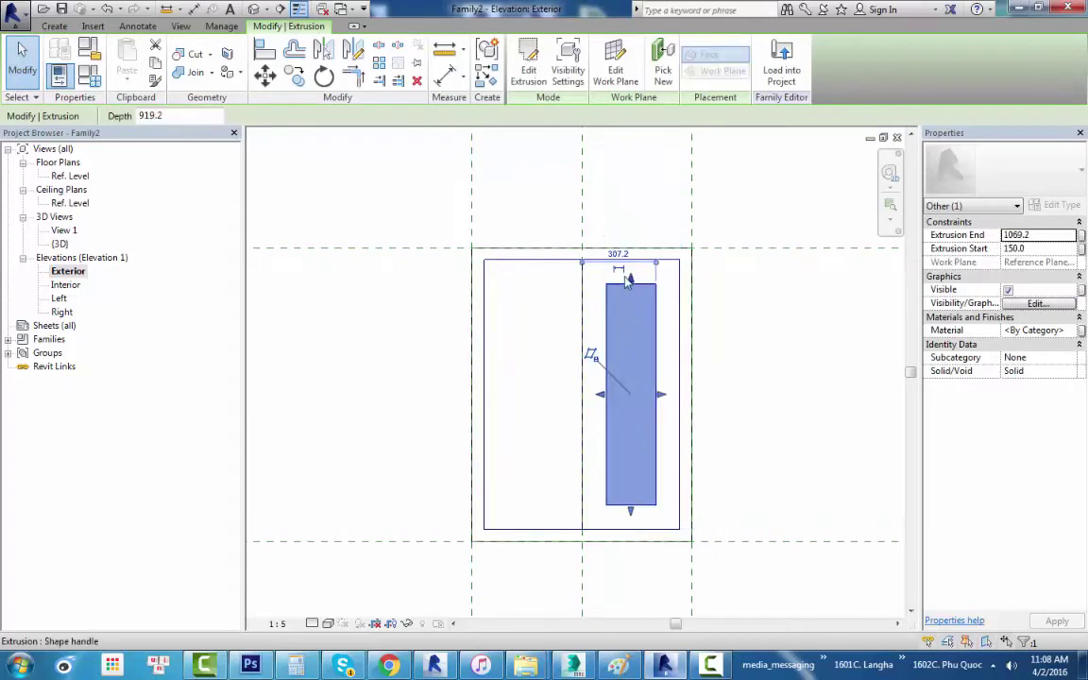
left_click(616, 271, "ctrl")
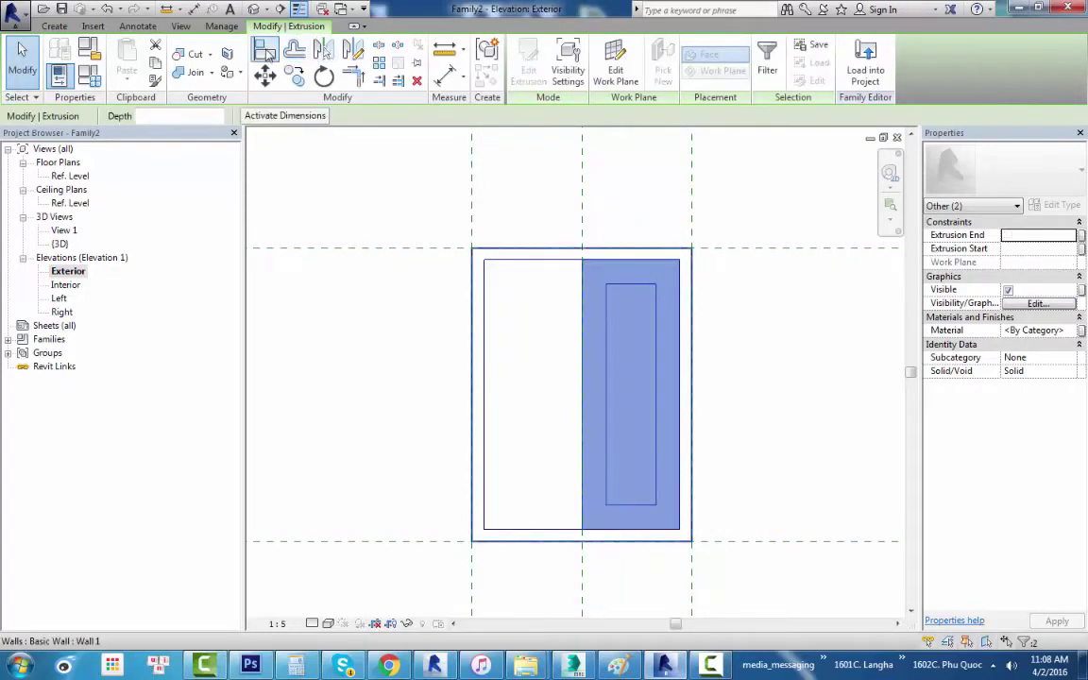
Mirror a copy of the right sash and pane across the centre reference plane.
left_click(326, 52)
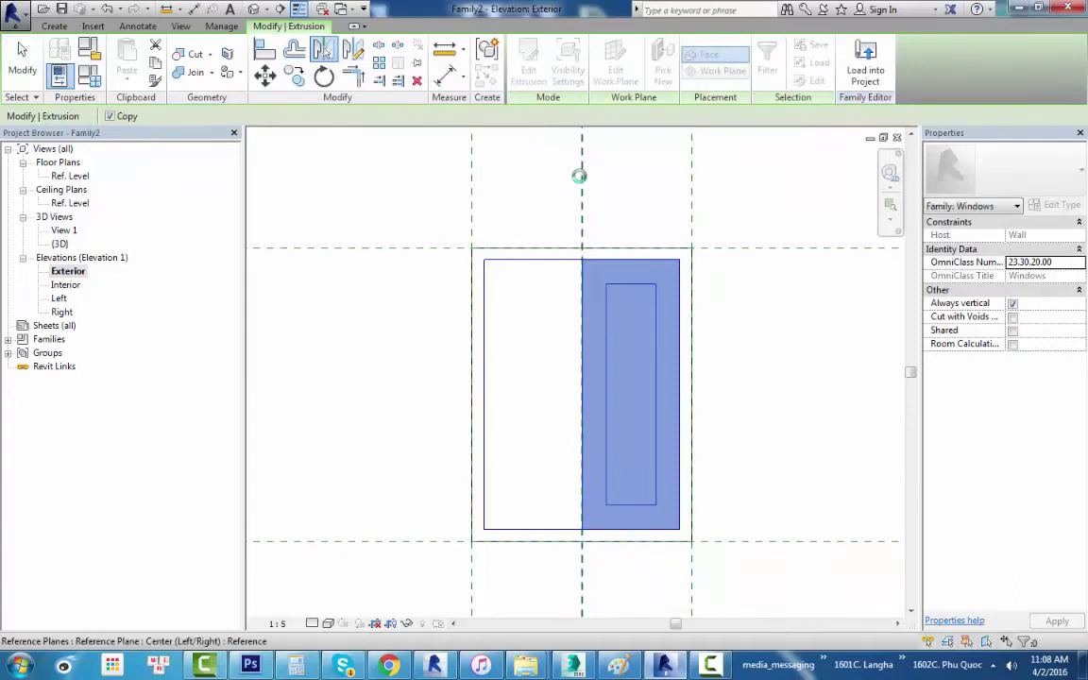
left_click(579, 176)
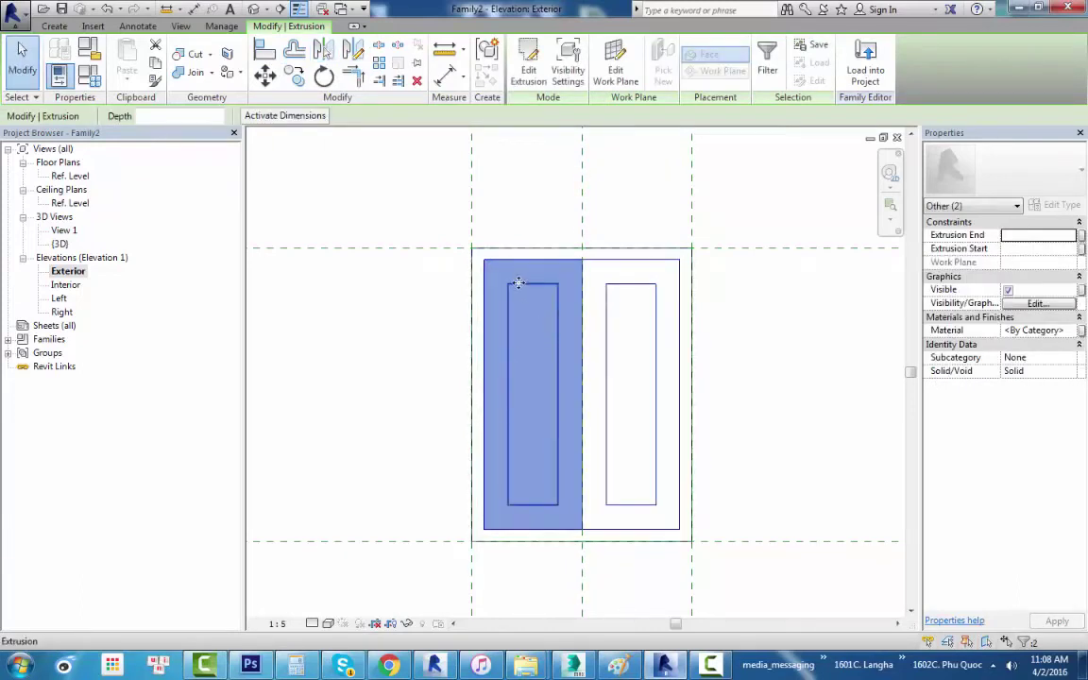
scroll(547, 264, "down", 2)
left_click(516, 230)
scroll(529, 283, "up", 2)
scroll(536, 316, "up", 2)
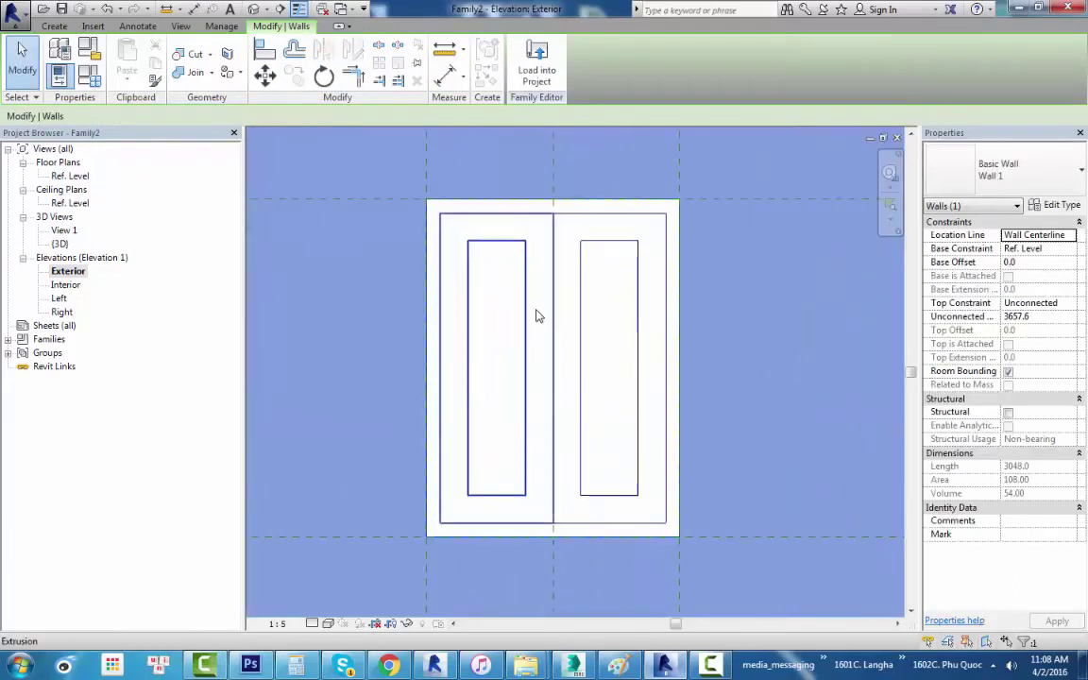
scroll(535, 316, "up", 2)
scroll(510, 312, "down", 3)
scroll(472, 274, "up", 3)
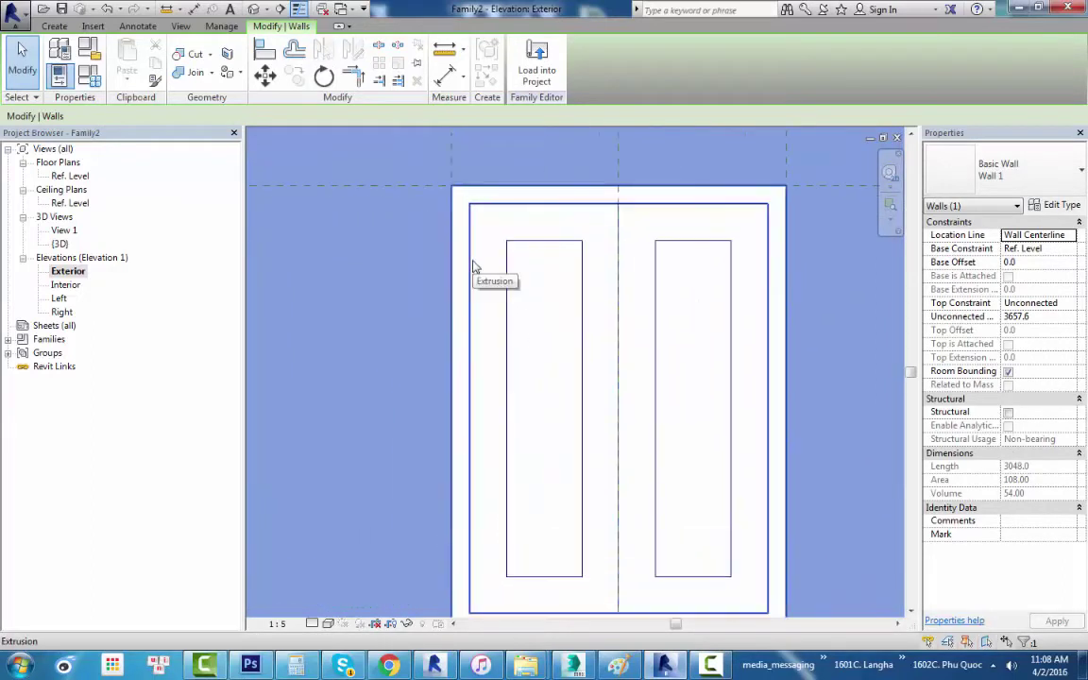
scroll(461, 247, "down", 2)
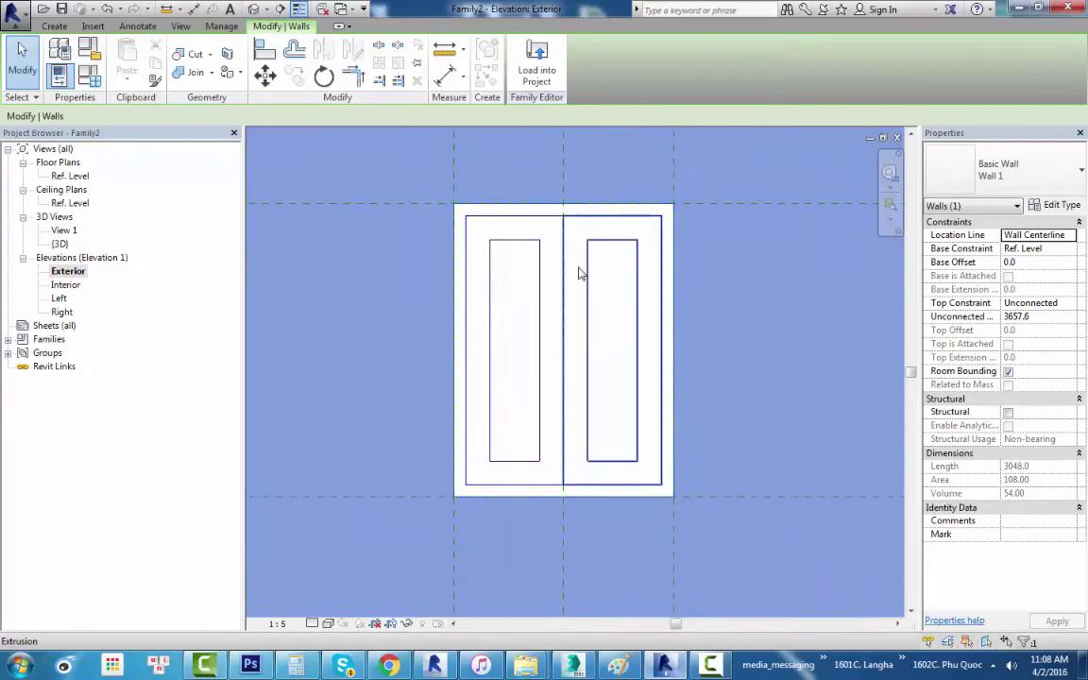
Align the mirrored left sash's edge with the window frame.
left_click(489, 247)
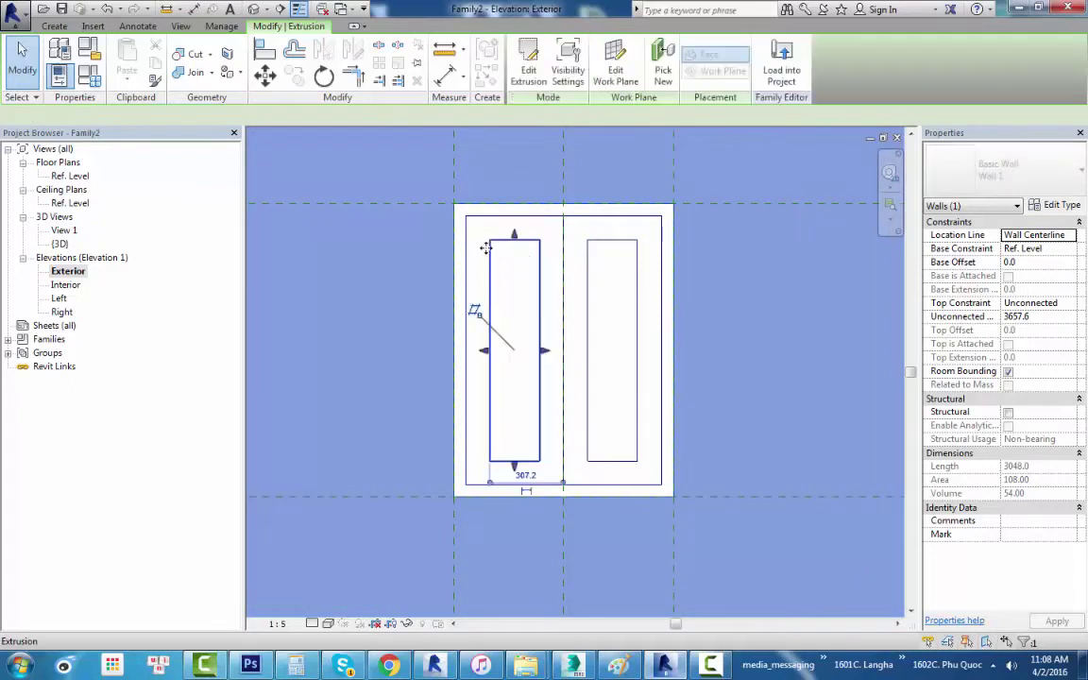
scroll(481, 247, "up", 2)
scroll(452, 406, "up", 2)
scroll(458, 371, "up", 2)
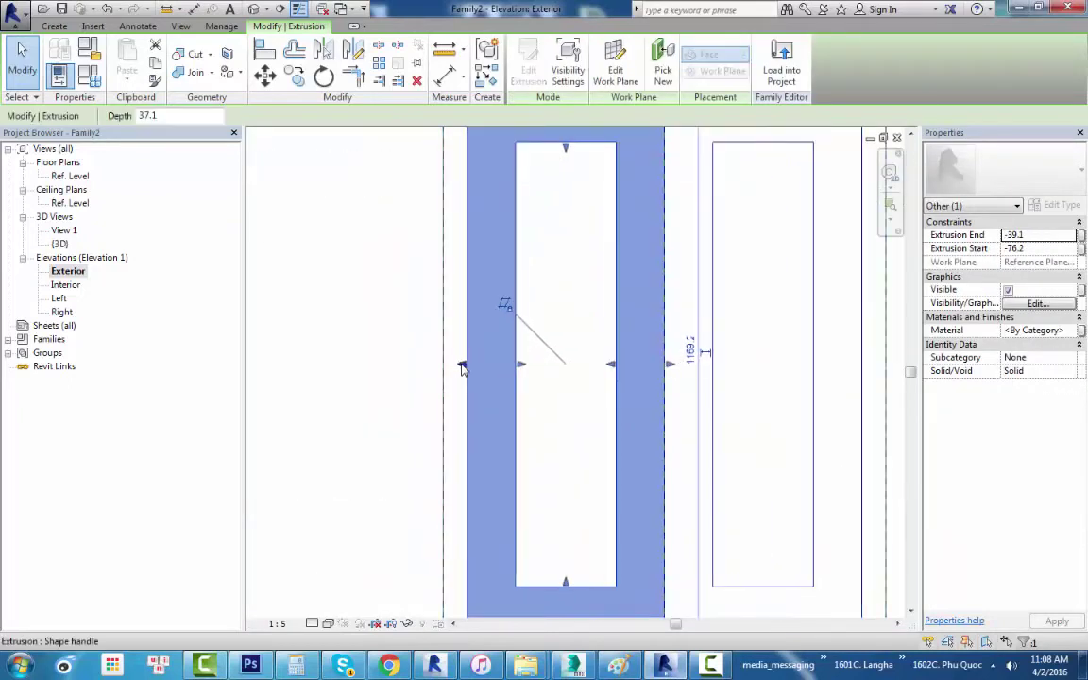
left_click_drag(460, 369, 466, 387)
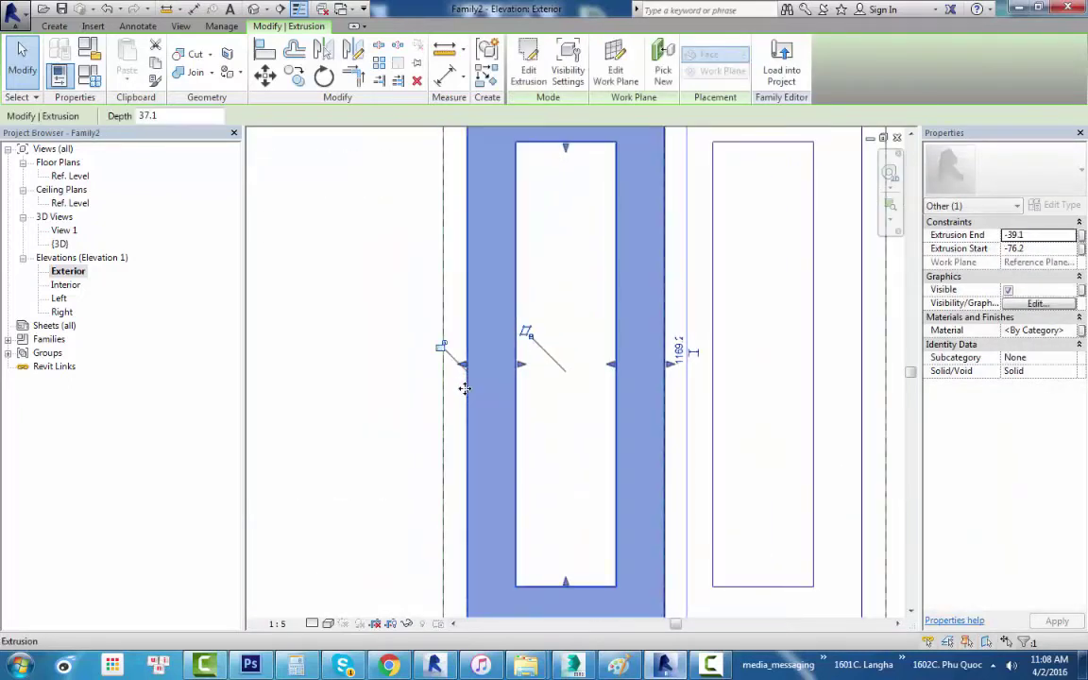
scroll(568, 350, "down", 3)
scroll(677, 351, "down", 2)
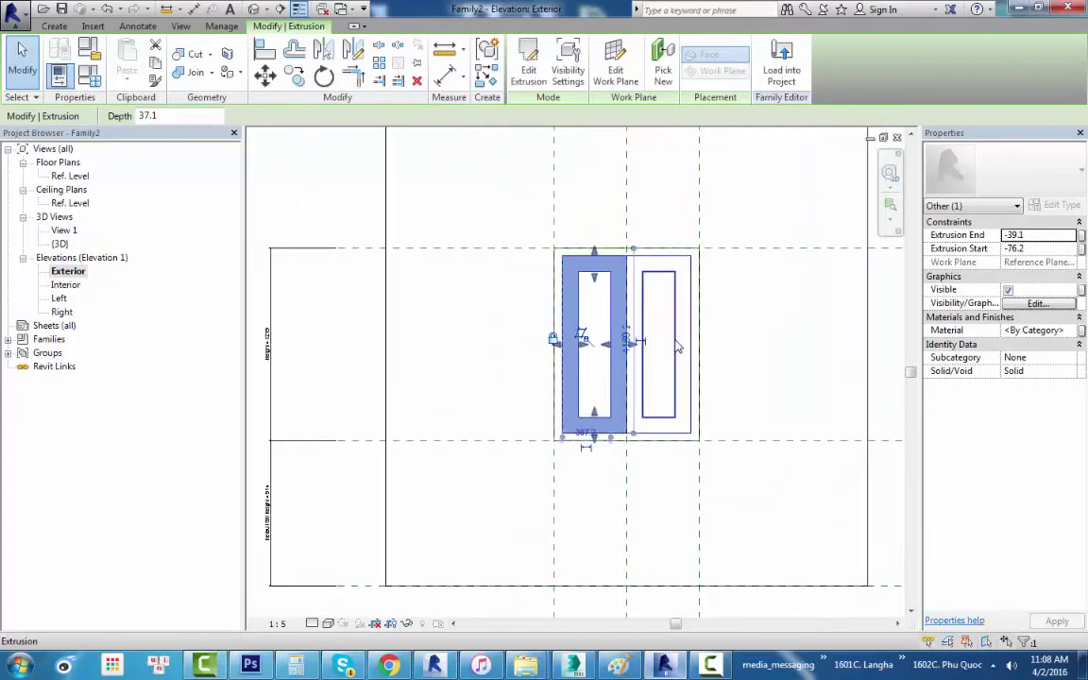
scroll(661, 340, "down", 1)
left_click(510, 236)
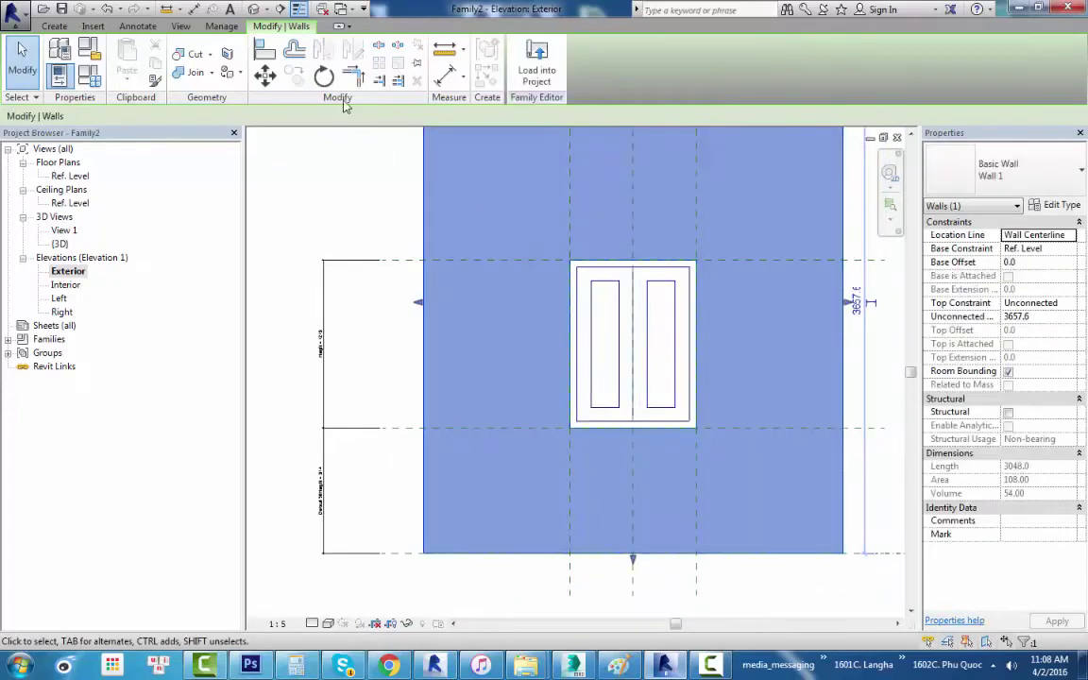
left_click(255, 12)
mouse_move(582, 340)
middle_mouse_down("shift")
mouse_move(569, 377)
mouse_move(612, 357)
mouse_move(348, 370)
mouse_move(559, 366)
mouse_move(346, 235)
middle_mouse_up("shift")
Apply Width 1200 in Family Types and turn the 3D view to face the window front.
scroll(346, 235, "down", 1)
left_click(91, 79)
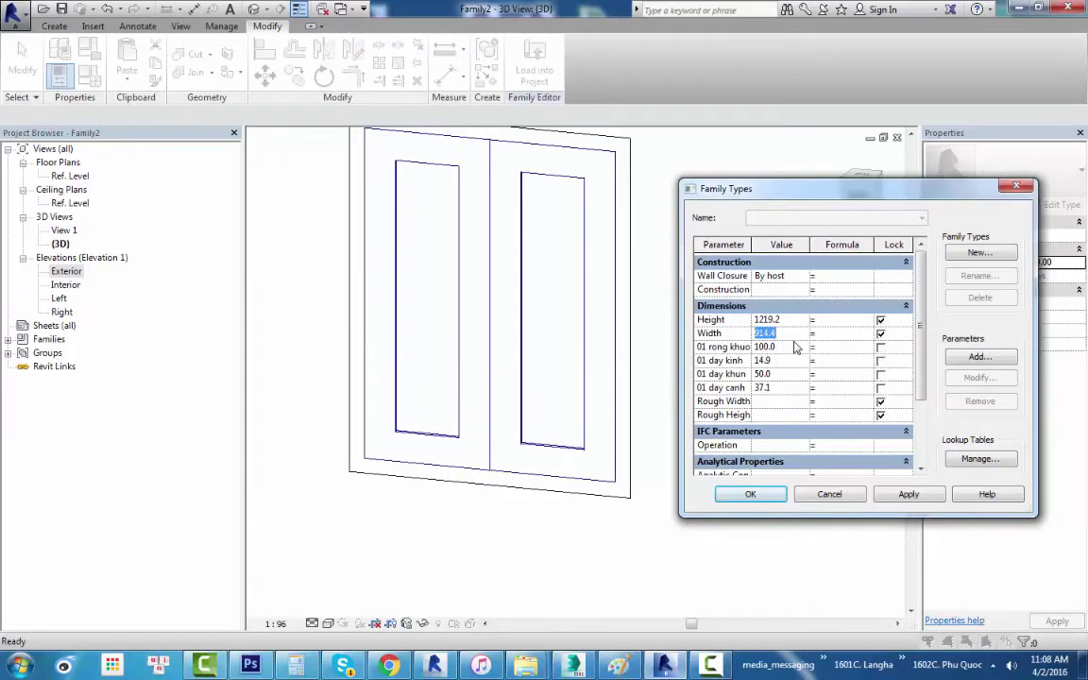
left_click(912, 496)
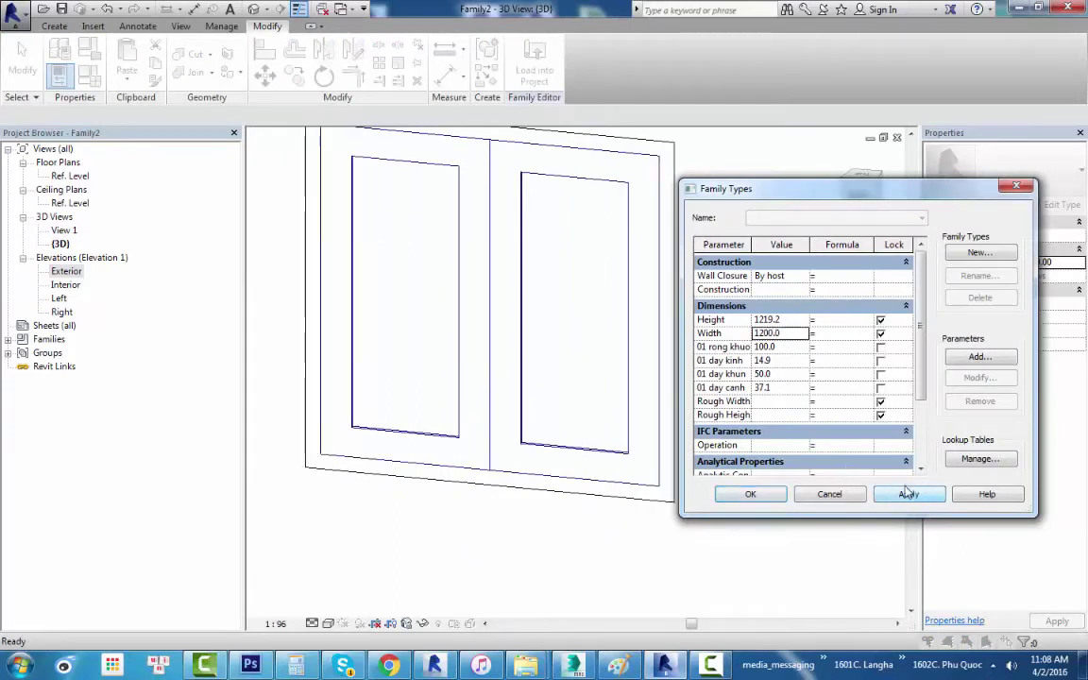
left_click(750, 495)
scroll(661, 323, "down", 2)
mouse_move(656, 382)
middle_mouse_down("shift")
mouse_move(693, 344)
mouse_move(568, 397)
mouse_move(670, 350)
mouse_move(549, 285)
mouse_move(418, 365)
middle_mouse_up("shift")
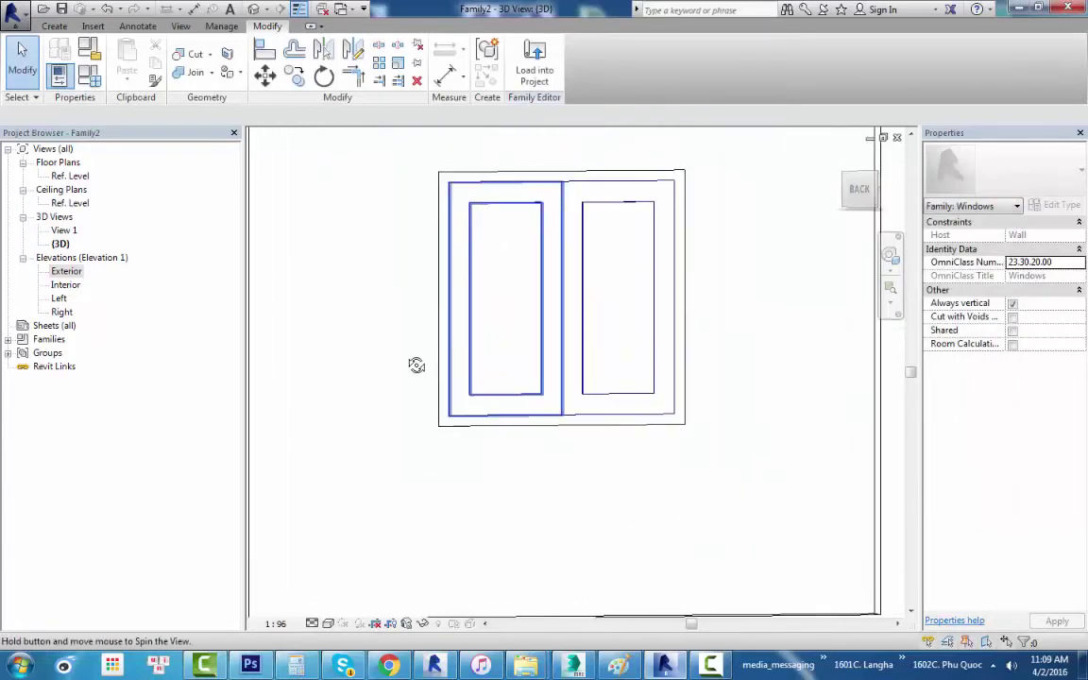
middle_click_drag(515, 202, 493, 272, "shift")
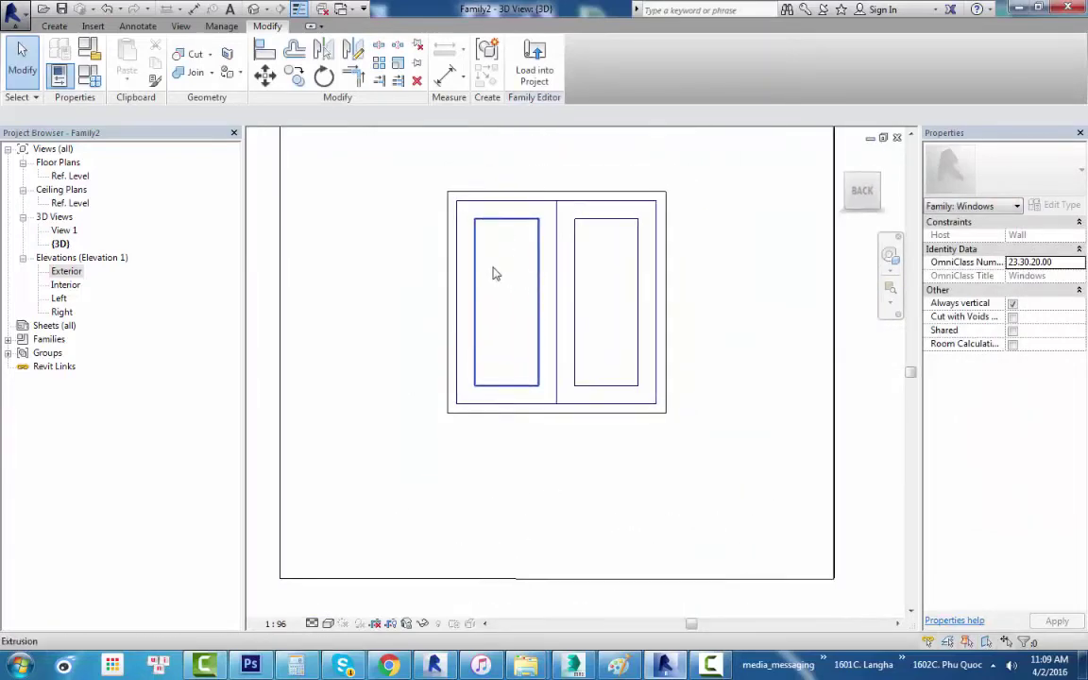
In the Exterior elevation, adjust the left sash's top edge, reverting a constraint error.
double_click(68, 273)
scroll(583, 285, "up", 1)
scroll(578, 287, "up", 2)
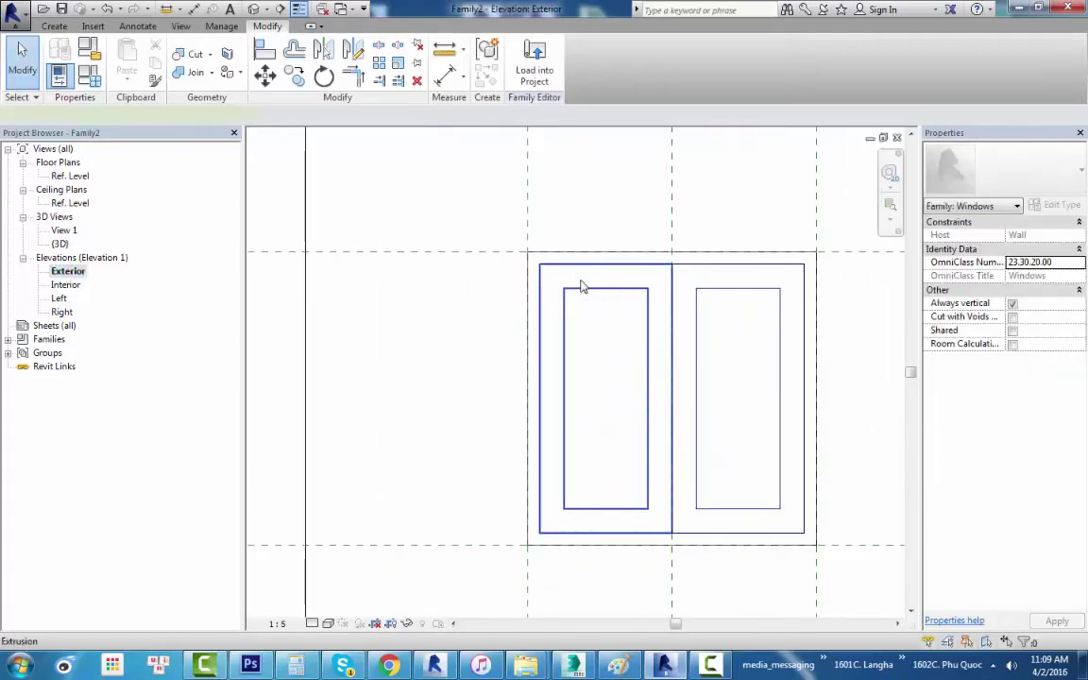
scroll(578, 287, "up", 2)
left_click(614, 257)
scroll(614, 257, "up", 1)
left_click_drag(599, 264, 603, 255)
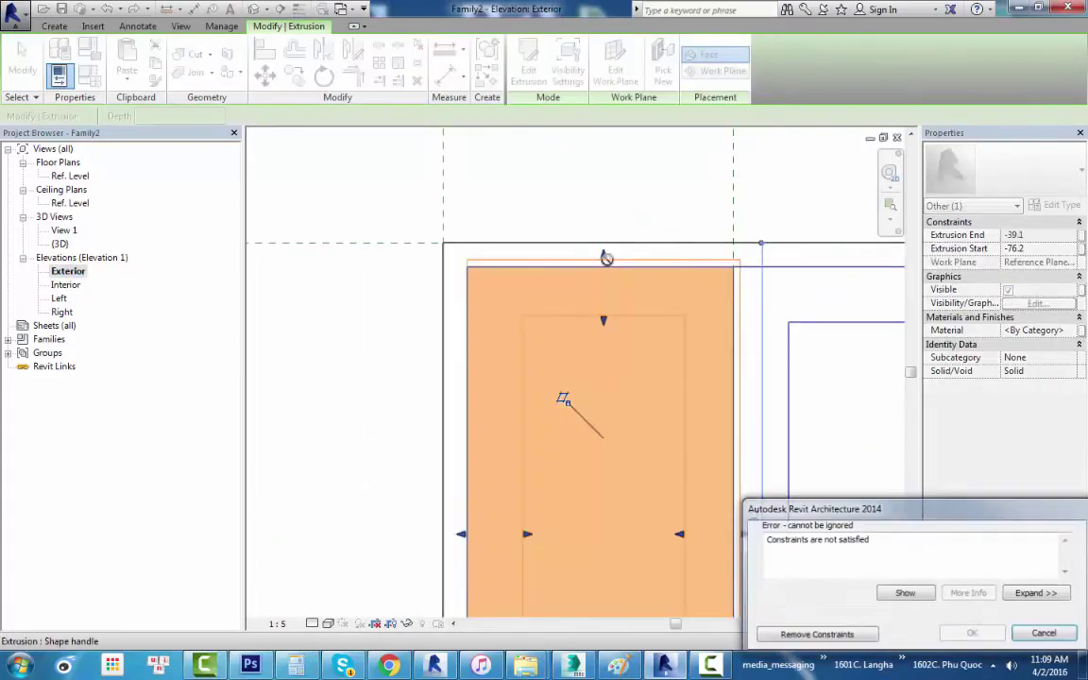
left_click(1045, 634)
left_click(566, 286)
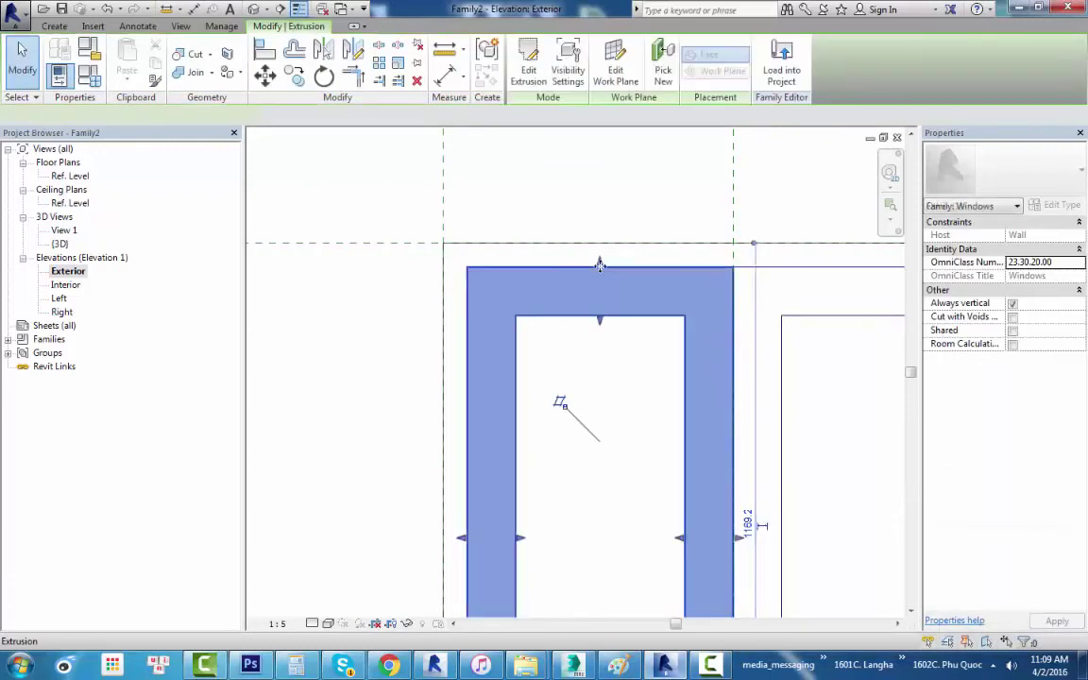
left_click_drag(598, 257, 599, 267)
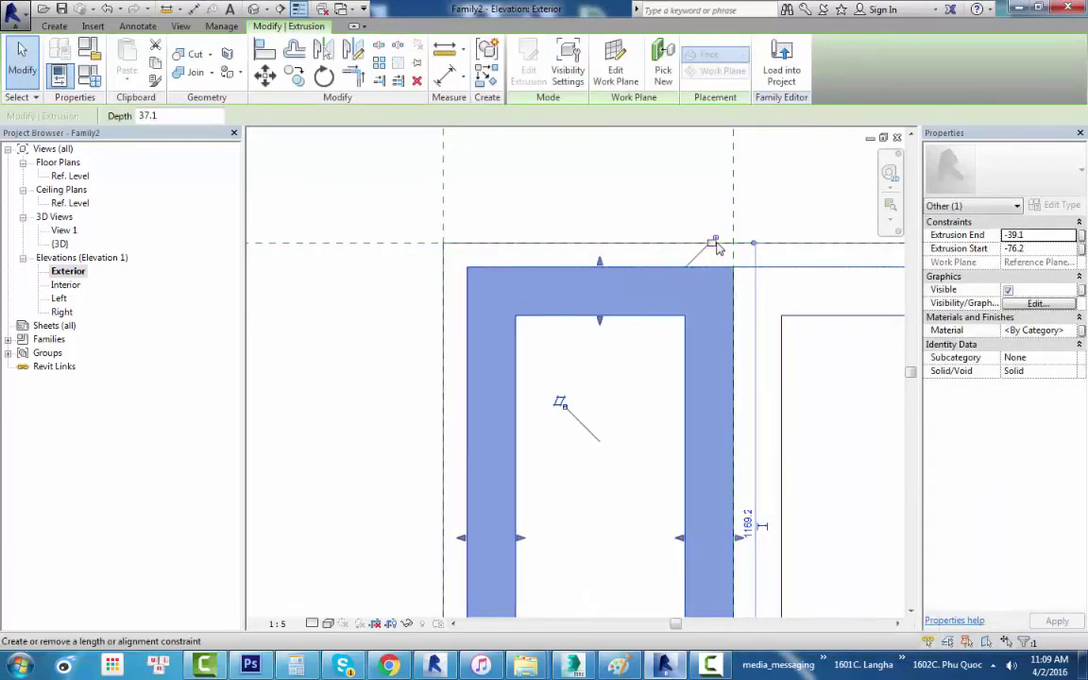
Snap the left sash's right edge to the window's centre reference plane.
middle_click_drag(642, 661, 569, 556)
scroll(549, 486, "up", 3)
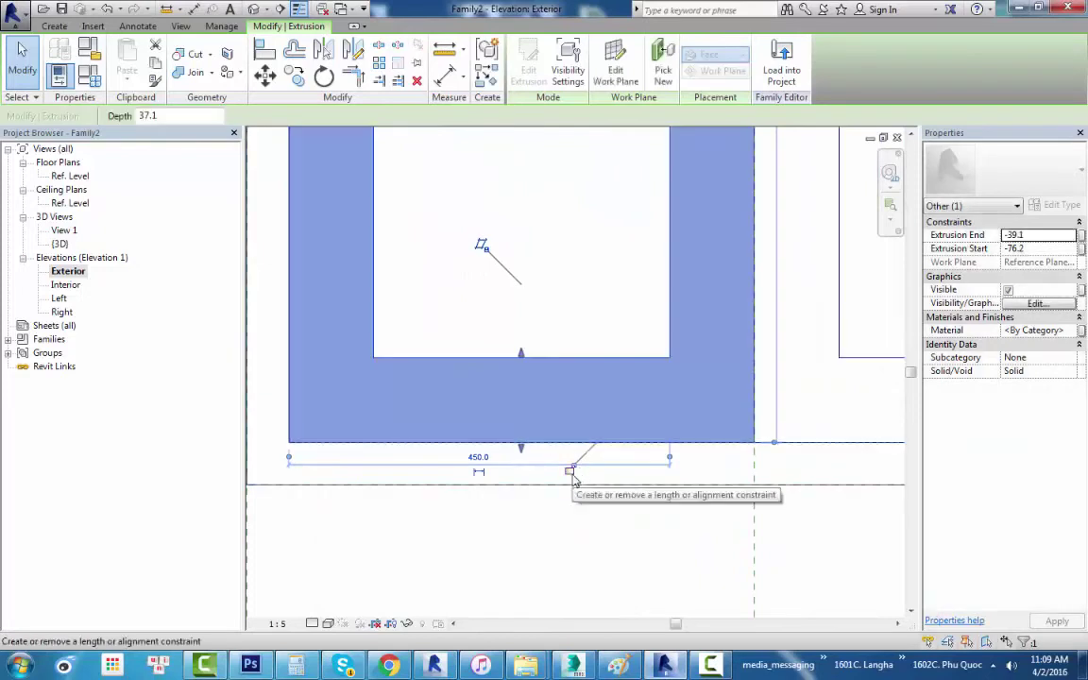
scroll(563, 467, "down", 4)
scroll(625, 437, "down", 1)
scroll(628, 444, "up", 2)
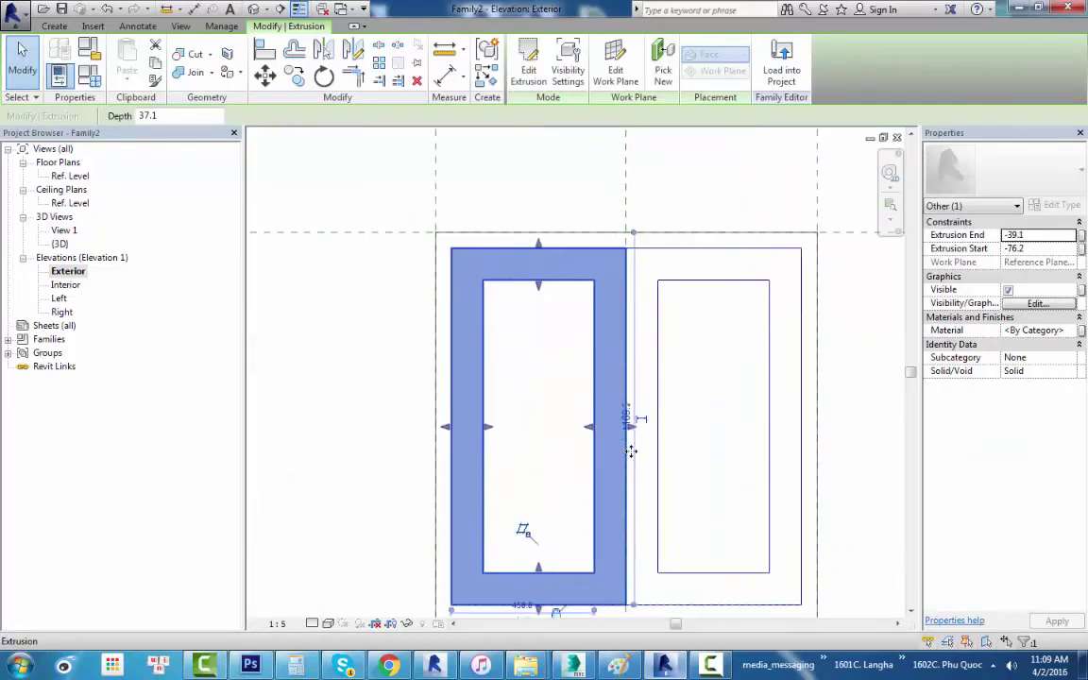
scroll(626, 416, "up", 3)
scroll(624, 397, "up", 1)
left_click_drag(625, 397, 626, 389)
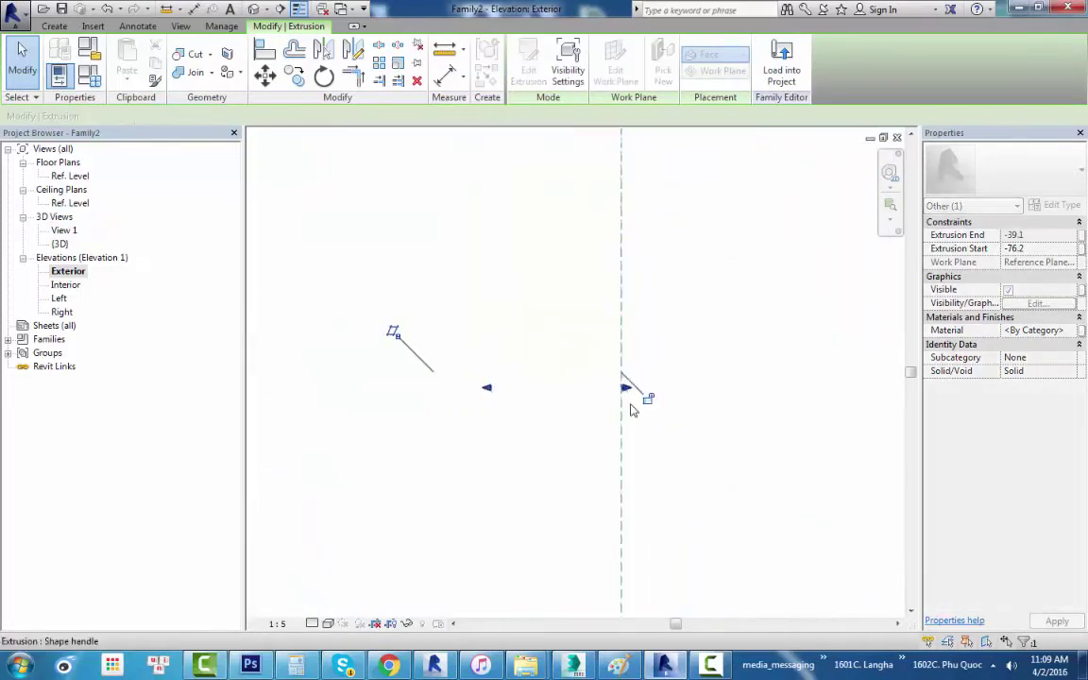
scroll(579, 391, "down", 3)
scroll(544, 382, "down", 2)
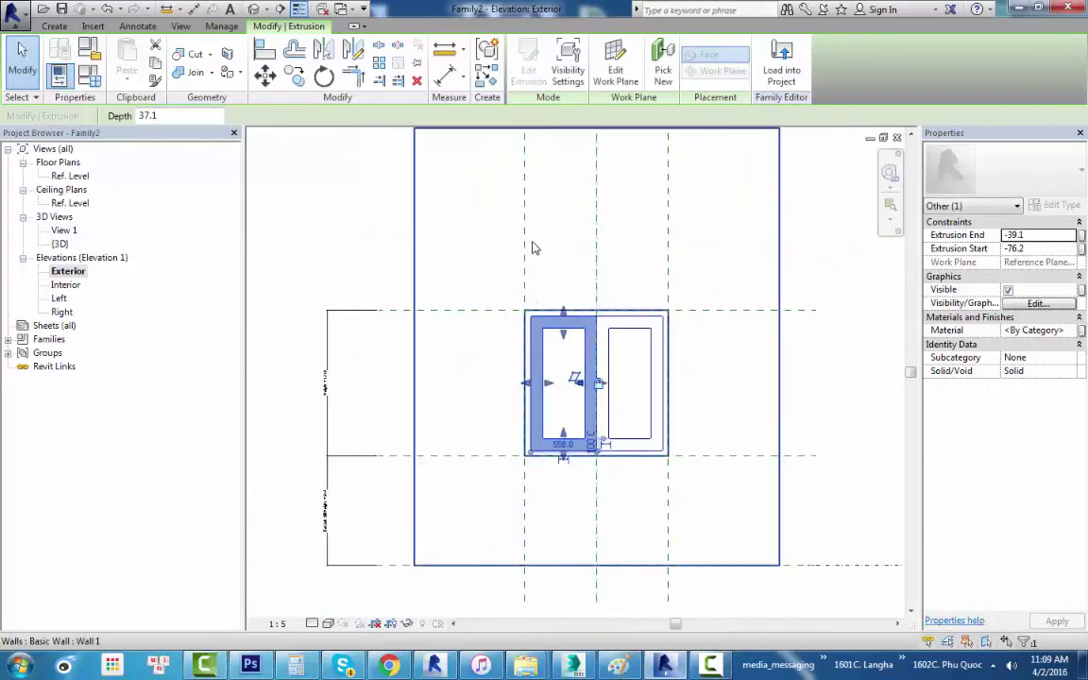
left_click(579, 311)
scroll(680, 335, "down", 1)
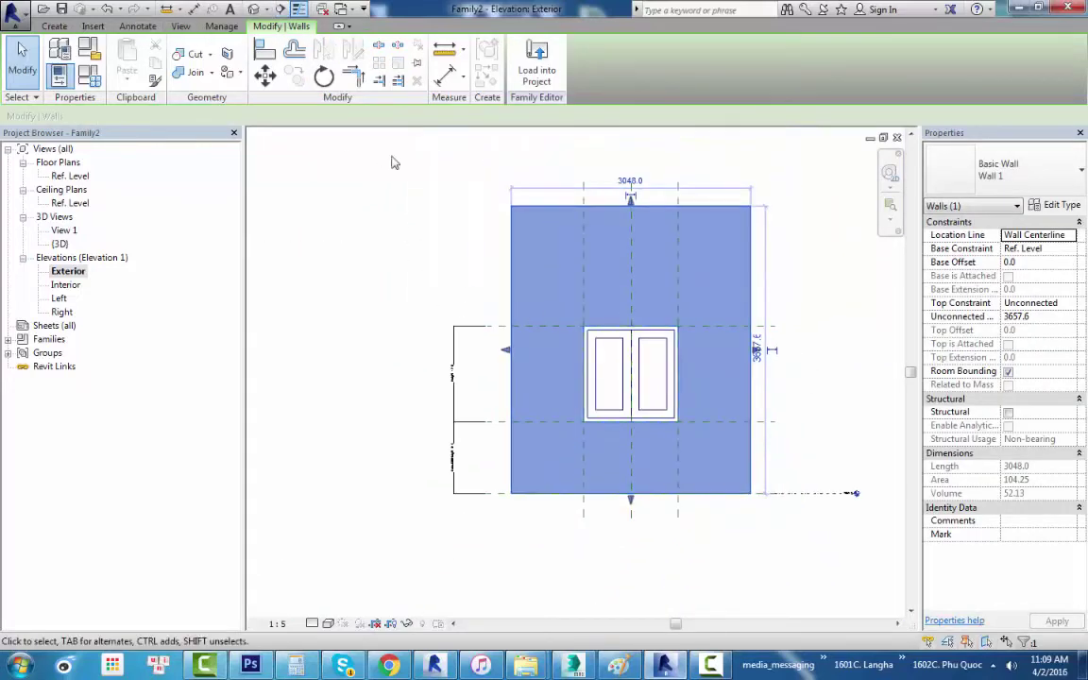
Set Height to 1400 and 01 day kinh to 10, removing the unsatisfied constraints.
left_click(91, 83)
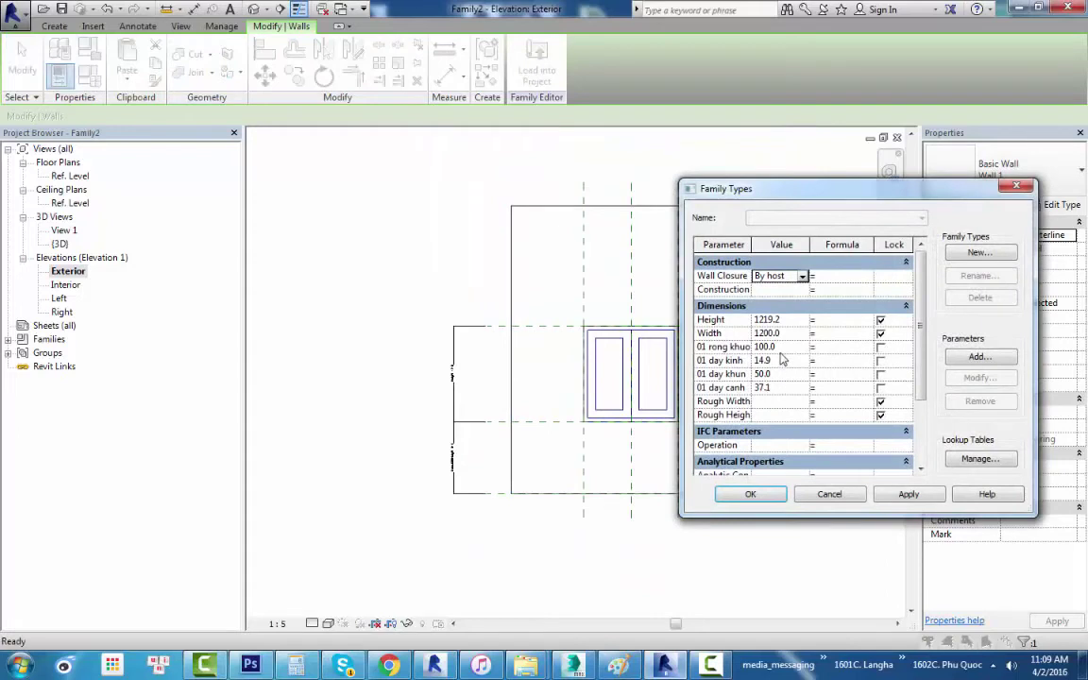
left_click(910, 495)
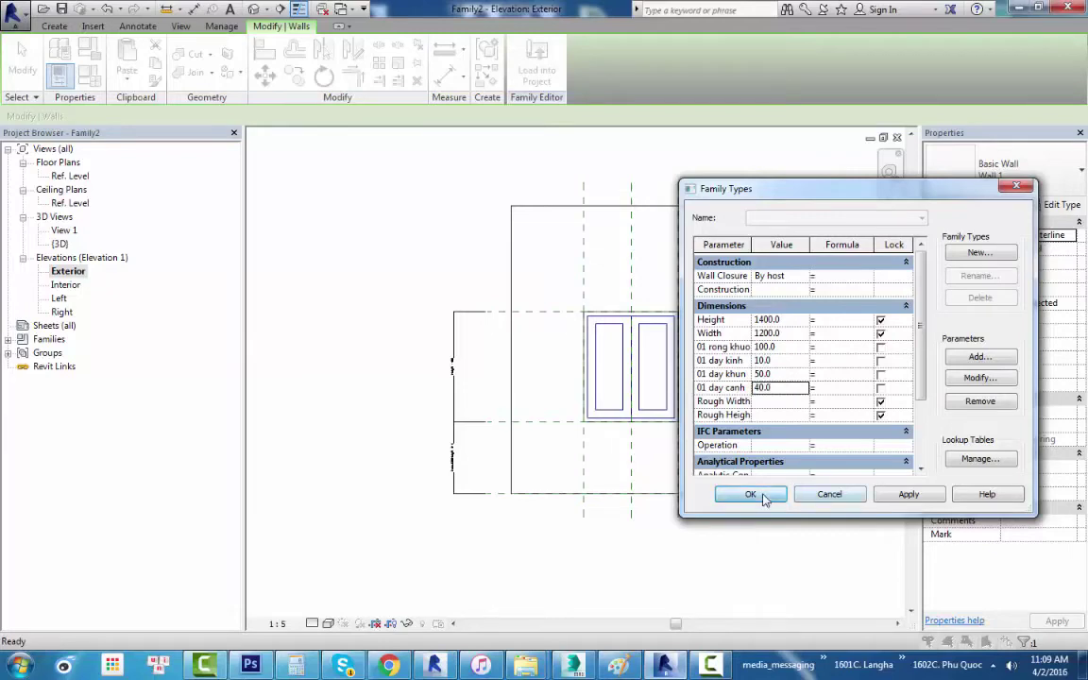
left_click(785, 390)
type("40")
left_click(765, 498)
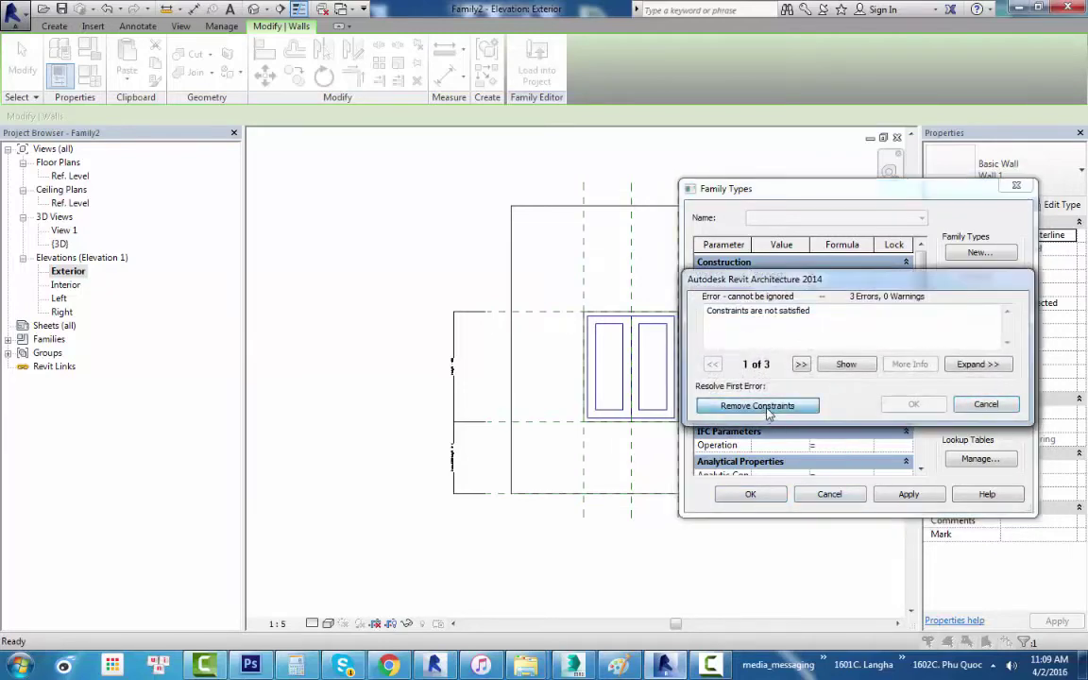
left_click(758, 406)
left_click(751, 494)
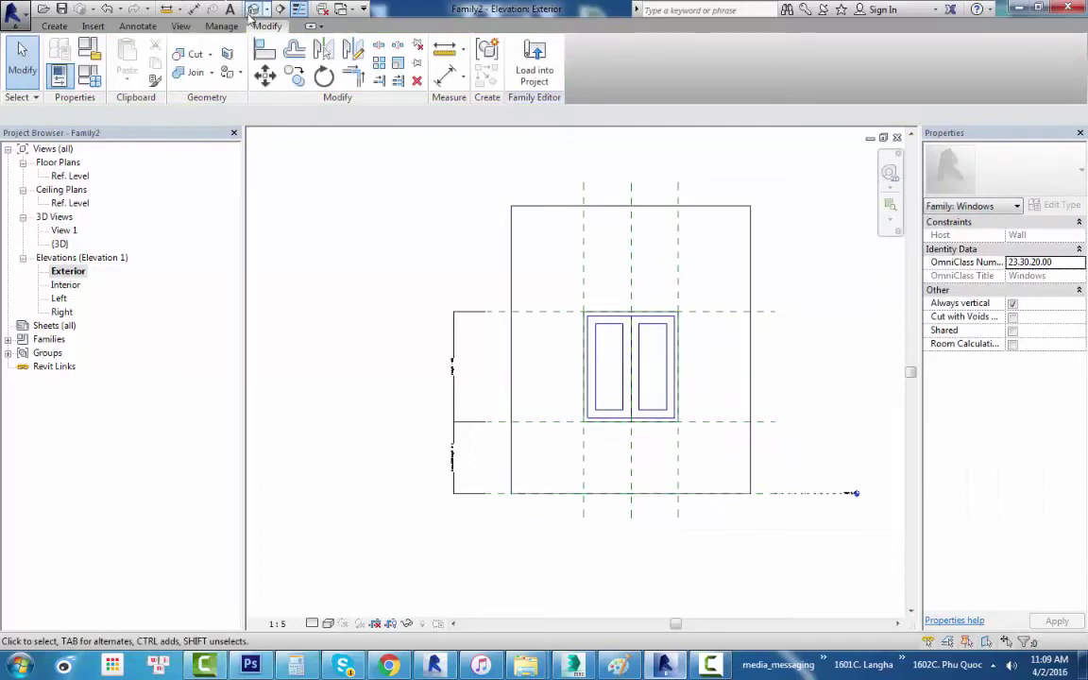
In the Ref. Level plan, delete the 19, 21 and 37 dimensions.
double_click(68, 176)
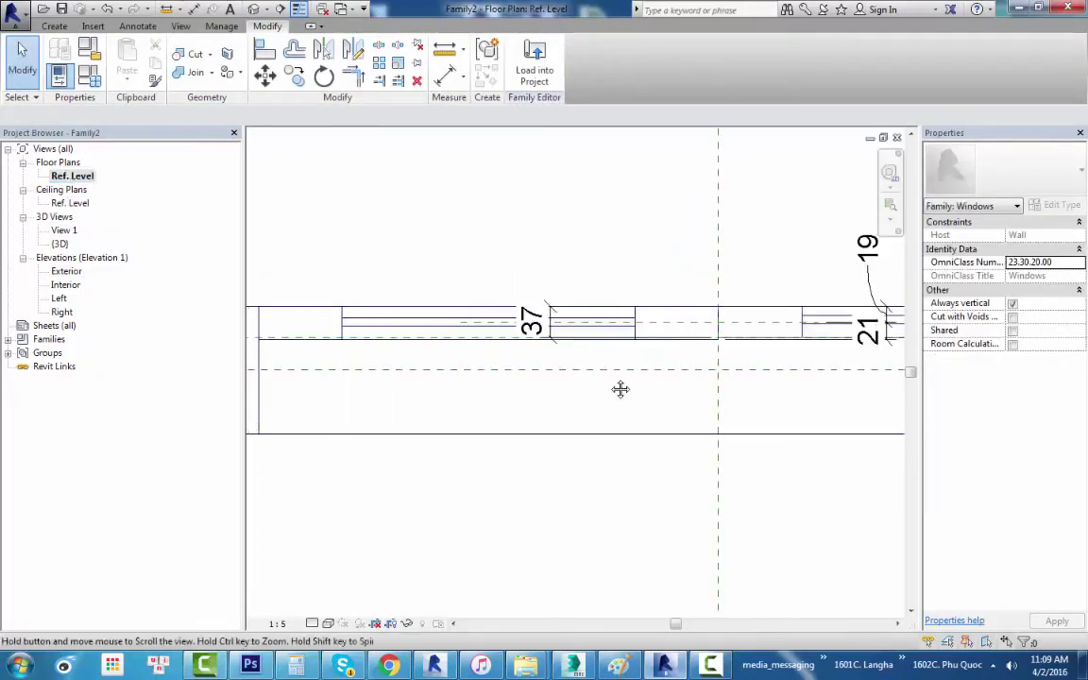
middle_click_drag(741, 383, 650, 391)
scroll(755, 376, "up", 2)
scroll(472, 361, "up", 1)
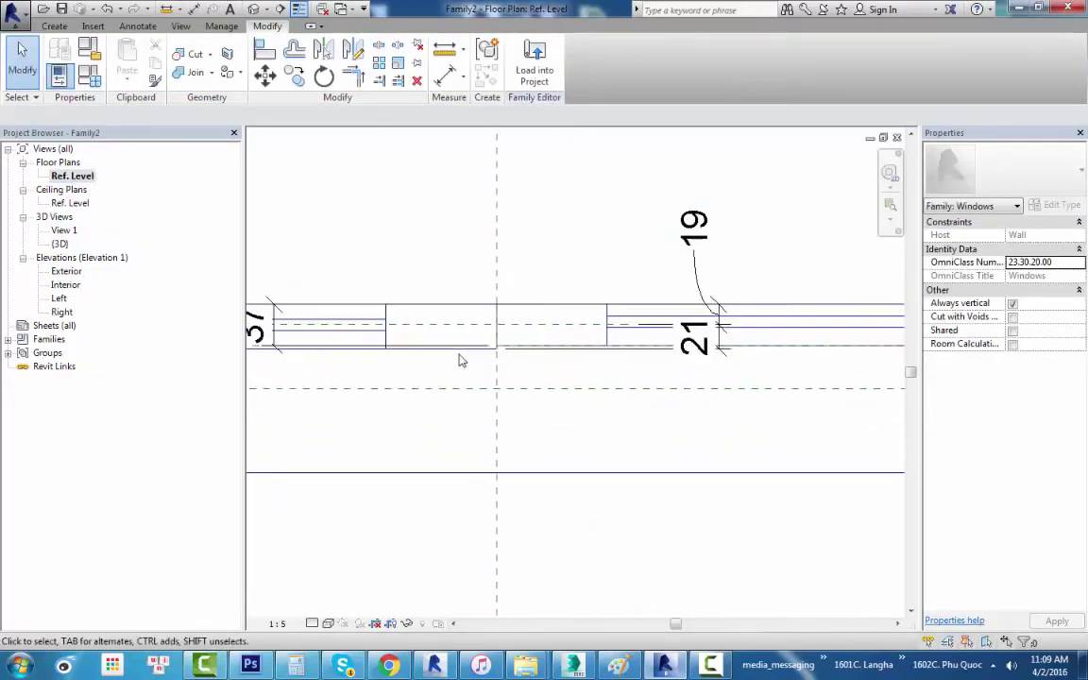
scroll(500, 359, "up", 1)
left_click(530, 357)
scroll(574, 369, "down", 2)
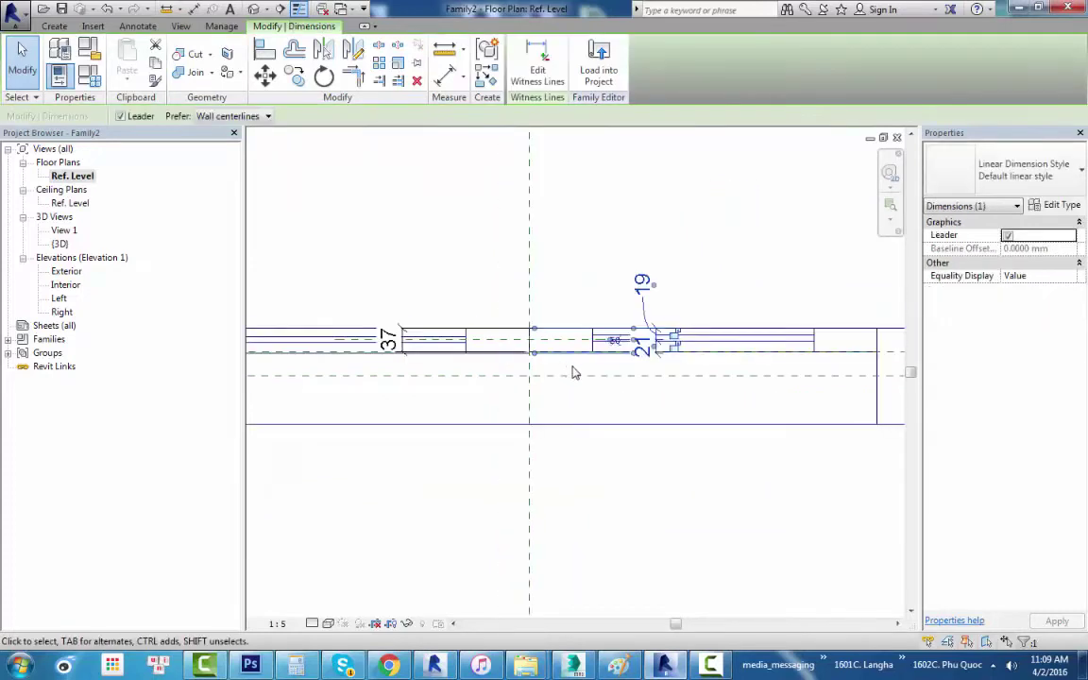
middle_click_drag(593, 379, 612, 366)
key("Delete")
scroll(425, 322, "up", 1)
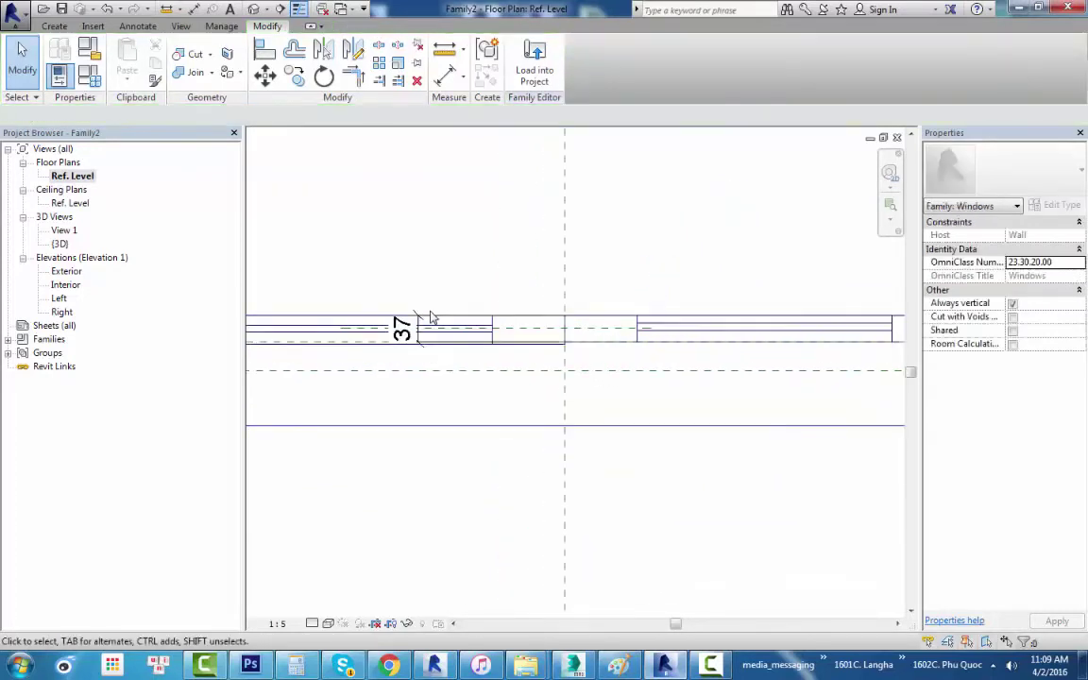
left_click(402, 332)
key("Delete")
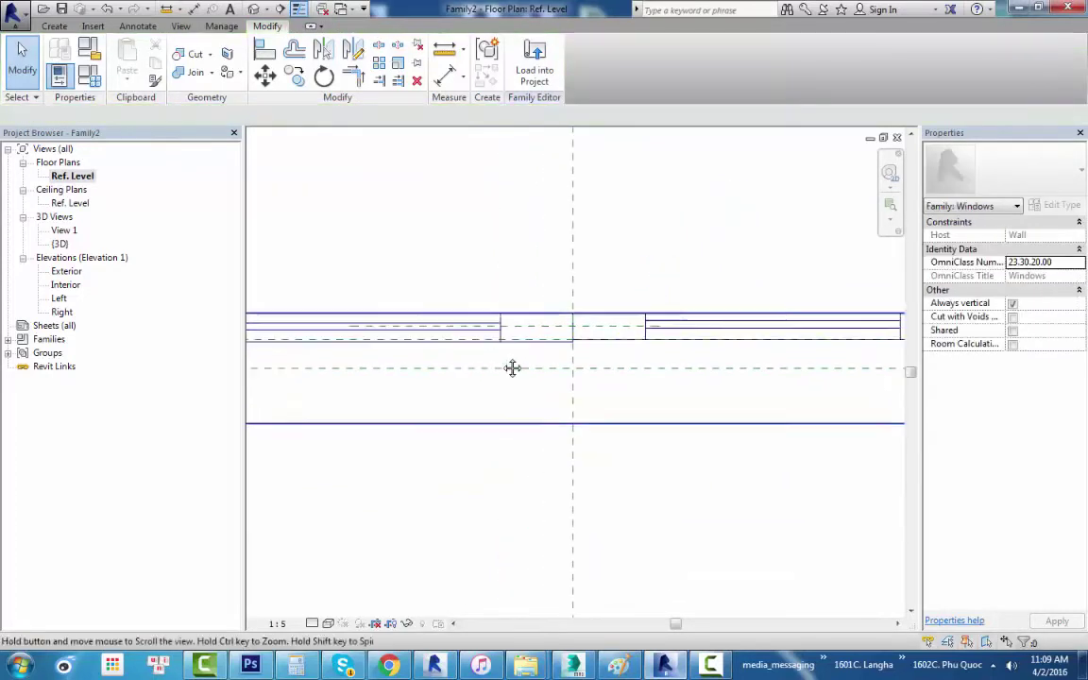
Drag the sash extrusion's depth down to 37.1.
middle_click_drag(512, 367, 535, 353)
scroll(450, 343, "down", 2)
scroll(604, 359, "up", 1)
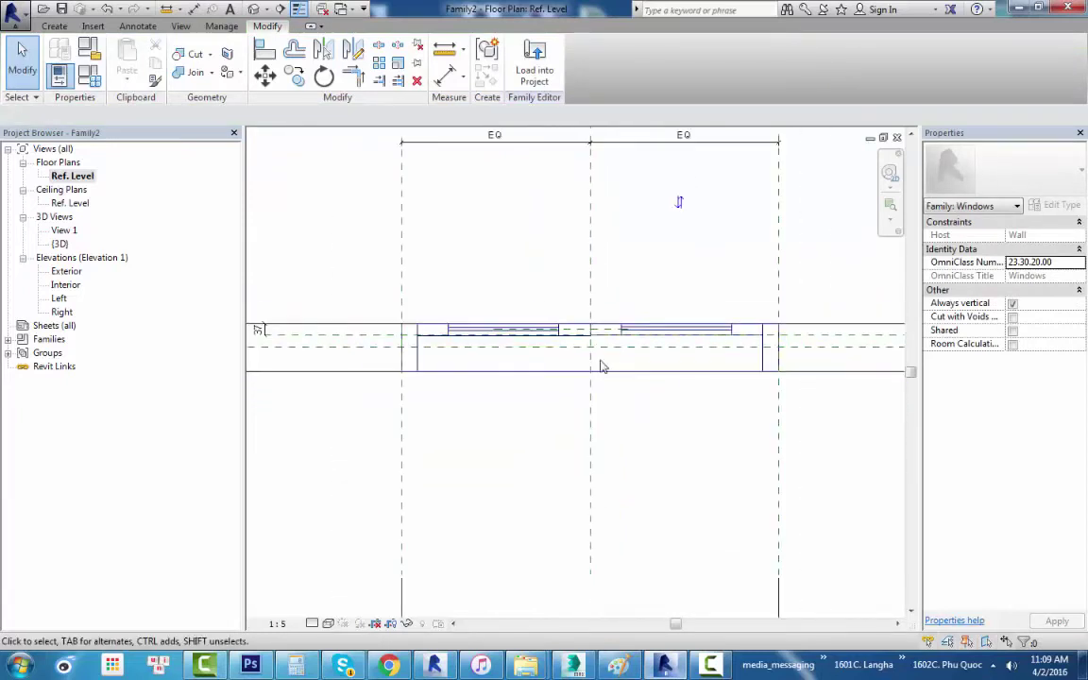
middle_click_drag(602, 364, 433, 340)
scroll(455, 328, "up", 1)
left_click(457, 328)
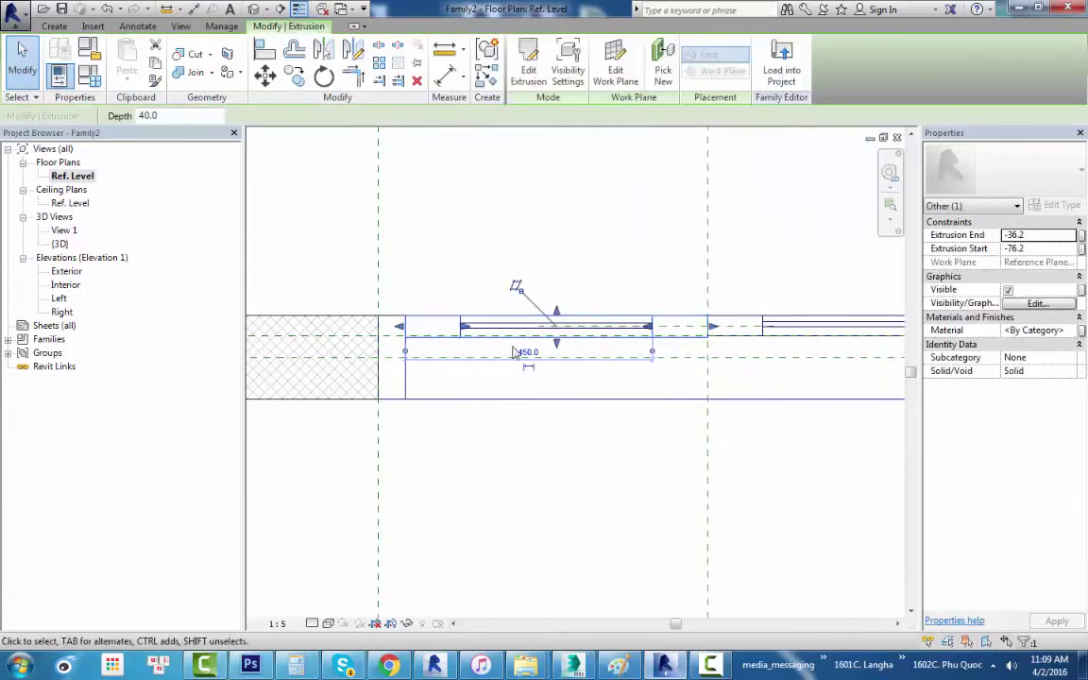
mouse_move(728, 345)
middle_mouse_down()
mouse_move(575, 352)
mouse_move(651, 376)
middle_mouse_up()
scroll(533, 353, "up", 2)
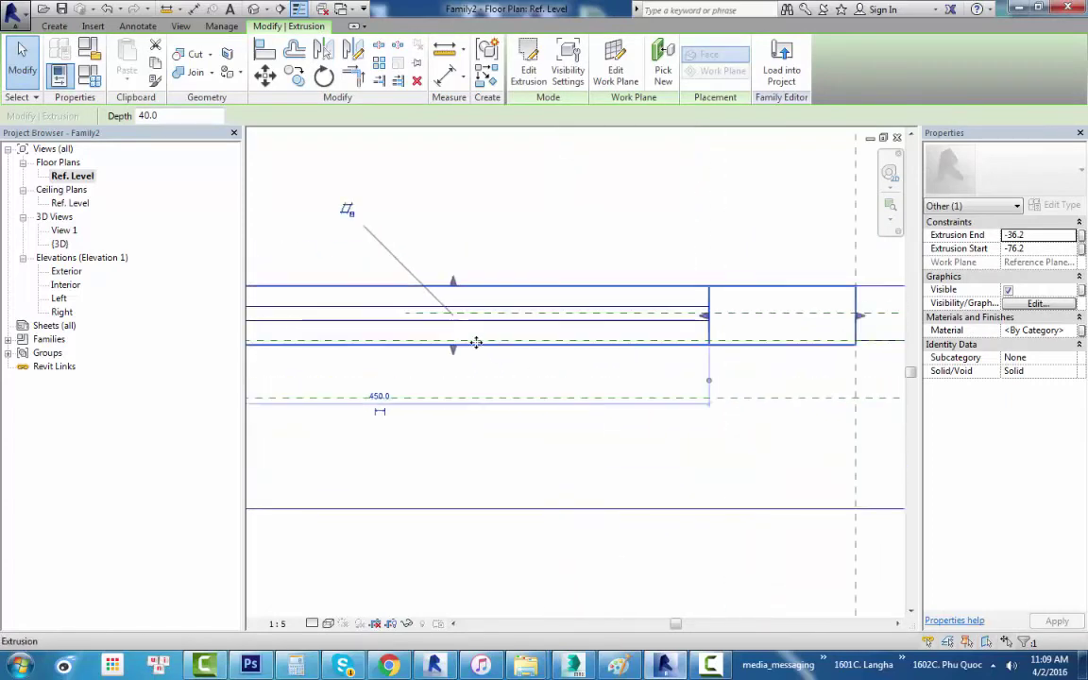
left_click_drag(453, 351, 461, 347)
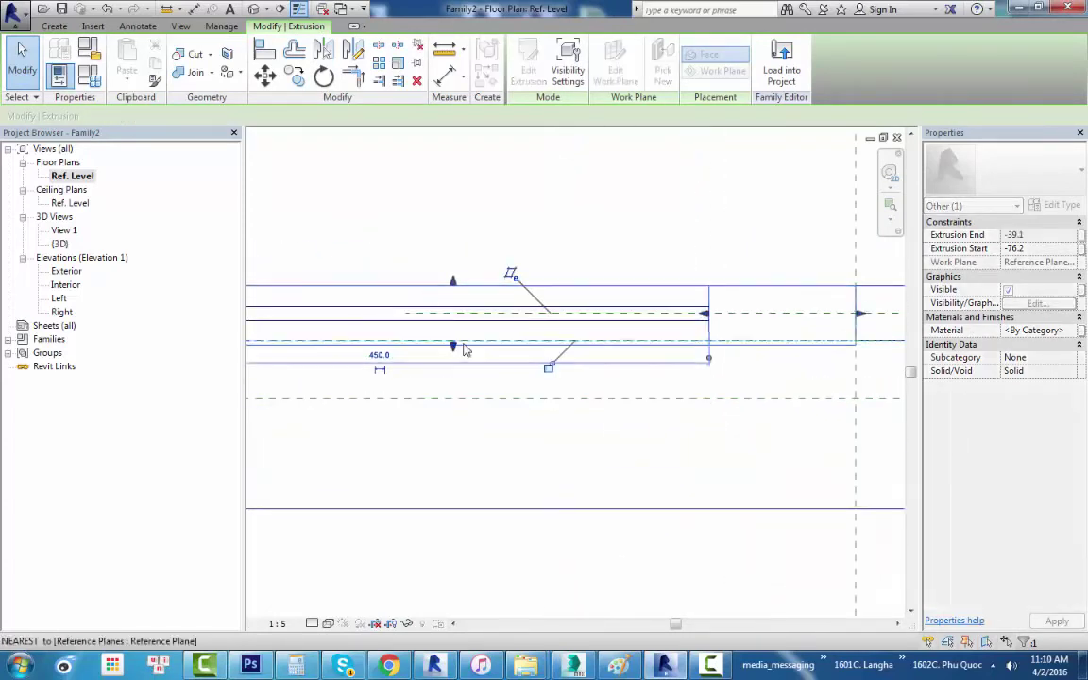
scroll(552, 268, "down", 1)
Select the other extrusion and open its sketch spanning 150.0 to 1250.0 for editing.
left_click(553, 267)
scroll(598, 267, "up", 2)
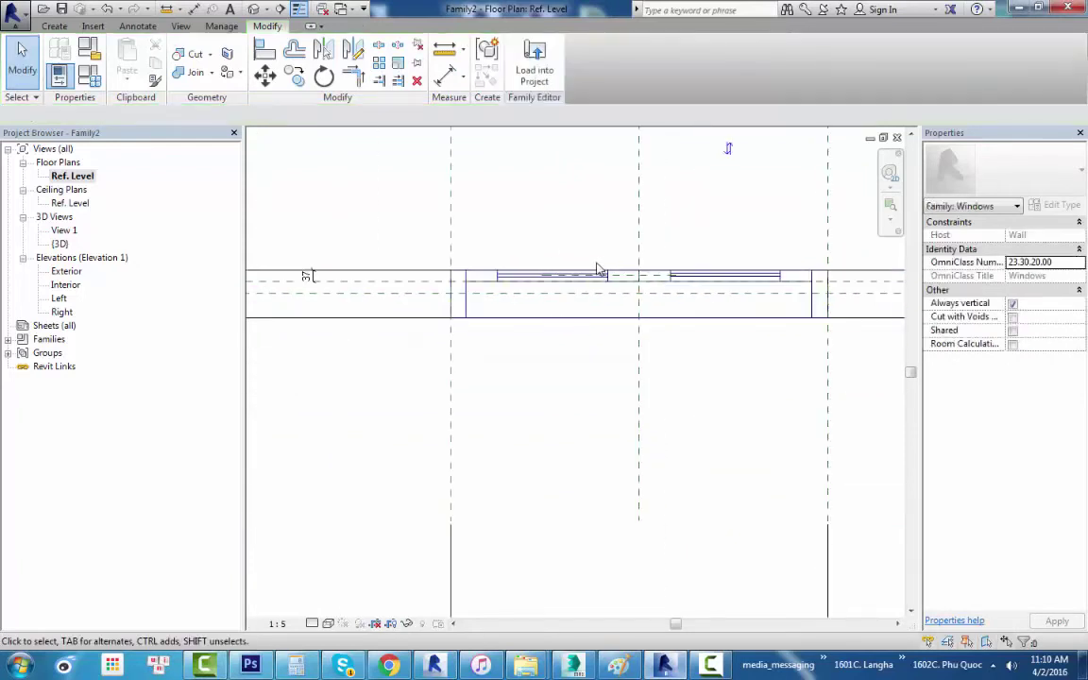
scroll(656, 285, "up", 2)
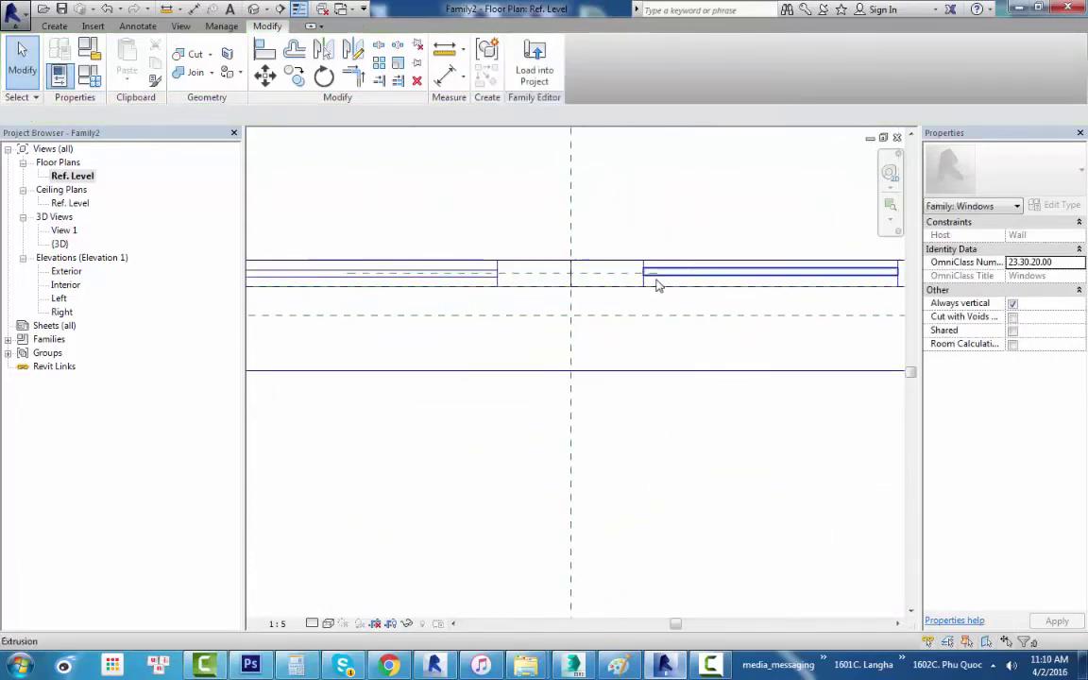
scroll(615, 291, "up", 2)
left_click(623, 288)
scroll(612, 282, "up", 1)
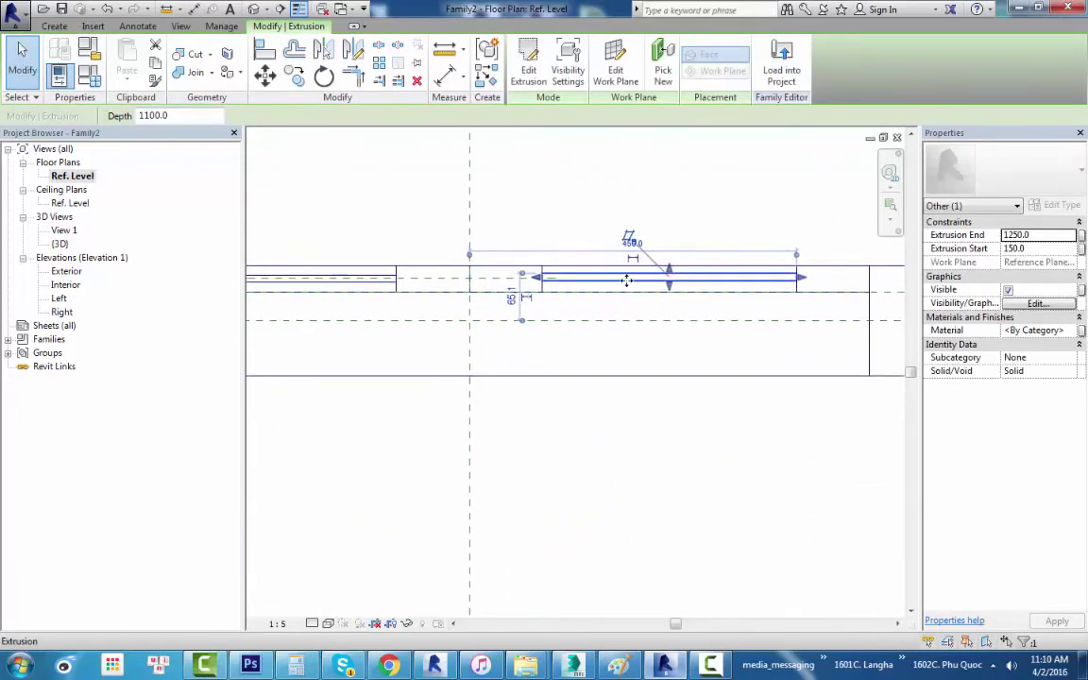
scroll(602, 275, "up", 1)
scroll(602, 349, "up", 1)
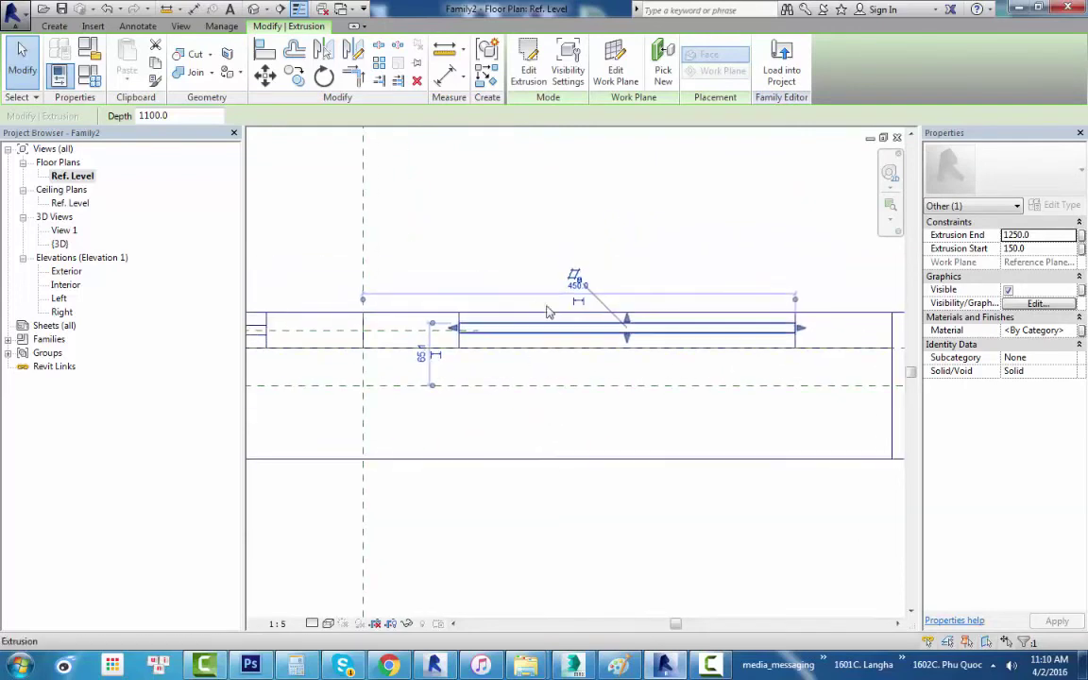
middle_click_drag(420, 358, 514, 396)
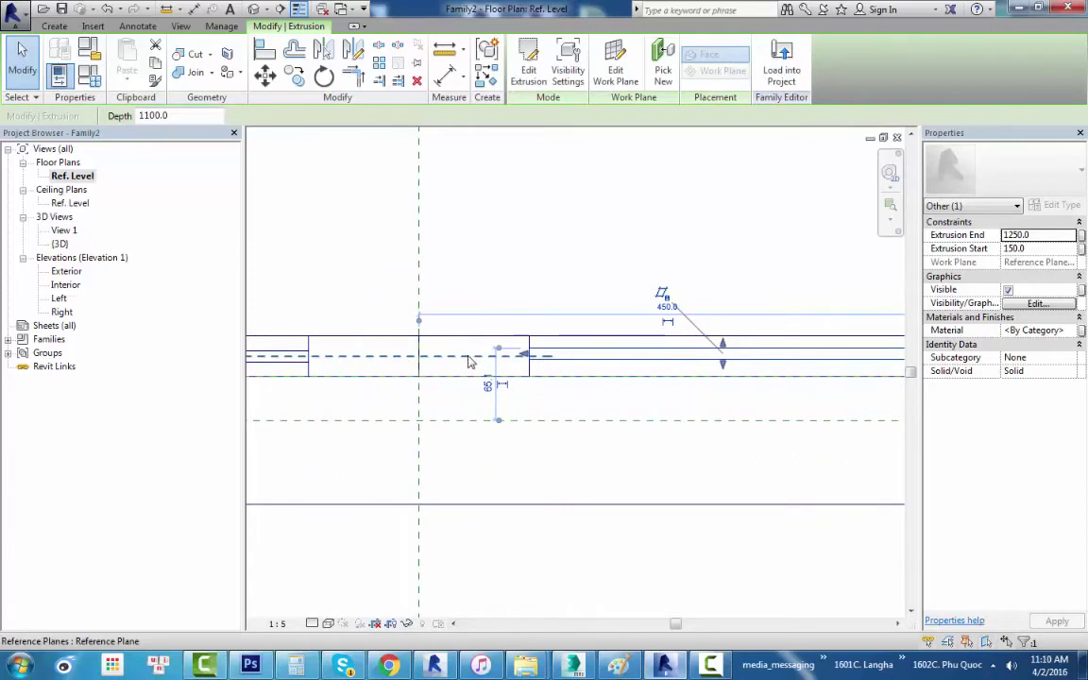
left_click(532, 68)
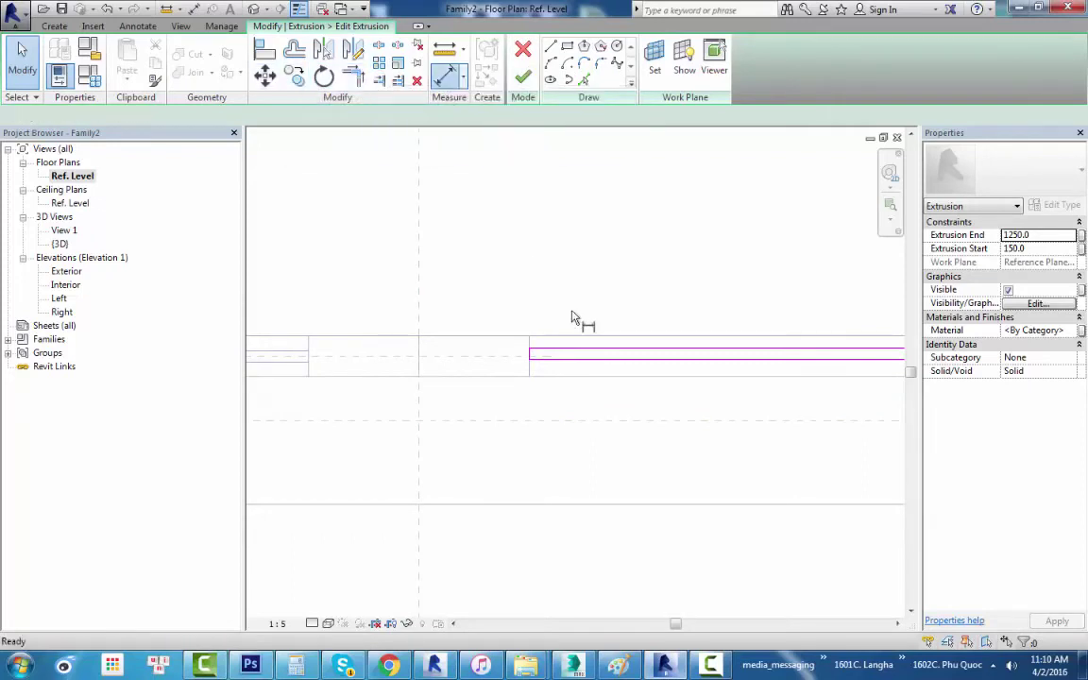
Add an aligned dimension across the sash and make it an EQ equality dimension.
key("d")
key("i")
scroll(590, 363, "up", 1)
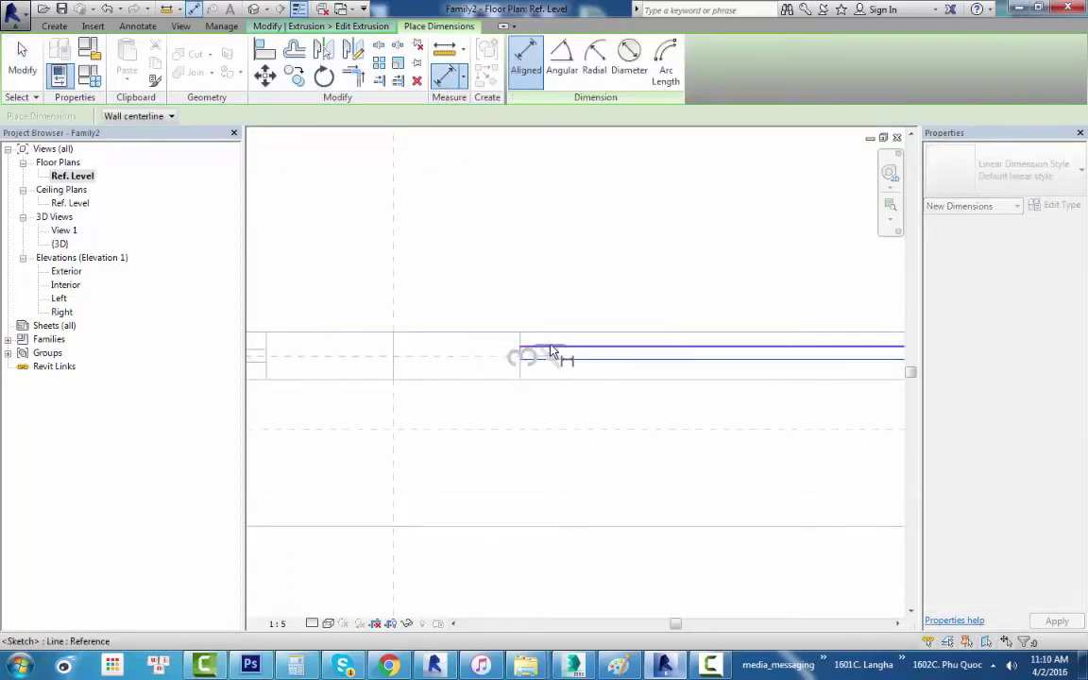
left_click(406, 340)
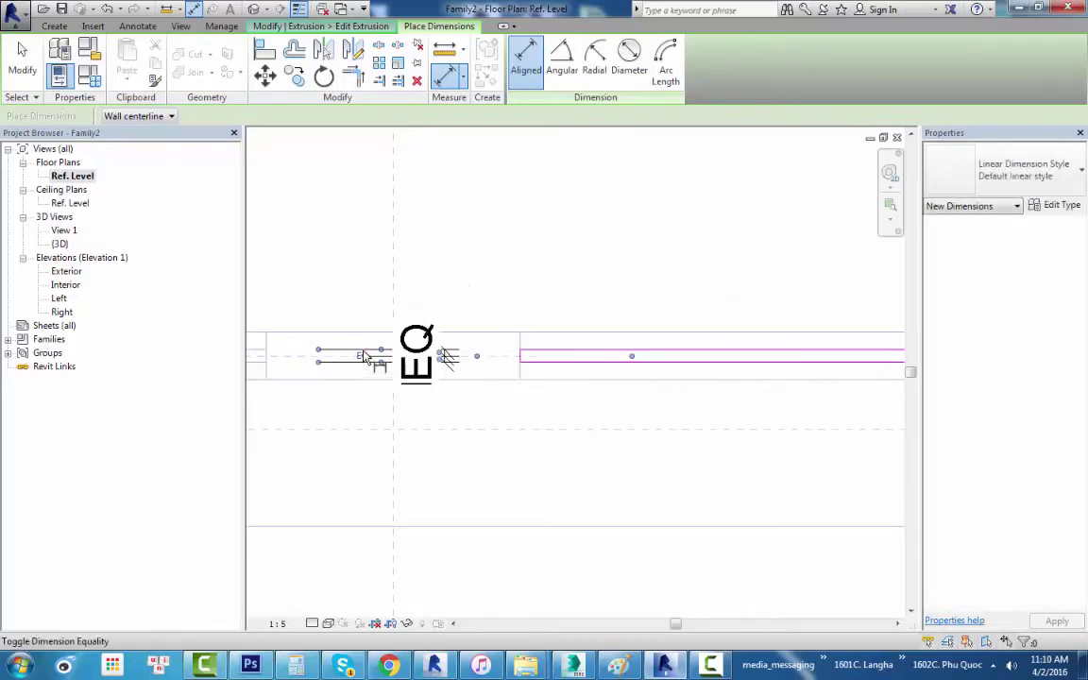
scroll(363, 356, "down", 2)
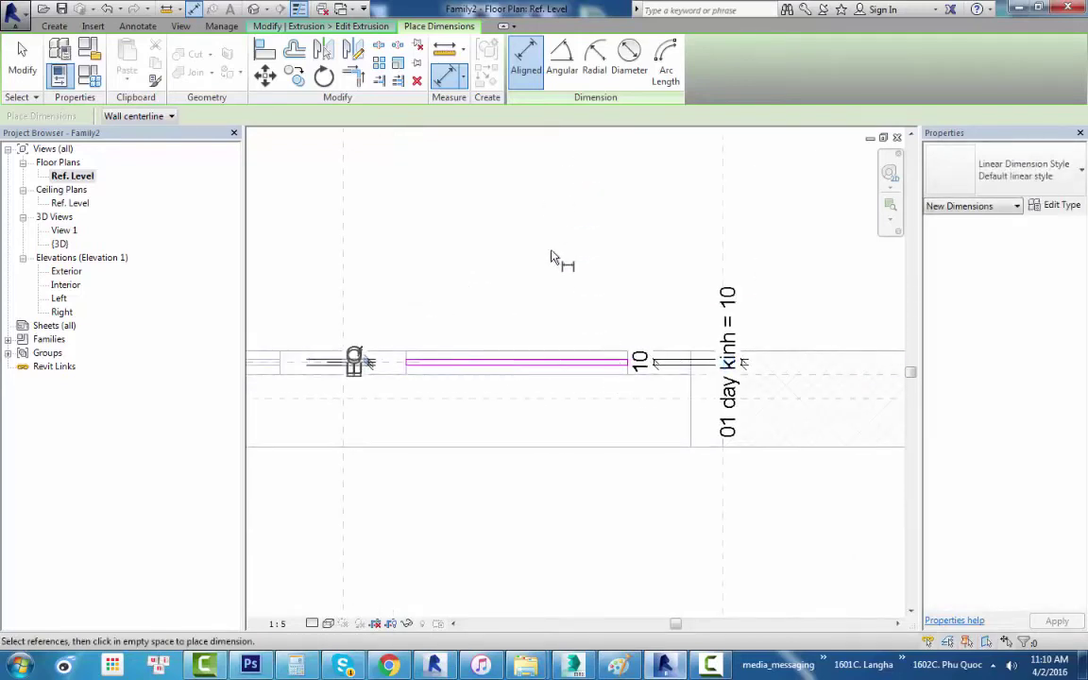
scroll(551, 262, "down", 1)
key("Escape")
Finish the extrusion sketch and recentre the plan on the wall opening.
left_click(523, 73)
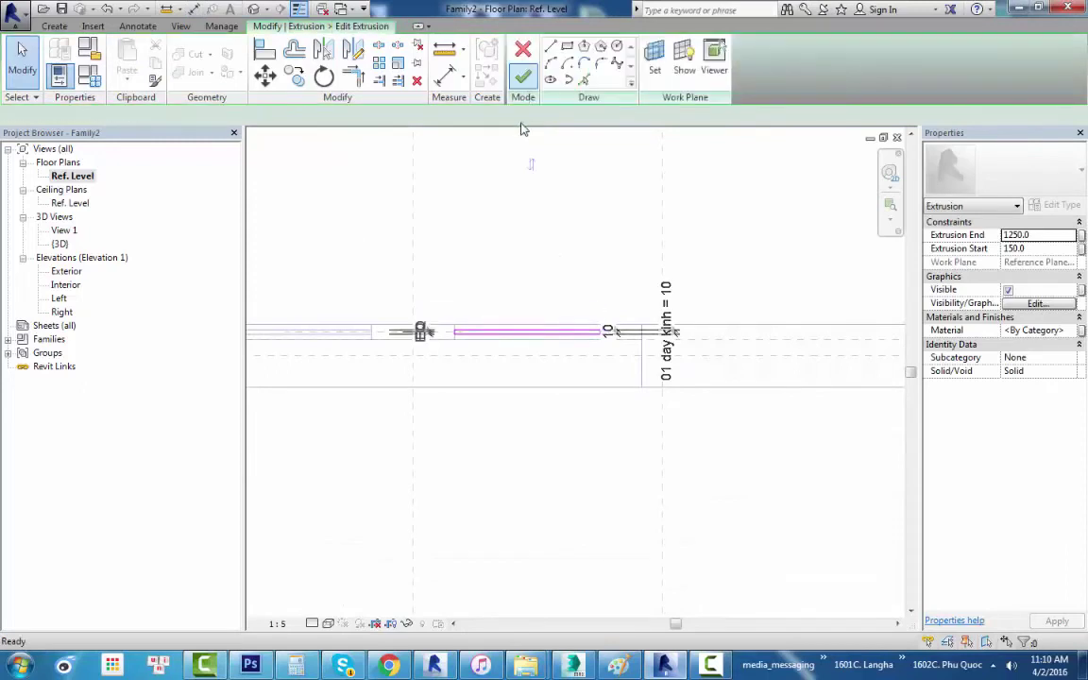
left_click(517, 379)
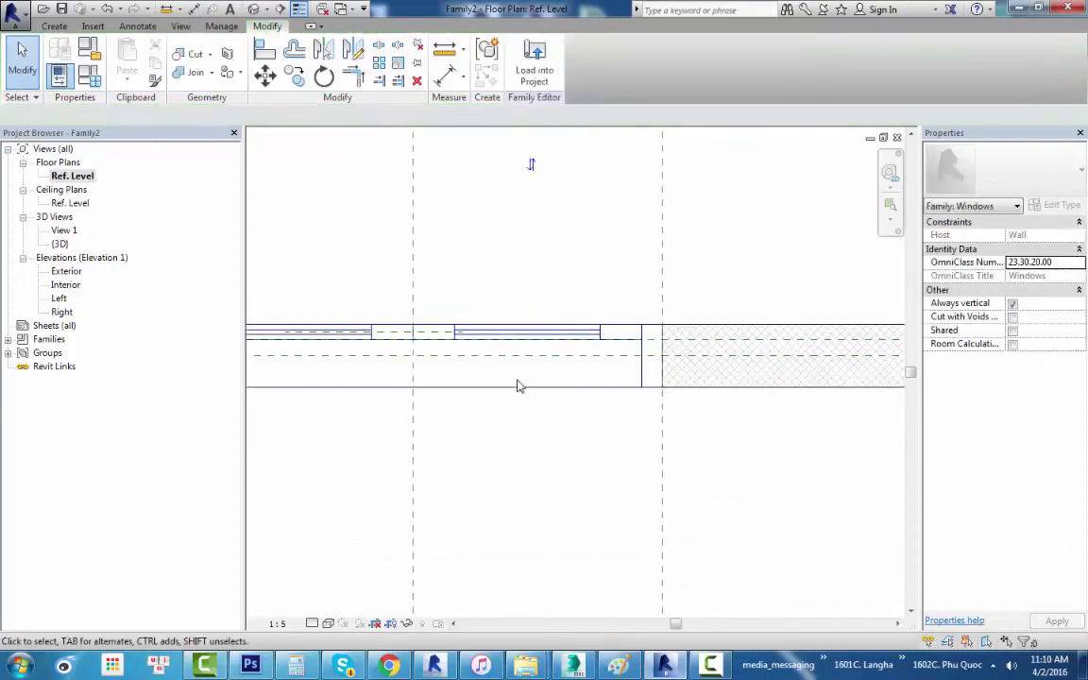
middle_click_drag(518, 379, 705, 404)
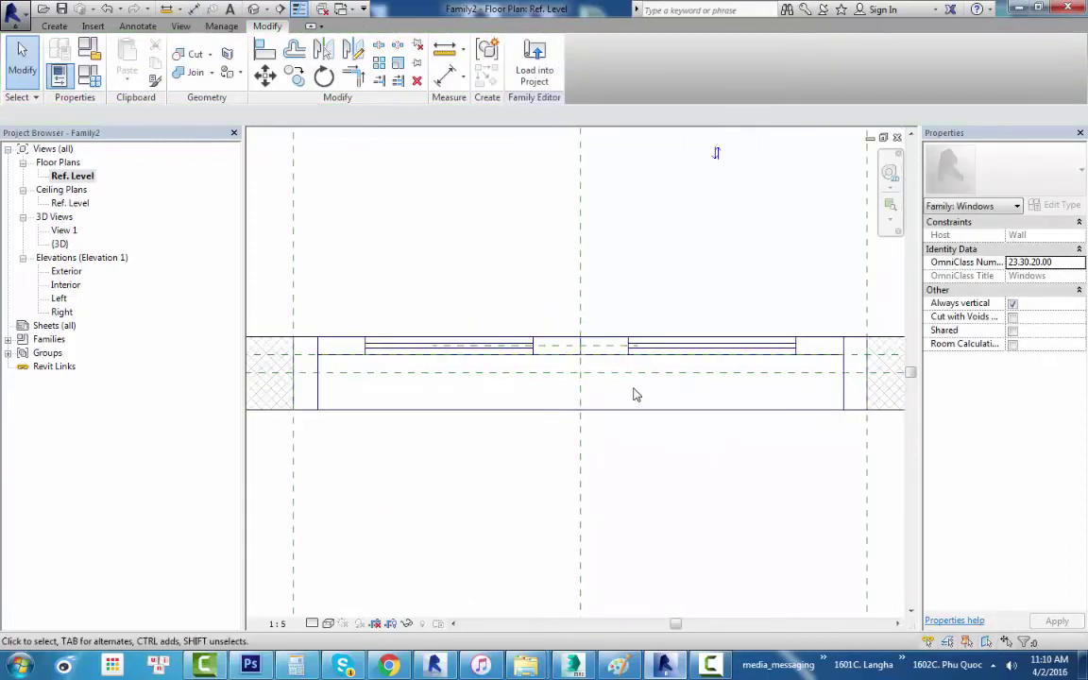
Load the family into Project2 and place the window in the wall beside the door.
left_click(534, 67)
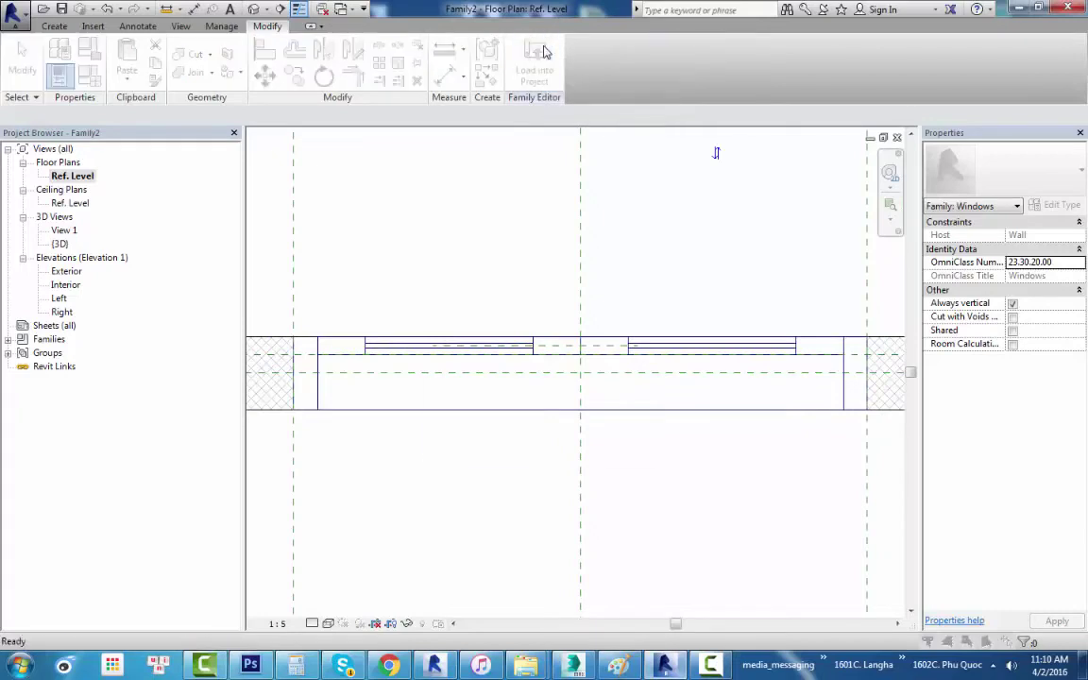
left_click(501, 445)
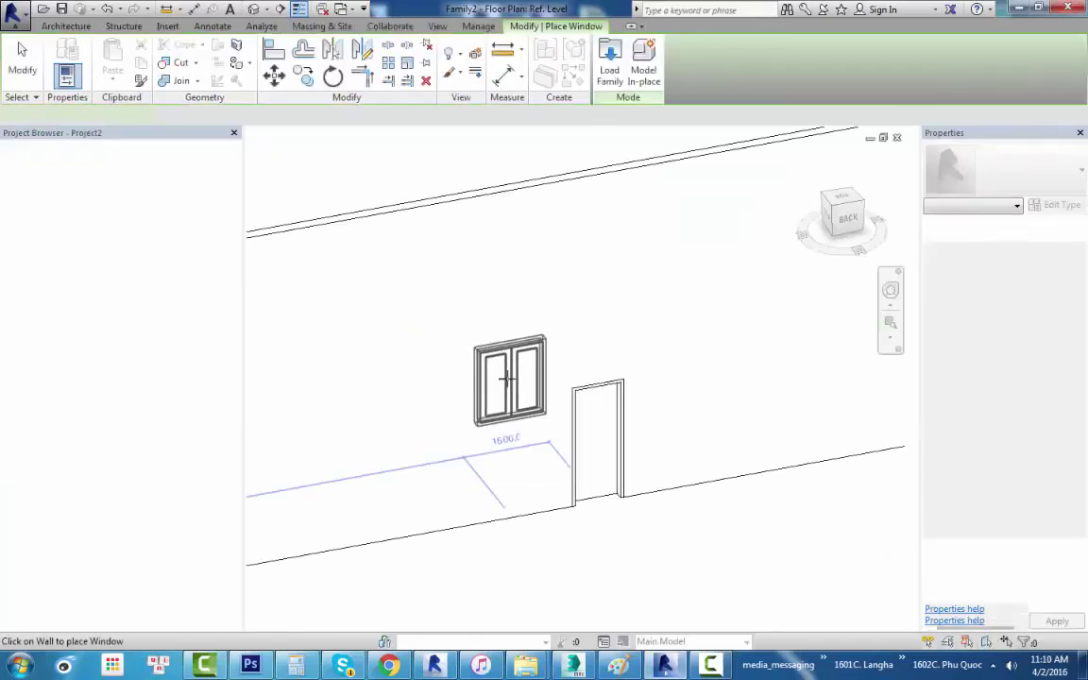
left_click(418, 457)
key("Escape")
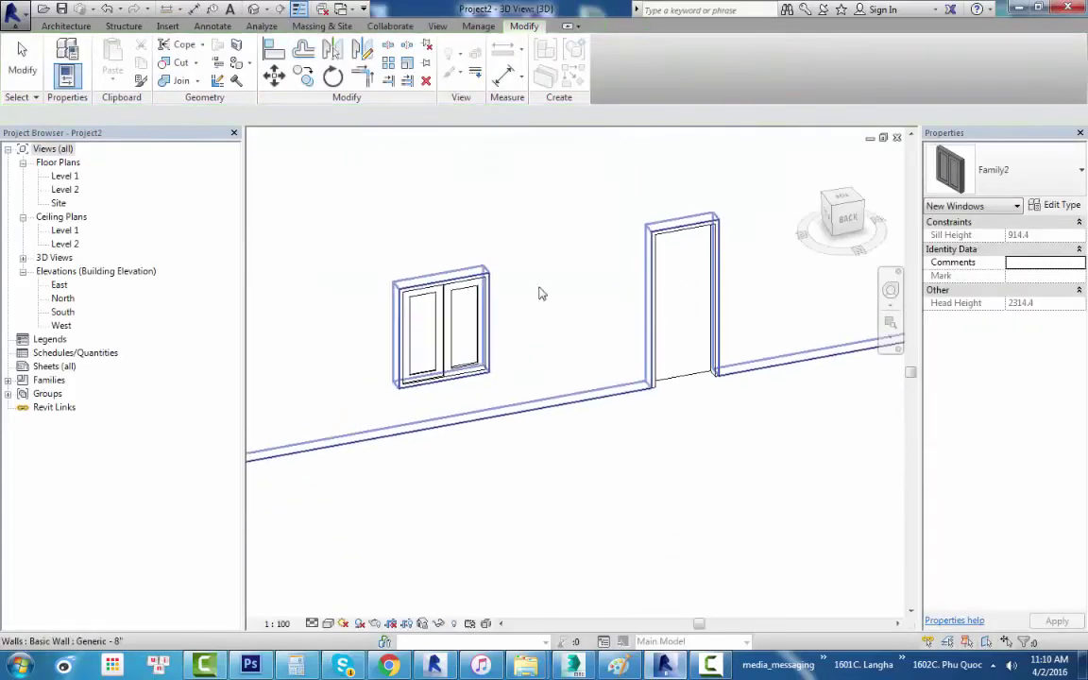
Orbit the 3D view, select the placed window and reopen Family2 for editing.
scroll(442, 408, "up", 3)
scroll(470, 406, "up", 2)
scroll(469, 406, "up", 2)
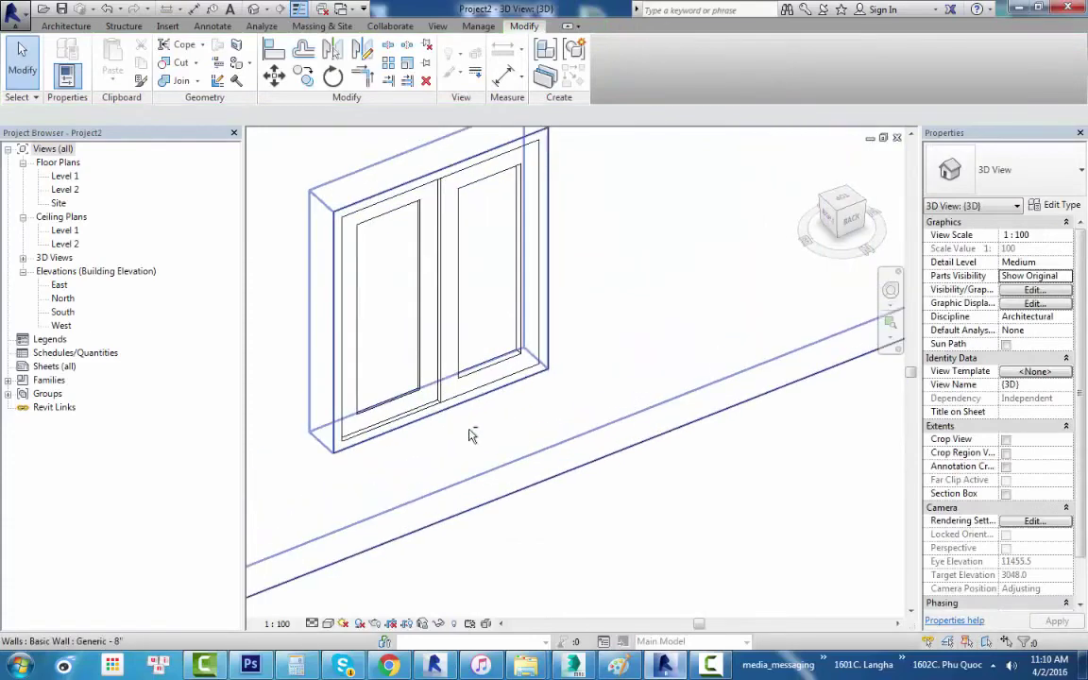
mouse_move(472, 435)
middle_mouse_down("shift")
mouse_move(776, 479)
mouse_move(315, 426)
mouse_move(836, 384)
middle_mouse_up("shift")
scroll(517, 450, "down", 4)
scroll(777, 479, "up", 2)
scroll(549, 384, "up", 2)
mouse_move(548, 383)
middle_mouse_down()
mouse_move(784, 395)
mouse_move(476, 382)
mouse_move(651, 354)
mouse_move(221, 467)
mouse_move(607, 288)
middle_mouse_up()
scroll(784, 394, "down", 2)
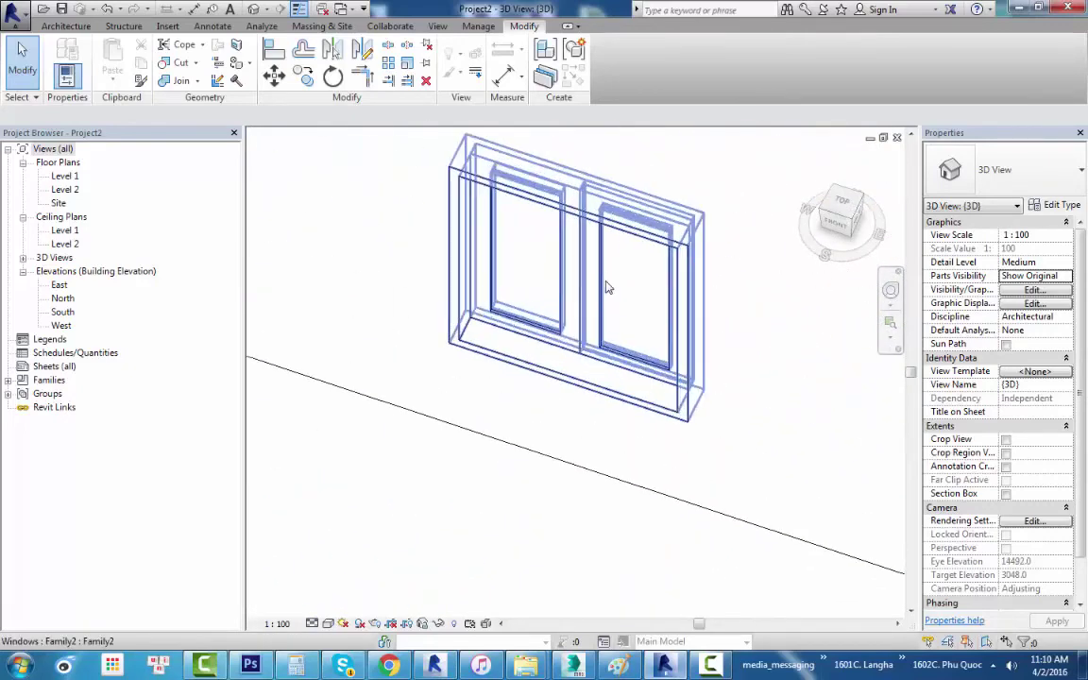
left_click(607, 288)
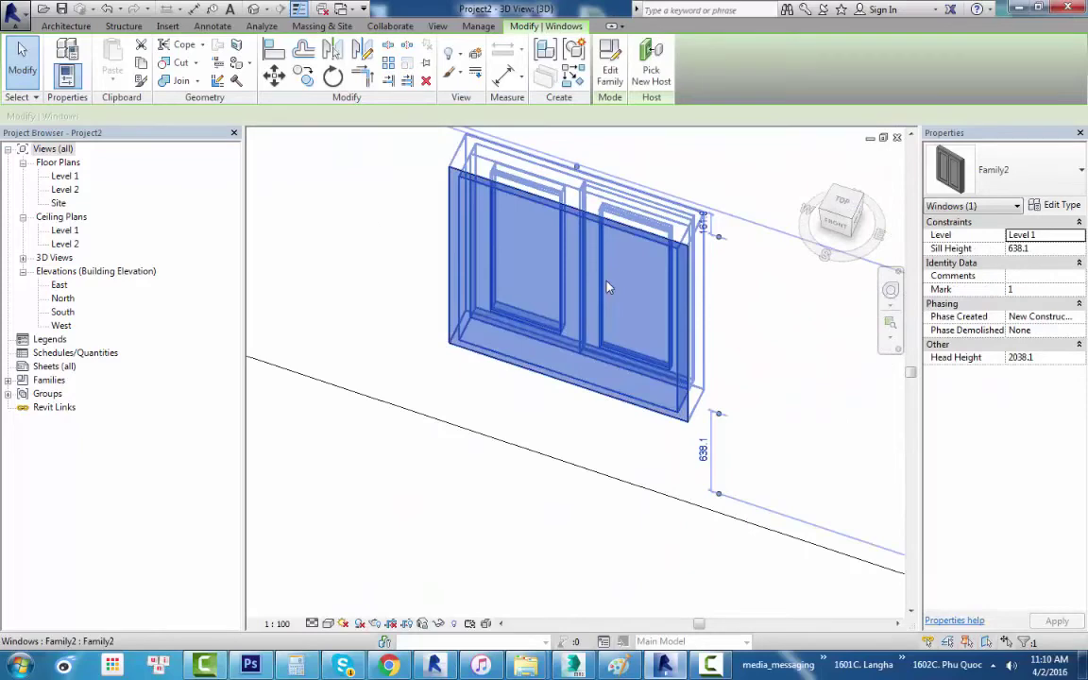
left_click(609, 66)
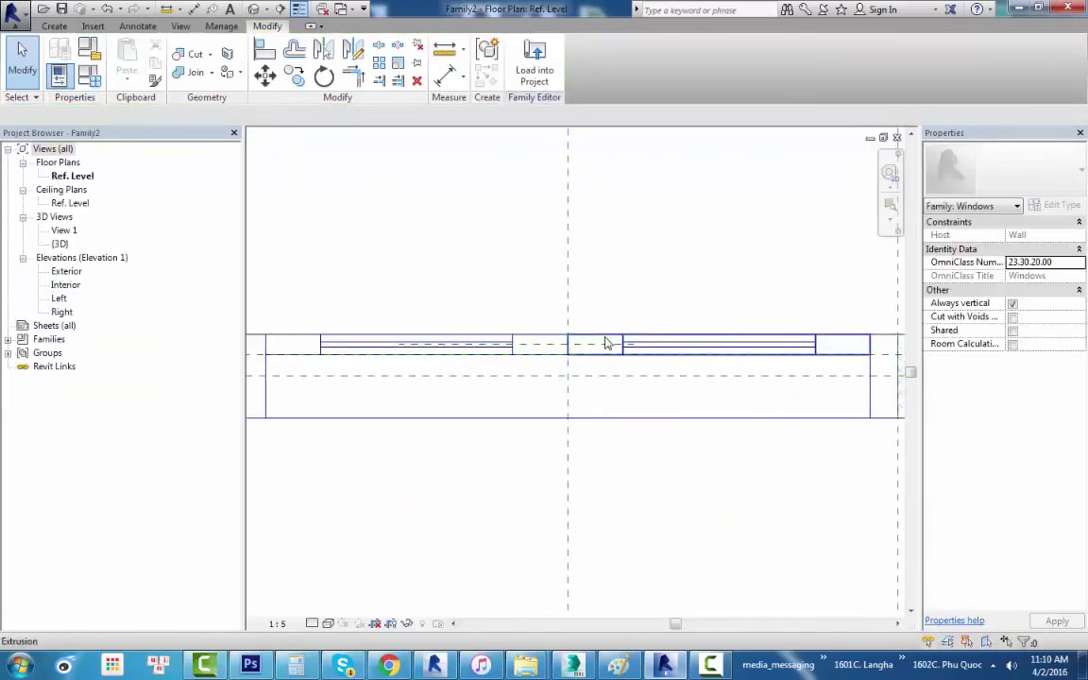
Cancel a constraint-breaking sash depth change, then start loading Family2 into Project2.
left_click(608, 343)
left_click(515, 343)
scroll(417, 338, "up", 2)
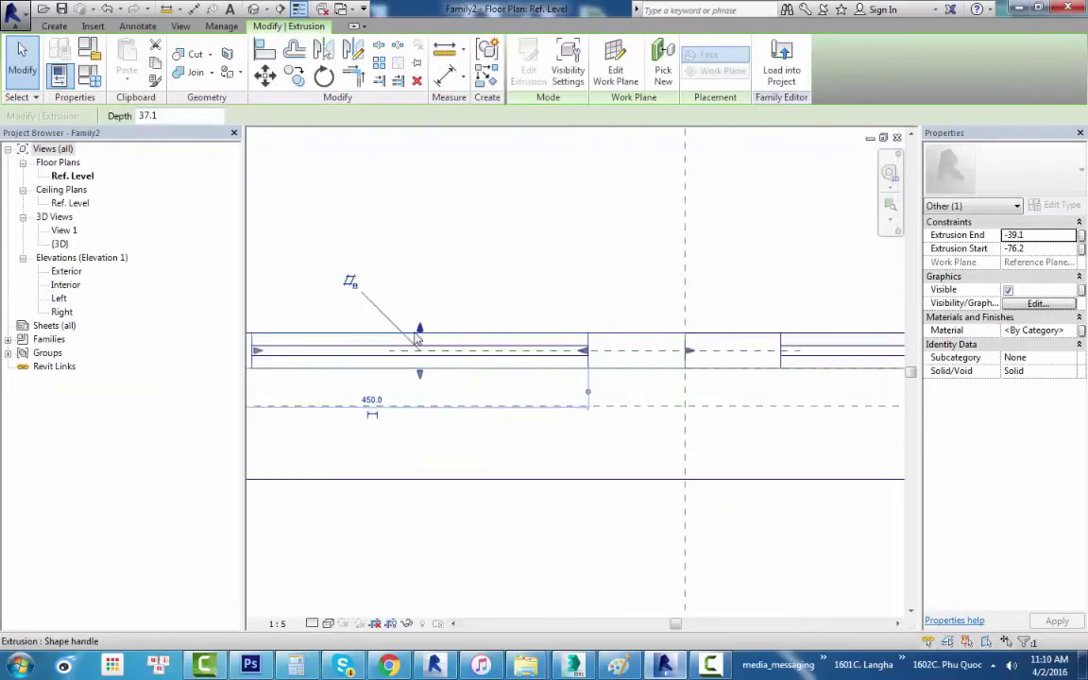
left_click_drag(422, 333, 422, 324)
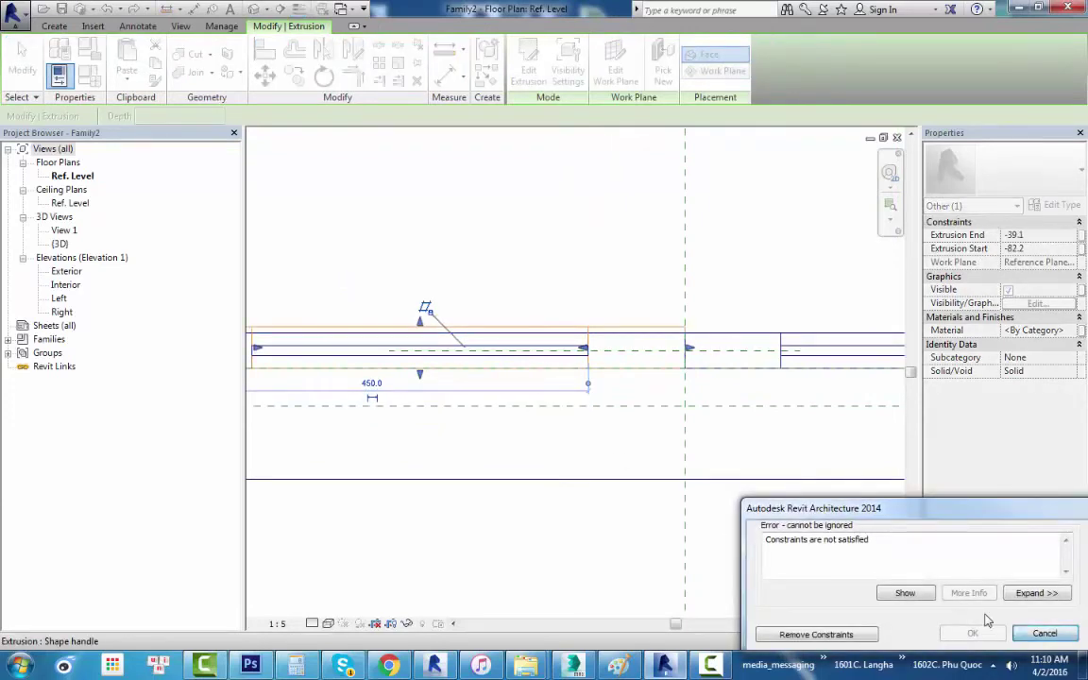
left_click(1045, 633)
left_click(420, 333)
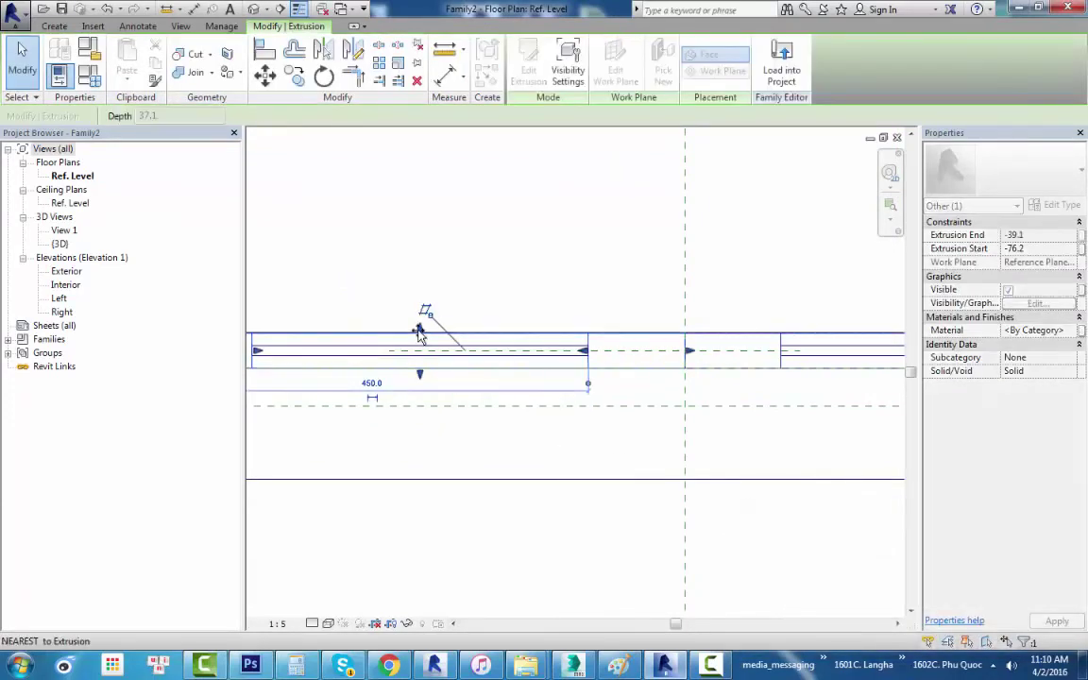
scroll(600, 323, "down", 1)
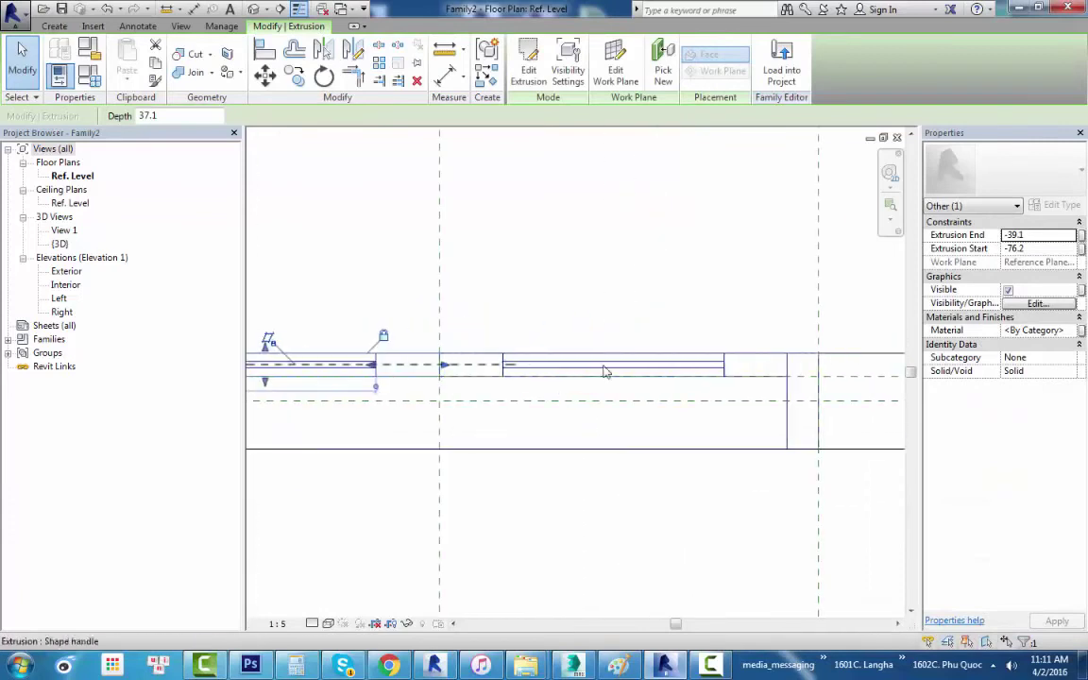
left_click(629, 366)
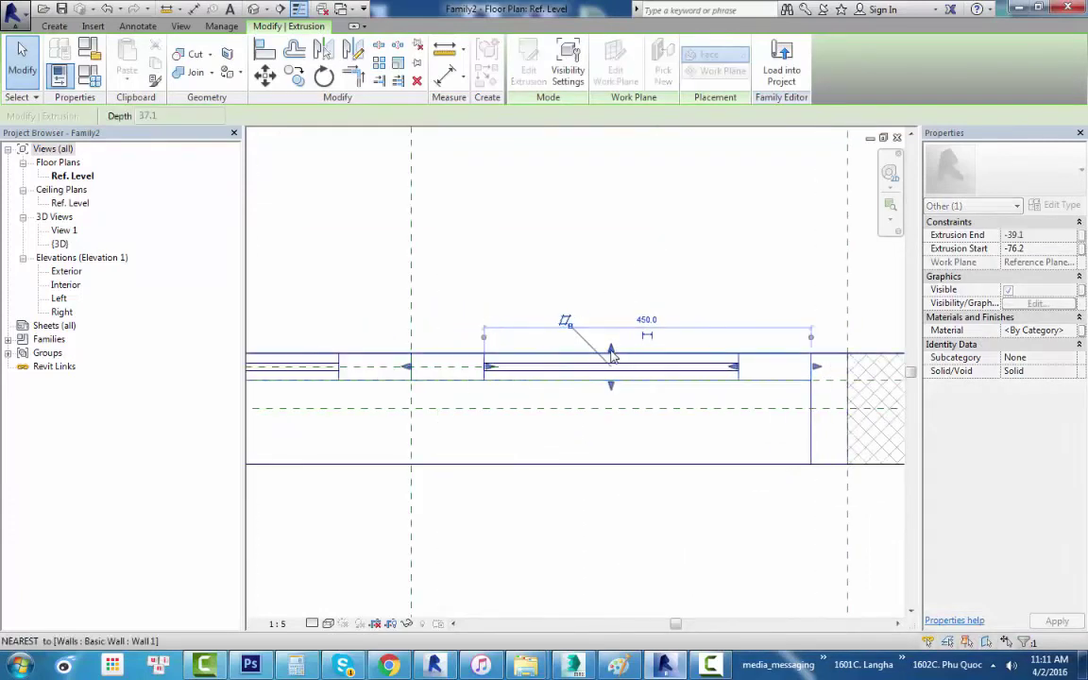
left_click(645, 290)
left_click(483, 57)
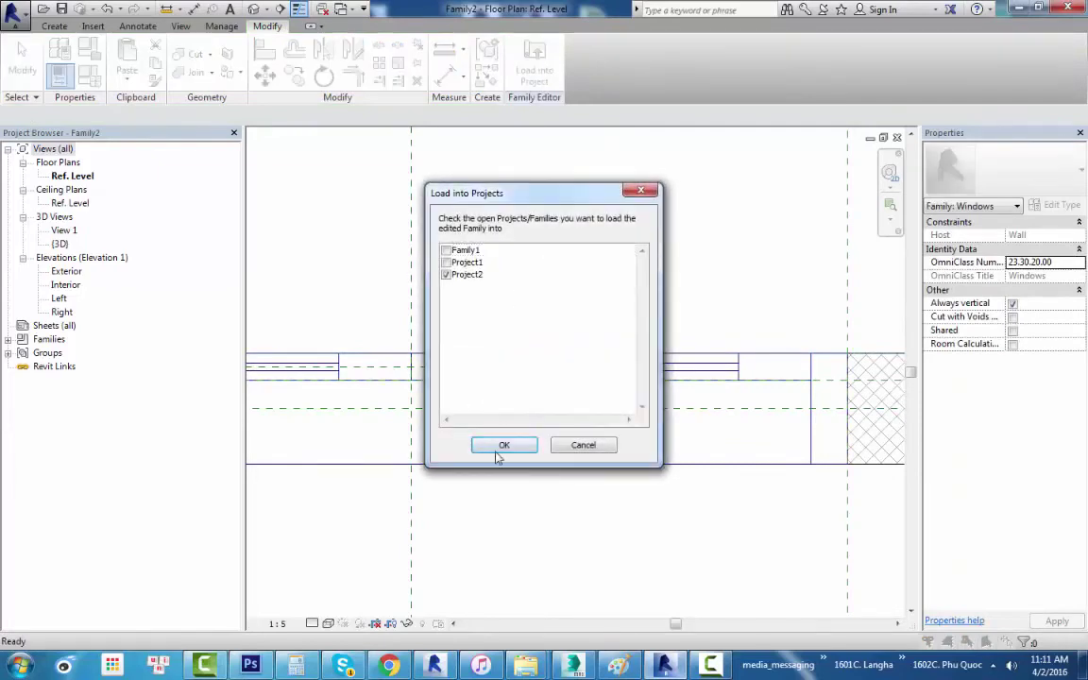
Reload Family2 into Project2 overwriting the existing version, then orbit to inspect the window.
left_click(498, 450)
left_click(557, 323)
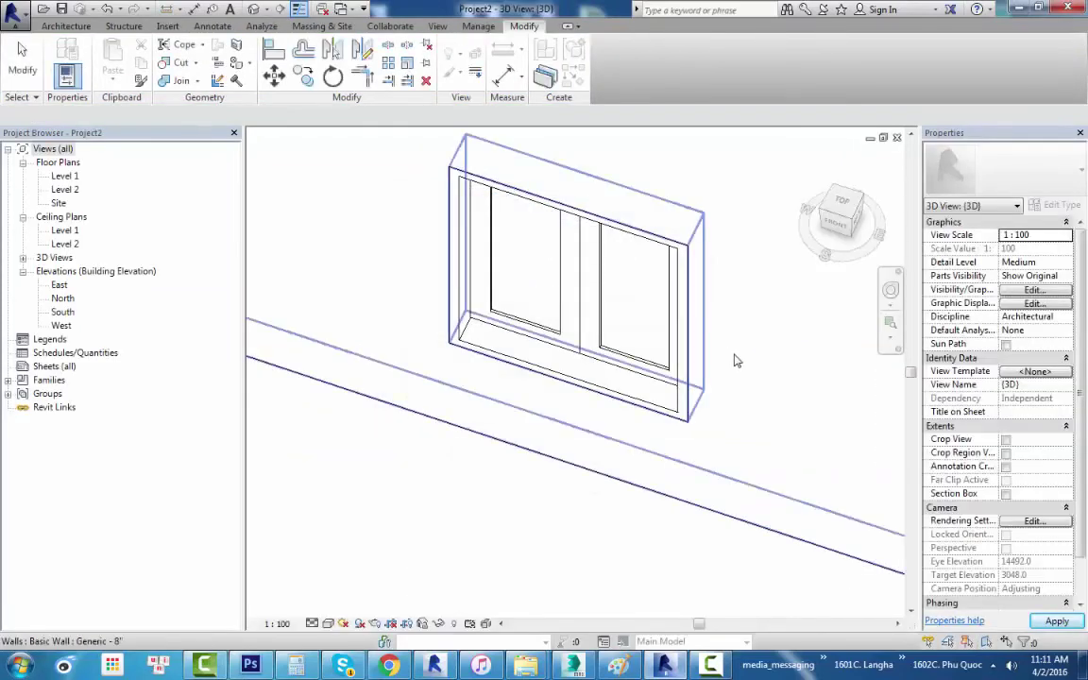
mouse_move(737, 360)
middle_mouse_down("shift")
mouse_move(663, 417)
mouse_move(473, 400)
mouse_move(541, 371)
mouse_move(565, 407)
mouse_move(505, 396)
mouse_move(506, 309)
mouse_move(657, 397)
middle_mouse_up("shift")
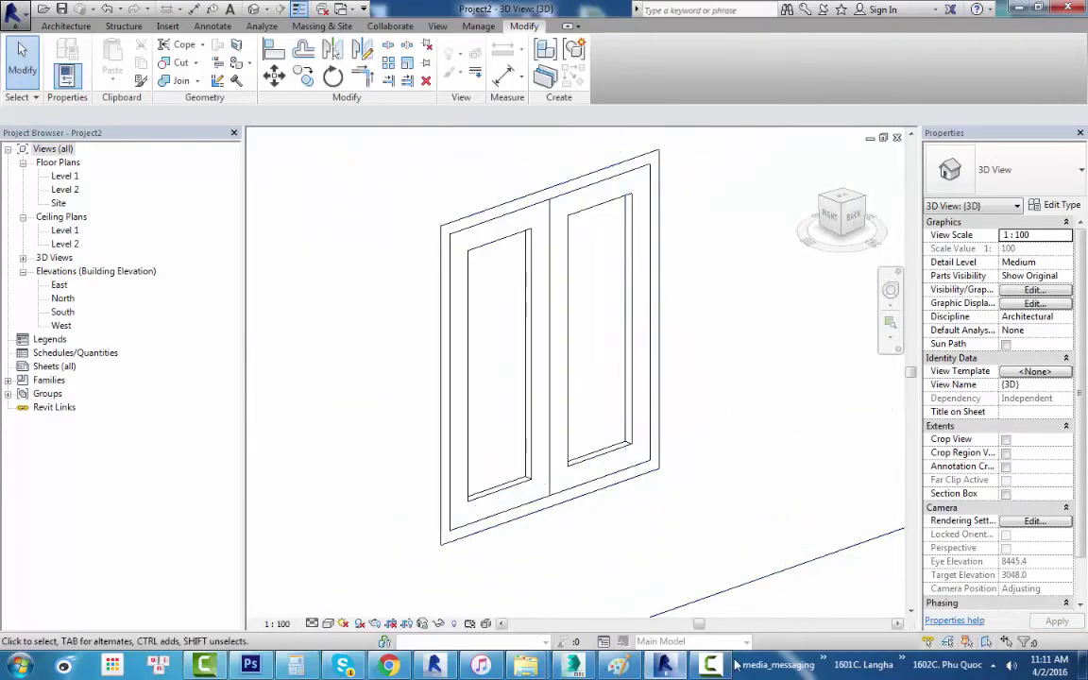
mouse_move(663, 539)
middle_mouse_down("shift")
mouse_move(644, 558)
mouse_move(627, 530)
mouse_move(454, 485)
mouse_move(463, 473)
mouse_move(671, 469)
mouse_move(776, 534)
mouse_move(718, 543)
mouse_move(573, 370)
mouse_move(648, 468)
mouse_move(662, 463)
middle_mouse_up("shift")
middle_click_drag(534, 368, 576, 349, "shift")
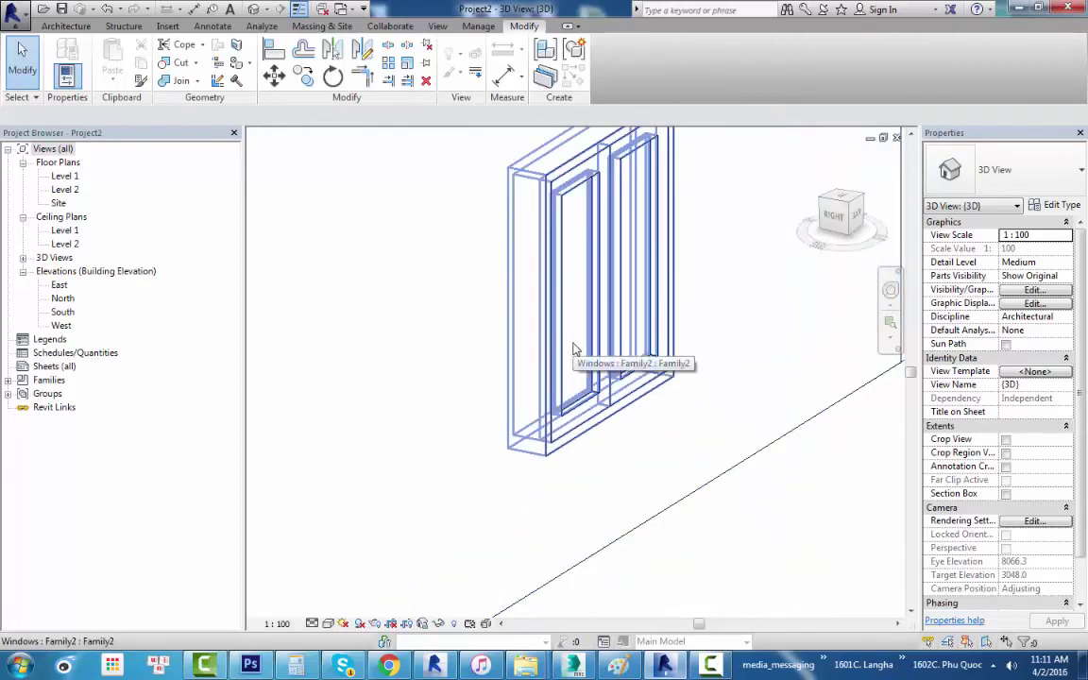
left_click(571, 350)
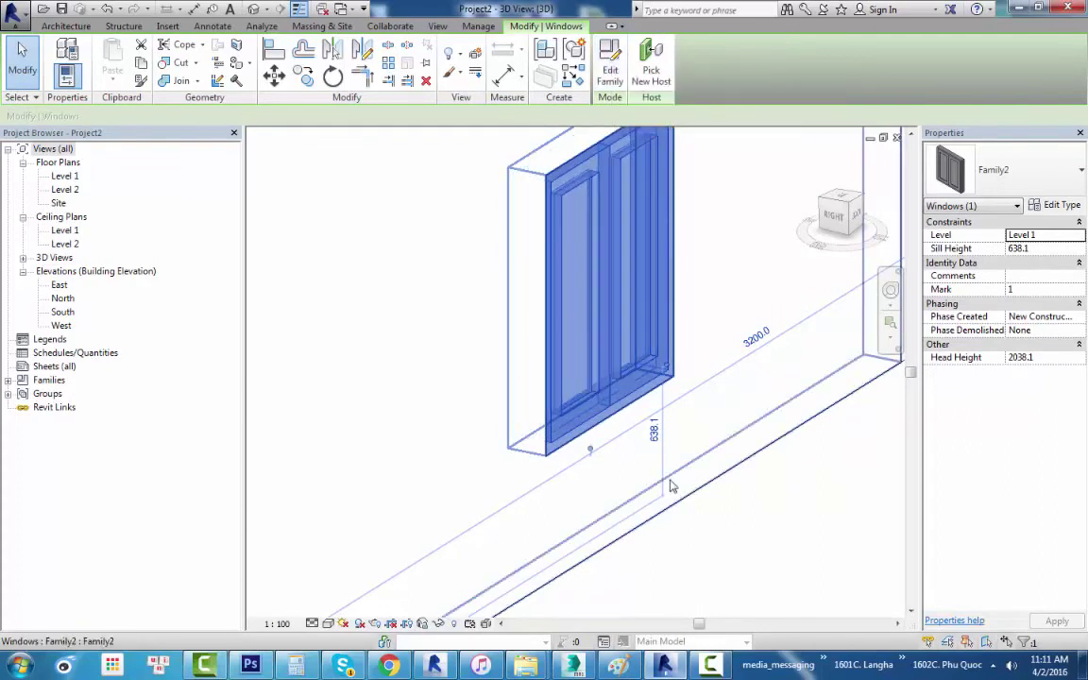
Open the selected window's family, Family2, in the family editor.
left_click(606, 59)
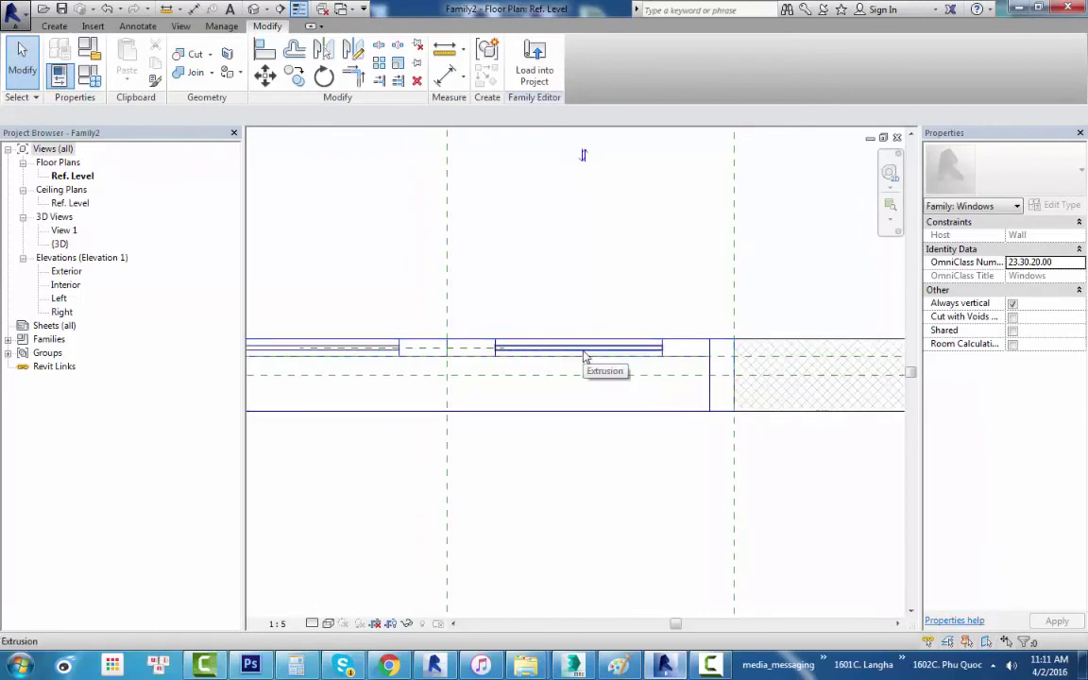
Create a kinh material parameter and link the first sash extrusion's material to it.
left_click(585, 357)
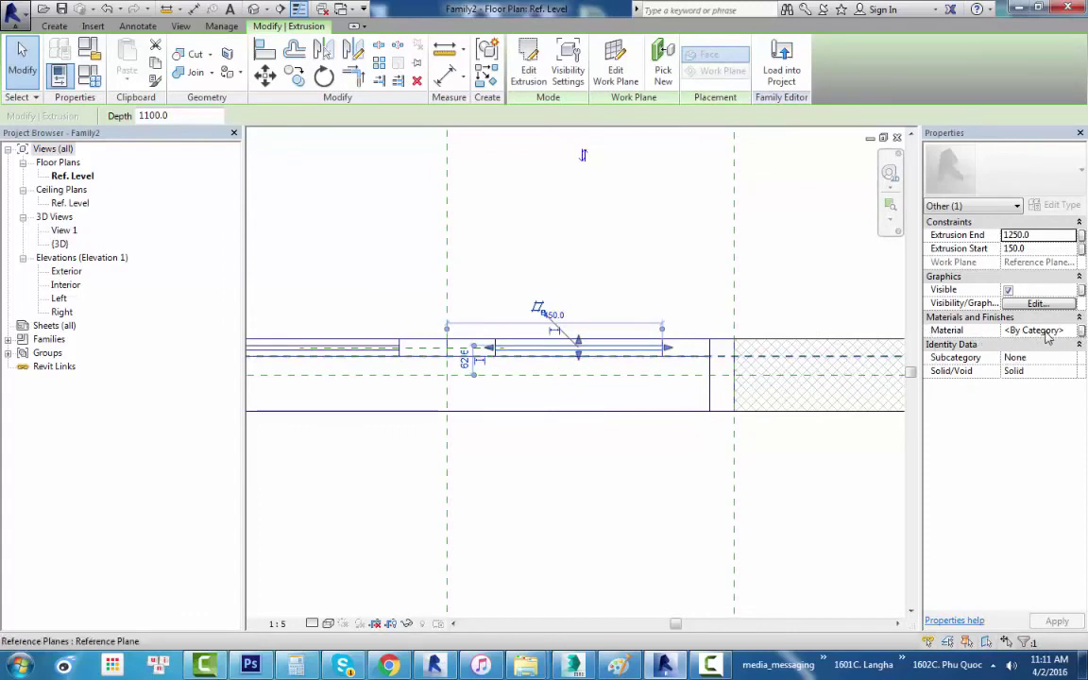
left_click(1082, 330)
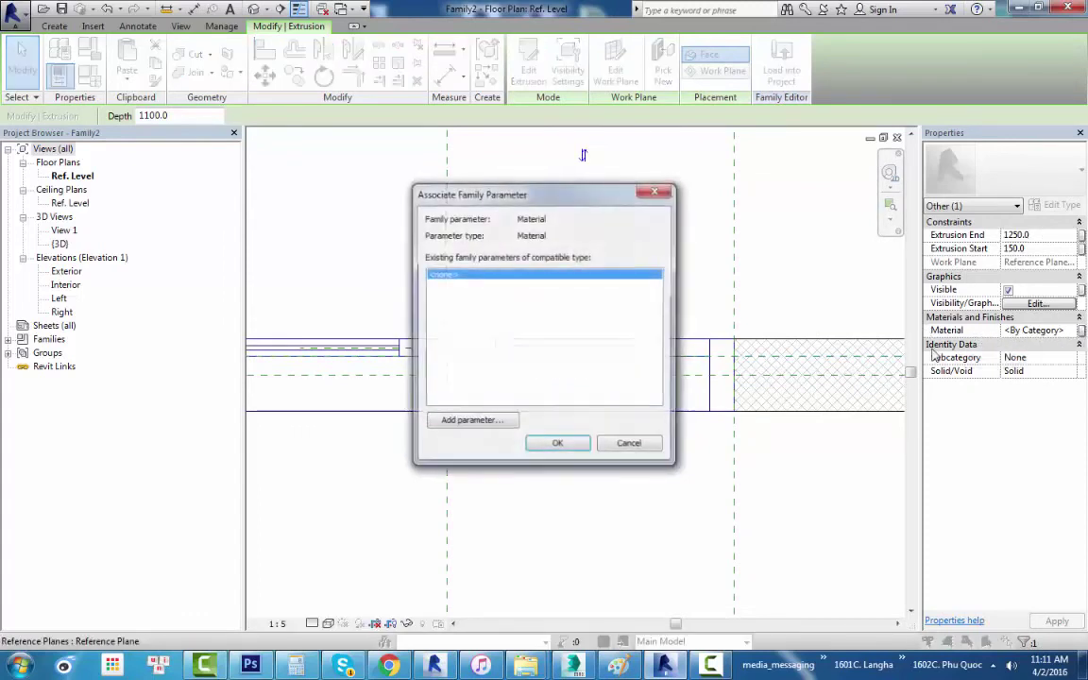
left_click(509, 421)
type("kinh")
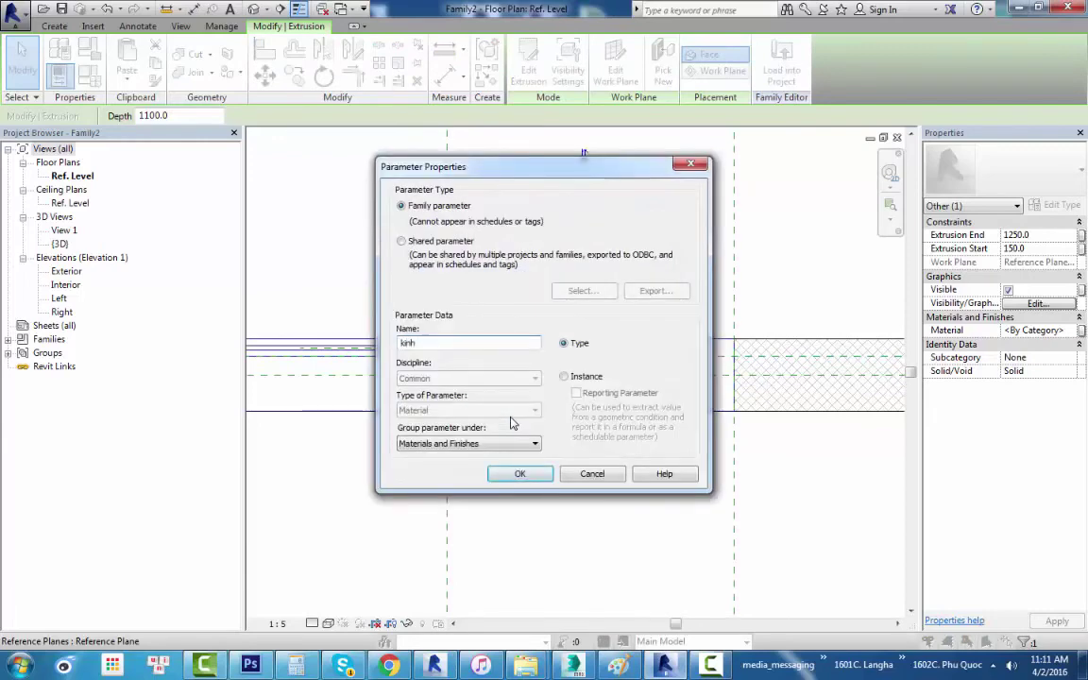
key("Return")
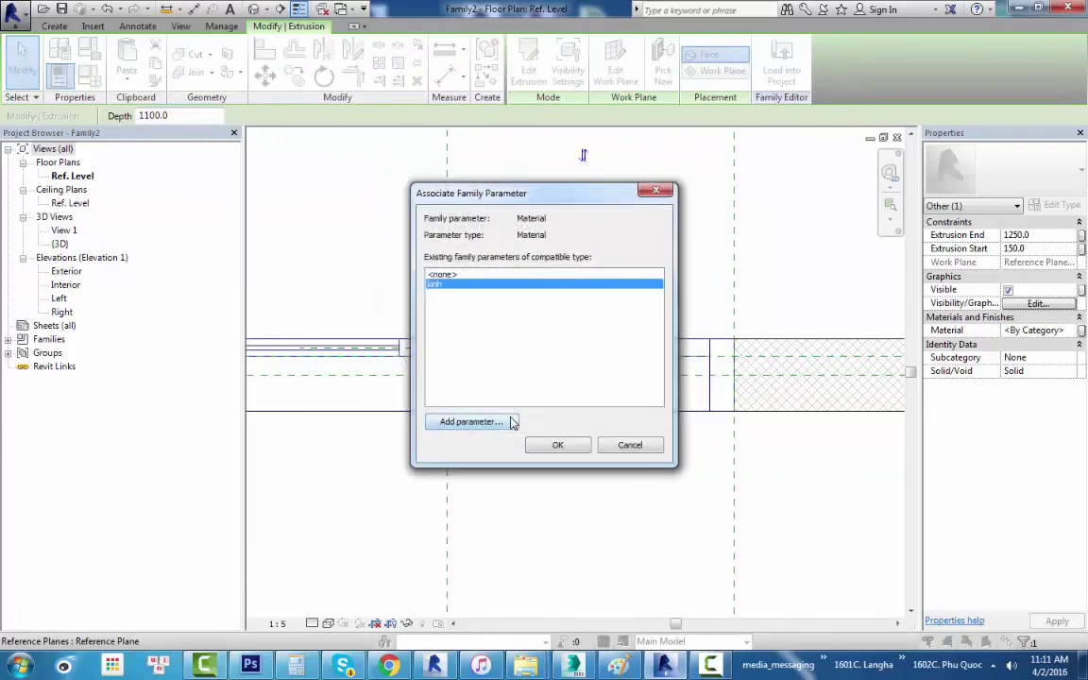
left_click(569, 452)
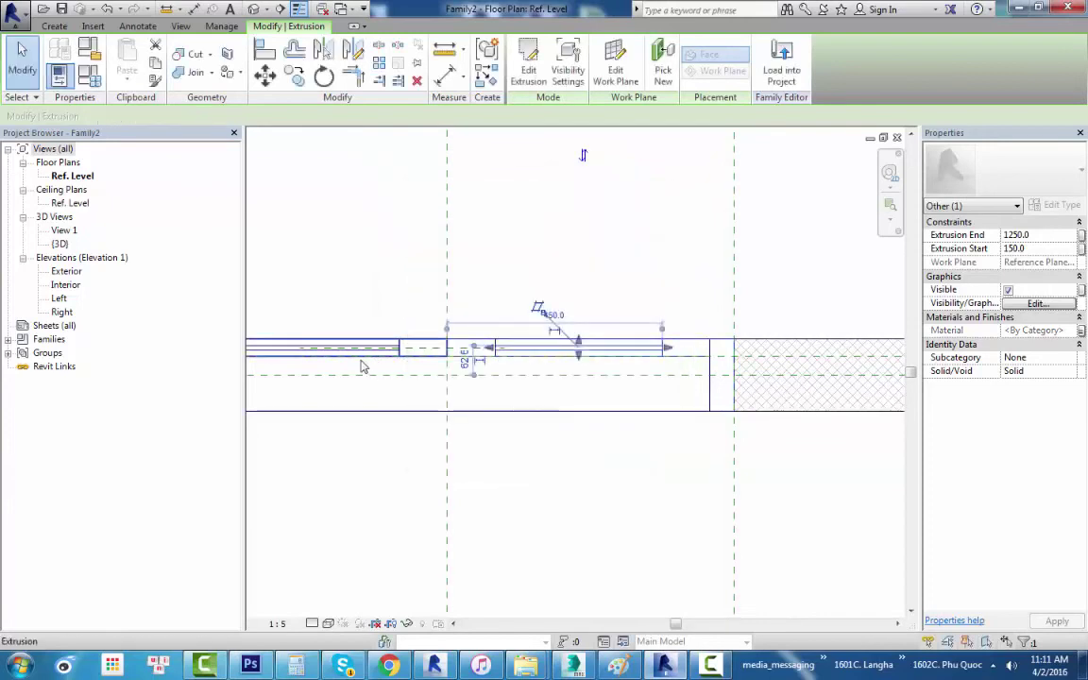
left_click(1082, 330)
left_click(431, 286)
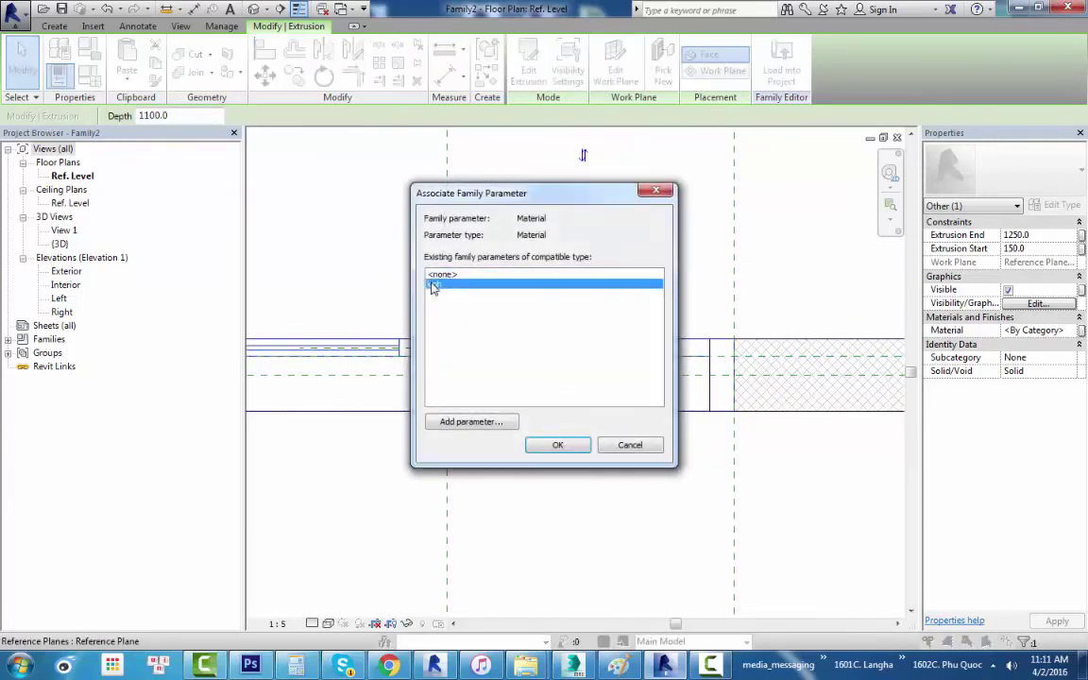
left_click(564, 445)
left_click(673, 314)
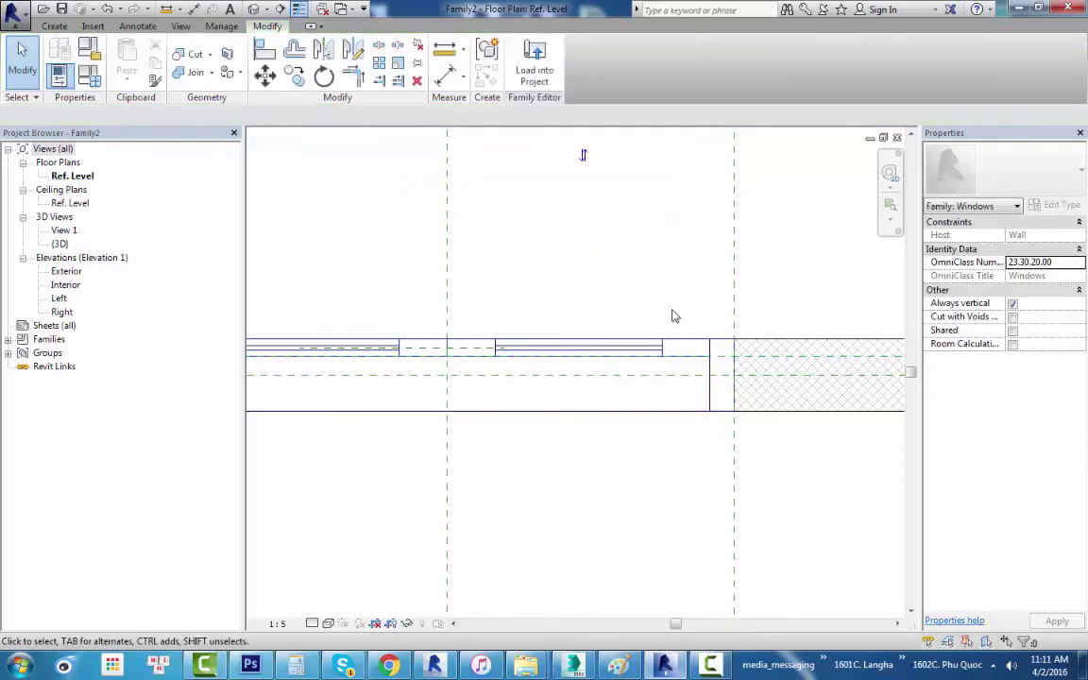
Create a go material parameter and link the other sash extrusion's material to it.
left_click(673, 361)
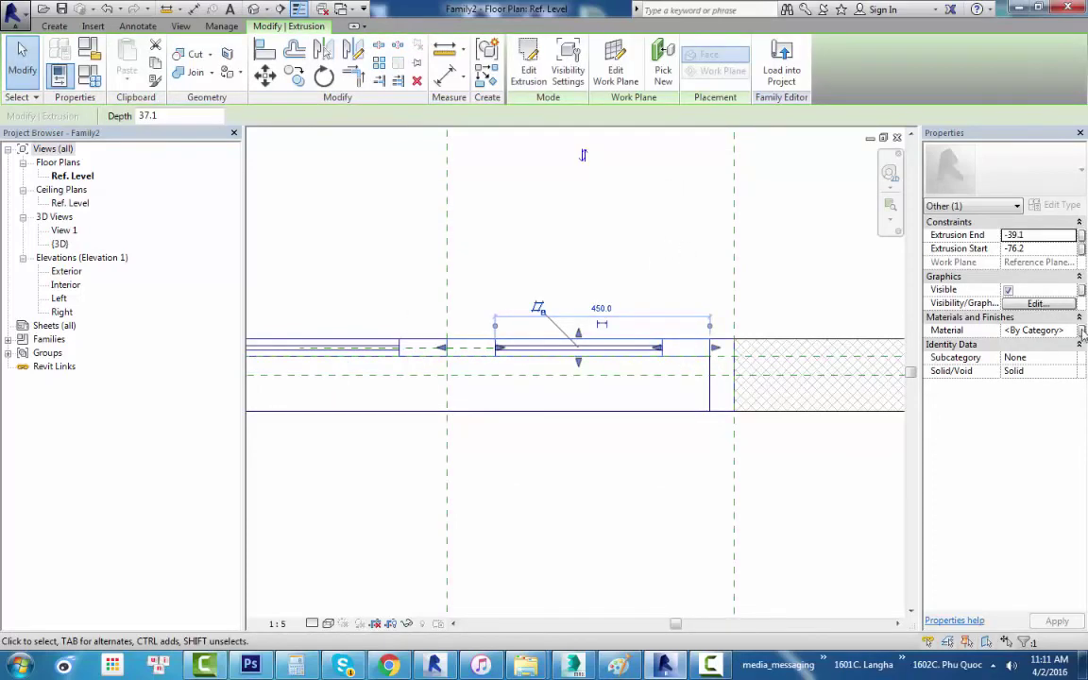
left_click(1083, 331)
left_click(469, 423)
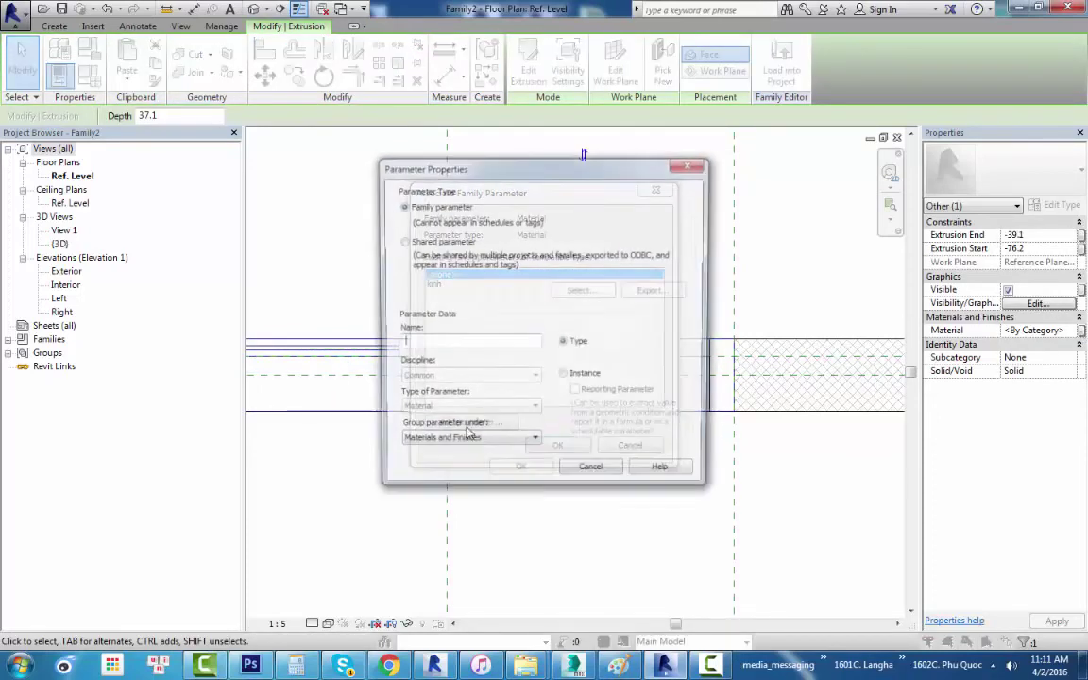
type("go")
key("Return")
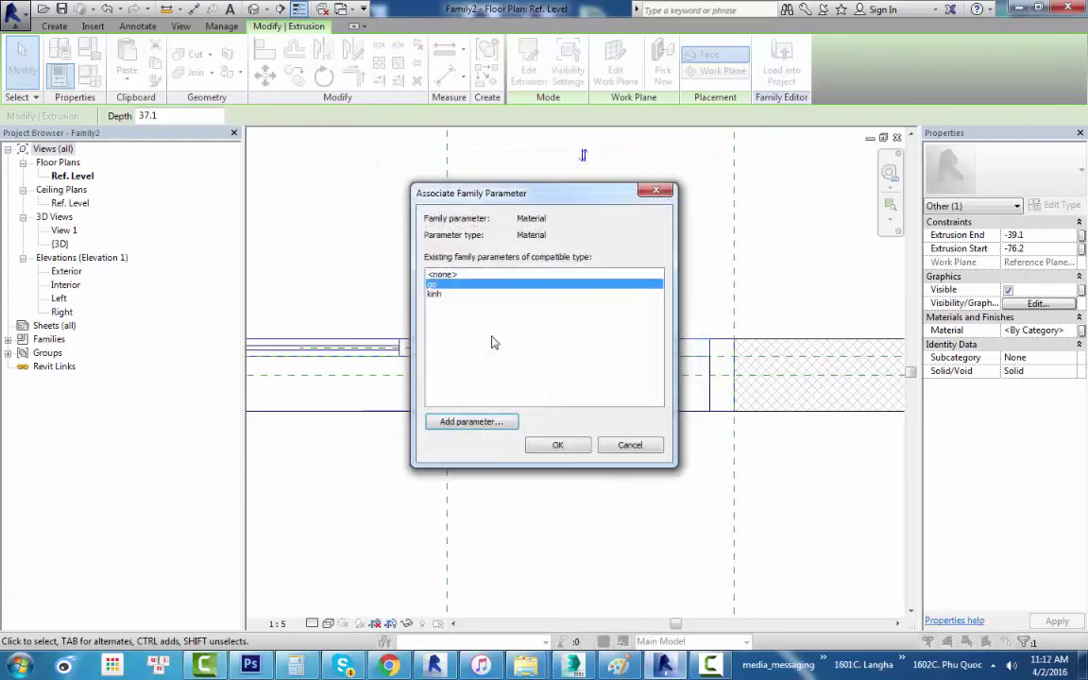
left_click(558, 445)
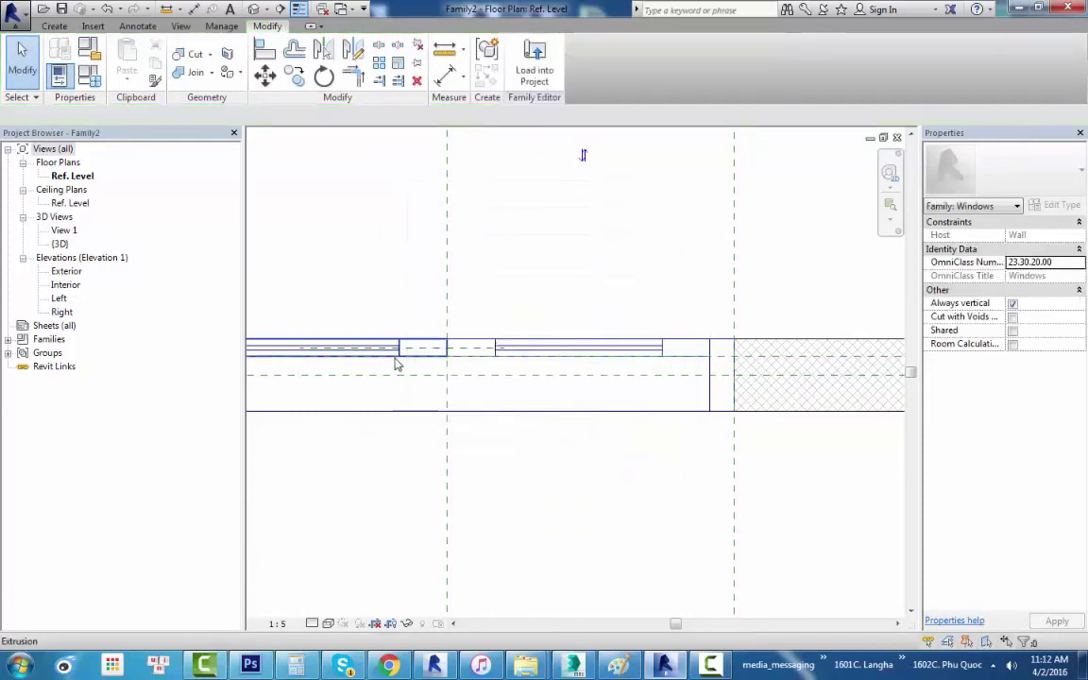
left_click(1082, 330)
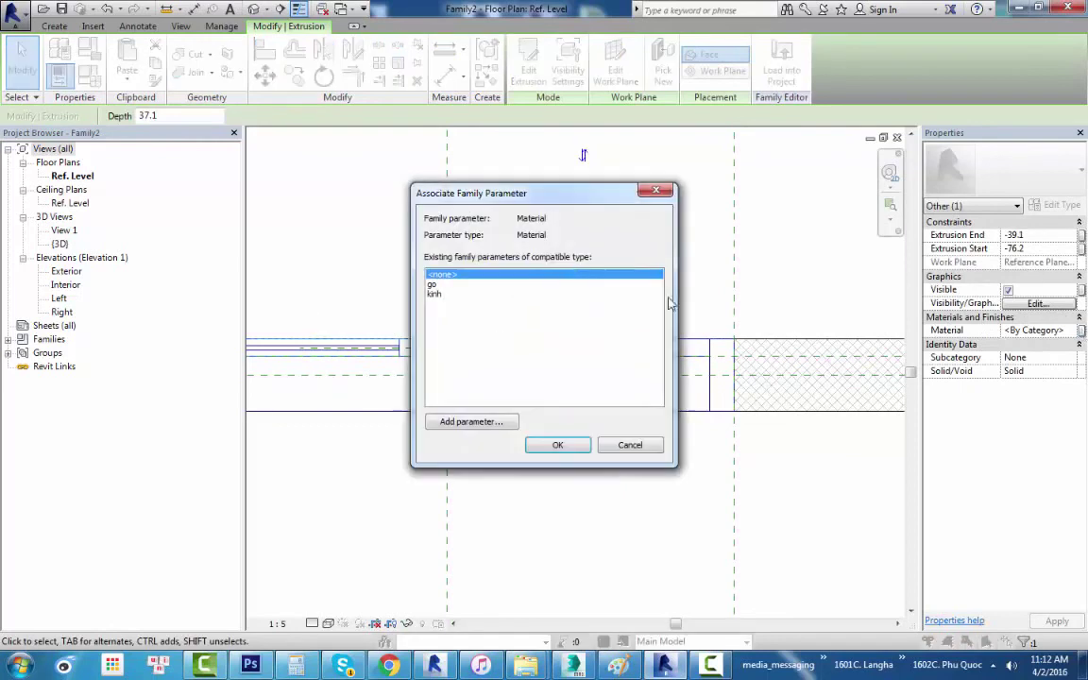
left_click(434, 283)
left_click(570, 454)
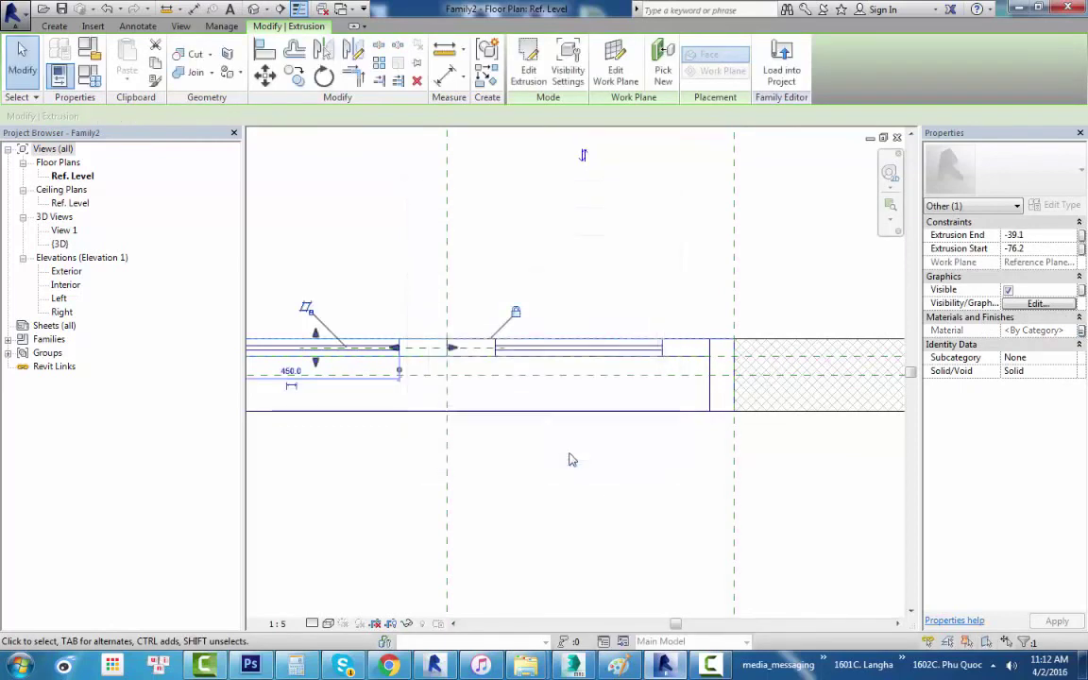
scroll(685, 332, "down", 2)
left_click(640, 287)
Reload Family2 into Project2, overwriting the existing version and its parameter values.
left_click(535, 74)
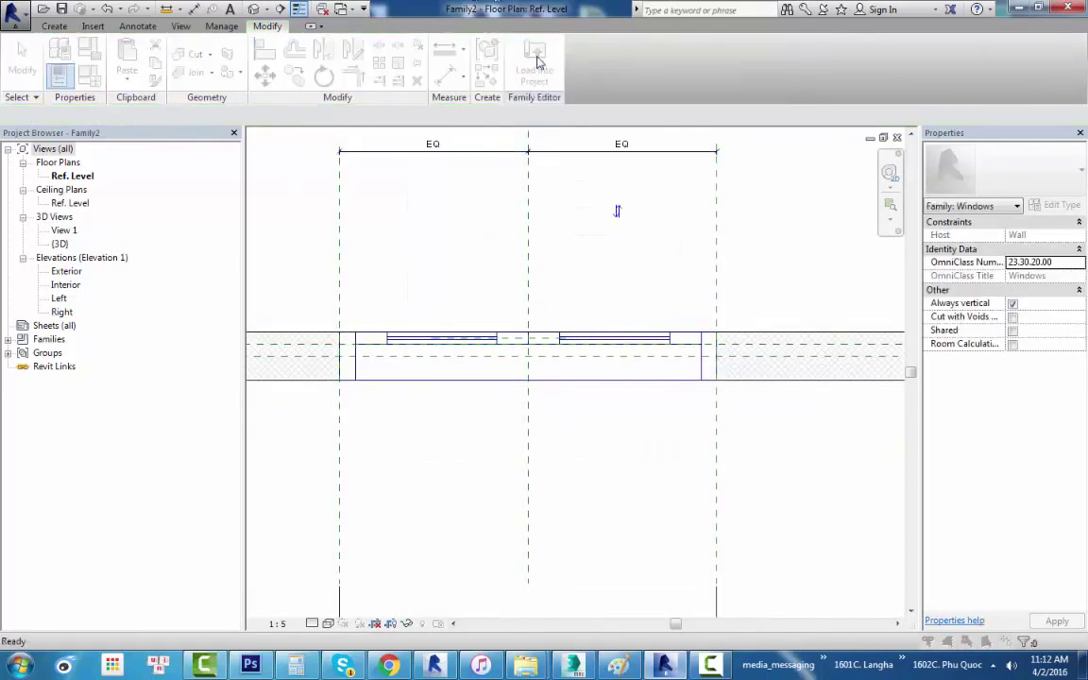
left_click(502, 446)
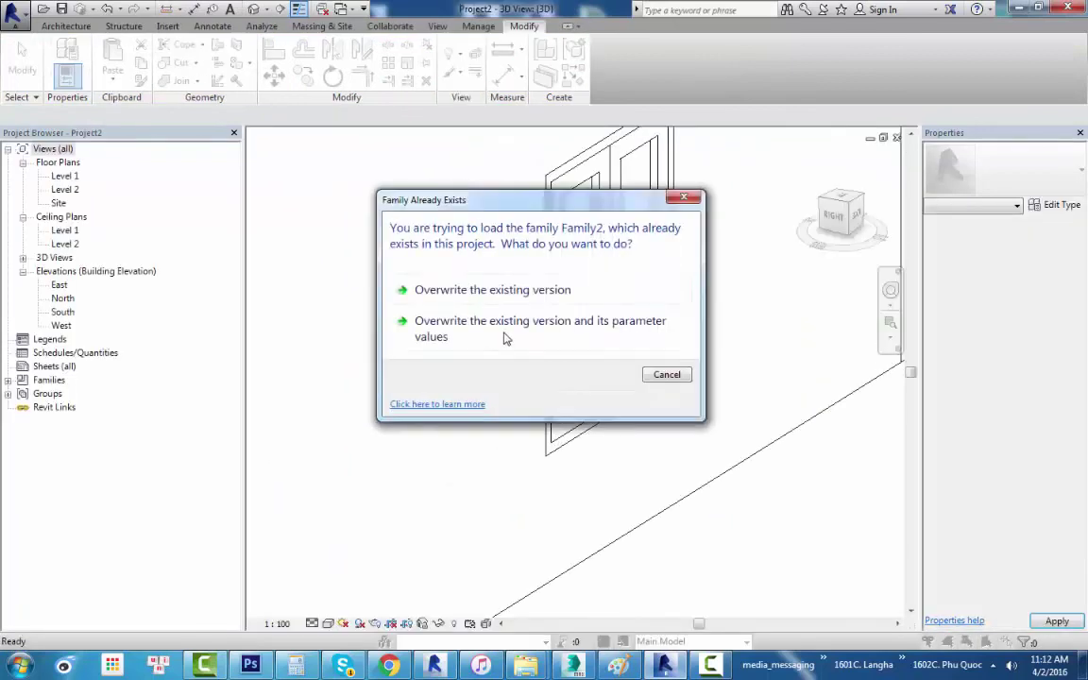
left_click(502, 326)
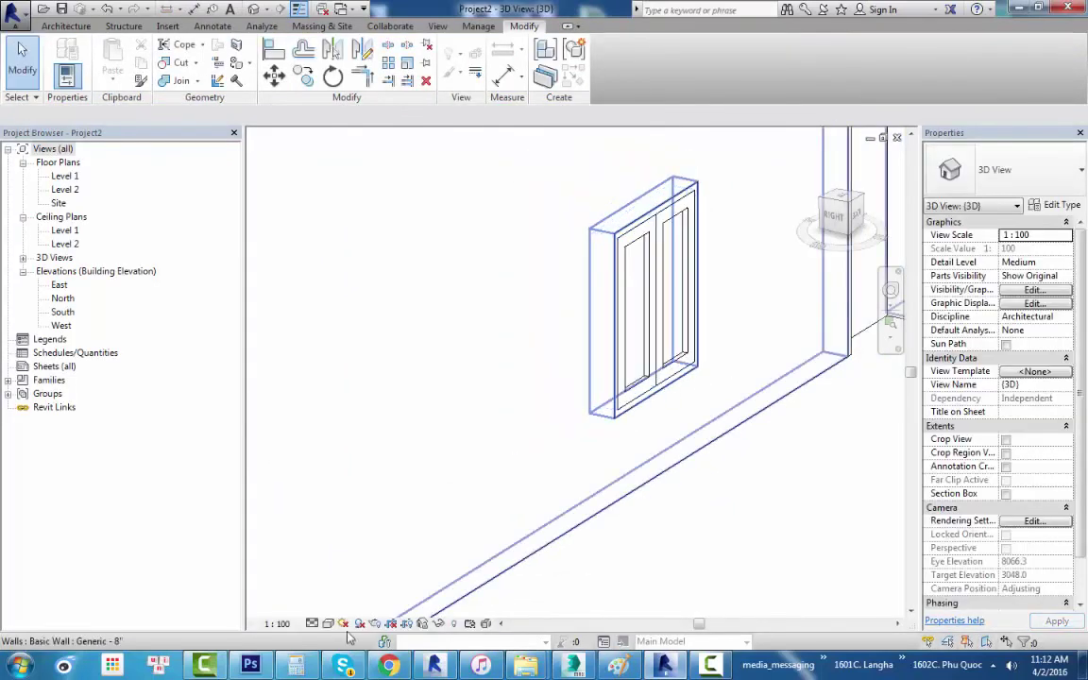
Switch the 3D view to Shaded and set the placed window's sill height to 800.
left_click(328, 624)
left_click(368, 565)
mouse_move(548, 395)
middle_mouse_down("shift")
mouse_move(585, 478)
mouse_move(510, 378)
mouse_move(552, 307)
middle_mouse_up("shift")
scroll(441, 287, "up", 3)
left_click(551, 307)
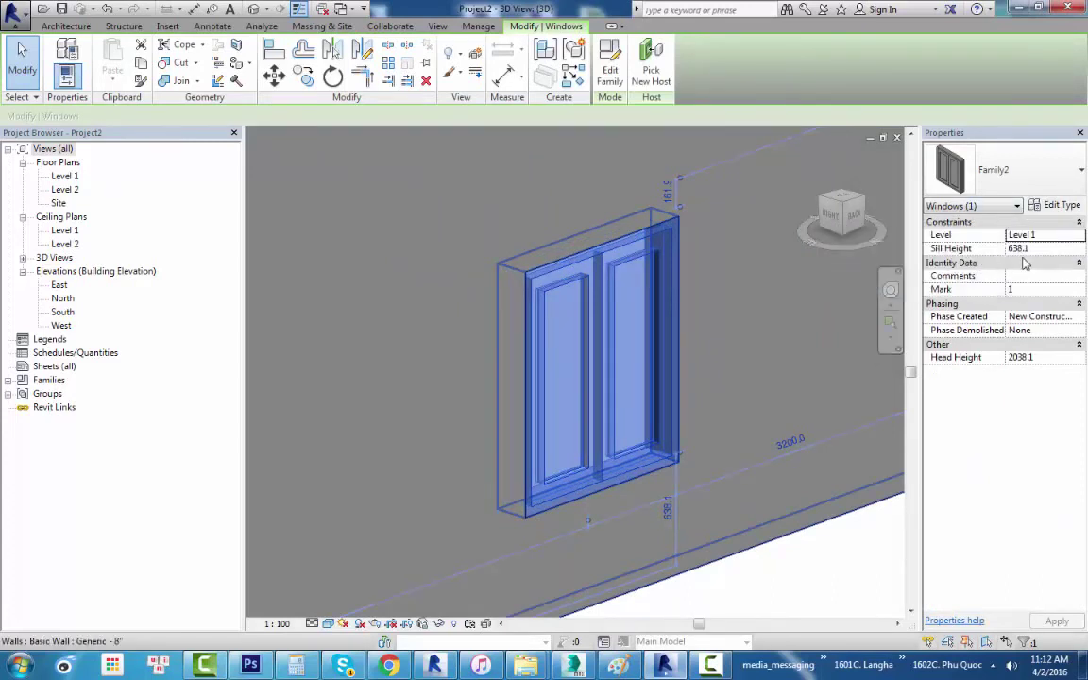
middle_click_drag(672, 577, 645, 495)
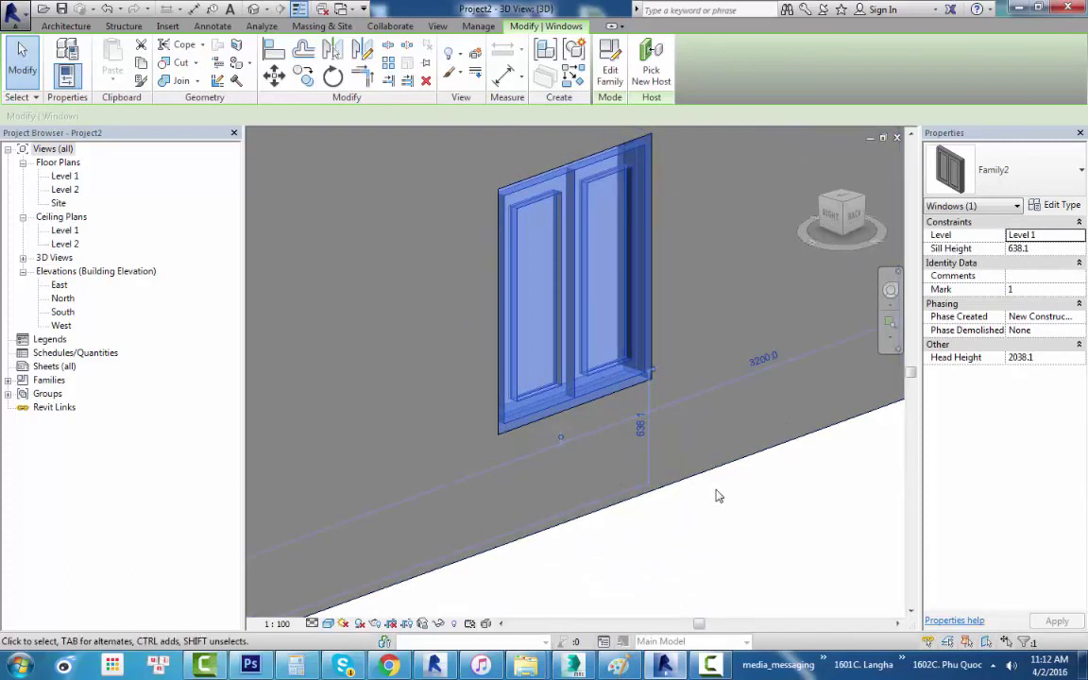
scroll(651, 369, "up", 1)
scroll(651, 373, "up", 3)
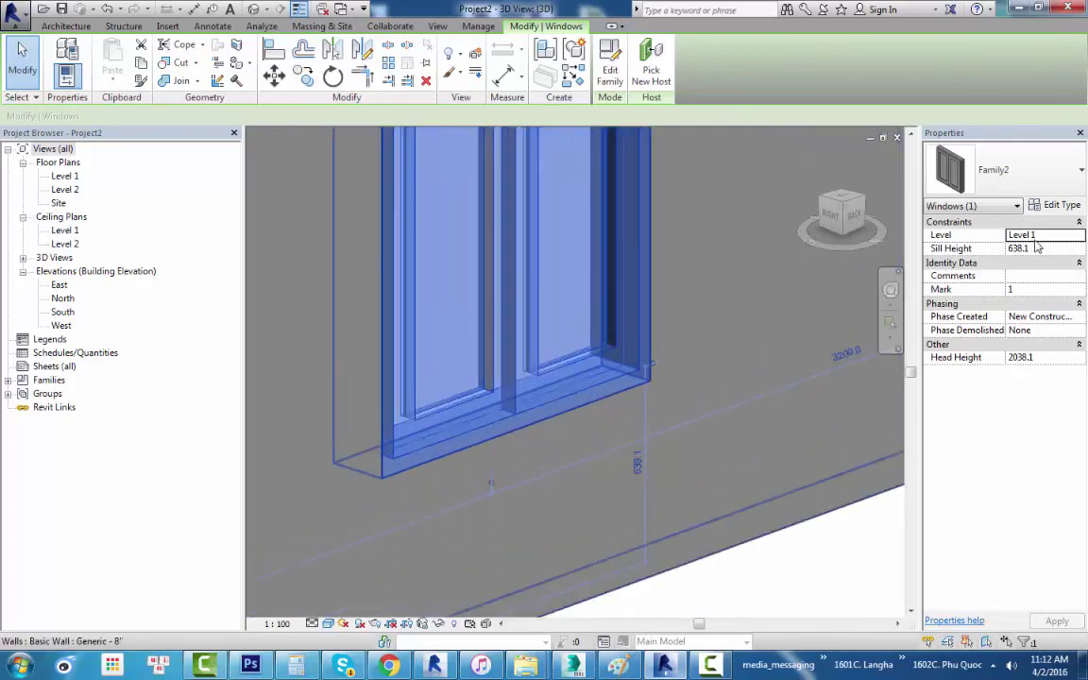
left_click(1043, 249)
type("800")
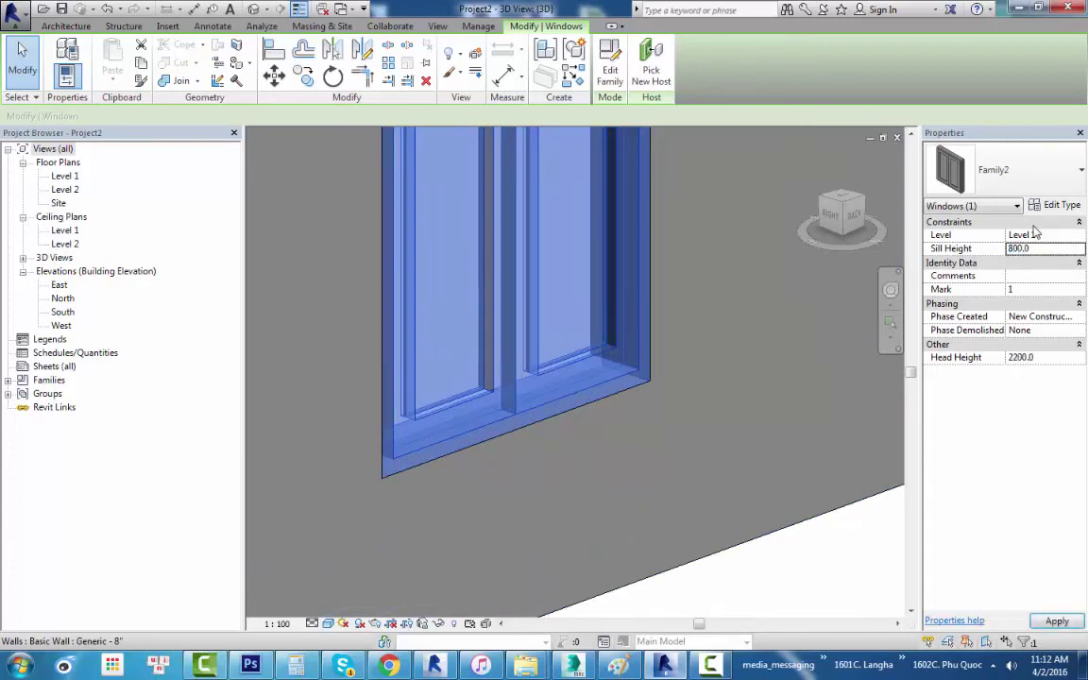
middle_click_drag(697, 432, 697, 456)
scroll(689, 515, "down", 1)
scroll(593, 363, "down", 1)
key("Escape")
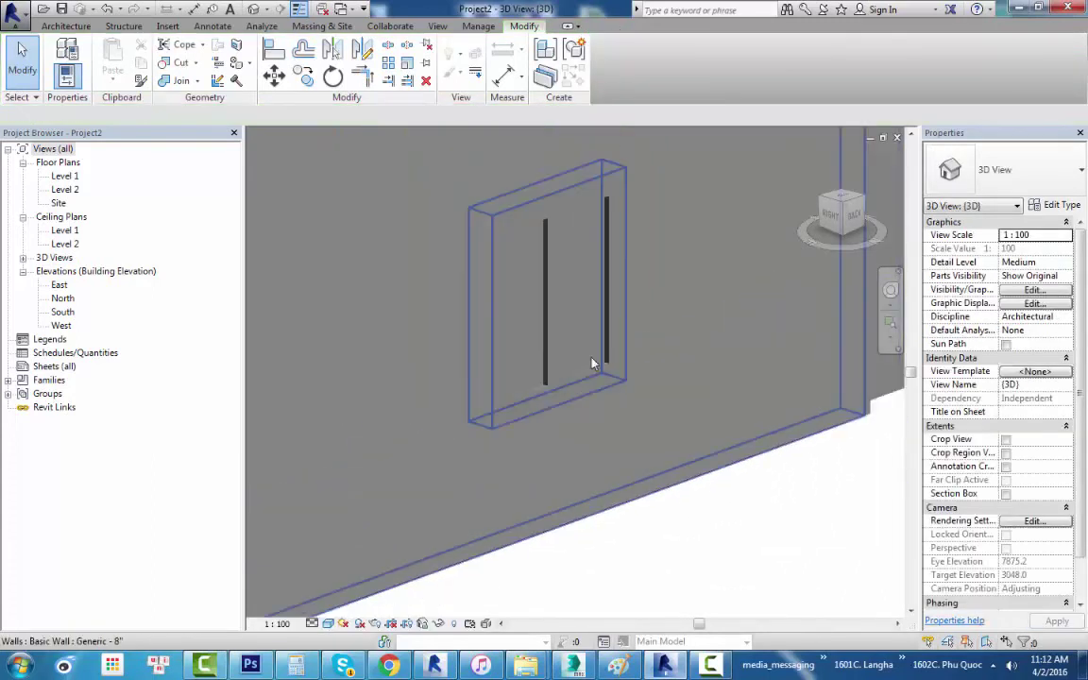
left_click(502, 285)
scroll(553, 283, "up", 1)
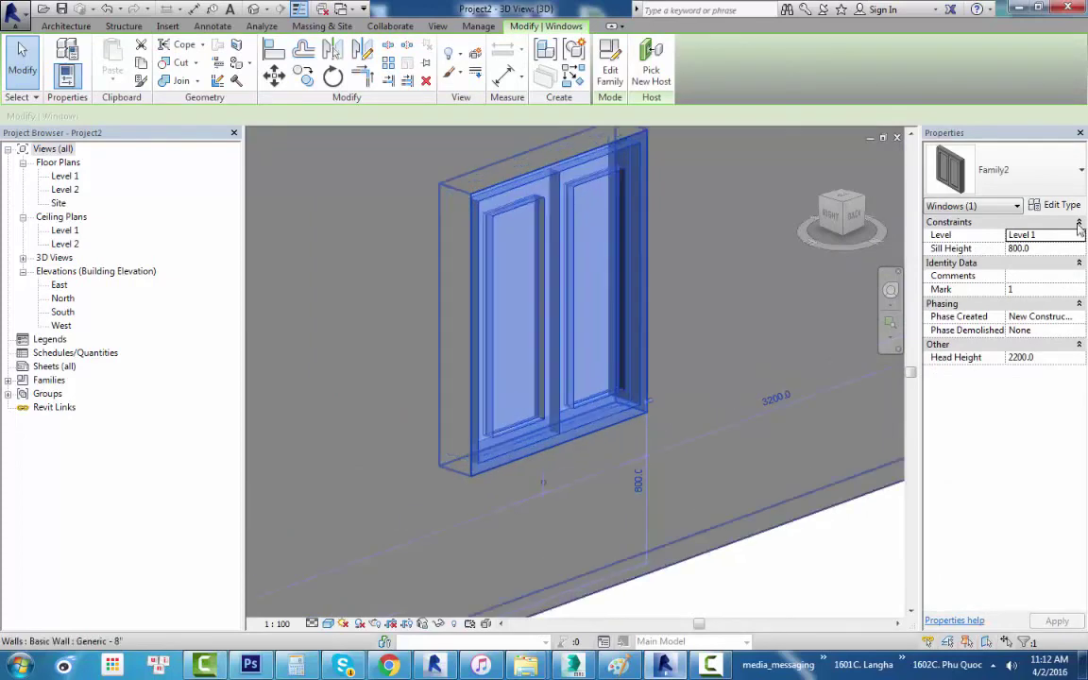
In the window's type properties, assign Glass to kinh and Softwood, Lumber to go.
left_click(1060, 205)
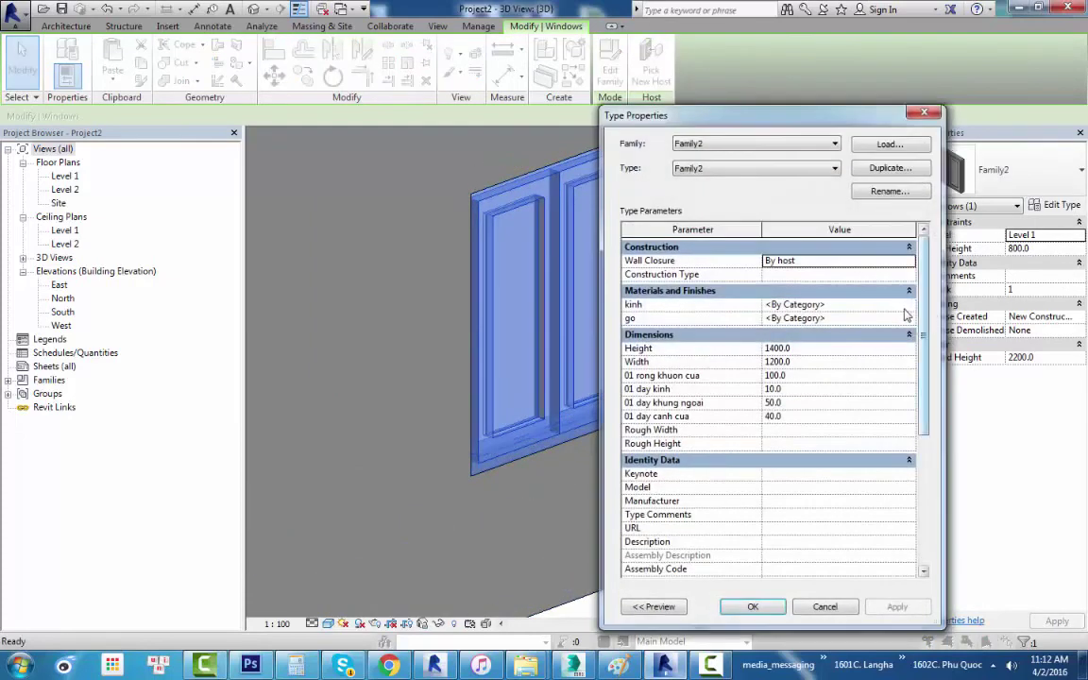
left_click(909, 306)
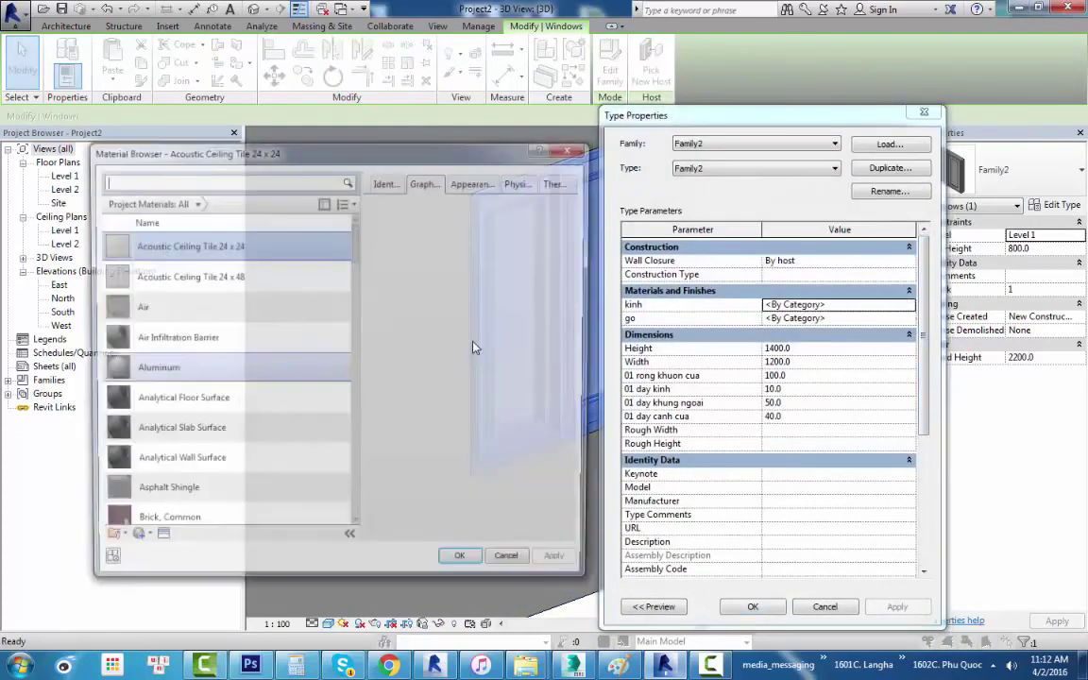
left_click_drag(358, 247, 352, 397)
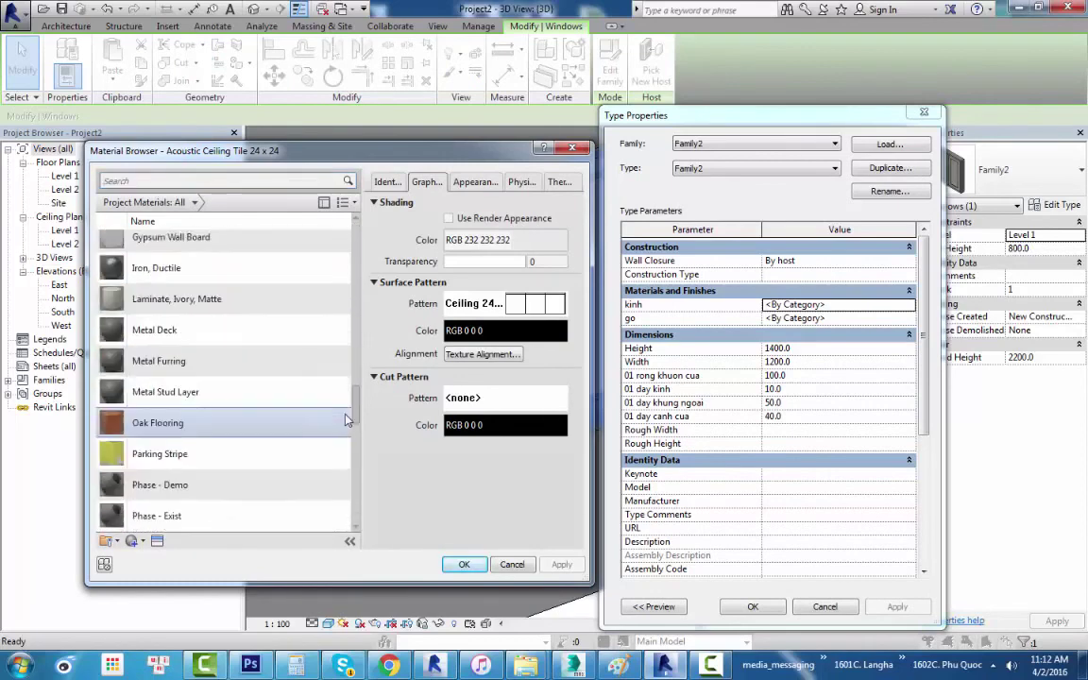
left_click(189, 314)
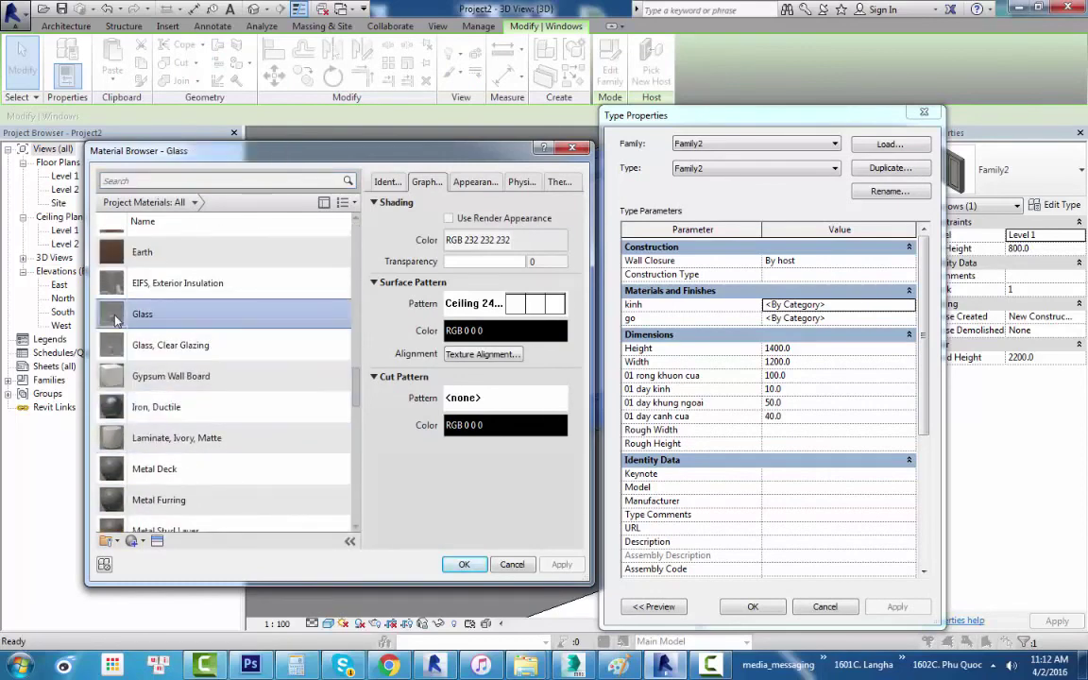
left_click(464, 565)
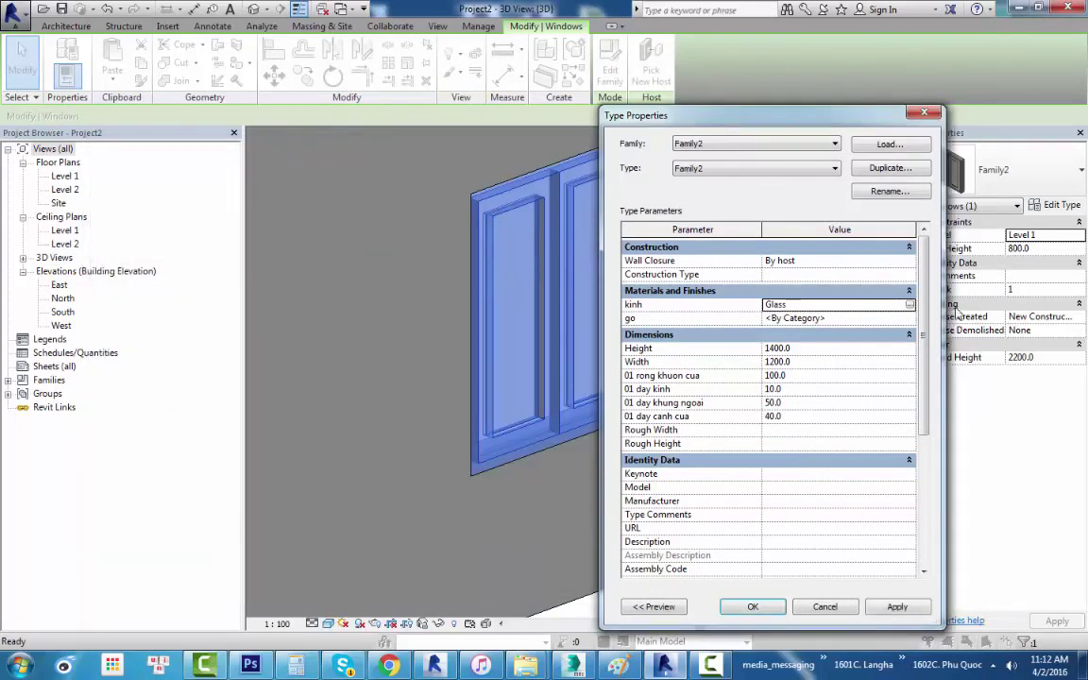
left_click(910, 319)
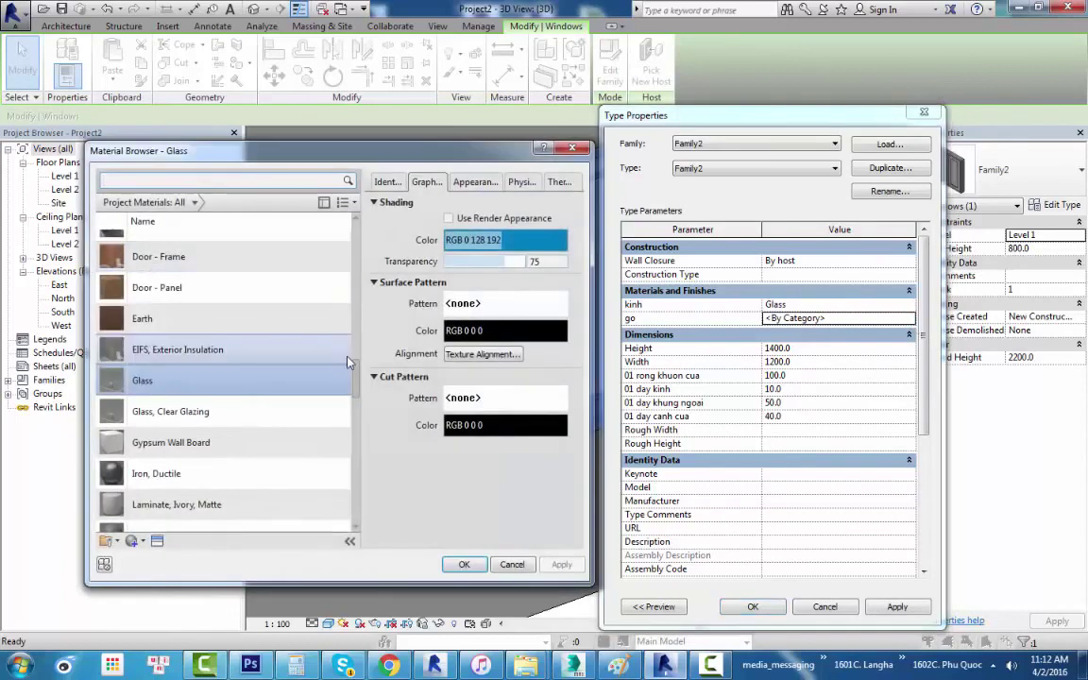
scroll(354, 432, "down", 4)
left_click_drag(355, 433, 356, 461)
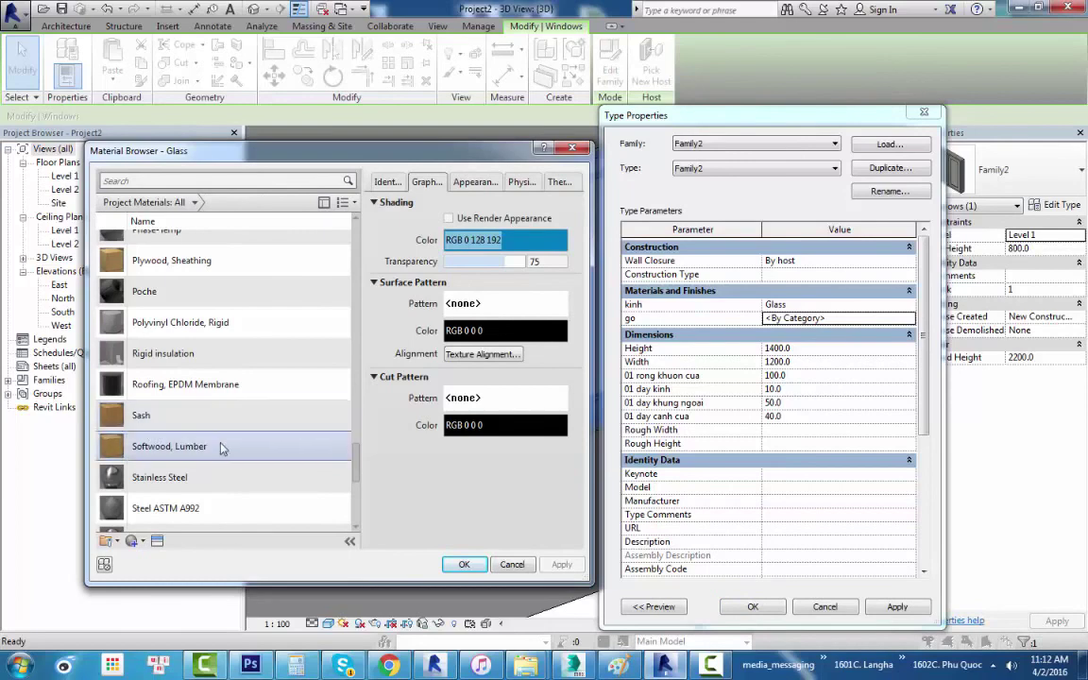
left_click(157, 458)
left_click(464, 565)
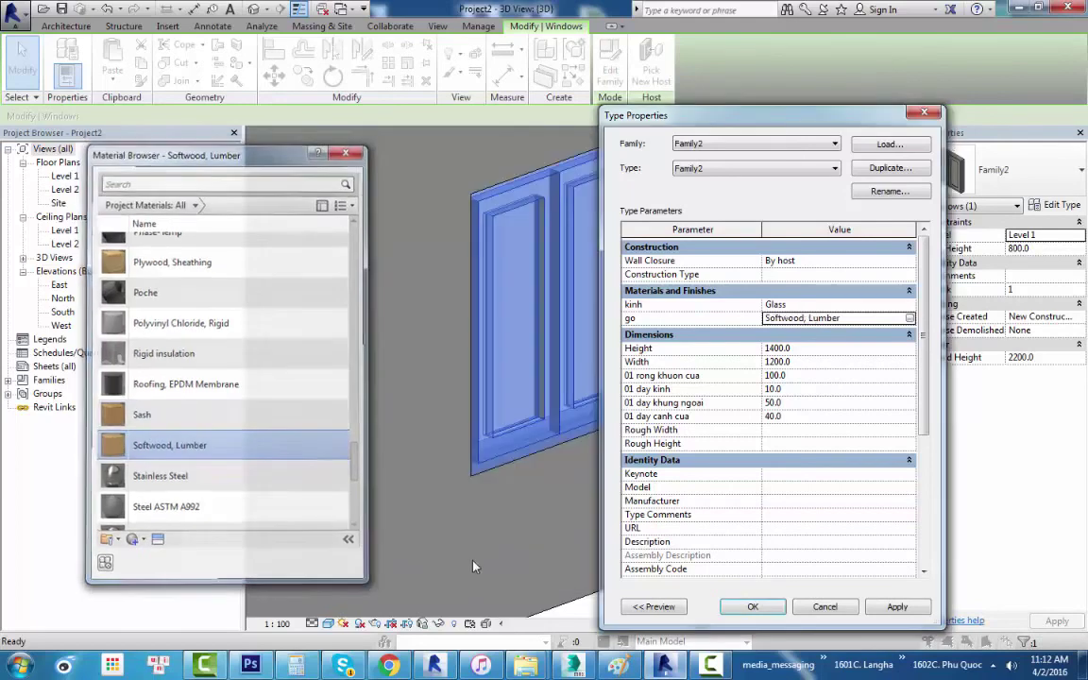
left_click(753, 606)
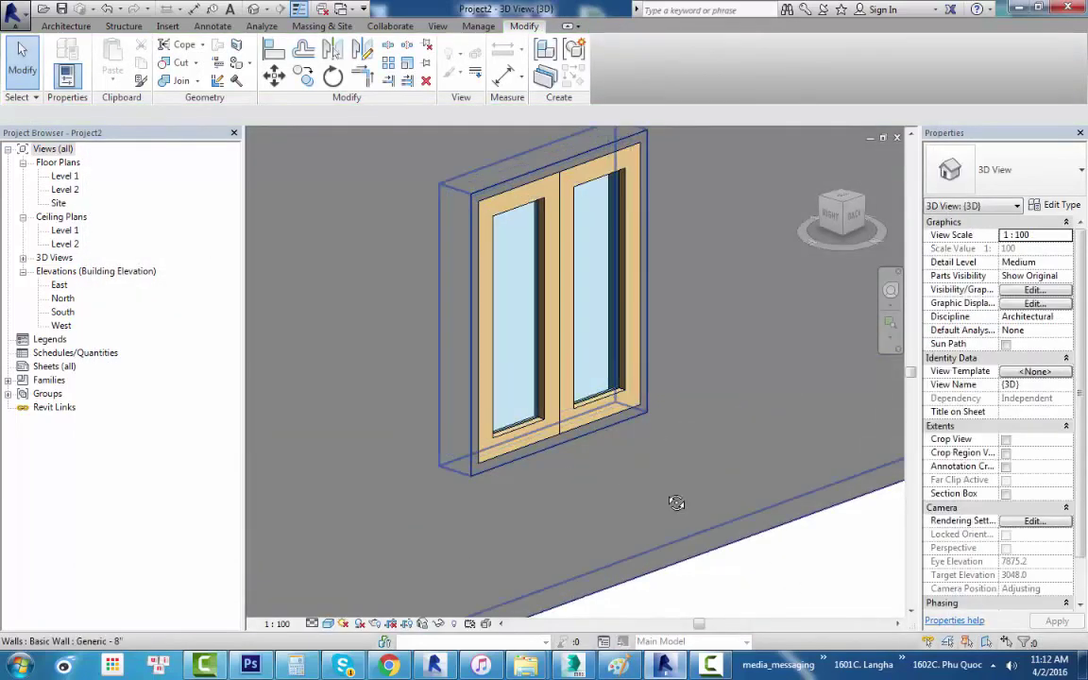
scroll(675, 502, "up", 2)
left_click(510, 357)
key("Escape")
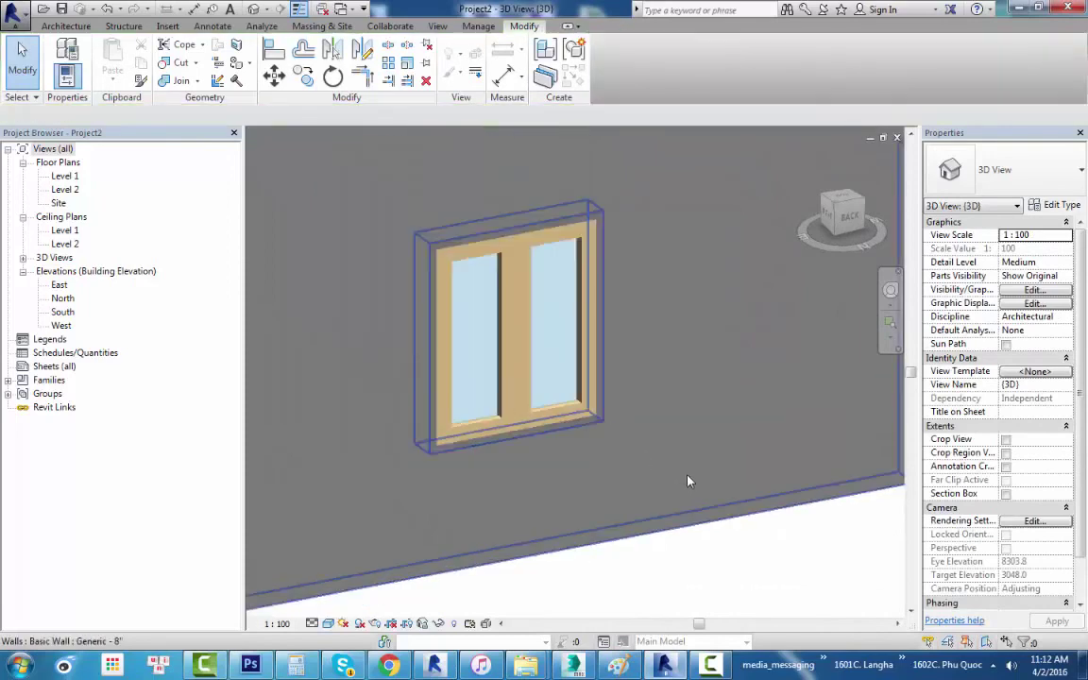
mouse_move(688, 479)
middle_mouse_down("shift")
mouse_move(893, 503)
mouse_move(362, 488)
mouse_move(388, 476)
mouse_move(306, 456)
middle_mouse_up("shift")
scroll(604, 444, "down", 2)
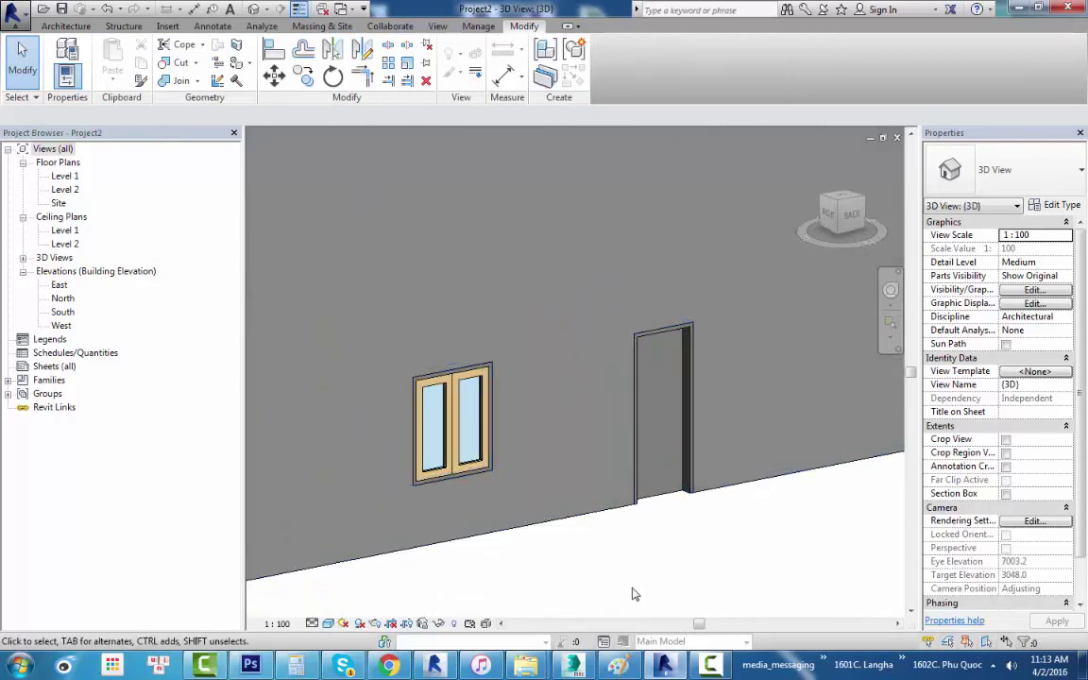
scroll(539, 519, "up", 2)
middle_click_drag(539, 519, 570, 434)
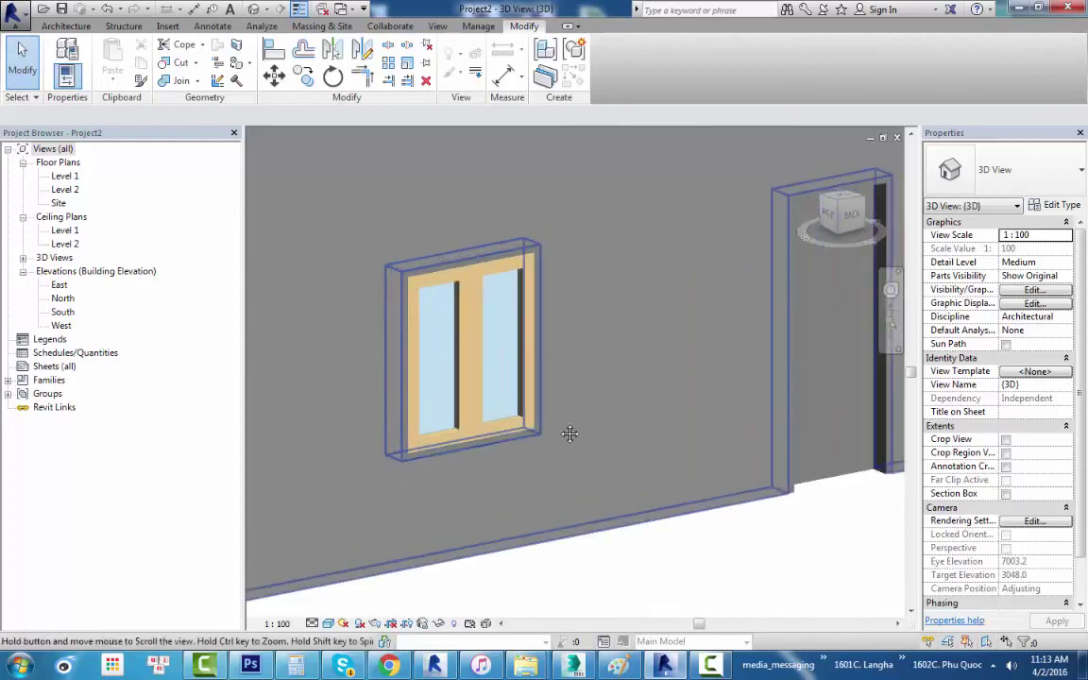
middle_click_drag(532, 299, 469, 353)
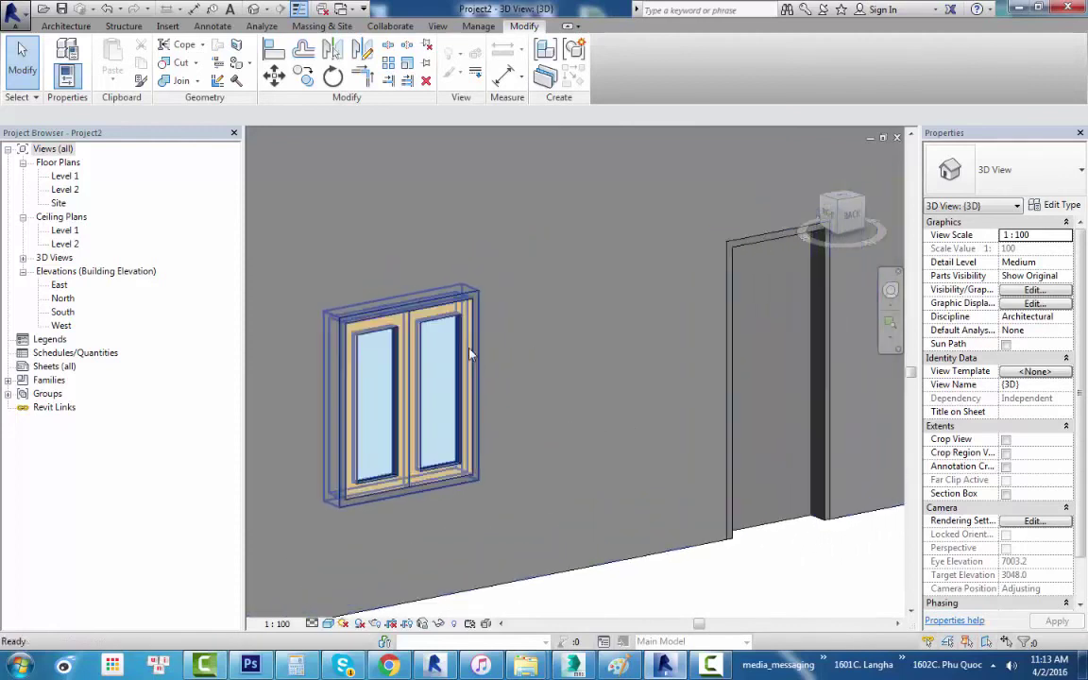
scroll(469, 353, "down", 2)
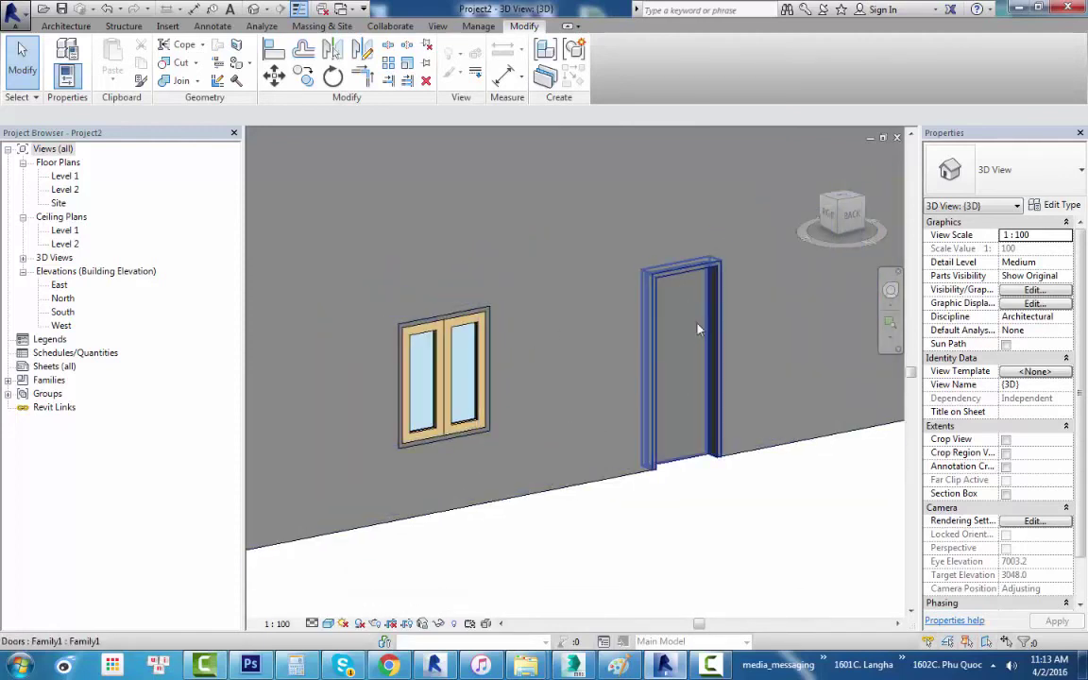
scroll(447, 382, "up", 1)
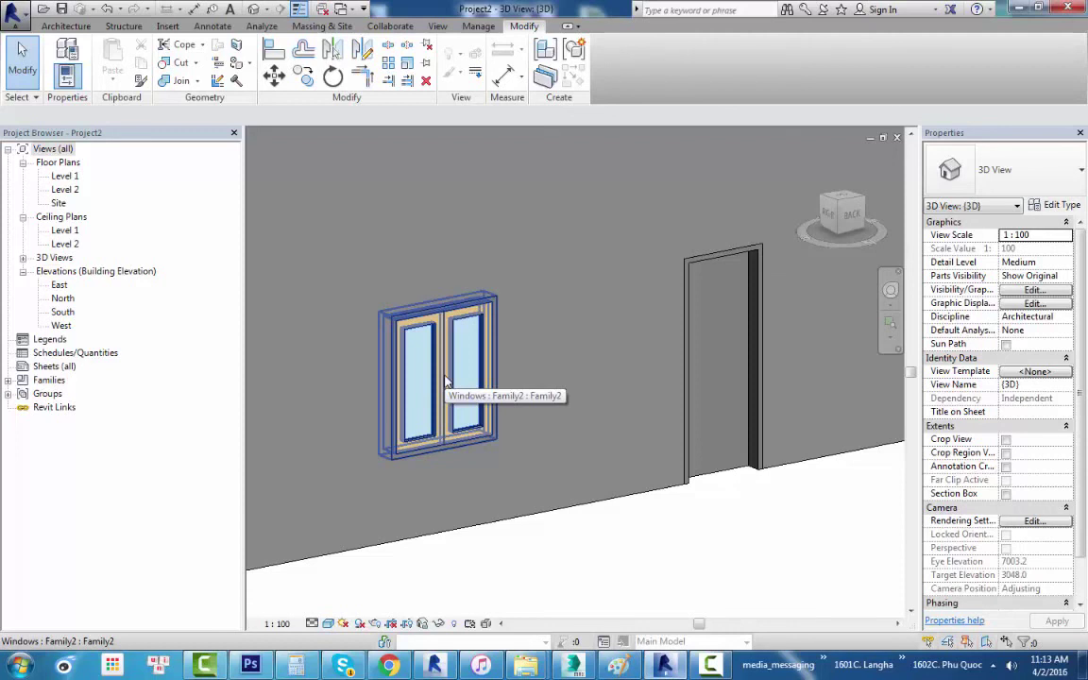
scroll(454, 387, "down", 2)
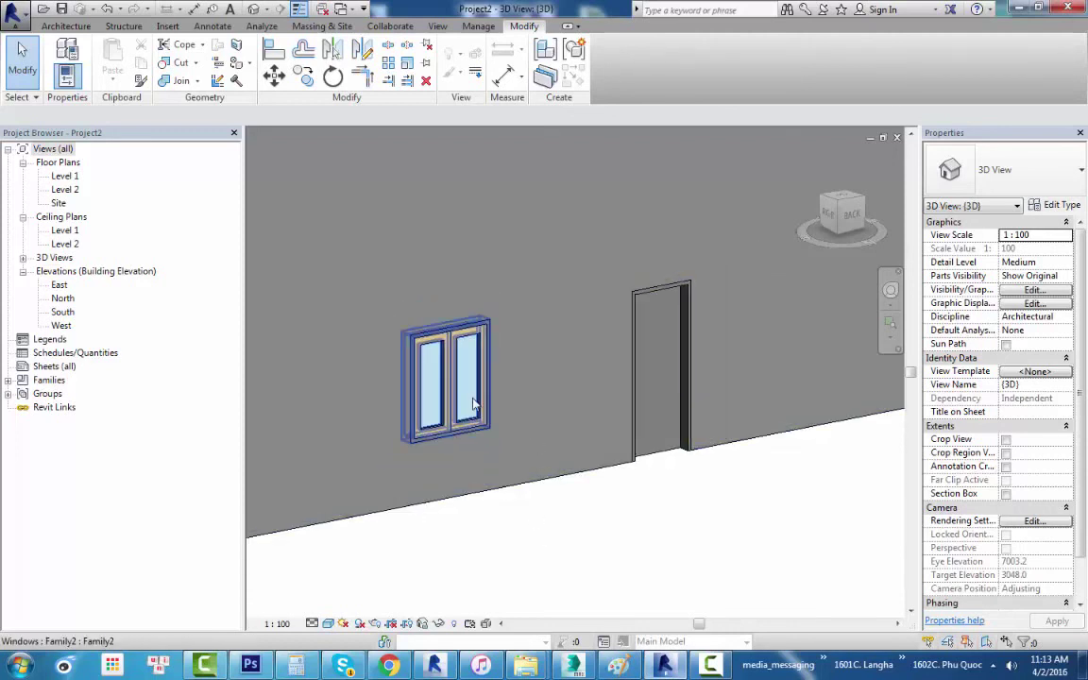